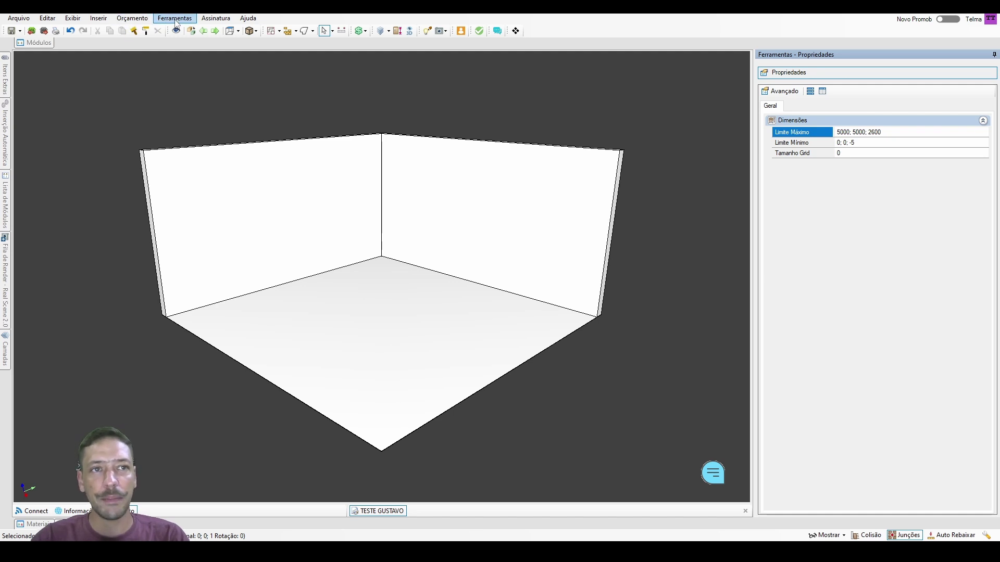
{"action": "left_click", "coordinate": [21, 19]}
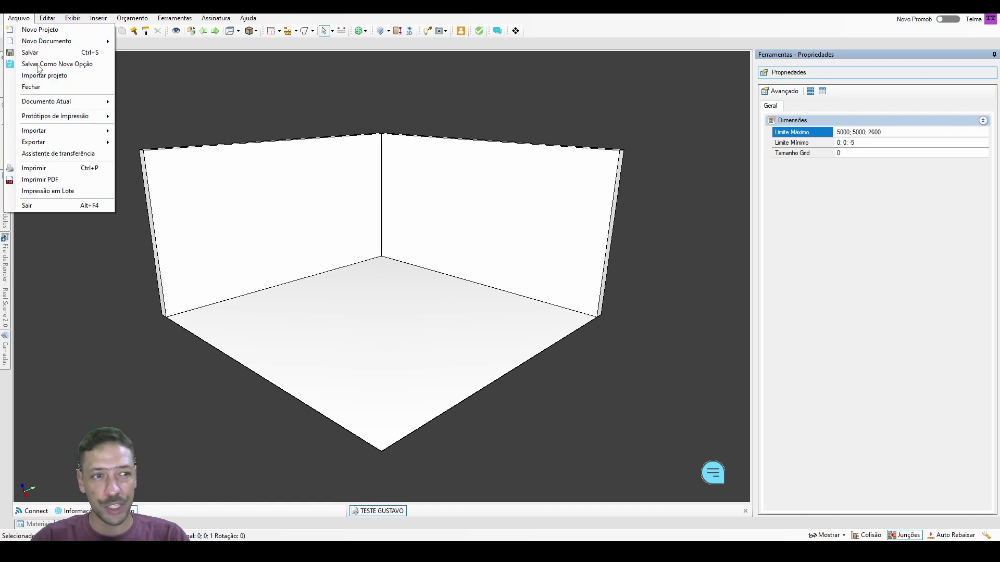
{"action": "left_click", "coordinate": [48, 19]}
{"action": "left_click", "coordinate": [49, 19]}
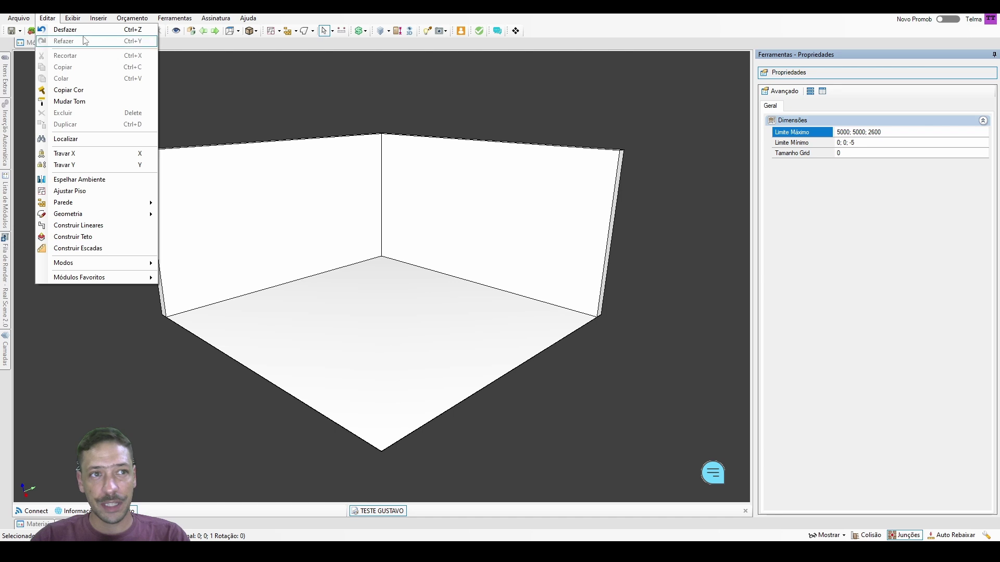
{"action": "mouse_move", "coordinate": [73, 19]}
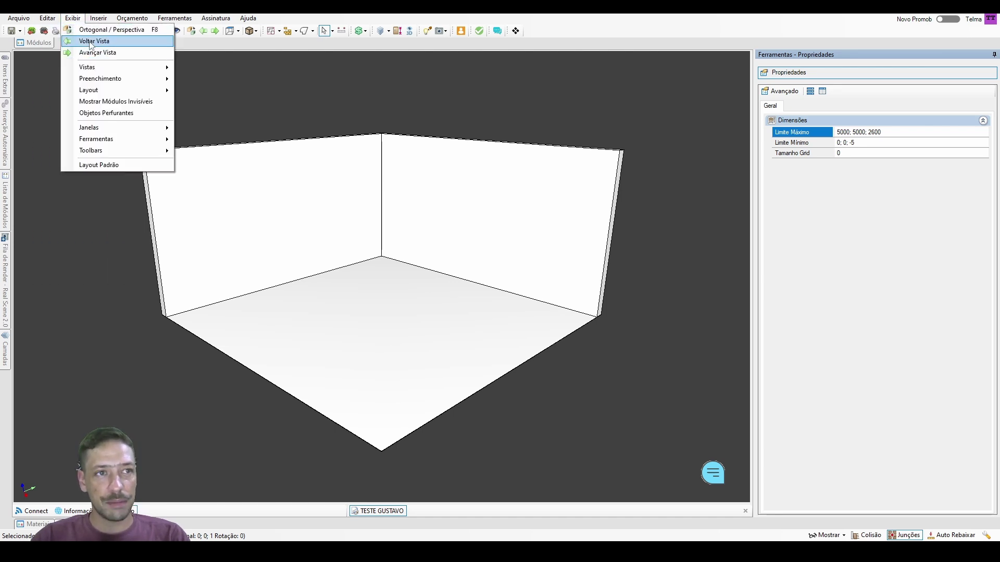
{"action": "key", "text": "Escape"}
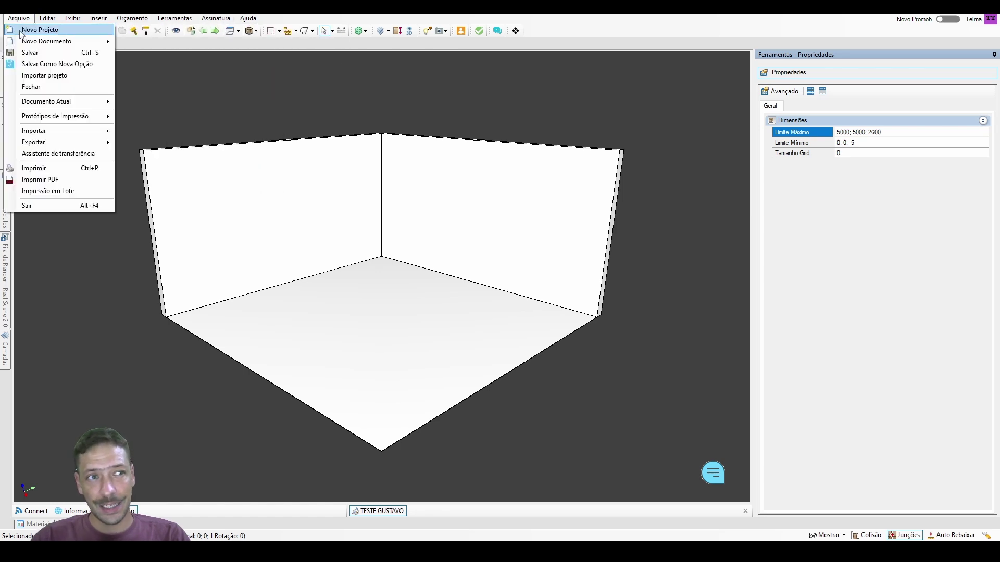
{"action": "left_click", "coordinate": [21, 30]}
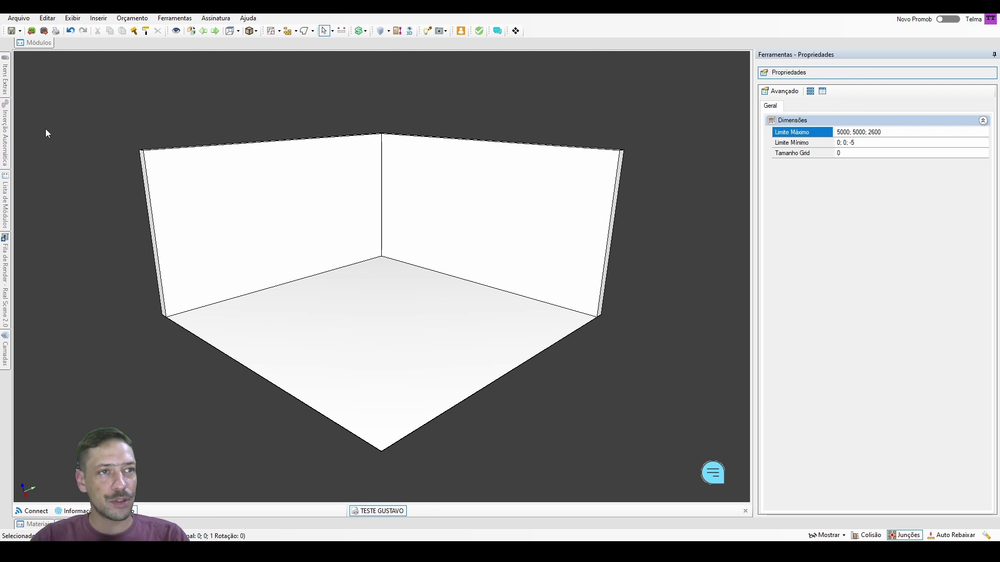
{"action": "left_click", "coordinate": [4, 73]}
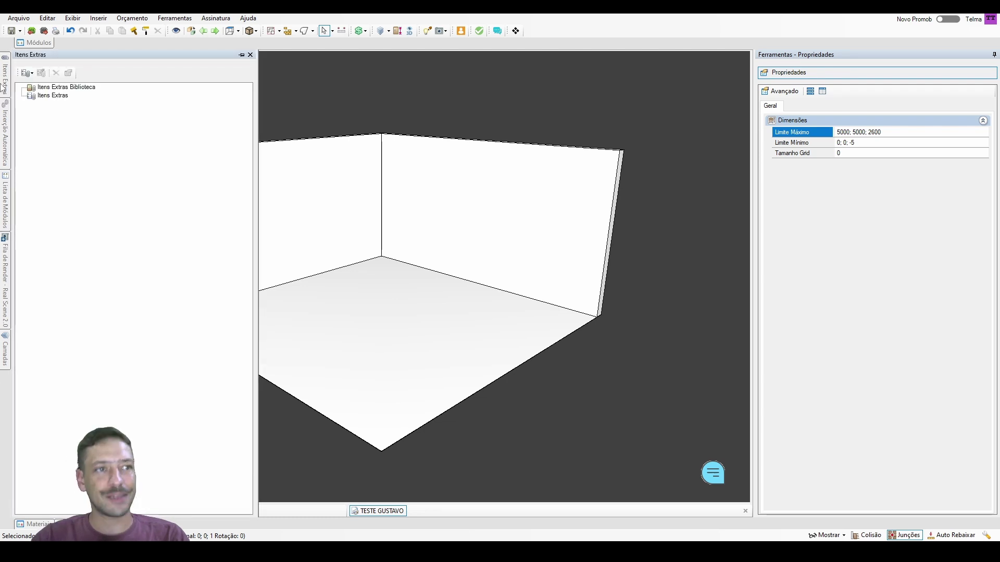
{"action": "left_click", "coordinate": [481, 119]}
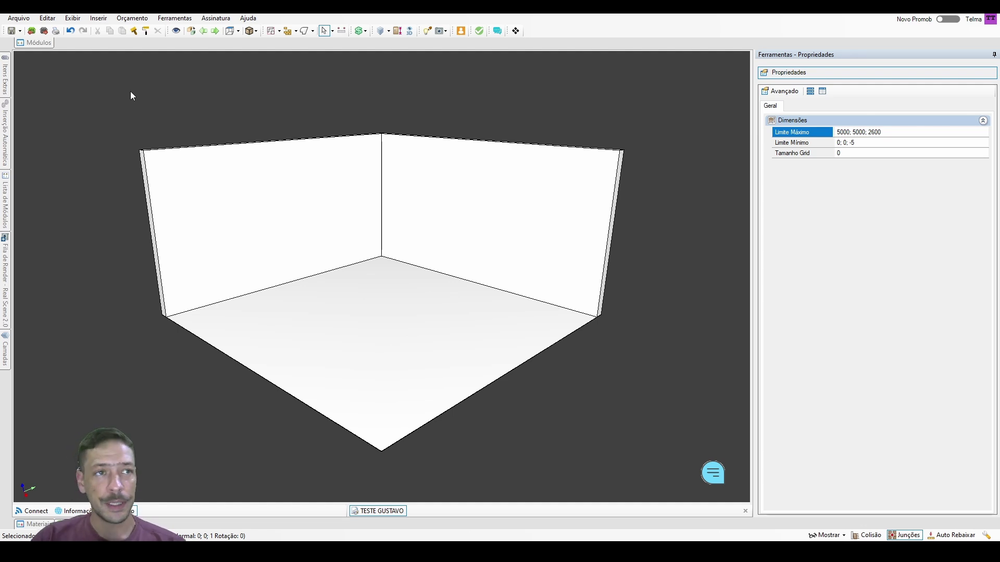
{"action": "left_click", "coordinate": [20, 32]}
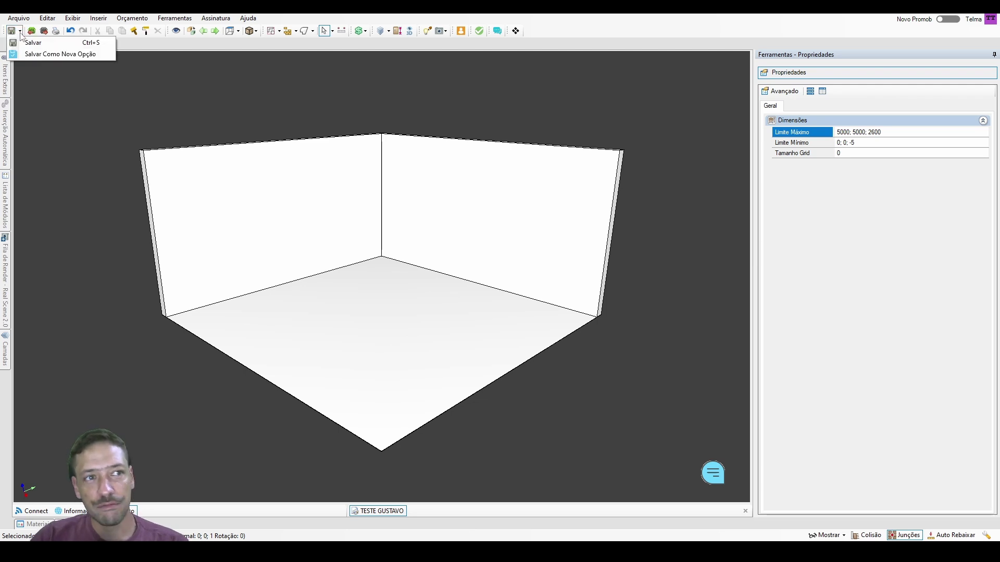
{"action": "left_click", "coordinate": [66, 54]}
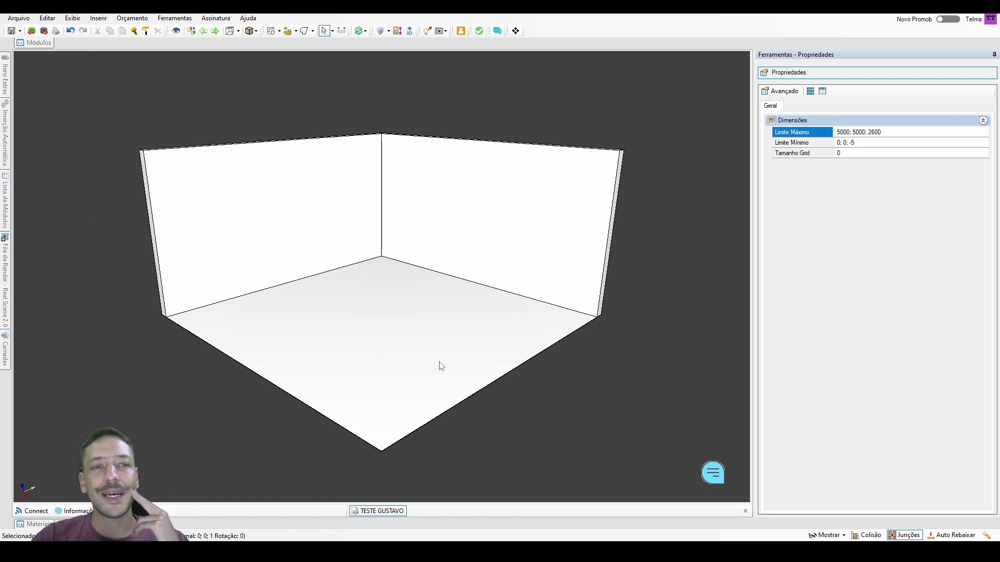
Step: Create a print document from the A4 Detalhado prototype, then go back to the 3D room document
{"action": "left_click", "coordinate": [56, 31]}
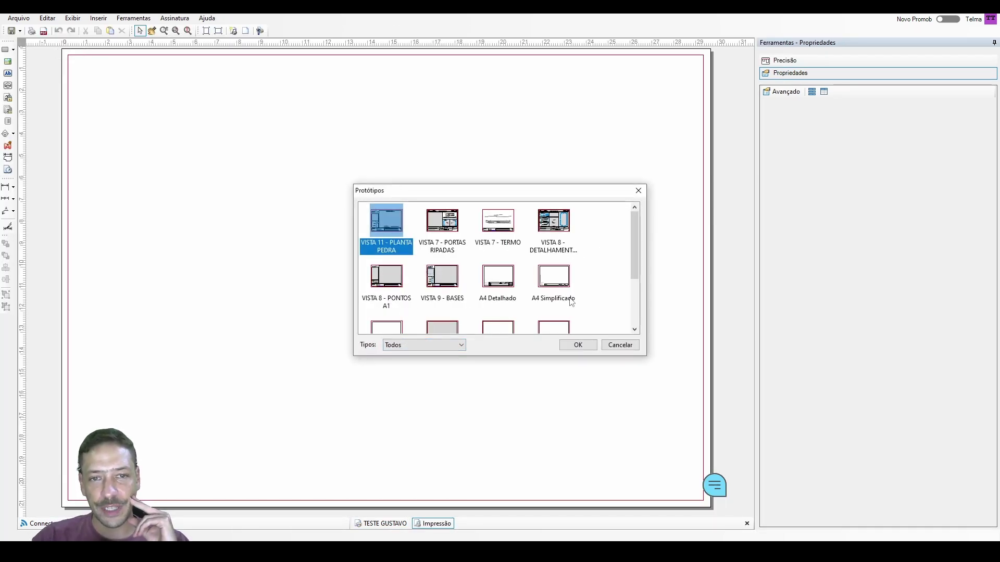
{"action": "scroll", "coordinate": [443, 281], "scroll_direction": "down", "scroll_amount": 3}
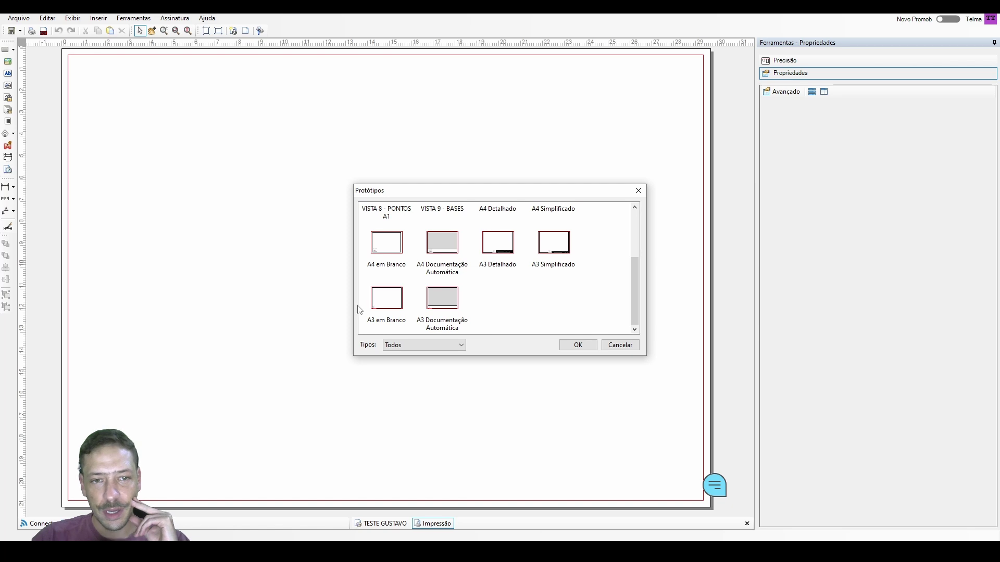
{"action": "scroll", "coordinate": [541, 308], "scroll_direction": "up", "scroll_amount": 2}
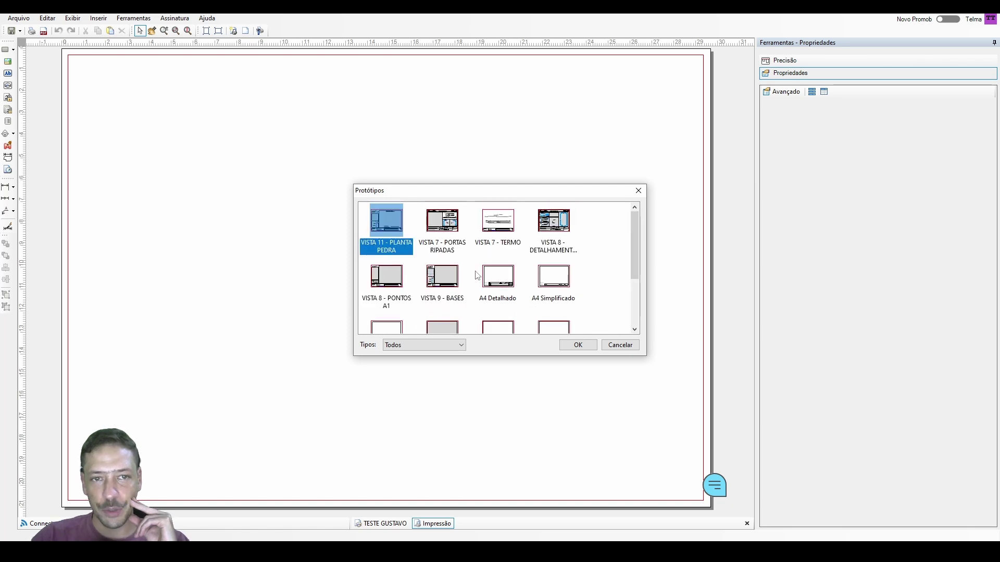
{"action": "scroll", "coordinate": [483, 276], "scroll_direction": "down", "scroll_amount": 2}
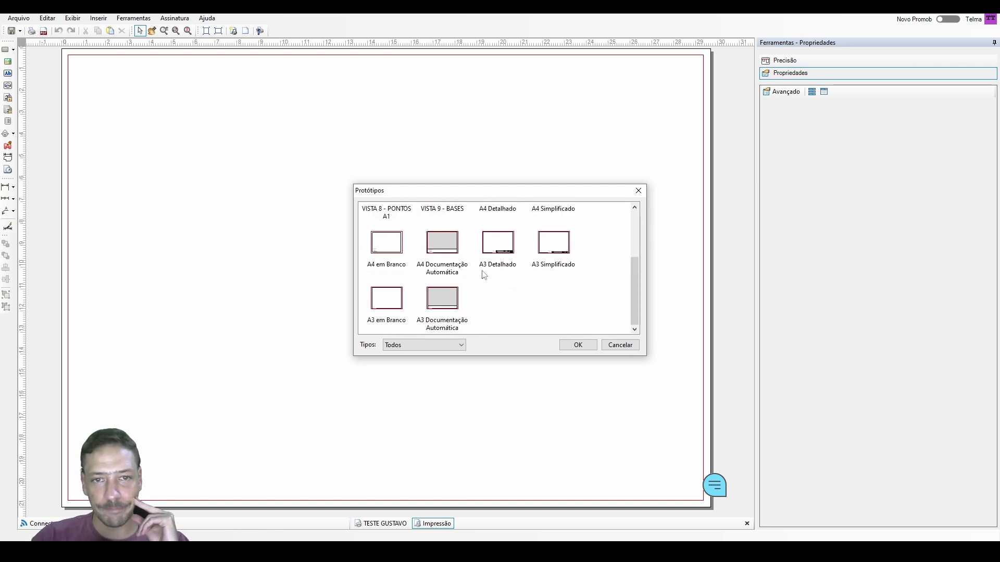
{"action": "scroll", "coordinate": [483, 276], "scroll_direction": "up", "scroll_amount": 2}
{"action": "scroll", "coordinate": [494, 265], "scroll_direction": "down", "scroll_amount": 2}
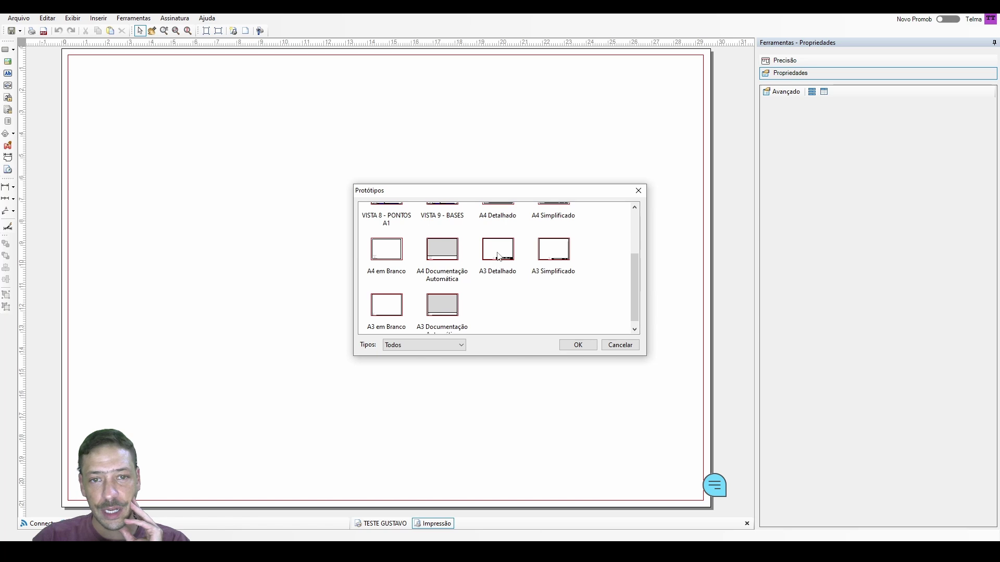
{"action": "scroll", "coordinate": [499, 256], "scroll_direction": "up", "scroll_amount": 2}
{"action": "double_click", "coordinate": [500, 276]}
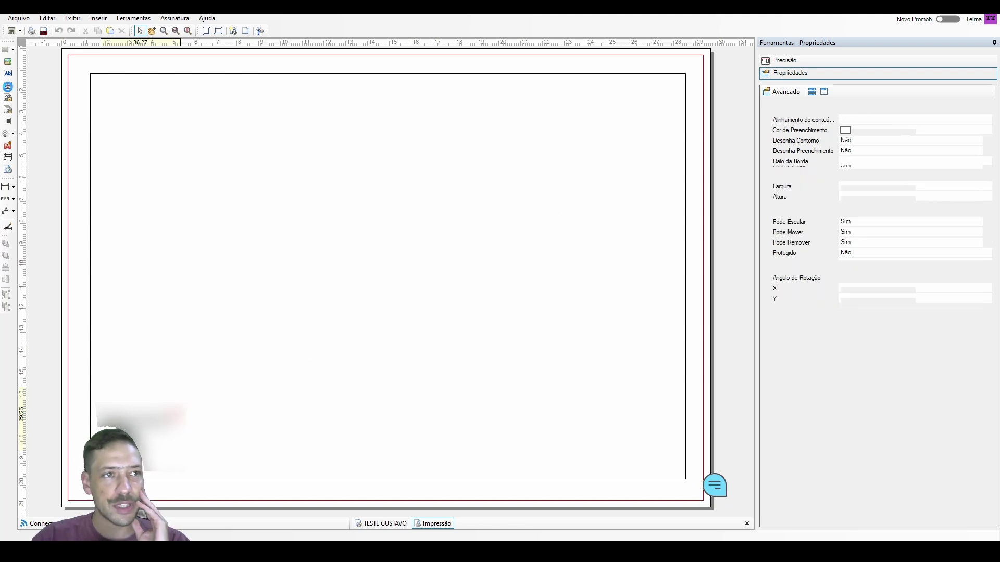
{"action": "left_click", "coordinate": [7, 86]}
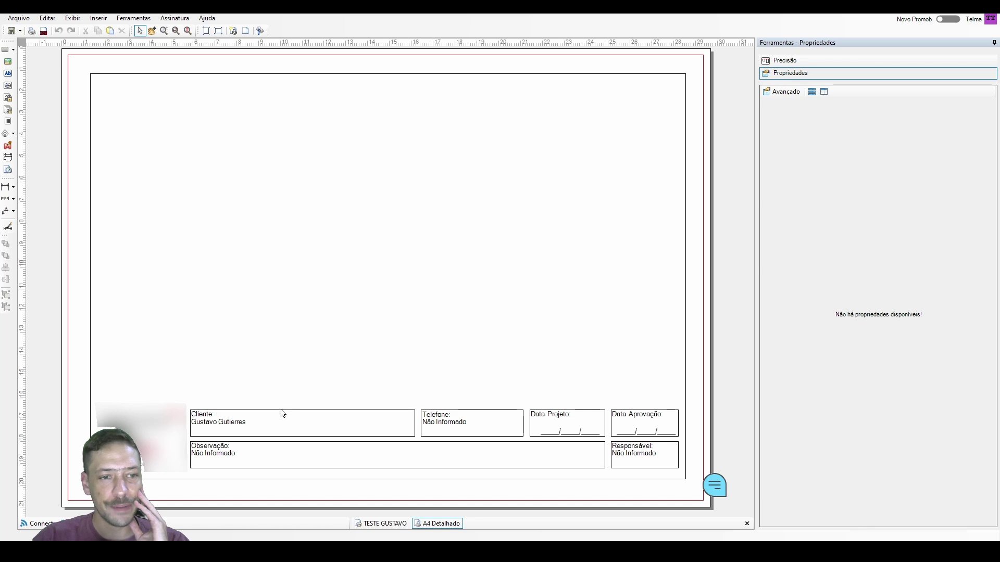
{"action": "left_click", "coordinate": [251, 425]}
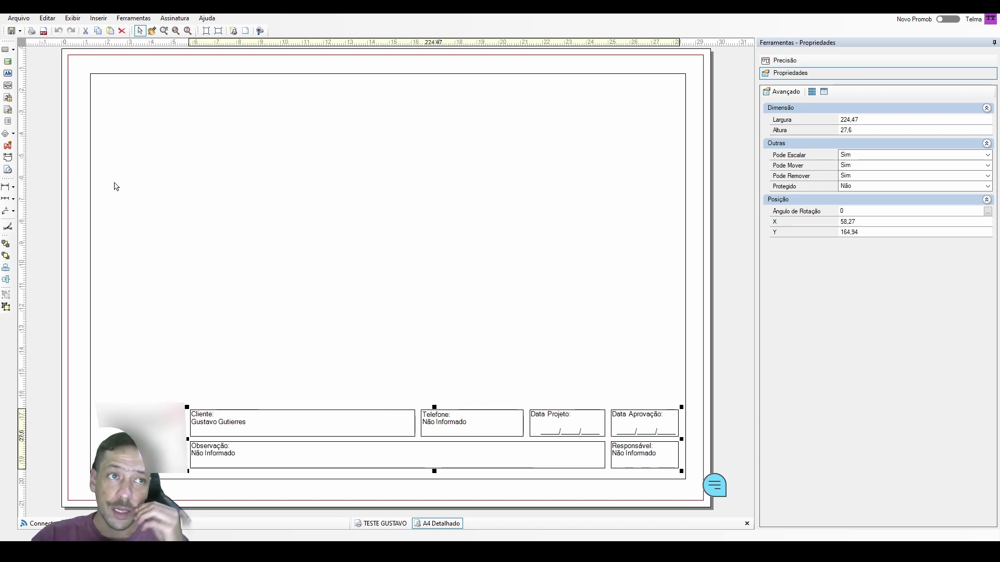
{"action": "left_click", "coordinate": [403, 524]}
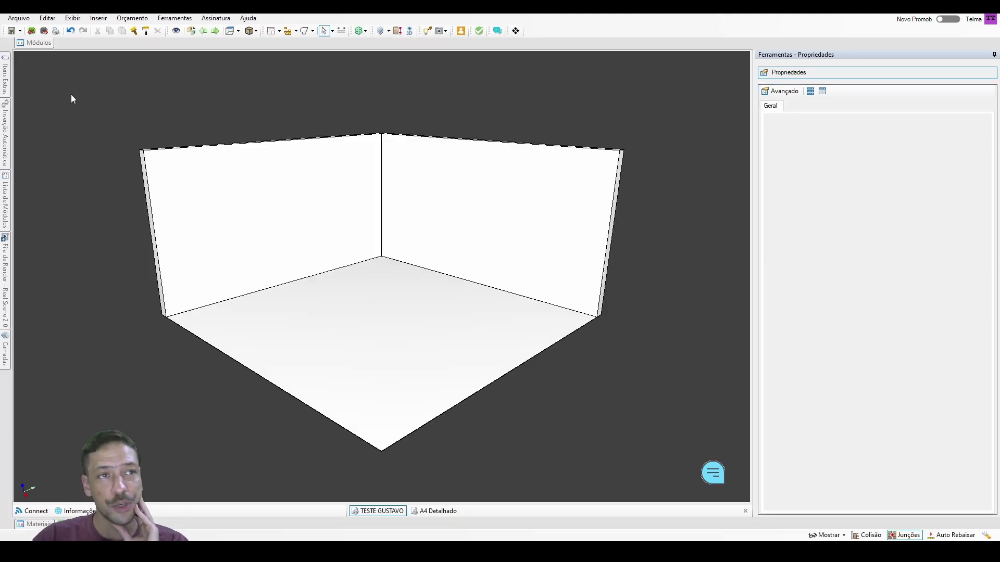
Step: Undo the removal of the two cooktop base cabinets in the room and redo it
{"action": "left_click", "coordinate": [83, 31]}
{"action": "left_click", "coordinate": [71, 31]}
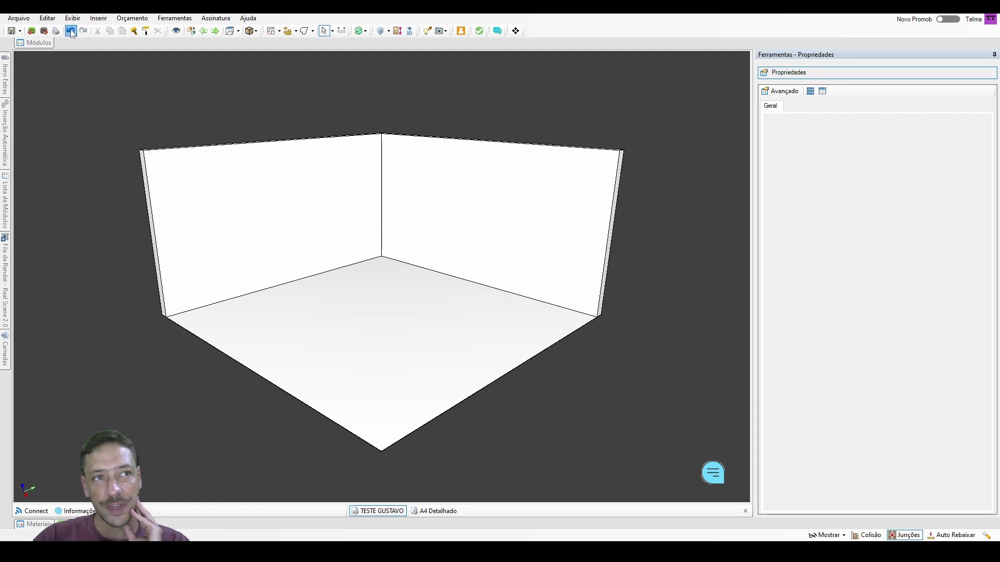
{"action": "left_click", "coordinate": [83, 31]}
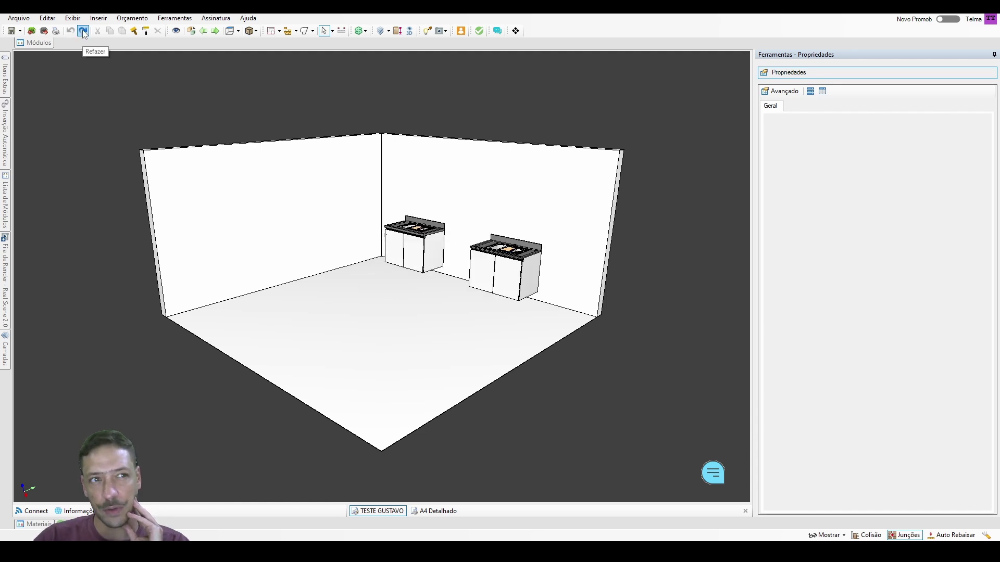
{"action": "left_click", "coordinate": [71, 30]}
{"action": "left_click", "coordinate": [86, 30]}
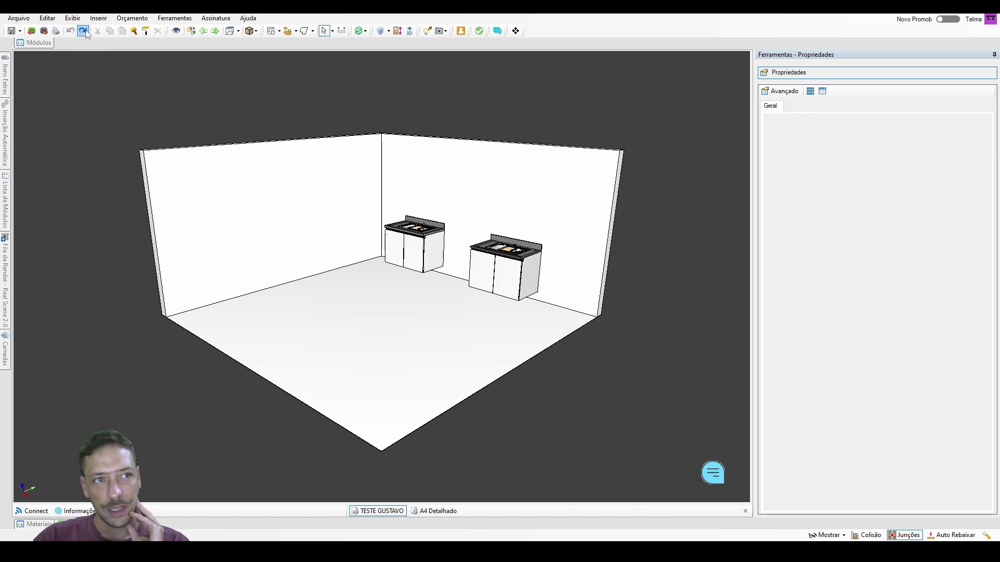
{"action": "key", "text": "ctrl+z"}
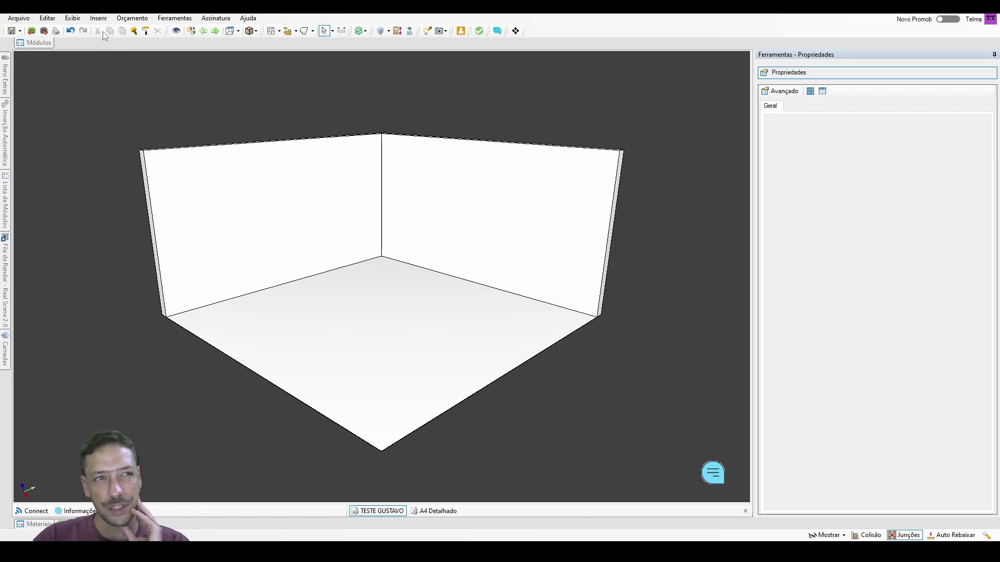
{"action": "left_click", "coordinate": [165, 158]}
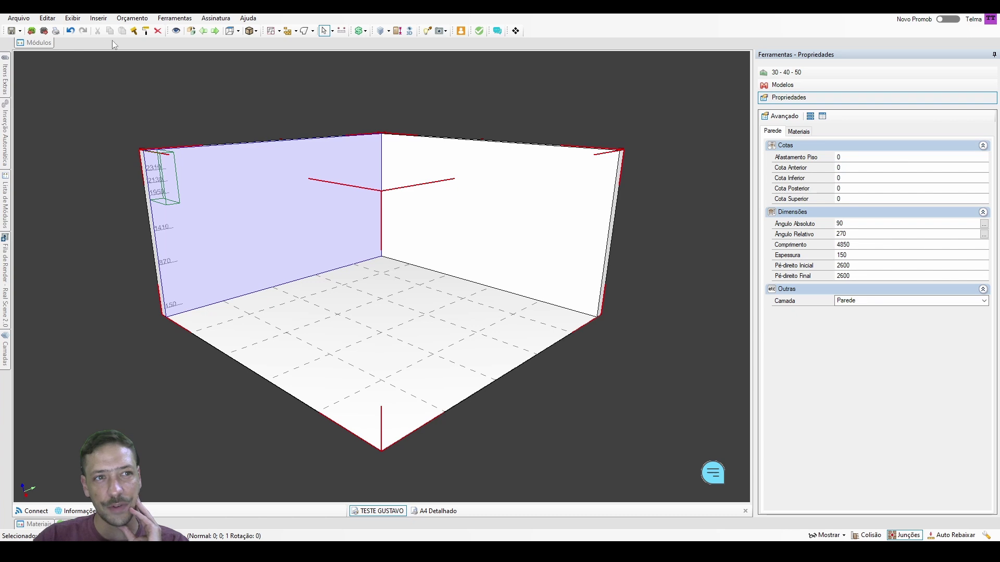
{"action": "left_click", "coordinate": [121, 158]}
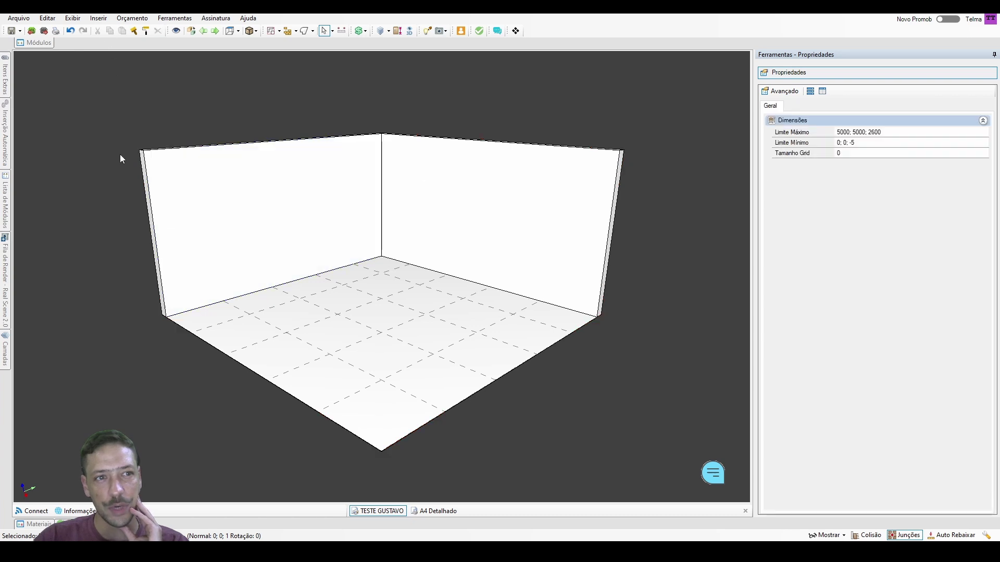
Step: Apply the 6 - Amarelo colour from the Cores materials to only the face of the right-hand wall
{"action": "left_click", "coordinate": [135, 33]}
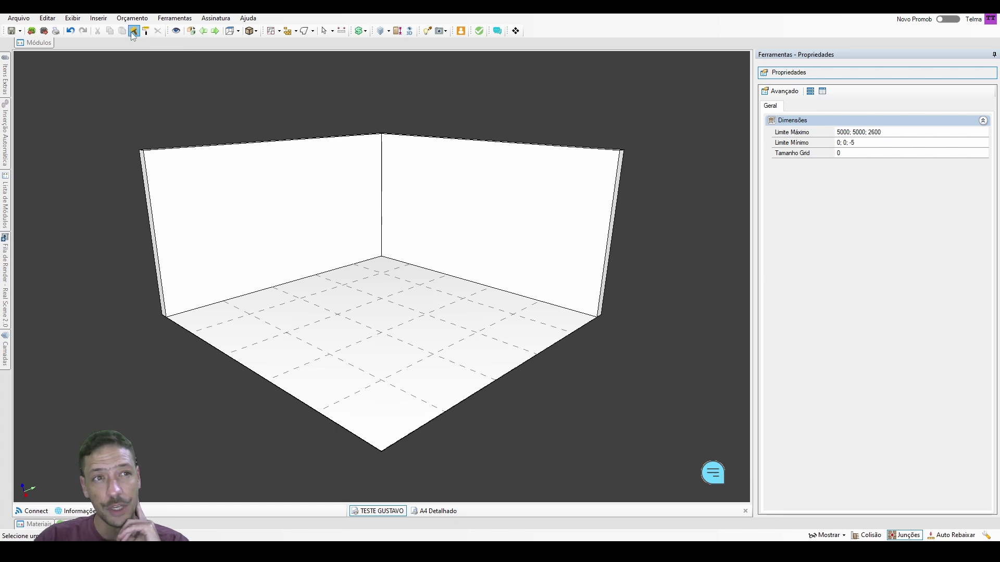
{"action": "left_click", "coordinate": [134, 32]}
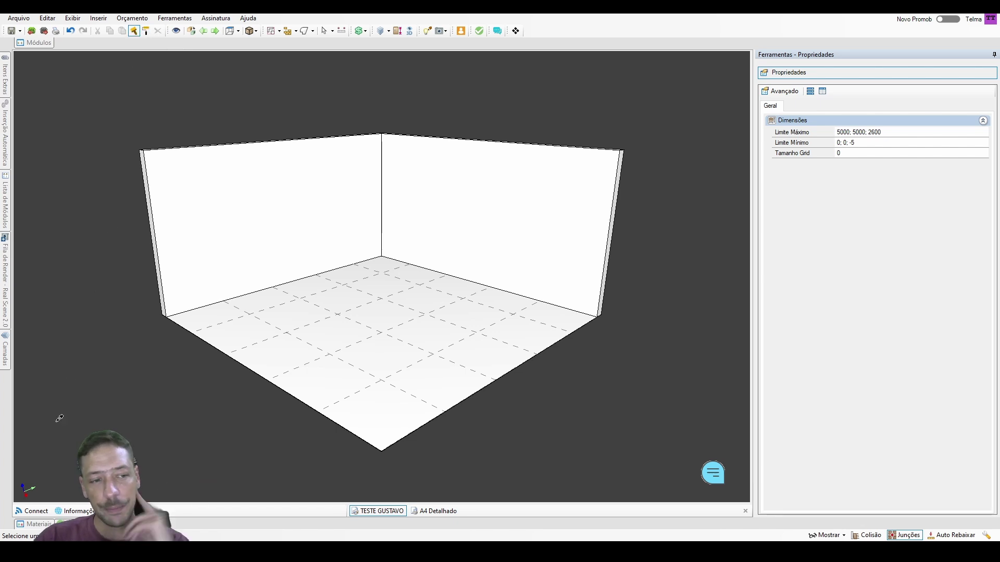
{"action": "left_click", "coordinate": [36, 524]}
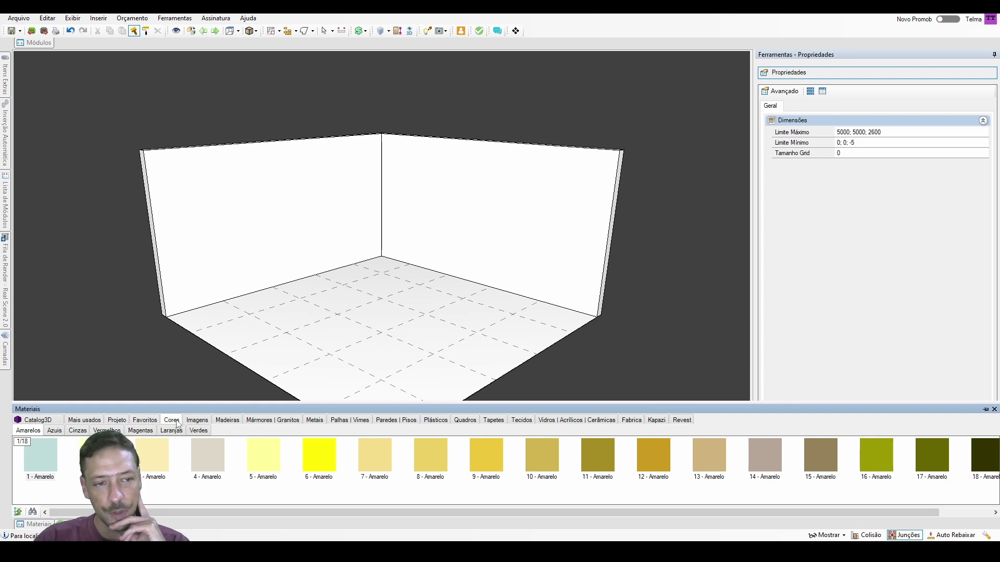
{"action": "left_click_drag", "start_coordinate": [311, 461], "coordinate": [451, 245]}
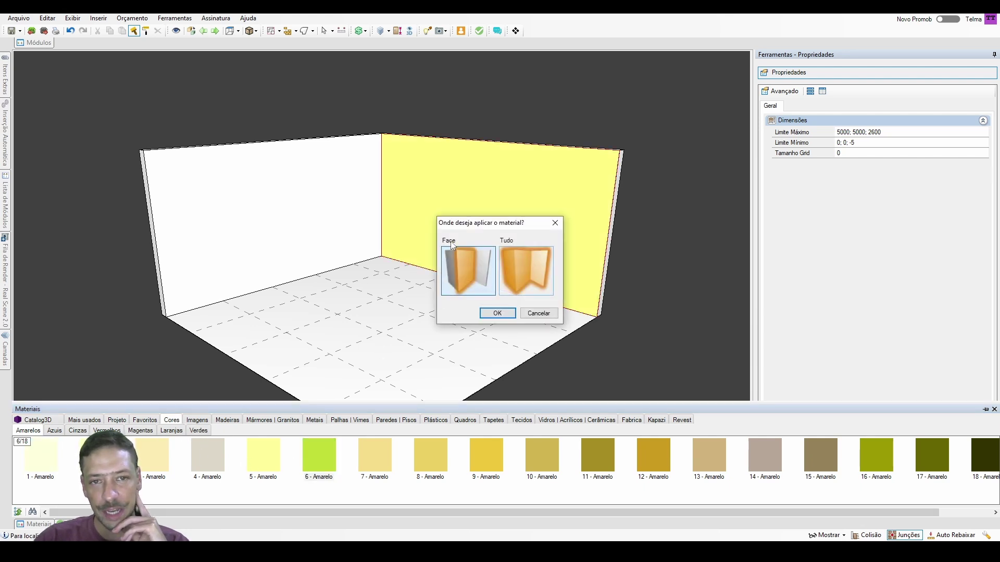
{"action": "left_click", "coordinate": [497, 311]}
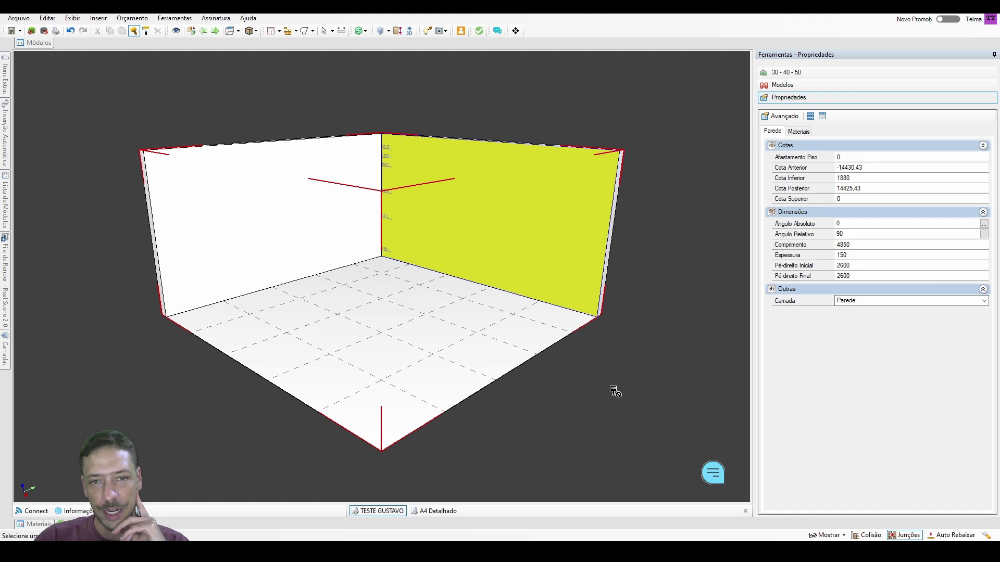
{"action": "left_click", "coordinate": [380, 310]}
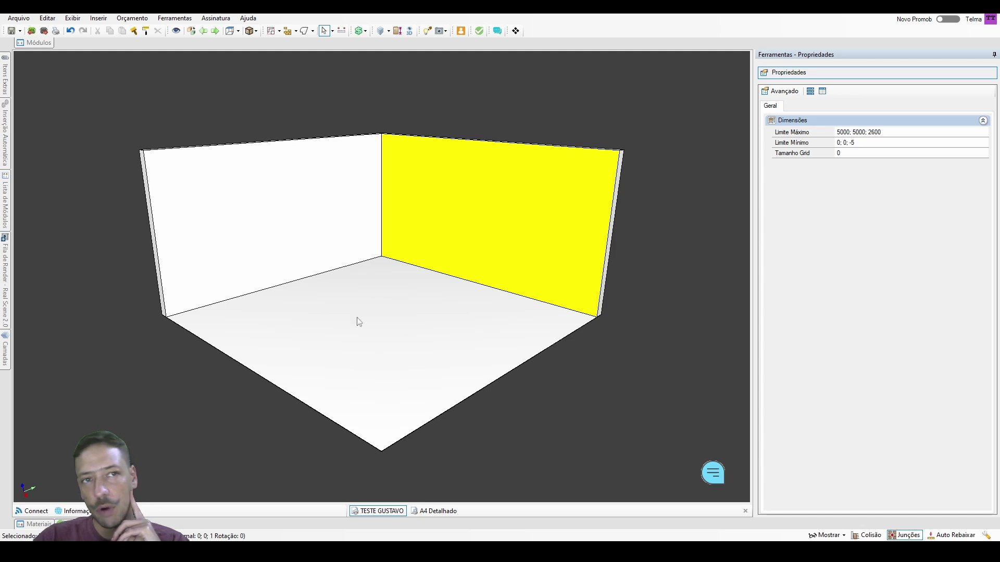
Step: Copy the yellow of the right-hand wall to the left-hand wall and the floor with Copiar Cor
{"action": "scroll", "coordinate": [349, 318], "scroll_direction": "up", "scroll_amount": 2}
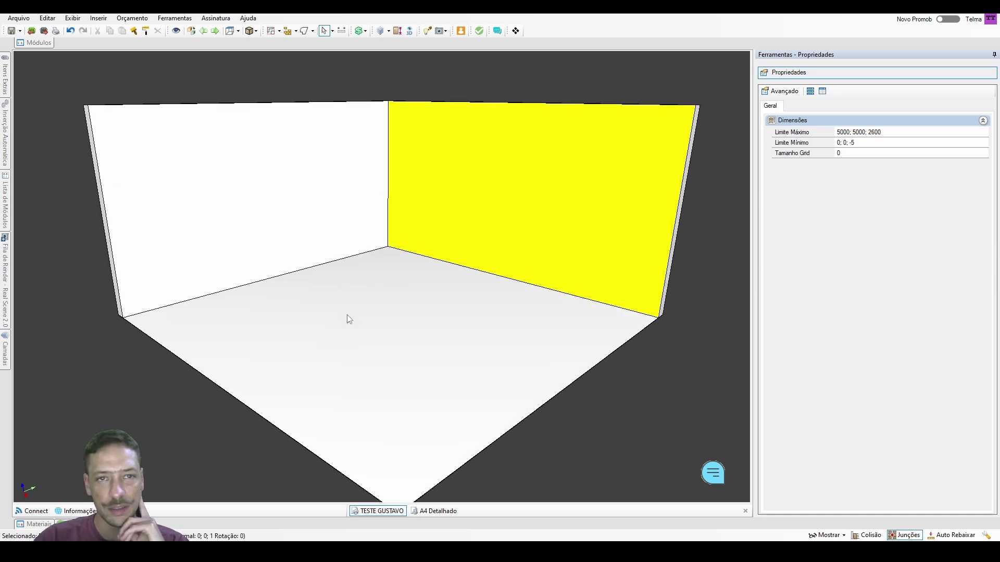
{"action": "left_click", "coordinate": [134, 32]}
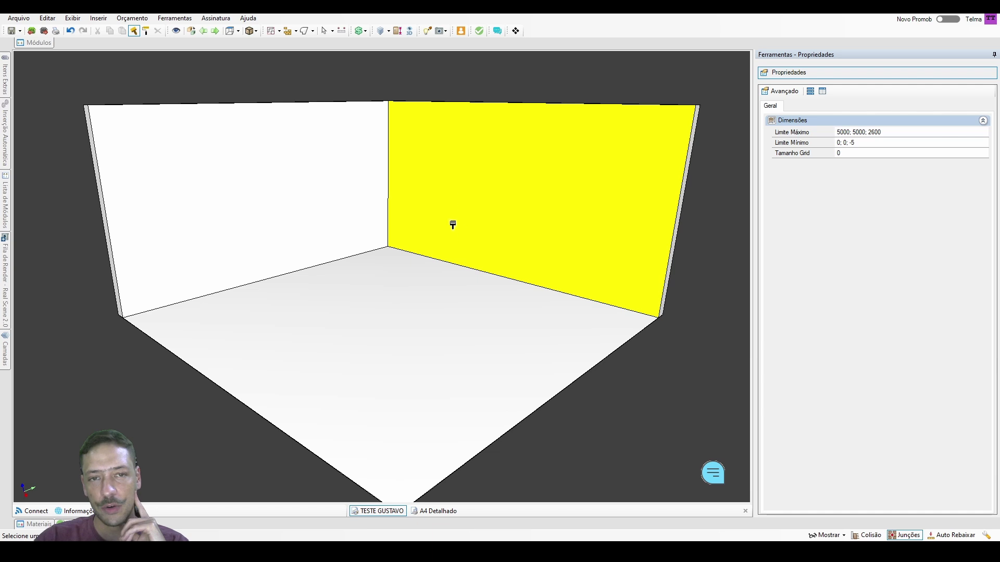
{"action": "left_click", "coordinate": [274, 210]}
{"action": "double_click", "coordinate": [467, 277]}
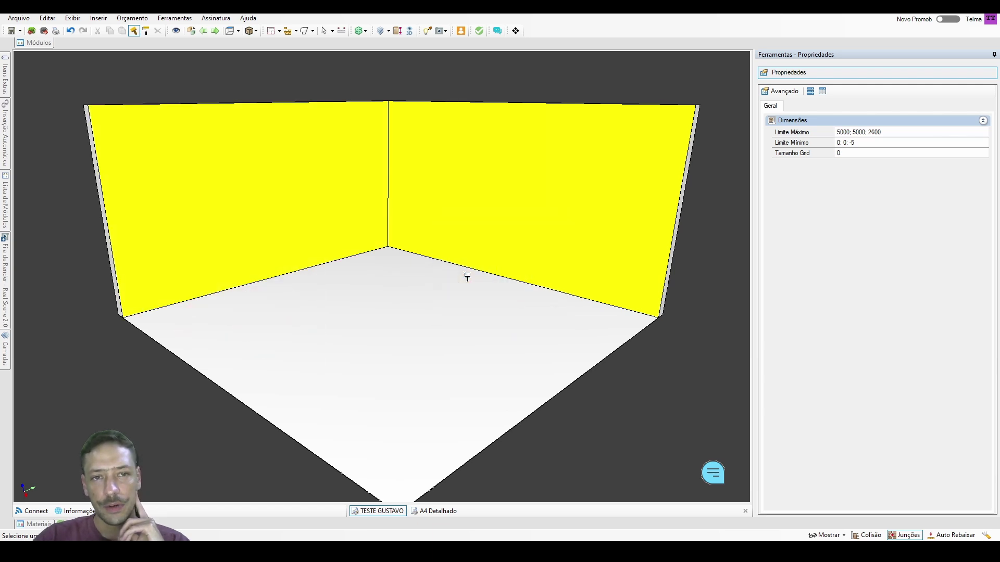
{"action": "left_click", "coordinate": [403, 340]}
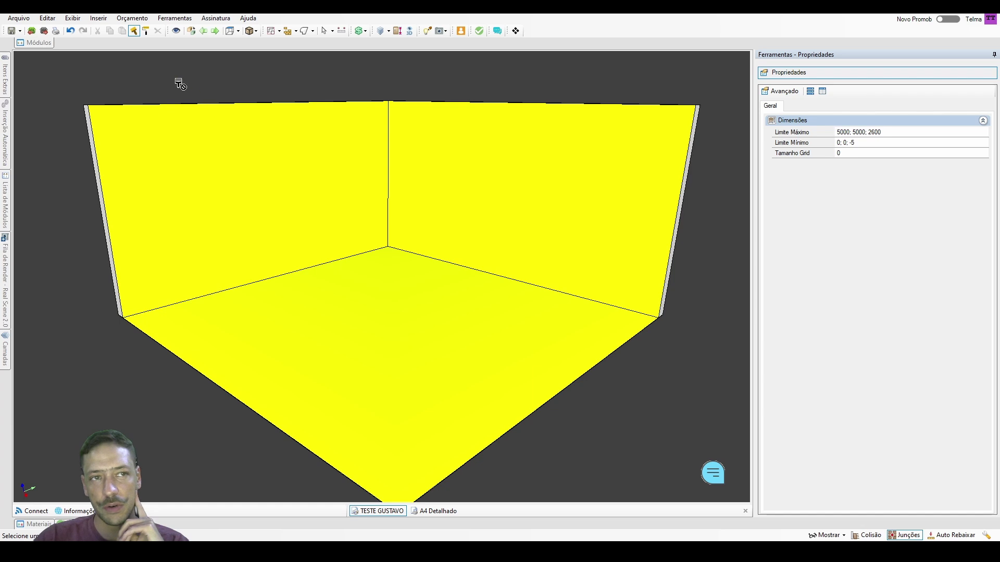
Step: Undo the yellow colouring of the floor and both walls
{"action": "left_click", "coordinate": [71, 30]}
{"action": "left_click", "coordinate": [70, 30]}
{"action": "left_click", "coordinate": [70, 30]}
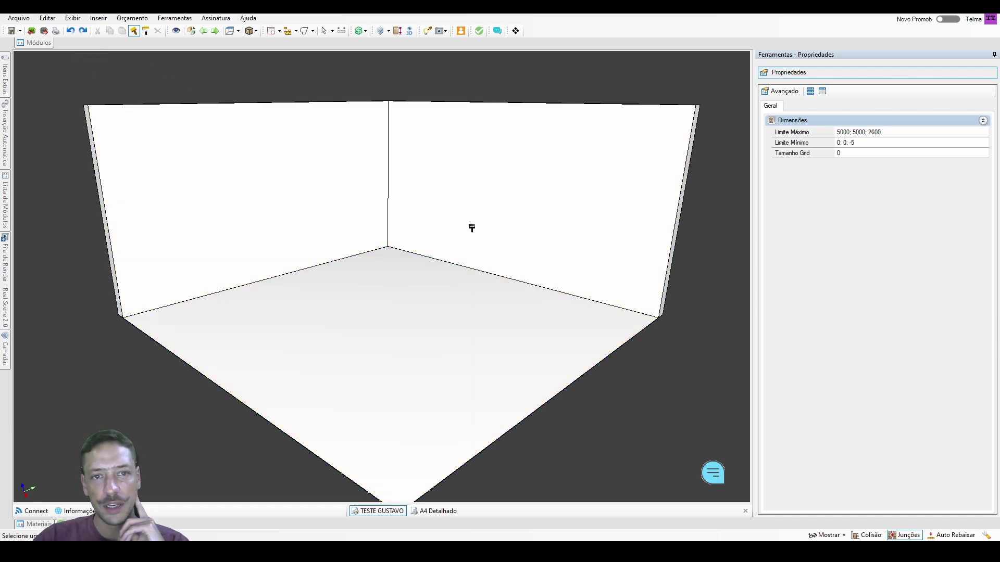
Step: Redo the right-hand wall's yellow, try copying it to the left-hand wall with Copiar Cor, and undo the colouring
{"action": "left_click", "coordinate": [83, 30]}
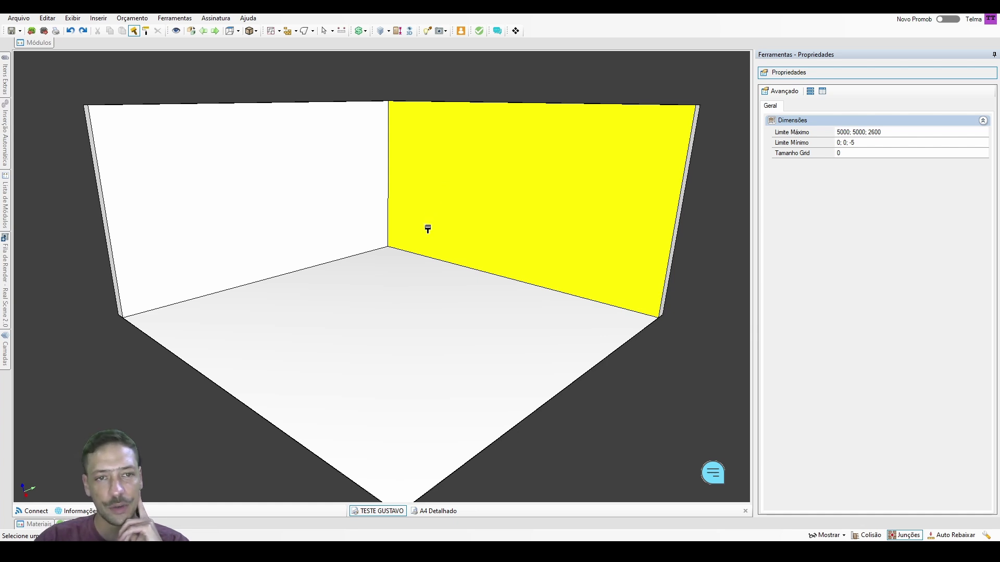
{"action": "left_click", "coordinate": [292, 205]}
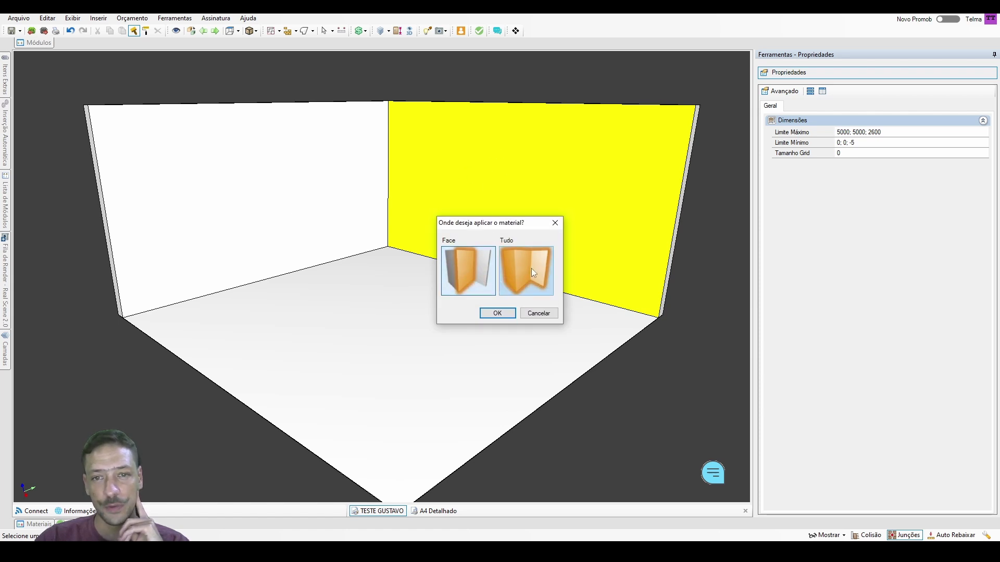
{"action": "left_click", "coordinate": [538, 313]}
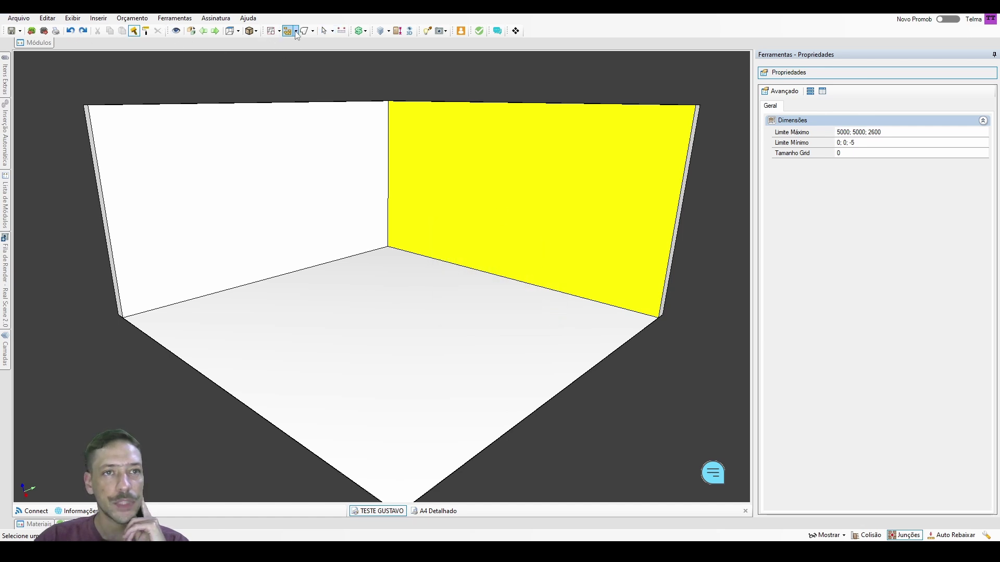
{"action": "left_click", "coordinate": [82, 31]}
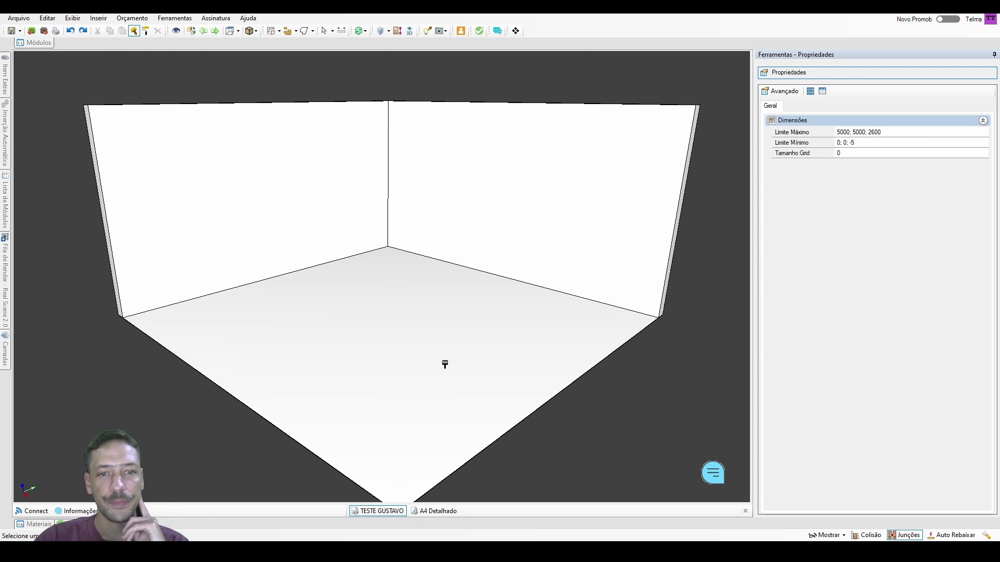
Step: Apply the 6 - Amarelo colour from the Cores materials to all the walls with the Tudo option, and undo it
{"action": "left_click", "coordinate": [323, 31]}
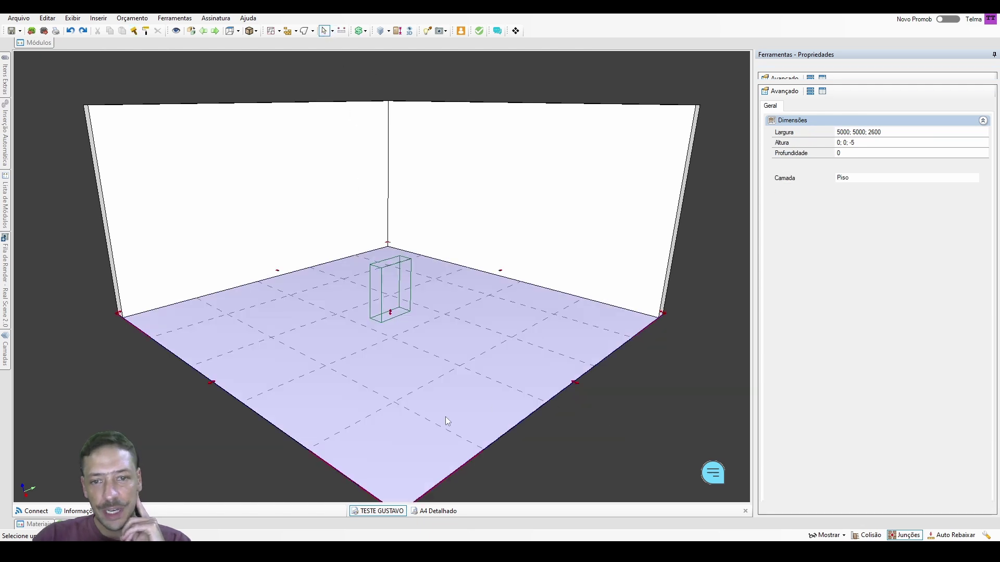
{"action": "left_click", "coordinate": [34, 523]}
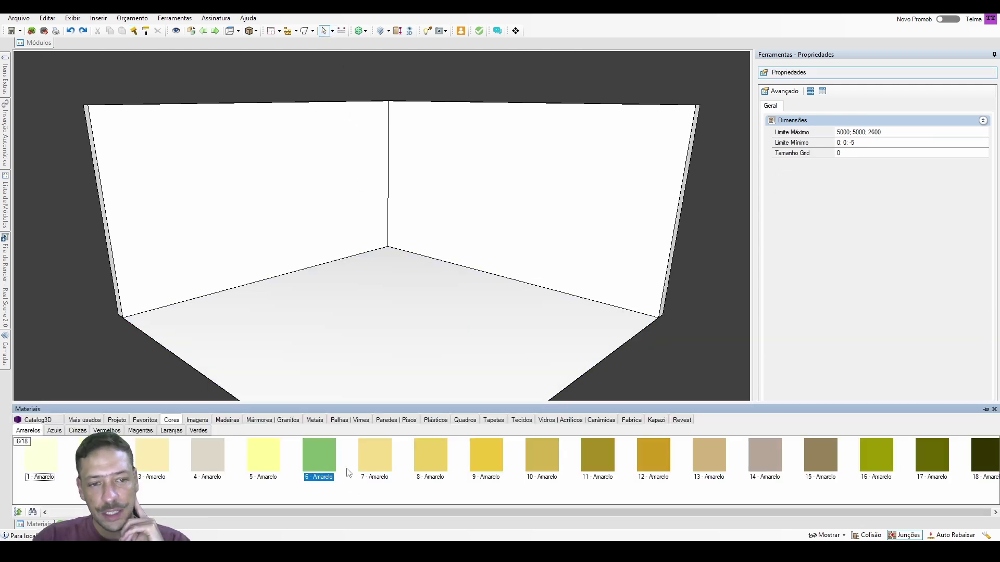
{"action": "left_click_drag", "start_coordinate": [335, 447], "coordinate": [471, 261]}
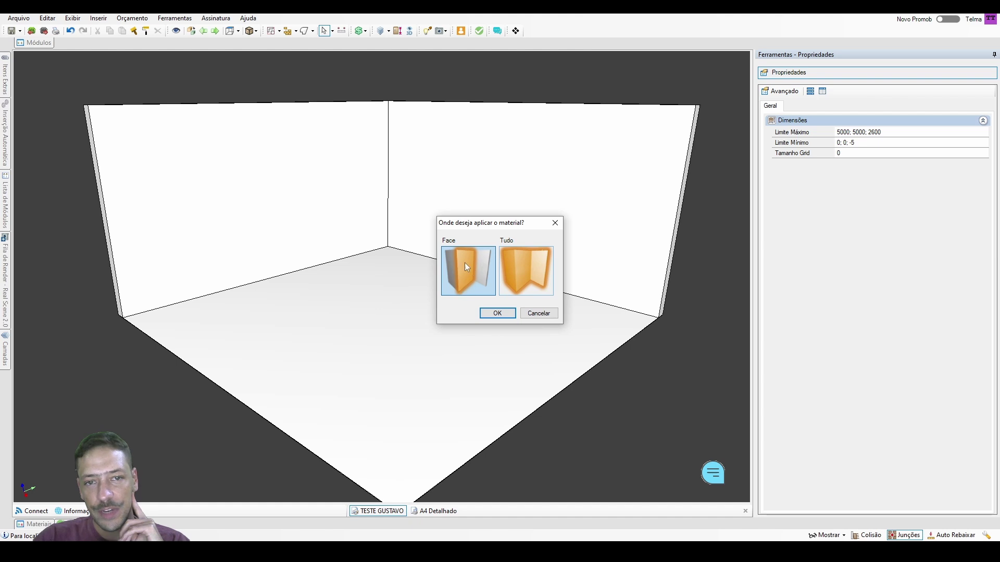
{"action": "double_click", "coordinate": [516, 276]}
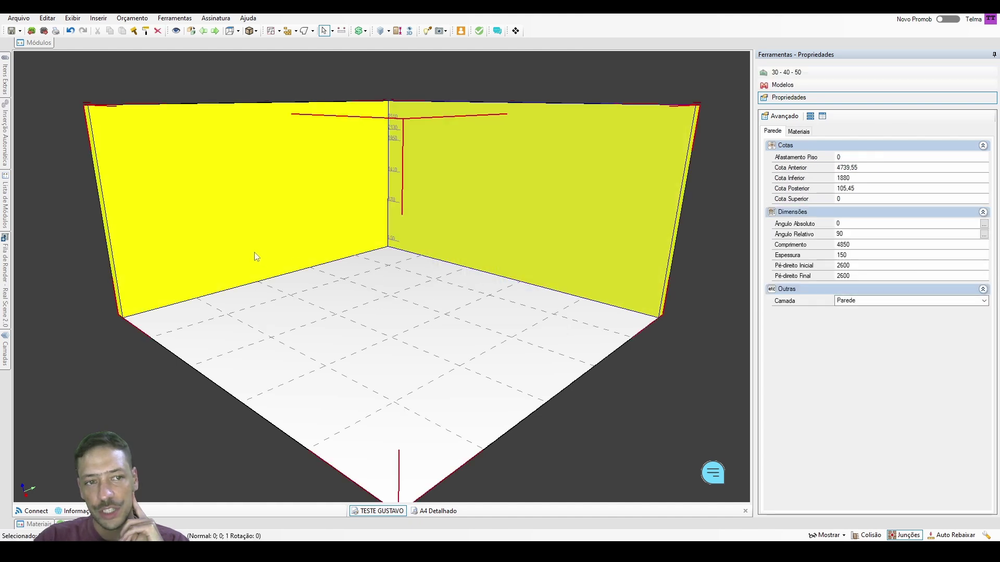
{"action": "mouse_move", "coordinate": [254, 255]}
{"action": "middle_mouse_down"}
{"action": "mouse_move", "coordinate": [593, 225]}
{"action": "mouse_move", "coordinate": [229, 276]}
{"action": "middle_mouse_up"}
{"action": "left_click", "coordinate": [70, 30]}
Step: Orbit around the room and turn the view to face the right-hand wall head-on
{"action": "mouse_move", "coordinate": [372, 275]}
{"action": "middle_mouse_down"}
{"action": "mouse_move", "coordinate": [307, 273]}
{"action": "mouse_move", "coordinate": [320, 266]}
{"action": "middle_mouse_up"}
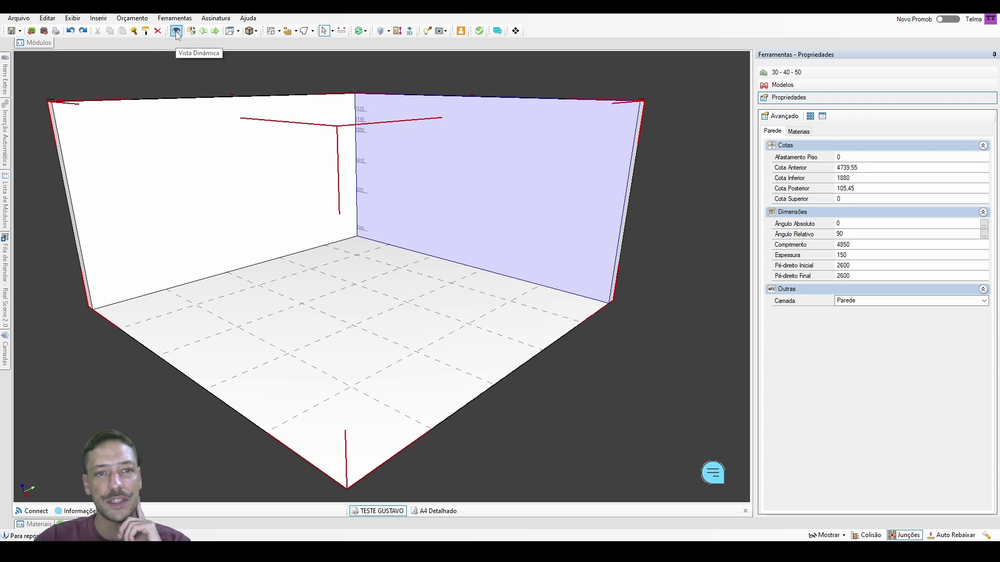
{"action": "middle_click_drag", "start_coordinate": [317, 247], "coordinate": [322, 292]}
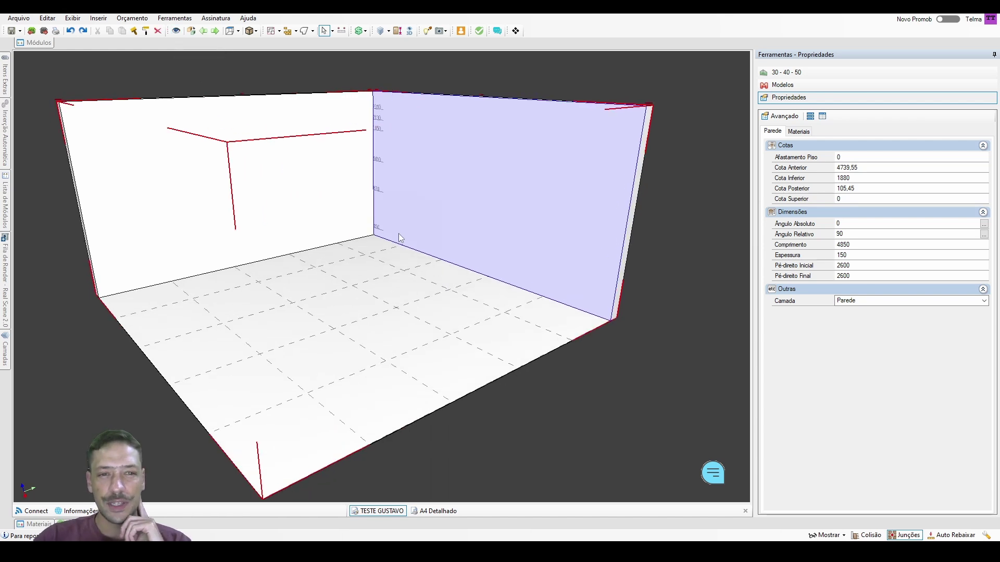
{"action": "middle_click_drag", "start_coordinate": [399, 235], "coordinate": [222, 88]}
{"action": "middle_click_drag", "start_coordinate": [359, 267], "coordinate": [322, 252]}
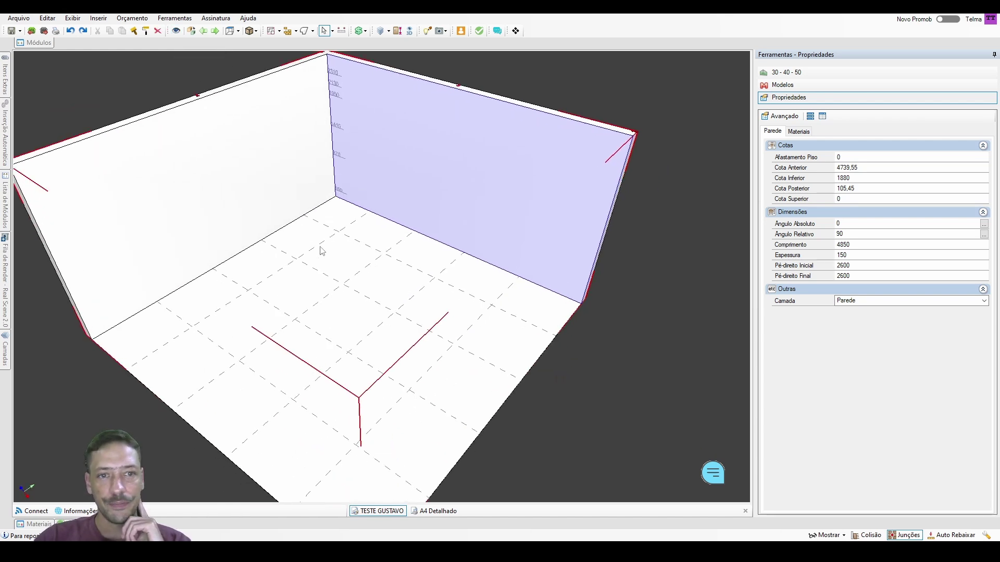
{"action": "double_click", "coordinate": [402, 177]}
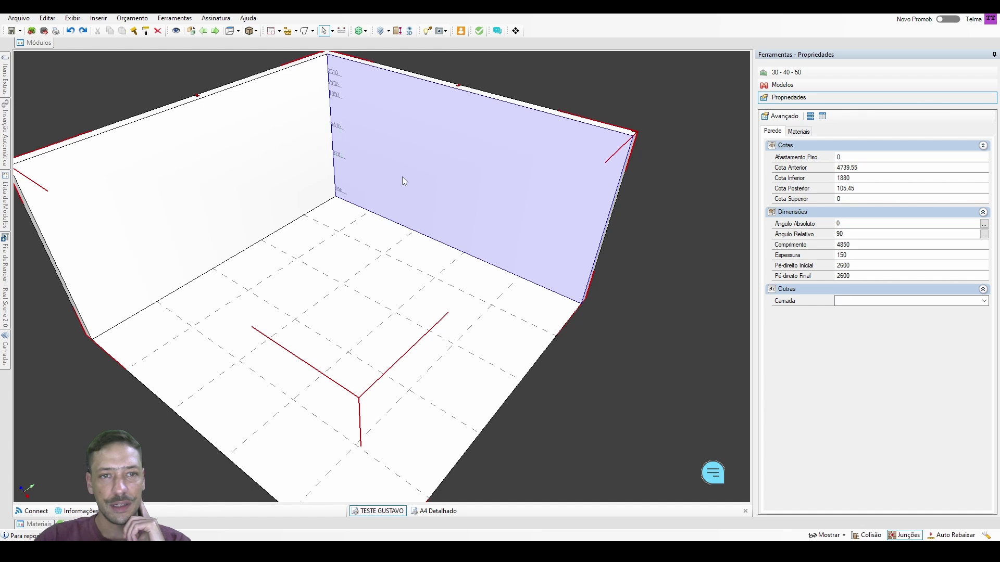
{"action": "scroll", "coordinate": [374, 280], "scroll_direction": "up", "scroll_amount": 2}
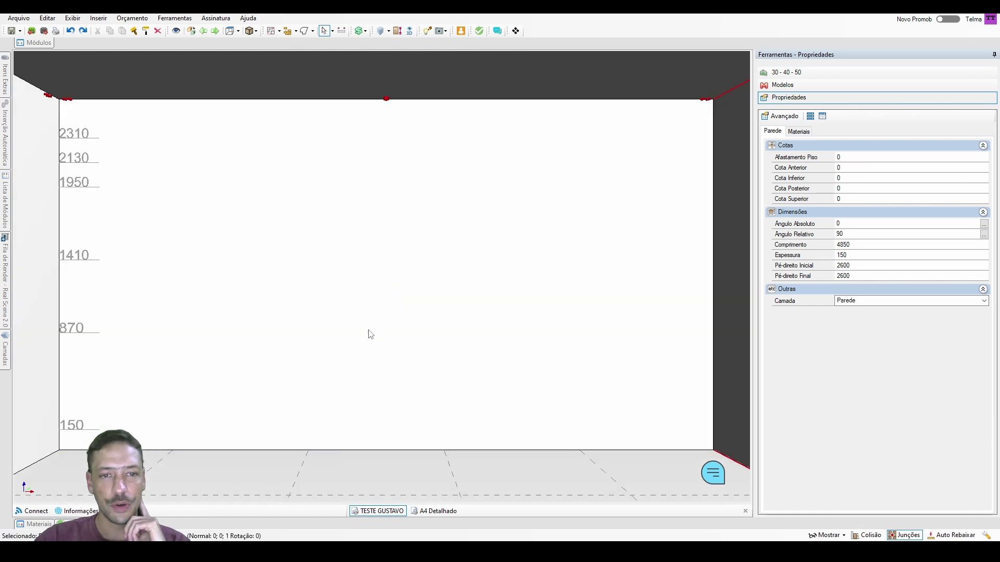
Step: Open Vista Dinâmica and move the observer point around the room, viewing it from behind the walls and from the open front corner
{"action": "left_click", "coordinate": [177, 31]}
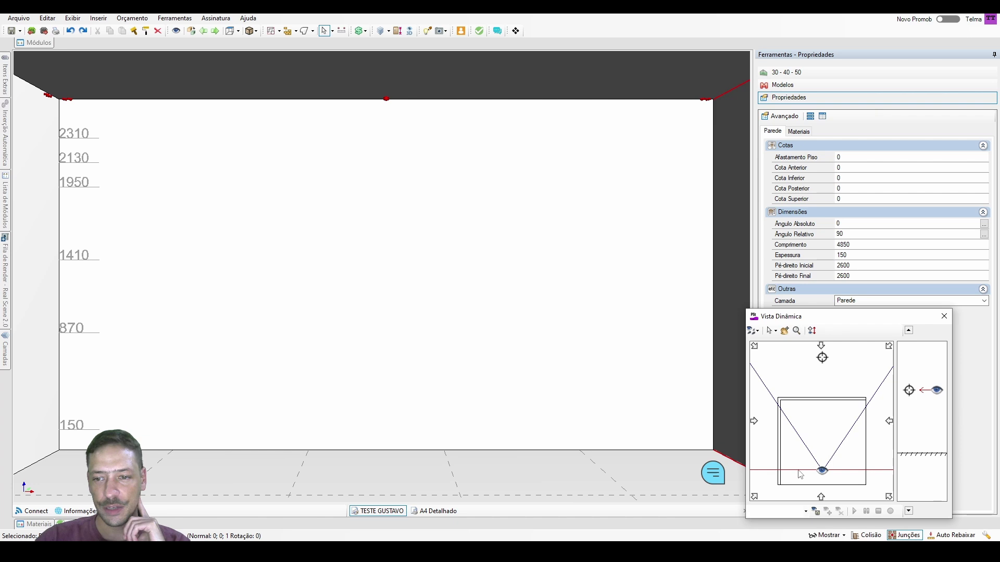
{"action": "mouse_move", "coordinate": [801, 472]}
{"action": "left_mouse_down"}
{"action": "mouse_move", "coordinate": [791, 400]}
{"action": "mouse_move", "coordinate": [796, 424]}
{"action": "mouse_move", "coordinate": [822, 386]}
{"action": "mouse_move", "coordinate": [823, 436]}
{"action": "left_mouse_up"}
{"action": "right_click_drag", "start_coordinate": [377, 353], "coordinate": [413, 351]}
{"action": "left_click_drag", "start_coordinate": [775, 398], "coordinate": [790, 424]}
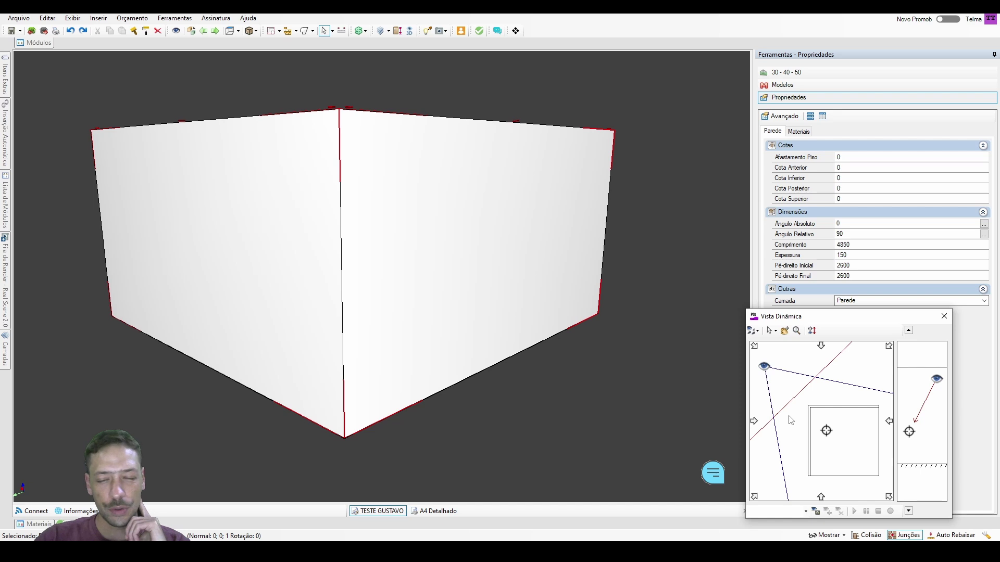
{"action": "right_click_drag", "start_coordinate": [693, 369], "coordinate": [397, 325]}
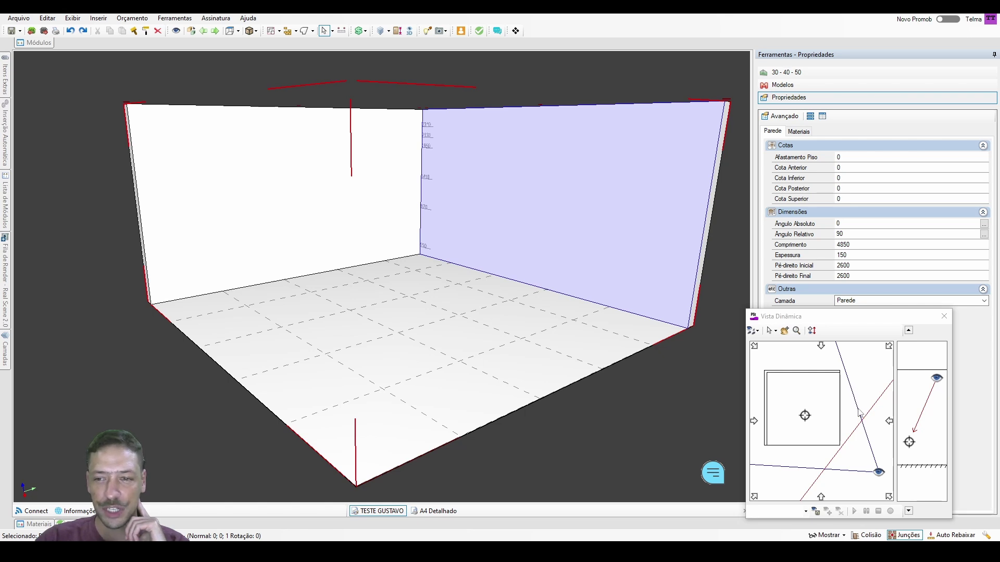
Step: Widen the camera's field of view slightly in Vista Dinâmica and examine the whole room
{"action": "mouse_move", "coordinate": [860, 413]}
{"action": "left_mouse_down"}
{"action": "mouse_move", "coordinate": [877, 400]}
{"action": "mouse_move", "coordinate": [844, 411]}
{"action": "mouse_move", "coordinate": [869, 401]}
{"action": "left_mouse_up"}
{"action": "scroll", "coordinate": [446, 318], "scroll_direction": "up", "scroll_amount": 5}
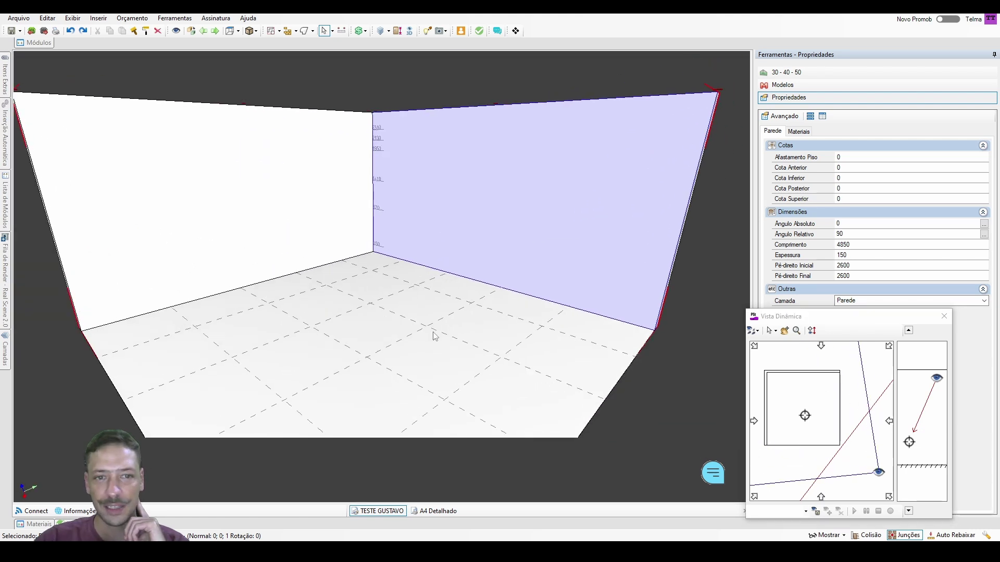
{"action": "scroll", "coordinate": [432, 331], "scroll_direction": "down", "scroll_amount": 2}
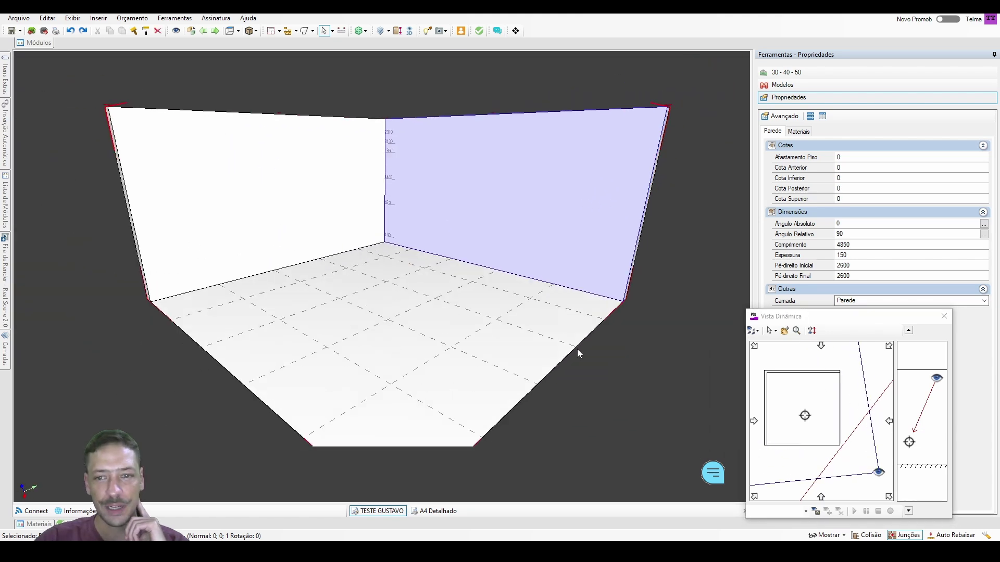
Step: Insert the 600 2Pt (220006) base cabinet from Cozinhas/Flexíveis, Inferiores Alt 720, Prof 540, in the corner where the walls meet
{"action": "left_click", "coordinate": [34, 43]}
{"action": "left_click", "coordinate": [87, 110]}
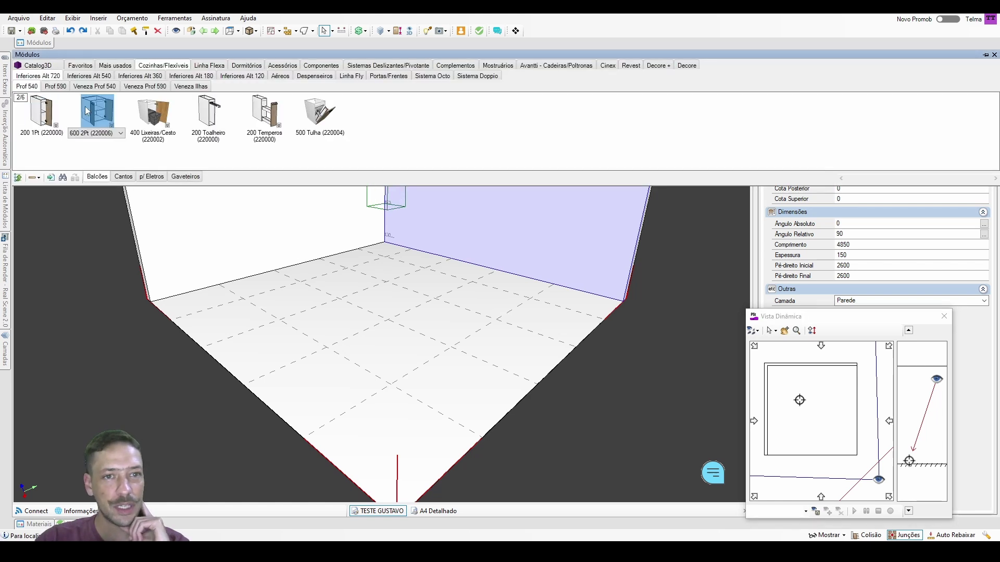
{"action": "left_click", "coordinate": [386, 235]}
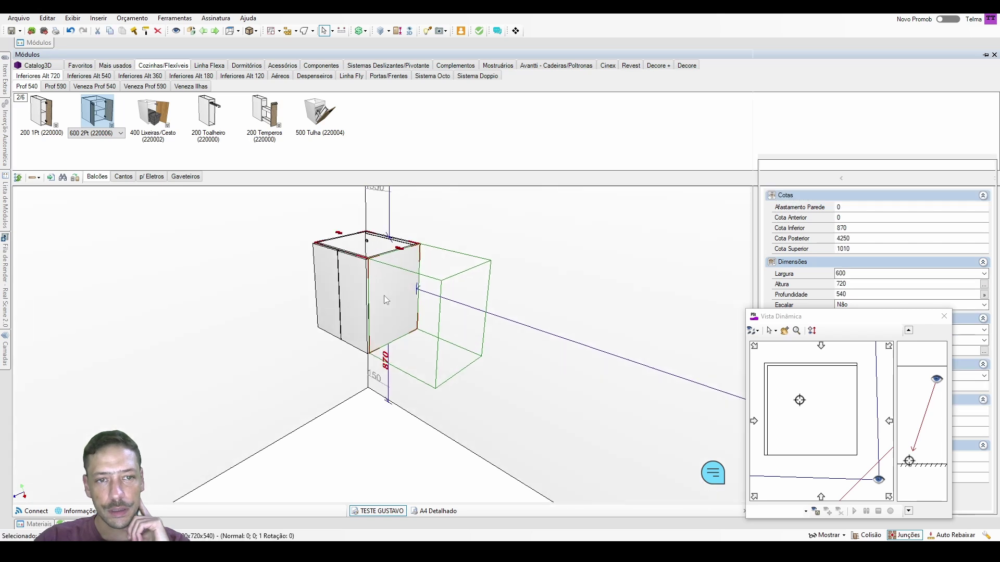
Step: Widen the Vista Dinâmica field of view and pull the camera back to look at the cabinet with strong perspective distortion
{"action": "left_click", "coordinate": [830, 372]}
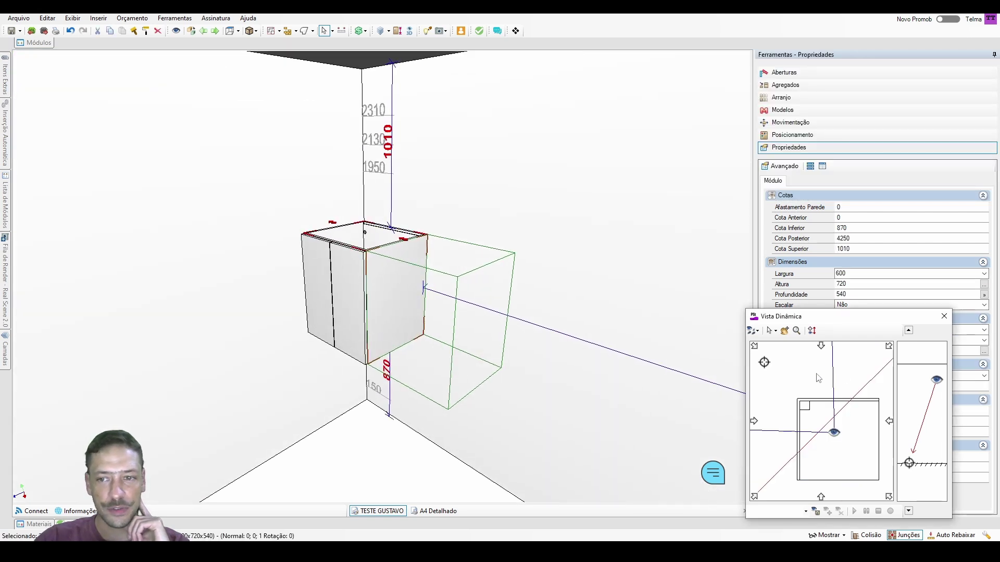
{"action": "left_click_drag", "start_coordinate": [832, 366], "coordinate": [861, 373]}
{"action": "scroll", "coordinate": [408, 335], "scroll_direction": "down", "scroll_amount": 5}
{"action": "scroll", "coordinate": [402, 319], "scroll_direction": "up", "scroll_amount": 2}
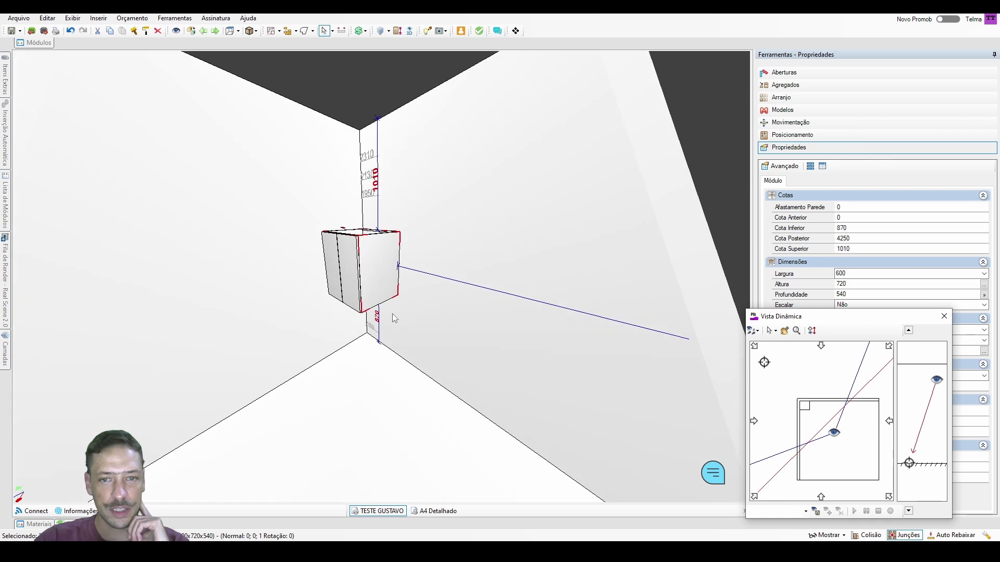
{"action": "scroll", "coordinate": [394, 318], "scroll_direction": "down", "scroll_amount": 2}
{"action": "scroll", "coordinate": [394, 318], "scroll_direction": "down", "scroll_amount": 2}
{"action": "middle_click_drag", "start_coordinate": [375, 341], "coordinate": [417, 260]}
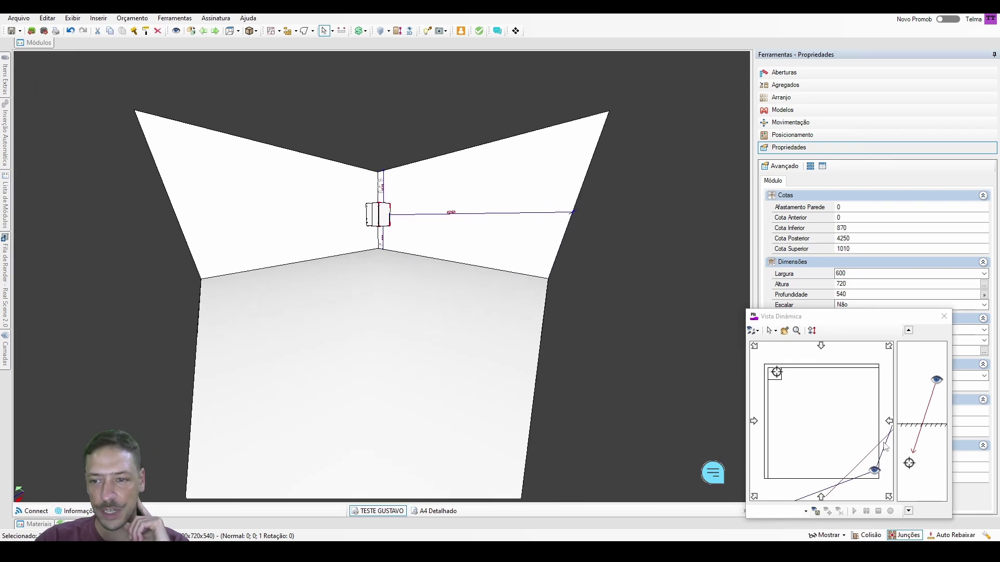
Step: Narrow the Vista Dinâmica field of view and frame the whole room with the corner cabinet
{"action": "left_click_drag", "start_coordinate": [884, 447], "coordinate": [864, 426]}
{"action": "scroll", "coordinate": [615, 385], "scroll_direction": "down", "scroll_amount": 3}
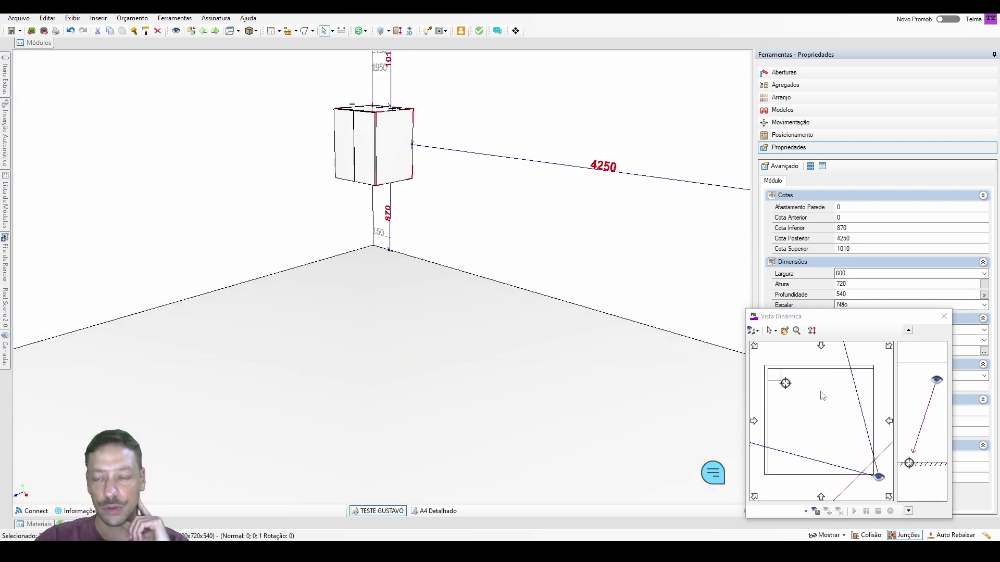
{"action": "scroll", "coordinate": [334, 339], "scroll_direction": "down", "scroll_amount": 3}
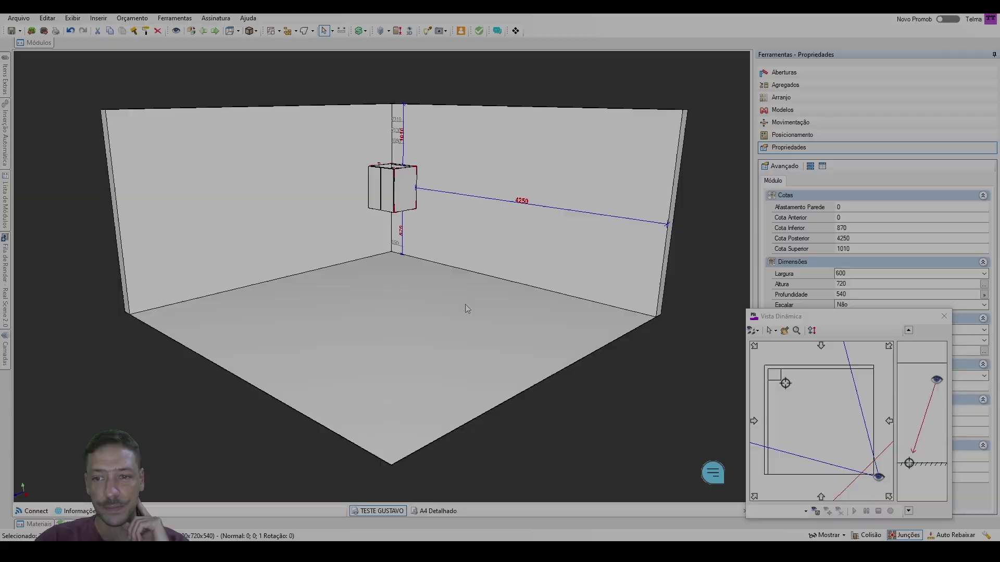
{"action": "scroll", "coordinate": [465, 304], "scroll_direction": "up", "scroll_amount": 2}
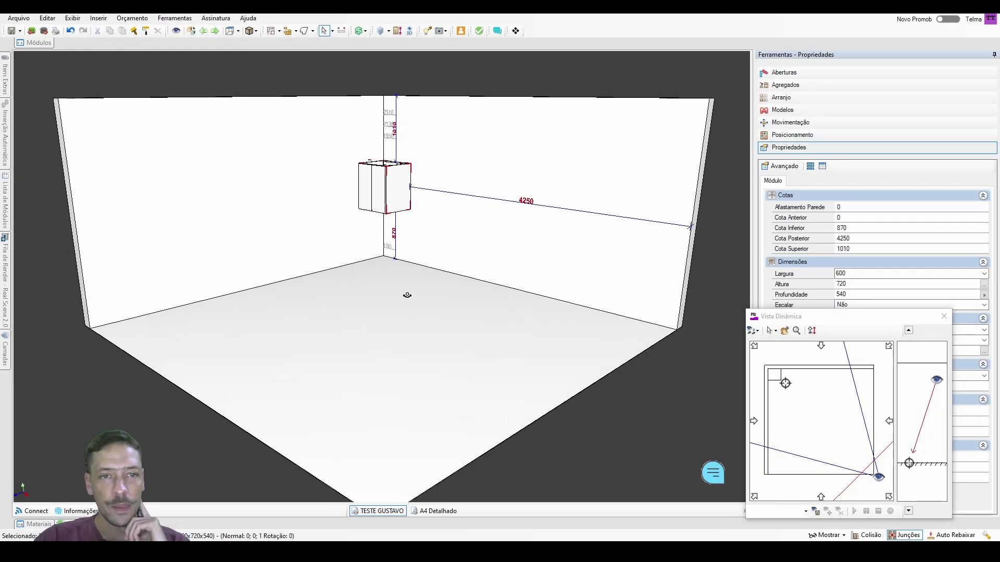
{"action": "scroll", "coordinate": [412, 281], "scroll_direction": "down", "scroll_amount": 2}
{"action": "scroll", "coordinate": [388, 242], "scroll_direction": "up", "scroll_amount": 2}
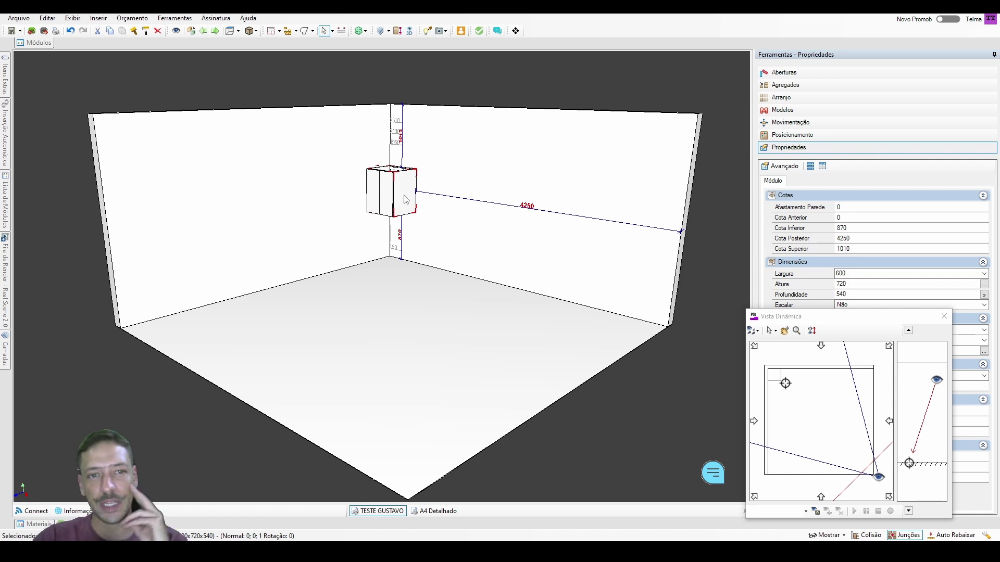
{"action": "middle_click_drag", "start_coordinate": [391, 208], "coordinate": [411, 227]}
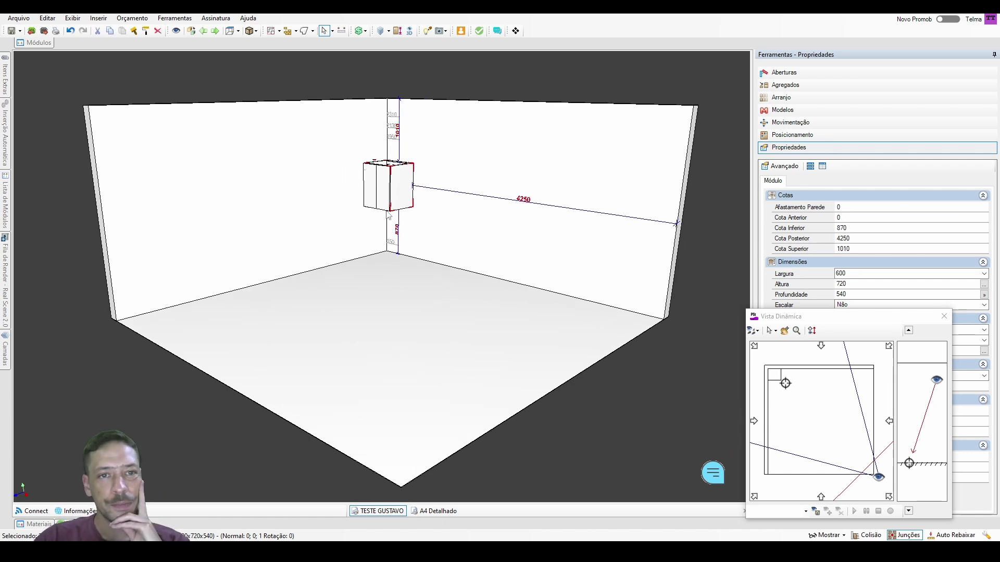
Step: Face the right-hand wall, switch the view to orthographic projection to examine the cabinet's front, and return to perspective
{"action": "left_click", "coordinate": [552, 198]}
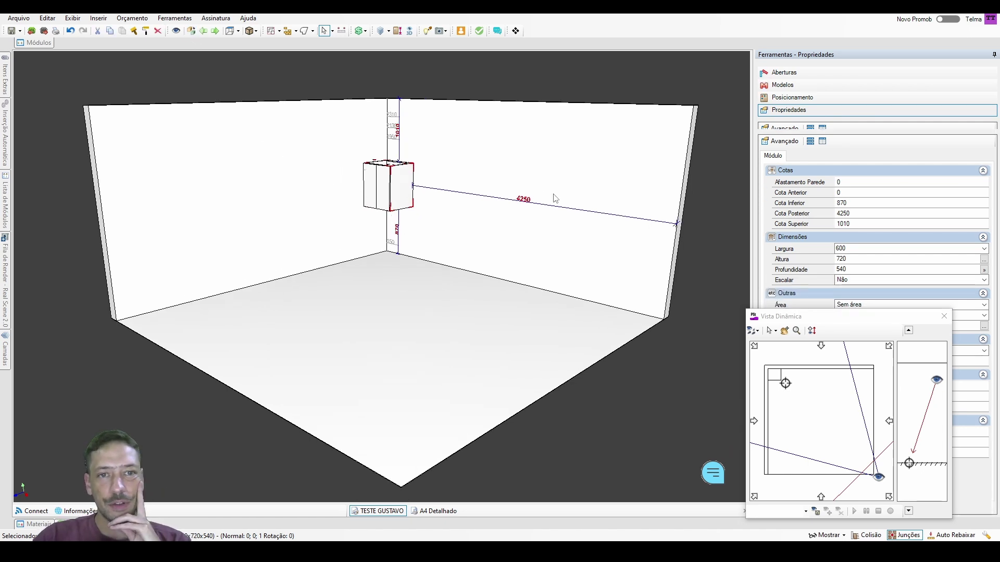
{"action": "double_click", "coordinate": [555, 198]}
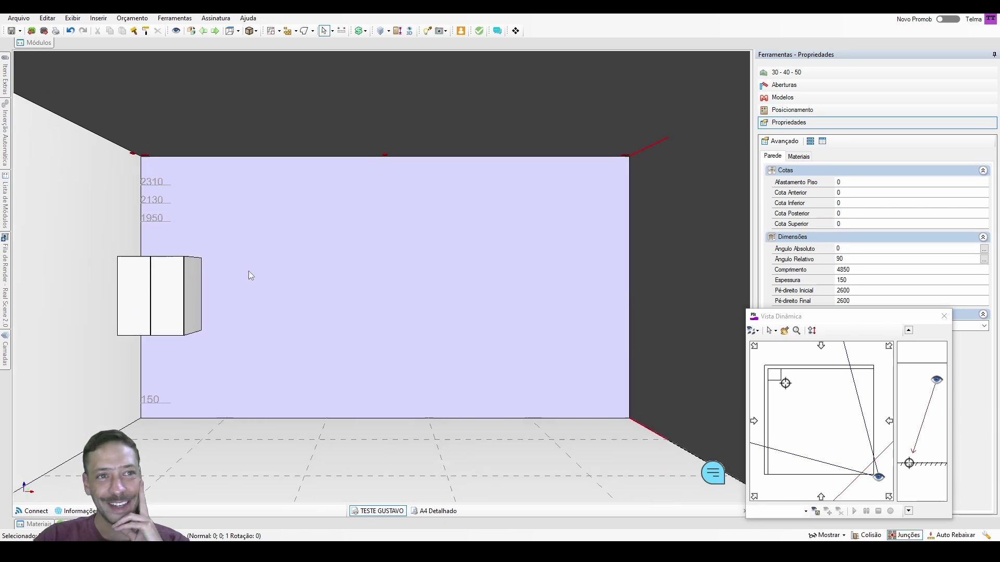
{"action": "left_click", "coordinate": [191, 35]}
{"action": "scroll", "coordinate": [231, 293], "scroll_direction": "up", "scroll_amount": 3}
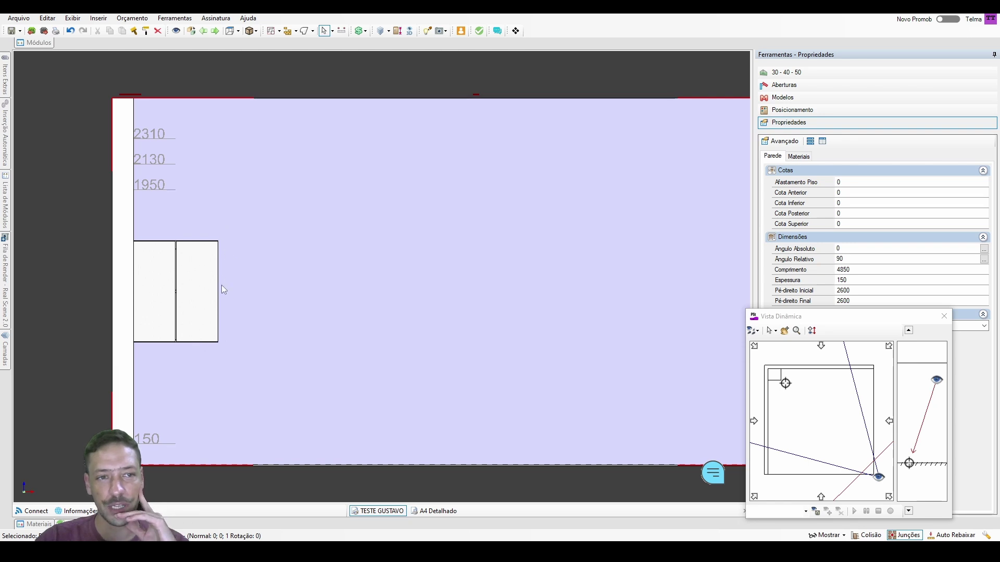
{"action": "left_click", "coordinate": [191, 30]}
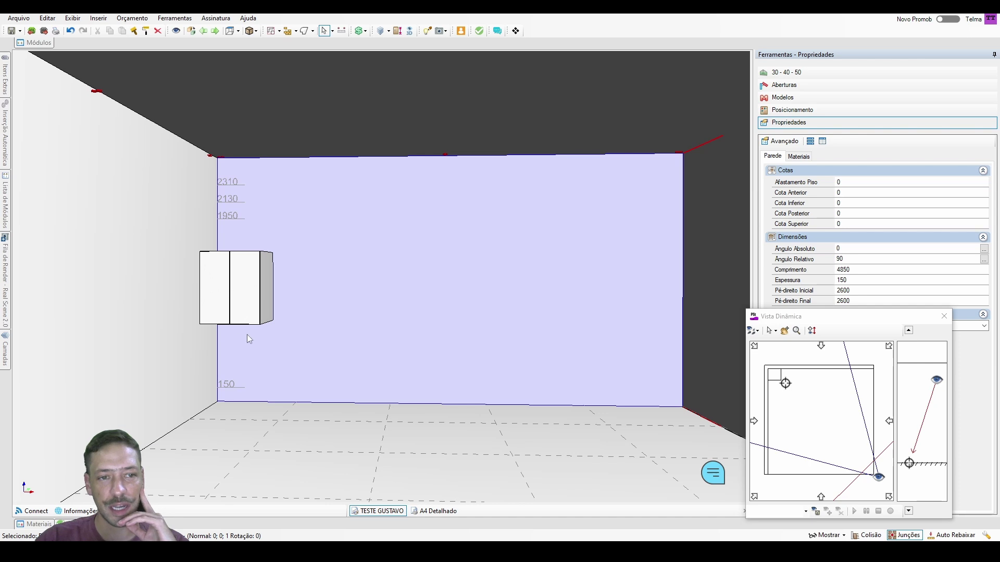
Step: Orbit the perspective view around the cabinet and turn it to face the right-hand wall again
{"action": "middle_click_drag", "start_coordinate": [271, 282], "coordinate": [296, 295]}
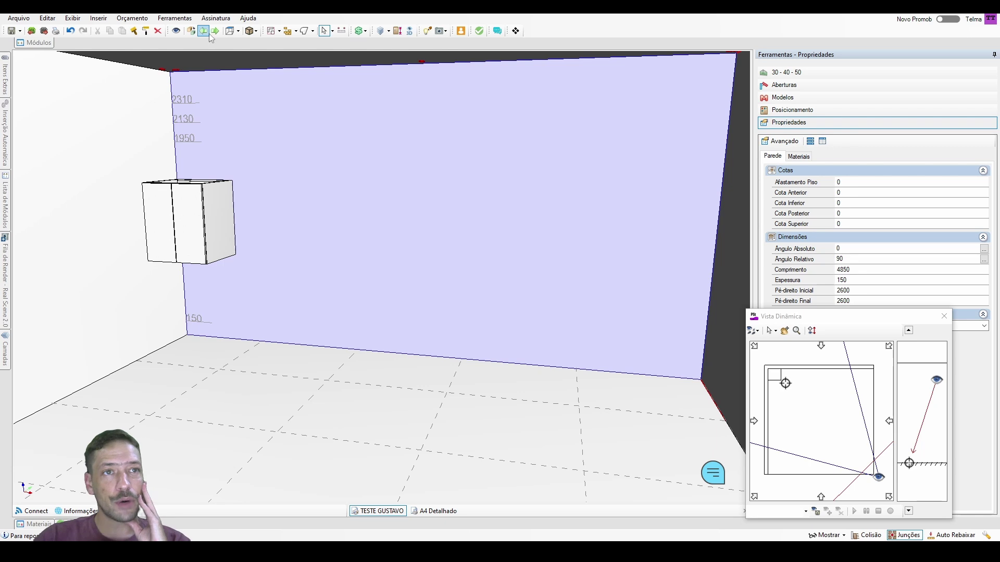
{"action": "middle_click_drag", "start_coordinate": [251, 173], "coordinate": [375, 231]}
{"action": "double_click", "coordinate": [375, 235]}
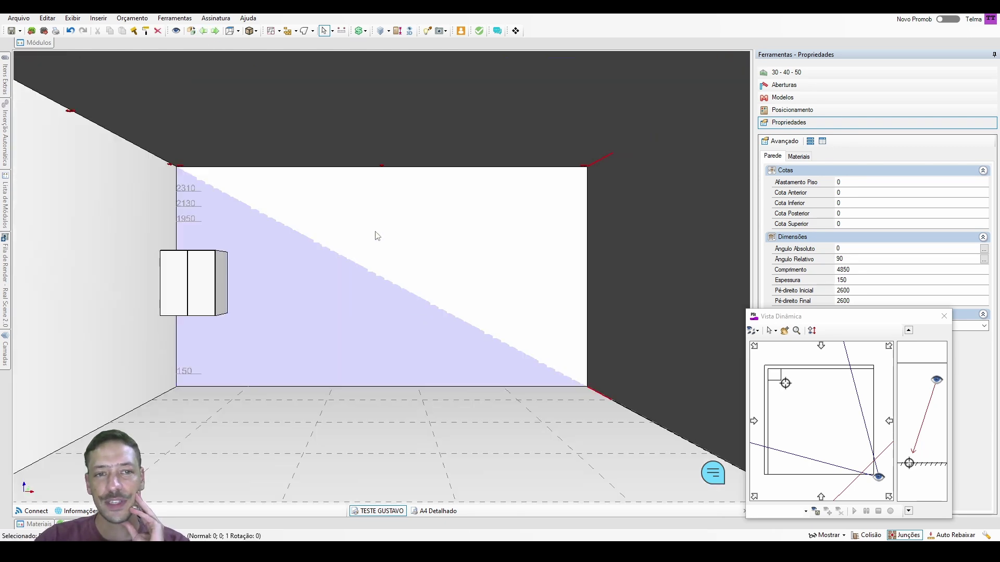
{"action": "scroll", "coordinate": [367, 267], "scroll_direction": "down", "scroll_amount": 1}
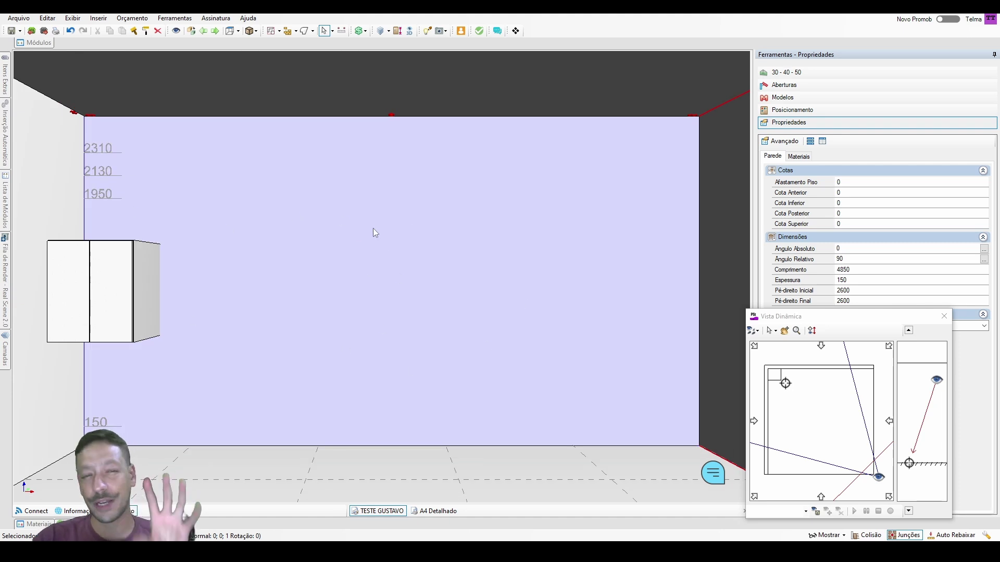
Step: Turn the view to face the adjacent wall and step back through the previous camera views with Voltar Vista
{"action": "middle_click_drag", "start_coordinate": [204, 369], "coordinate": [385, 364]}
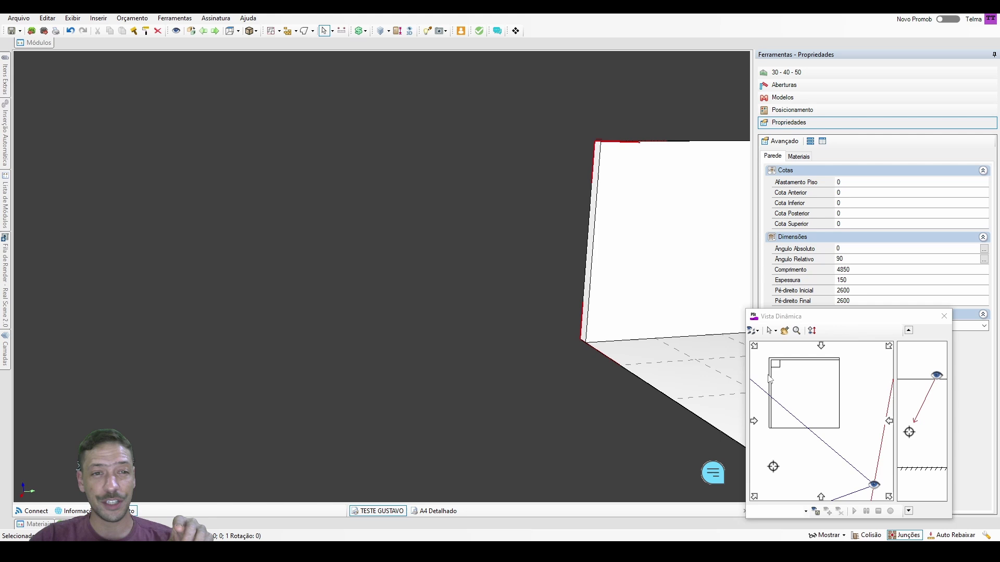
{"action": "double_click", "coordinate": [692, 266]}
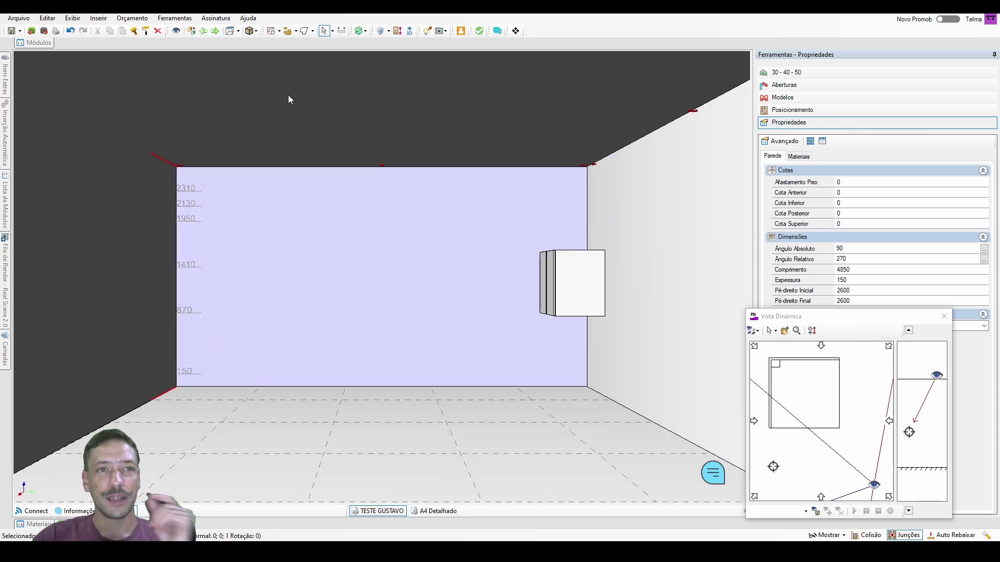
{"action": "left_click", "coordinate": [204, 32]}
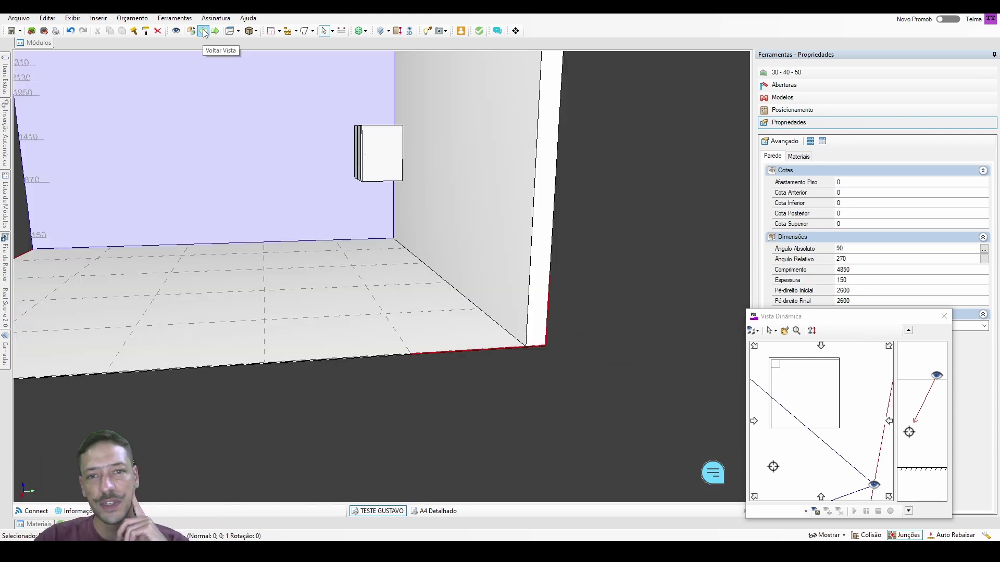
{"action": "left_click", "coordinate": [204, 33]}
{"action": "left_click", "coordinate": [204, 33]}
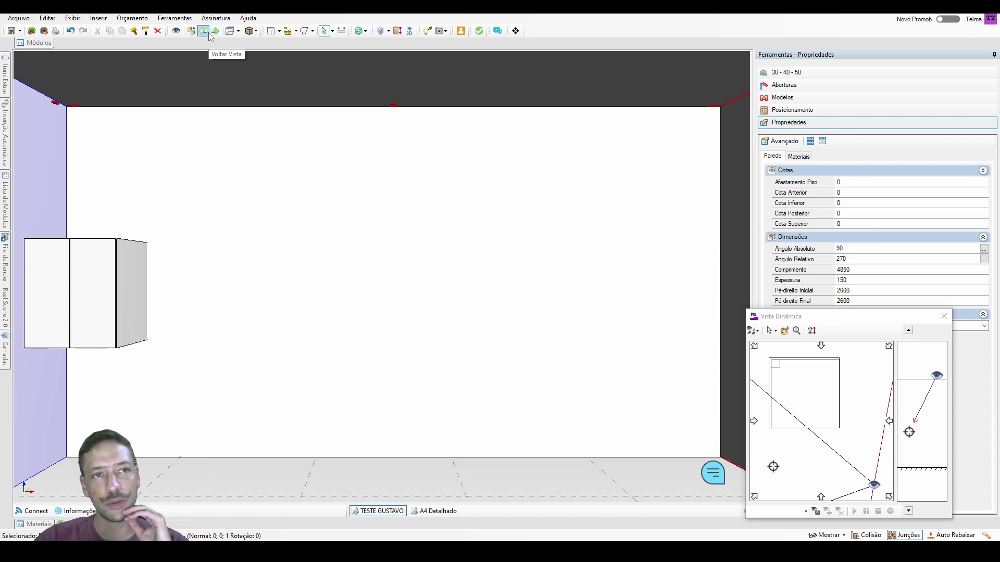
Step: Show the room in the Planta view, switch it to perspective and return it to orthographic projection
{"action": "left_click", "coordinate": [238, 31]}
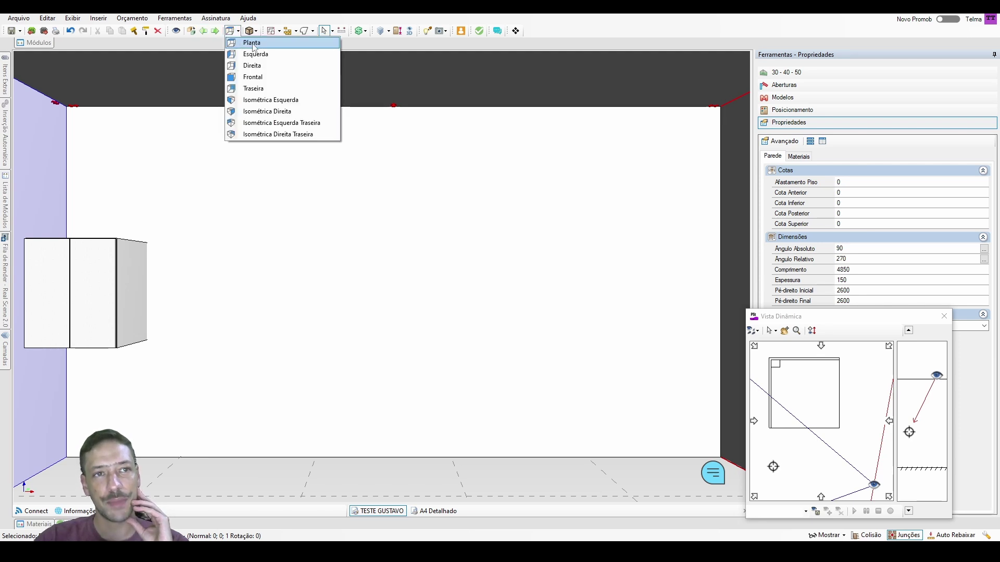
{"action": "left_click", "coordinate": [252, 43]}
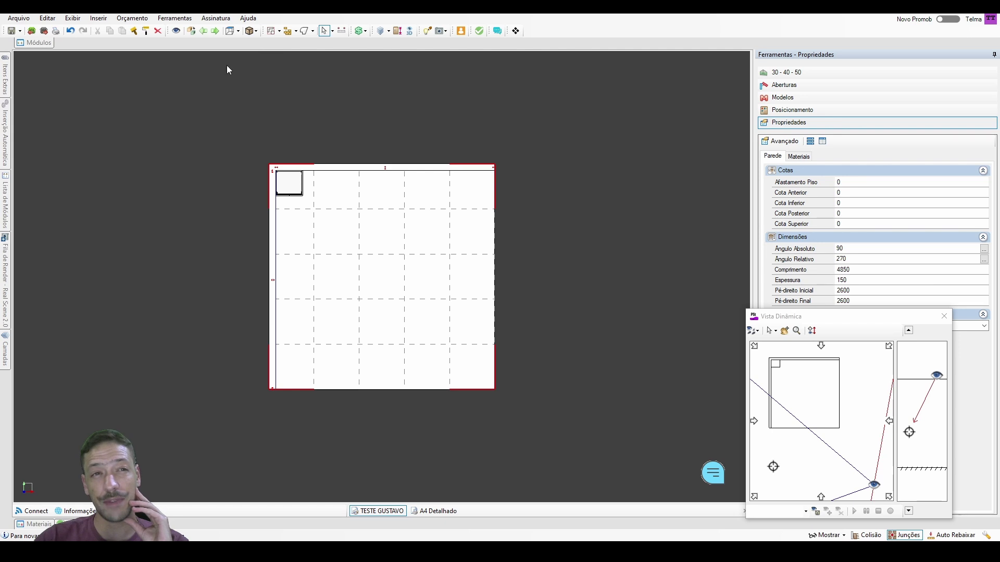
{"action": "left_click", "coordinate": [194, 35]}
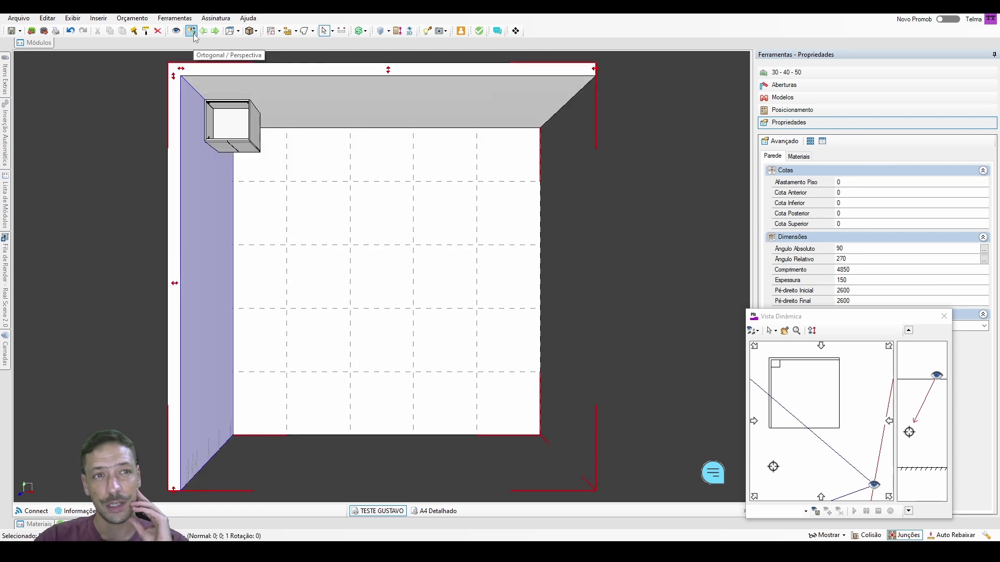
{"action": "left_click", "coordinate": [194, 35]}
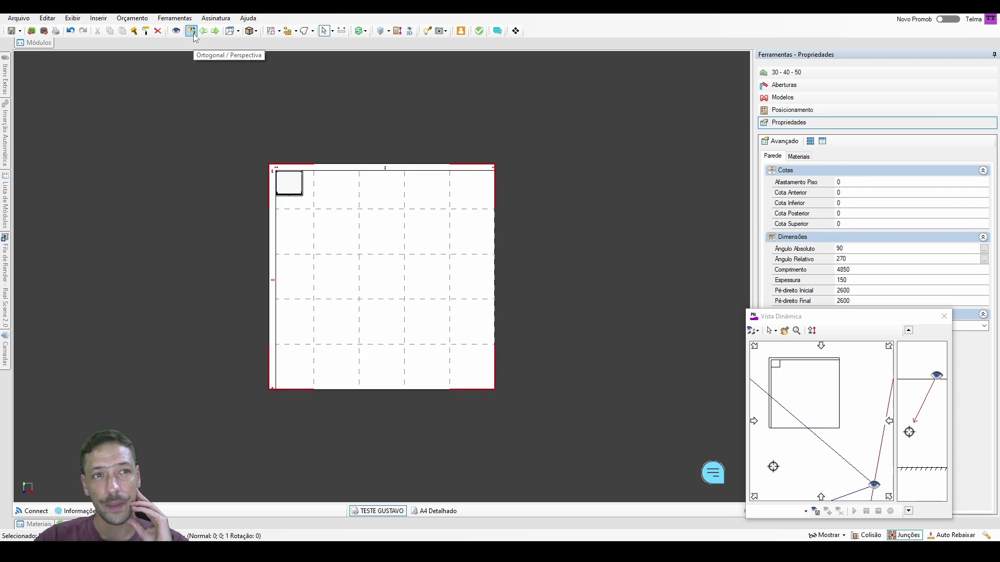
Step: Show the room in the Esquerda, Direita and Frontal standard views in turn
{"action": "left_click", "coordinate": [231, 31]}
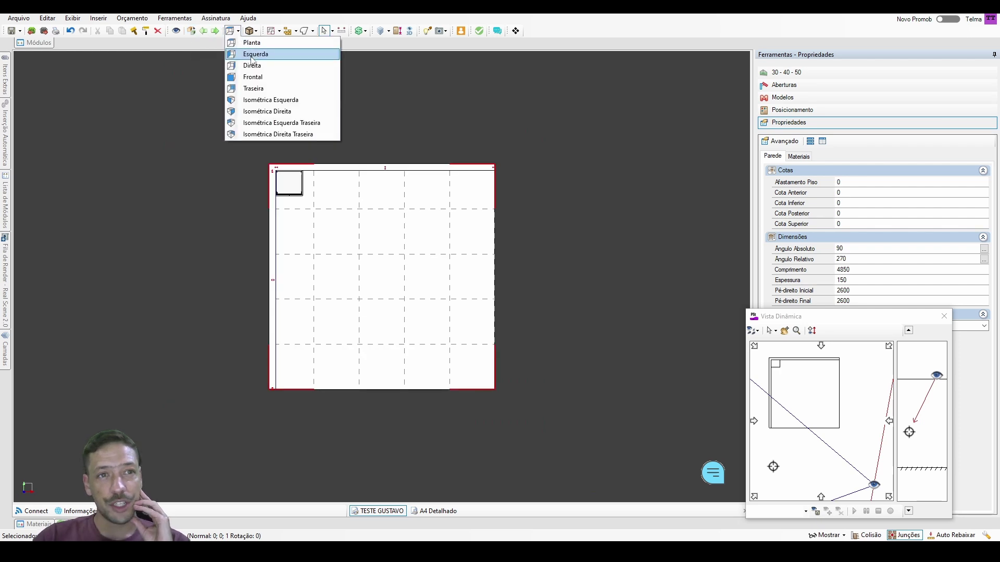
{"action": "left_click", "coordinate": [250, 54]}
{"action": "left_click", "coordinate": [251, 31]}
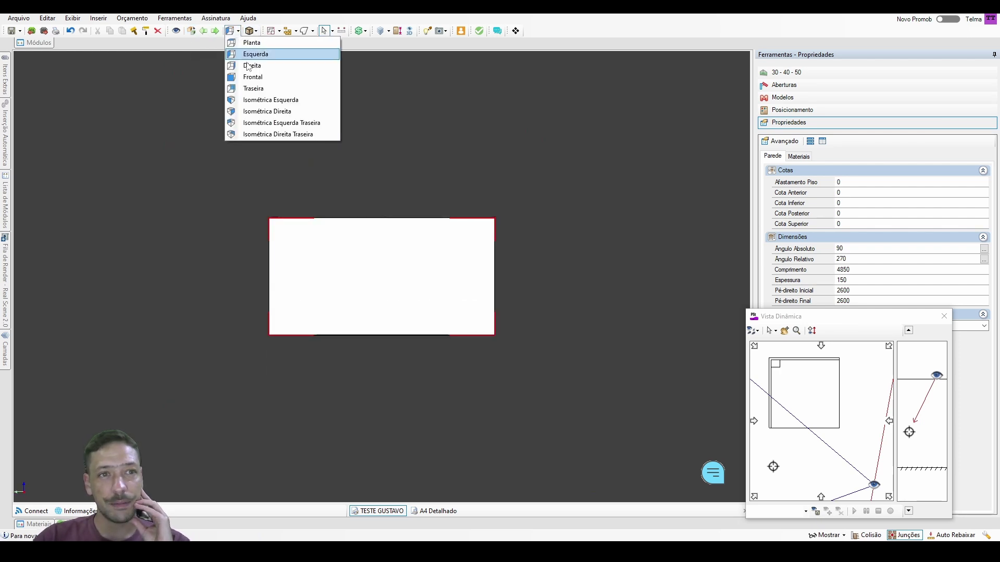
{"action": "left_click", "coordinate": [247, 70]}
{"action": "left_click", "coordinate": [238, 32]}
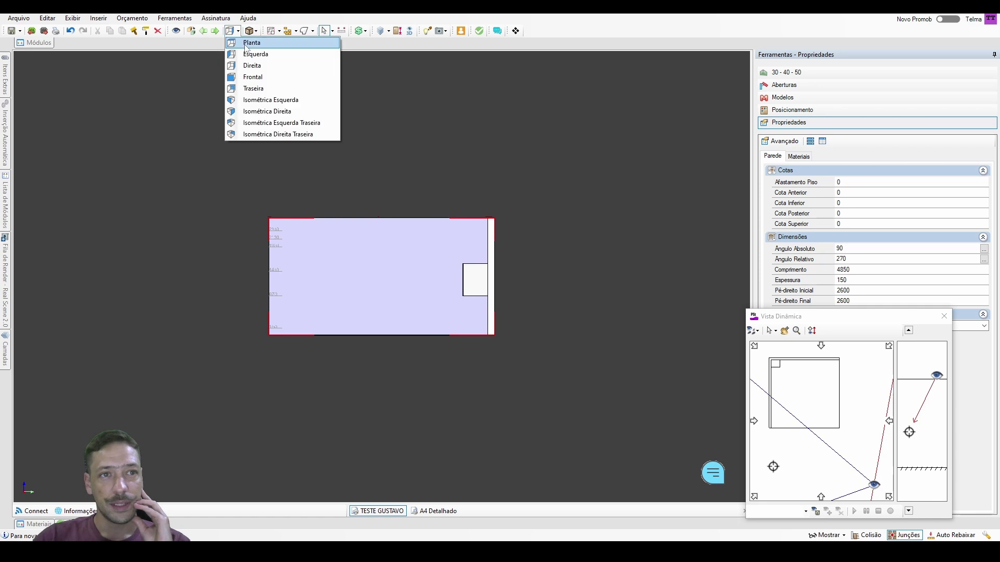
{"action": "left_click", "coordinate": [254, 79]}
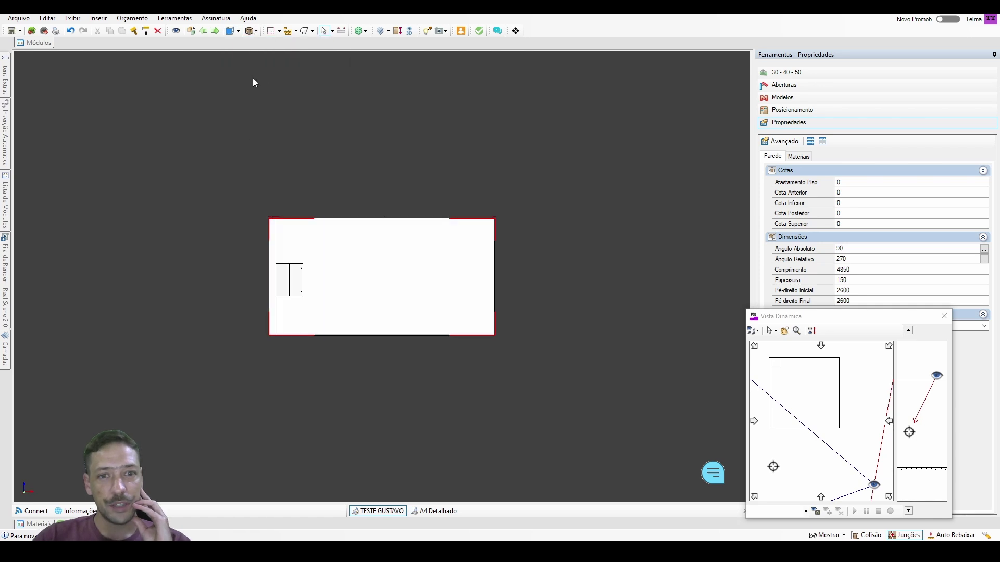
Step: Show the room in the Isométrica Esquerda view and switch it to perspective projection
{"action": "left_click", "coordinate": [237, 31]}
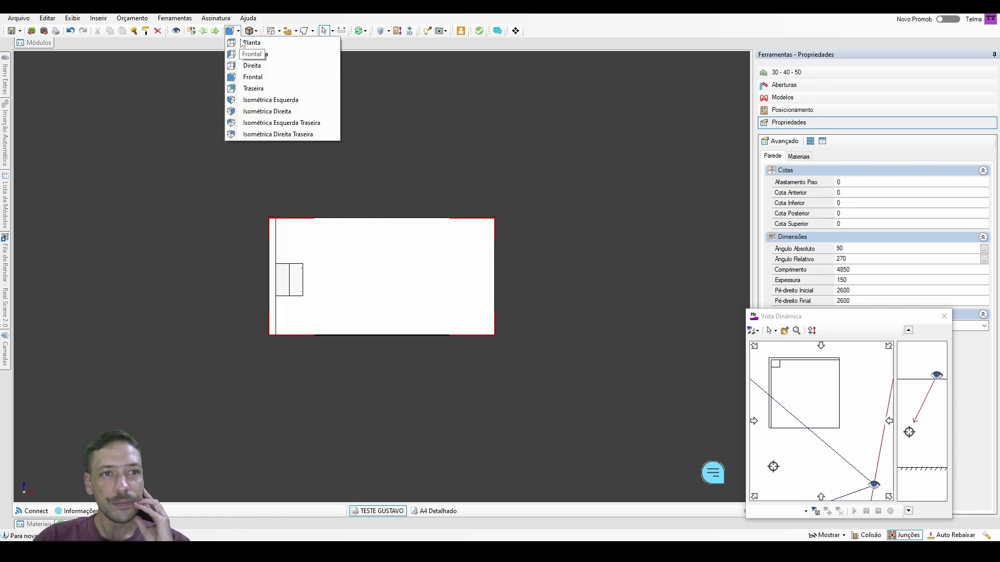
{"action": "left_click", "coordinate": [265, 101]}
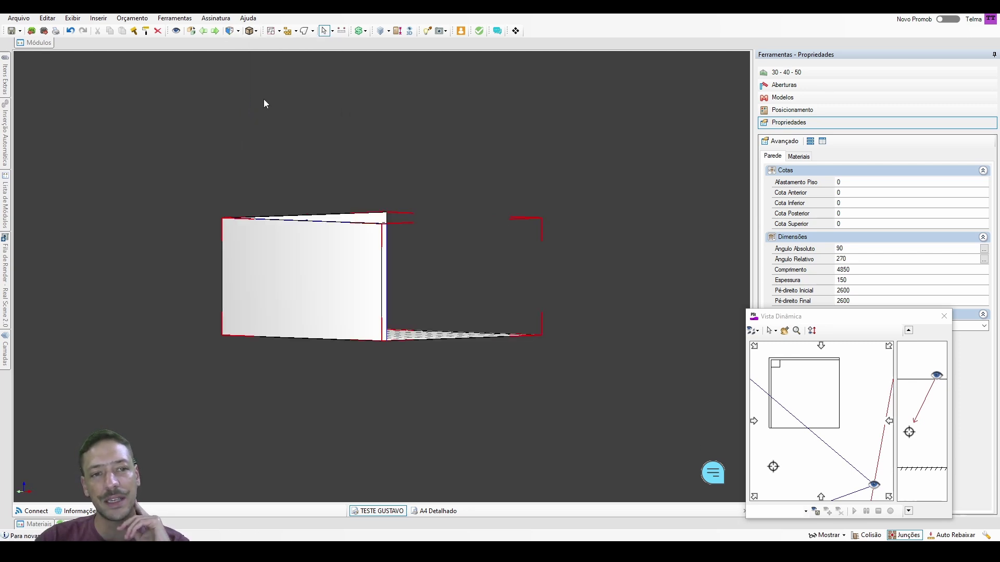
{"action": "left_click", "coordinate": [238, 31]}
{"action": "left_click", "coordinate": [238, 31]}
{"action": "left_click", "coordinate": [250, 30]}
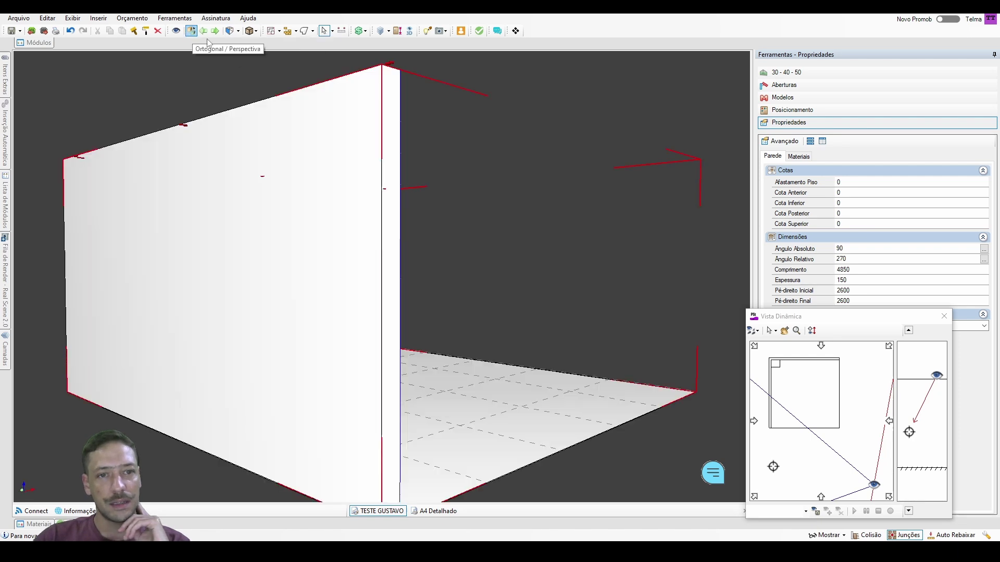
Step: Show the room in the Isométrica Direita, Isométrica Esquerda Traseira and Isométrica Direita Traseira views in turn
{"action": "left_click", "coordinate": [256, 31]}
{"action": "left_click", "coordinate": [259, 116]}
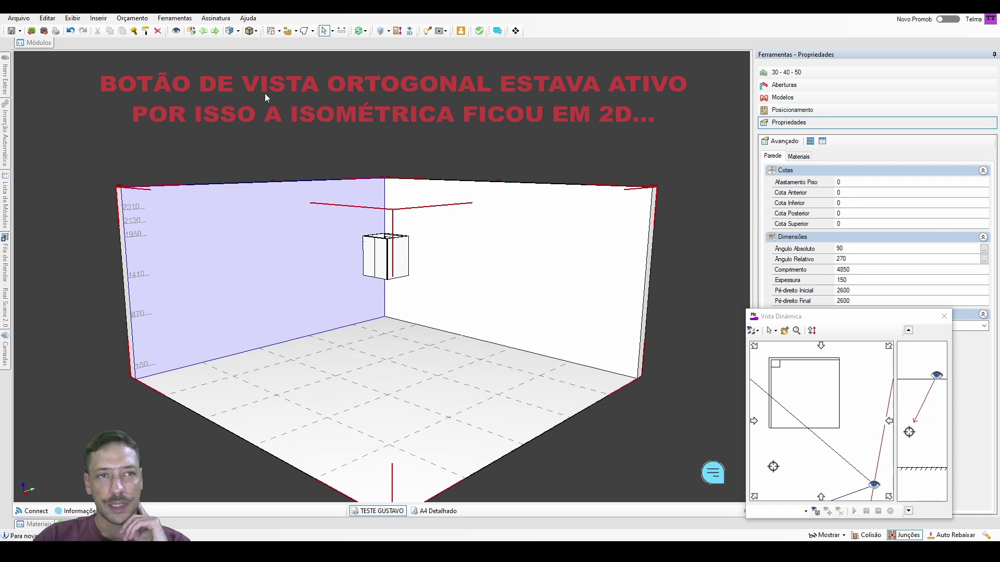
{"action": "left_click", "coordinate": [239, 31]}
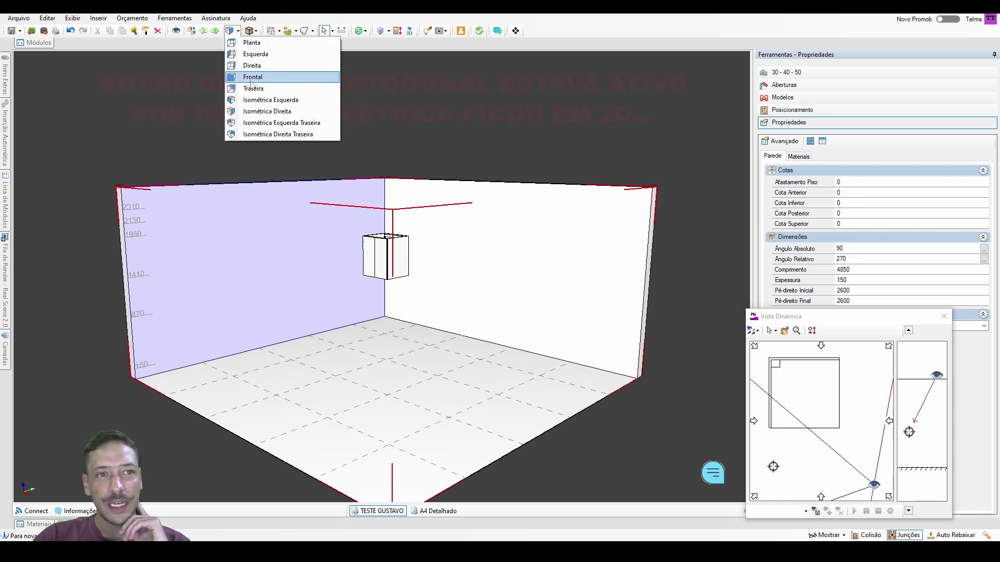
{"action": "left_click", "coordinate": [266, 123]}
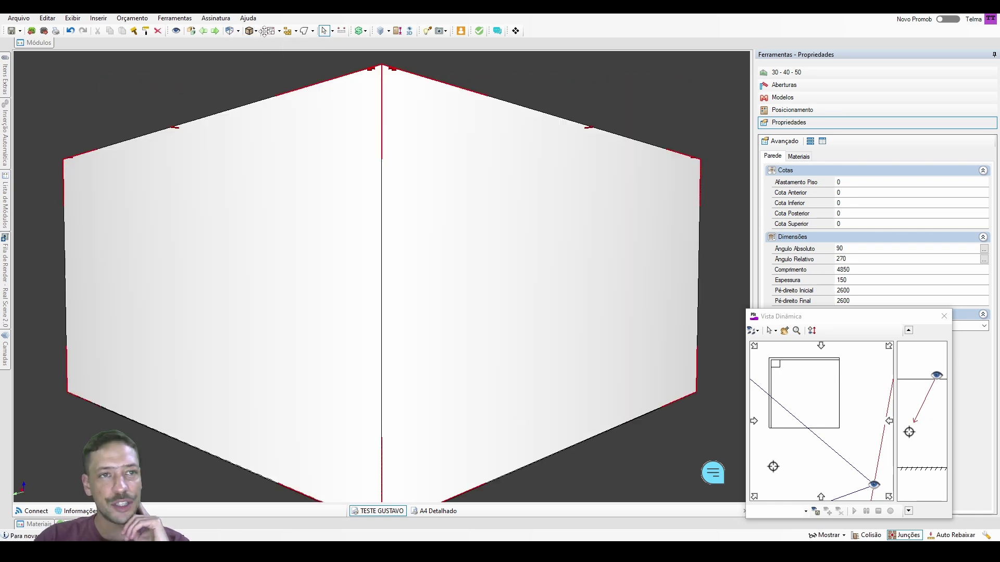
{"action": "left_click", "coordinate": [238, 31]}
{"action": "left_click", "coordinate": [271, 134]}
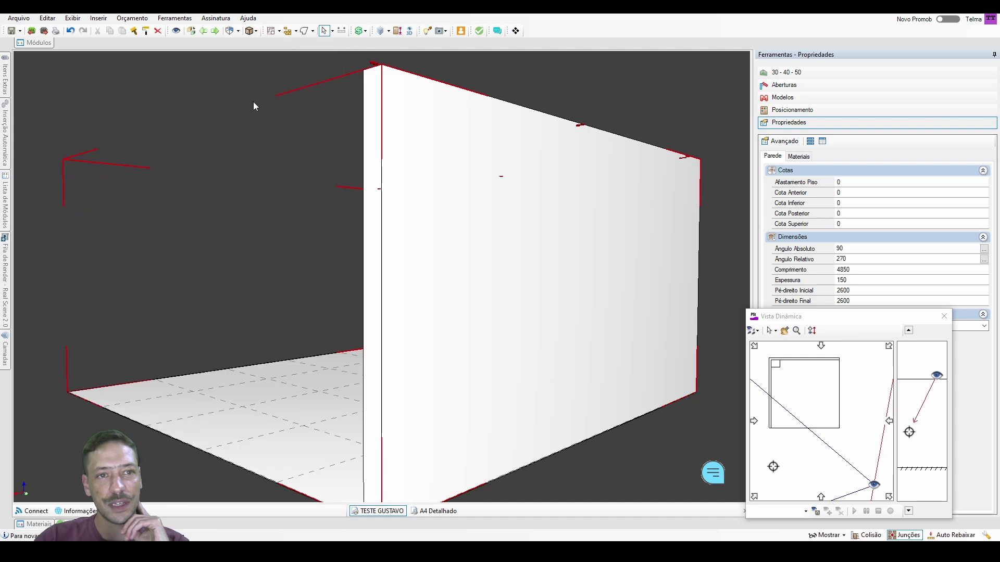
Step: Switch the room to the Isométrica Esquerda view and return to the Isométrica Direita view
{"action": "left_click", "coordinate": [239, 31]}
{"action": "left_click", "coordinate": [258, 100]}
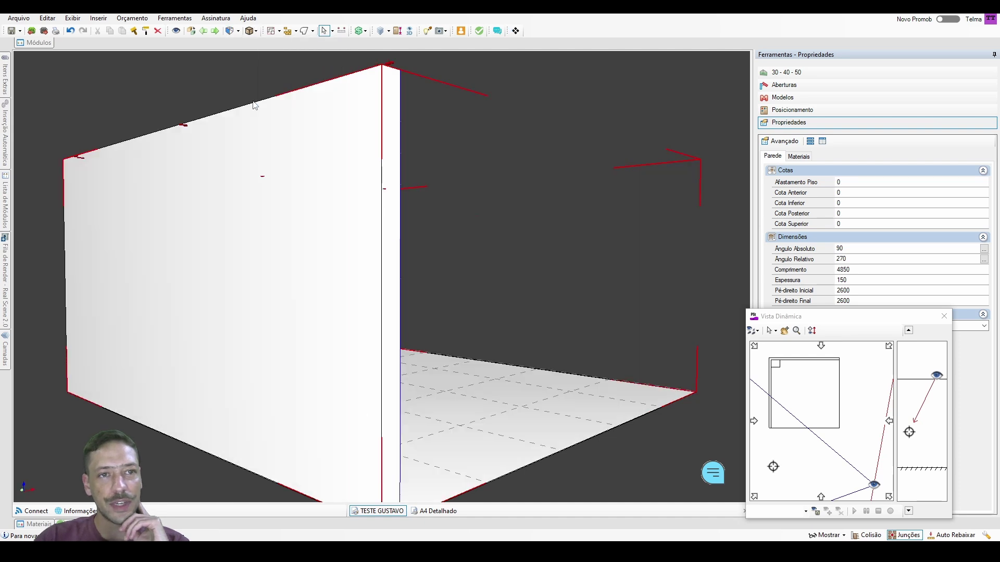
{"action": "left_click", "coordinate": [238, 32]}
{"action": "left_click", "coordinate": [263, 111]}
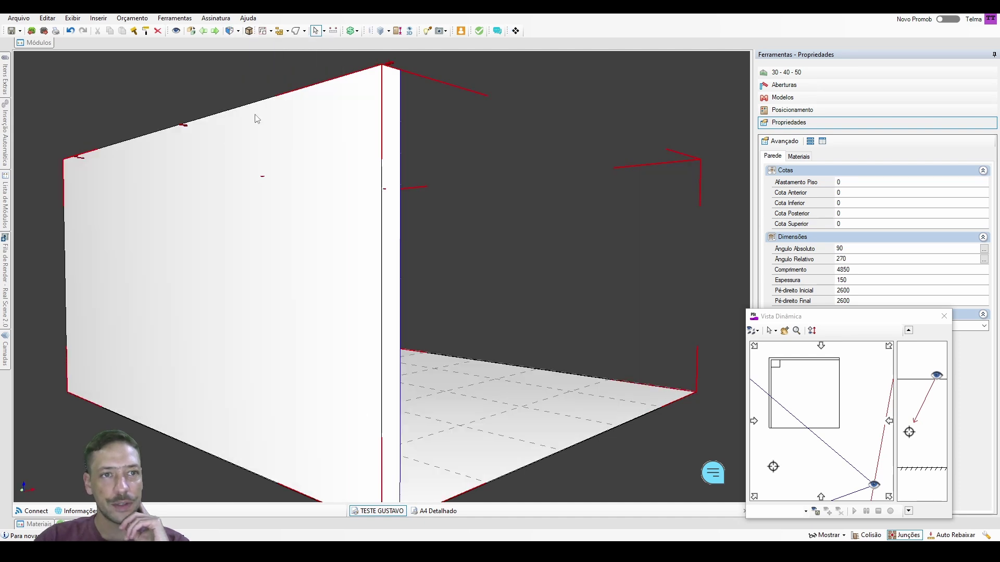
Step: Delete the corner cabinet and undo the deletion
{"action": "left_click", "coordinate": [395, 253]}
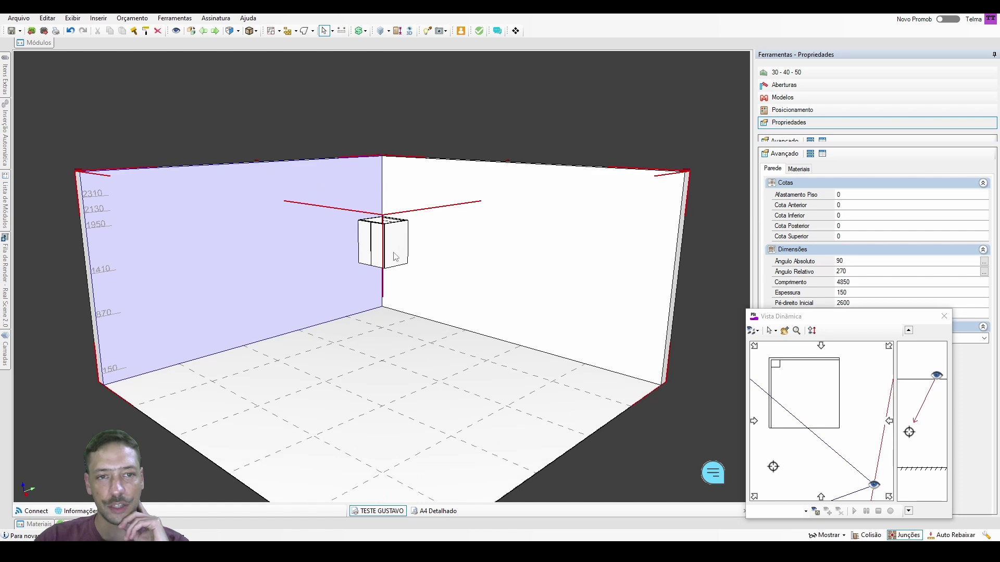
{"action": "key", "text": "Delete"}
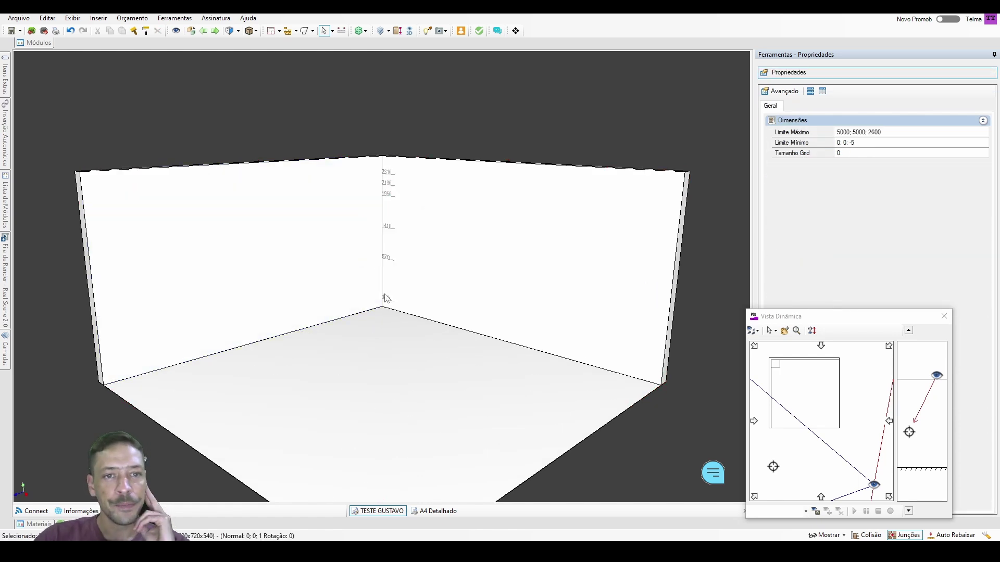
{"action": "left_click", "coordinate": [71, 31]}
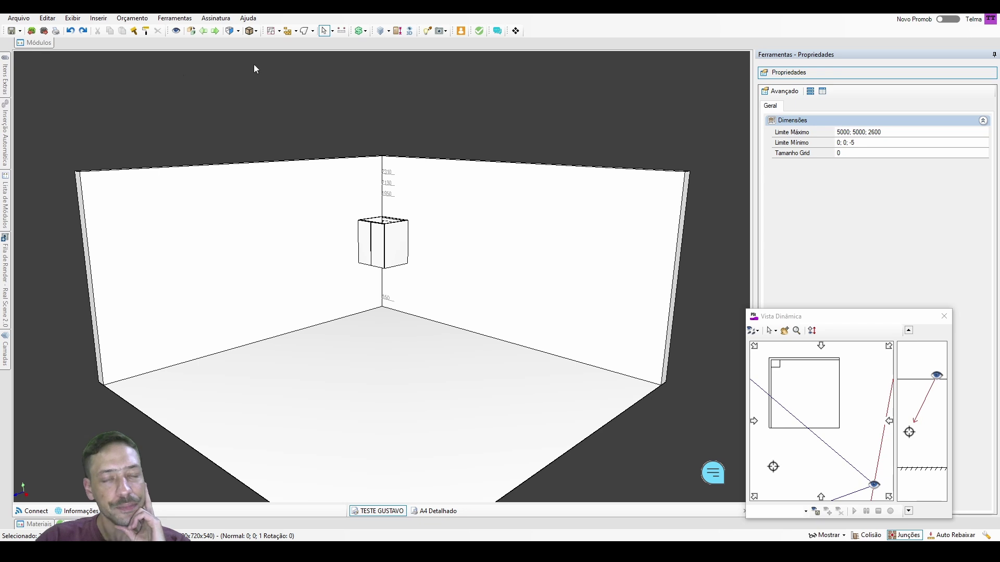
Step: Set the display style to Texturas and examine the corner cabinet up close without edge lines
{"action": "left_click", "coordinate": [256, 32]}
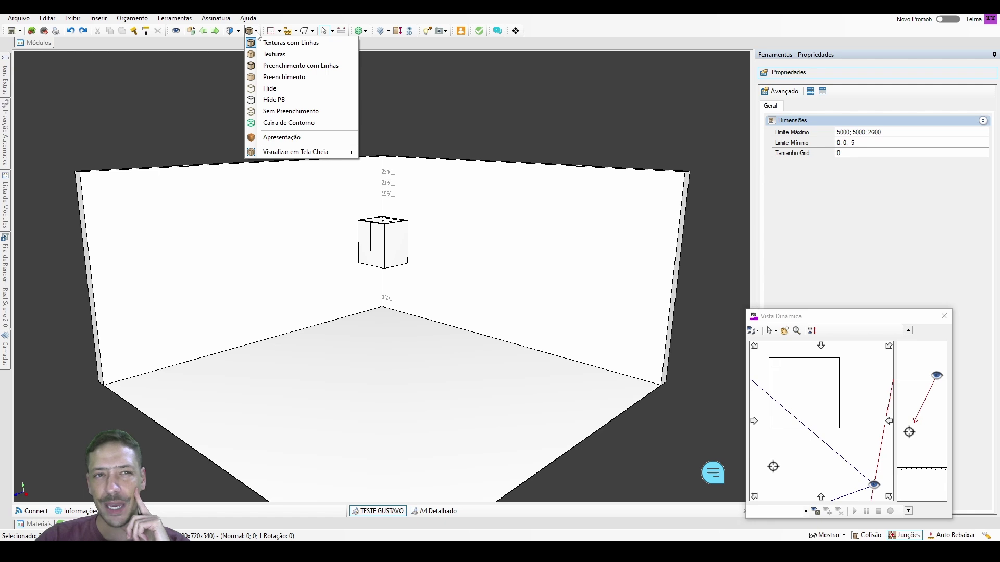
{"action": "left_click", "coordinate": [271, 53]}
{"action": "left_click", "coordinate": [386, 362]}
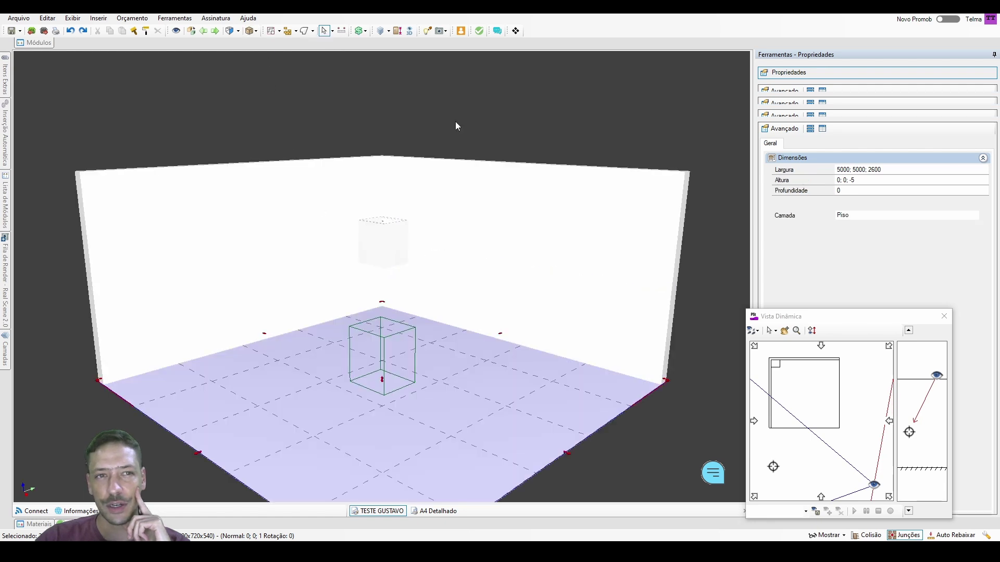
{"action": "left_click", "coordinate": [455, 126]}
{"action": "left_click", "coordinate": [256, 32]}
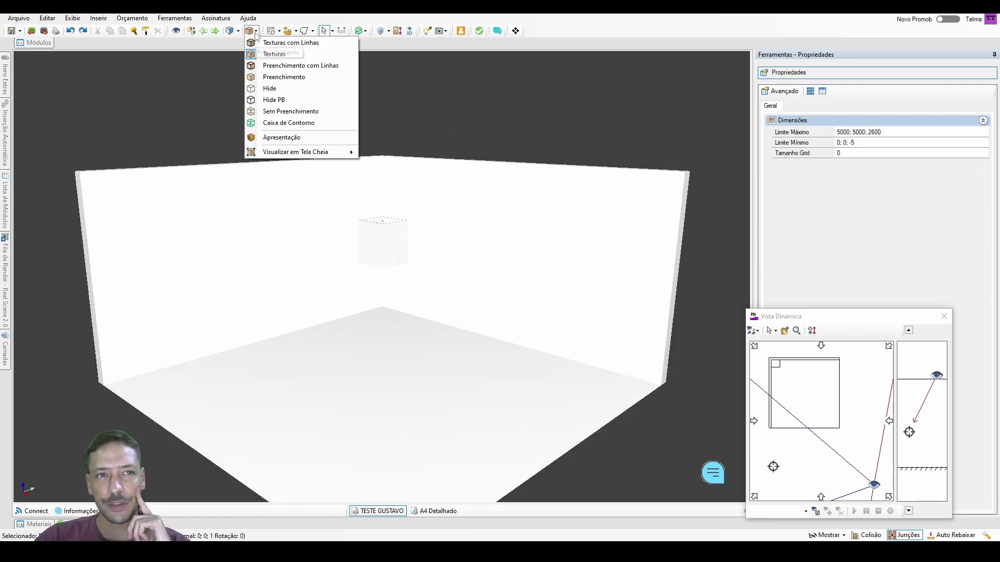
{"action": "left_click", "coordinate": [273, 54]}
{"action": "left_click", "coordinate": [384, 424]}
{"action": "left_click", "coordinate": [493, 170]}
{"action": "scroll", "coordinate": [320, 190], "scroll_direction": "up", "scroll_amount": 5}
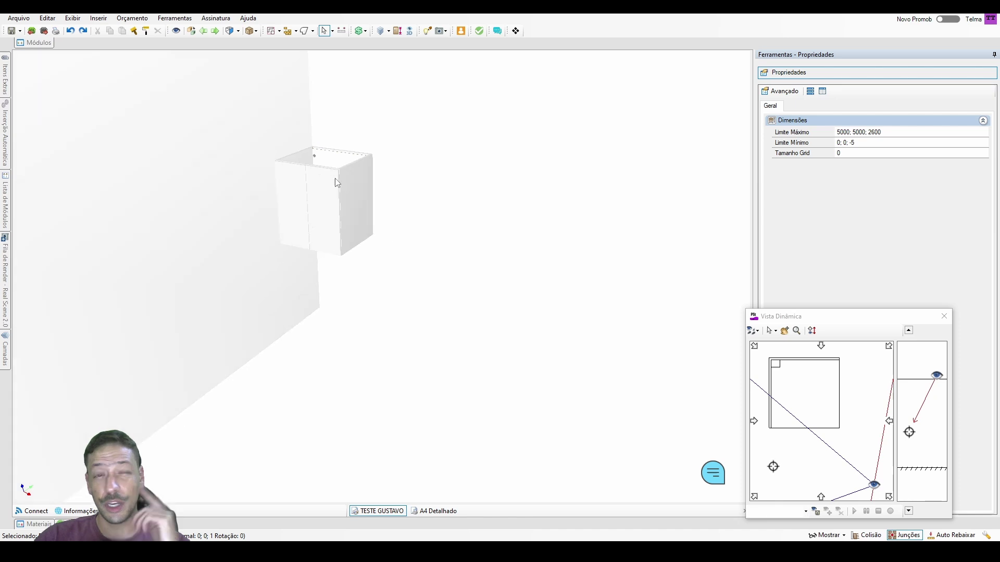
{"action": "scroll", "coordinate": [314, 205], "scroll_direction": "up", "scroll_amount": 3}
{"action": "middle_click_drag", "start_coordinate": [315, 205], "coordinate": [281, 85]}
Step: Set the display style to Texturas com Linhas and to Preenchimento com Linhas, examining the cabinet from different angles in each
{"action": "left_click", "coordinate": [256, 31]}
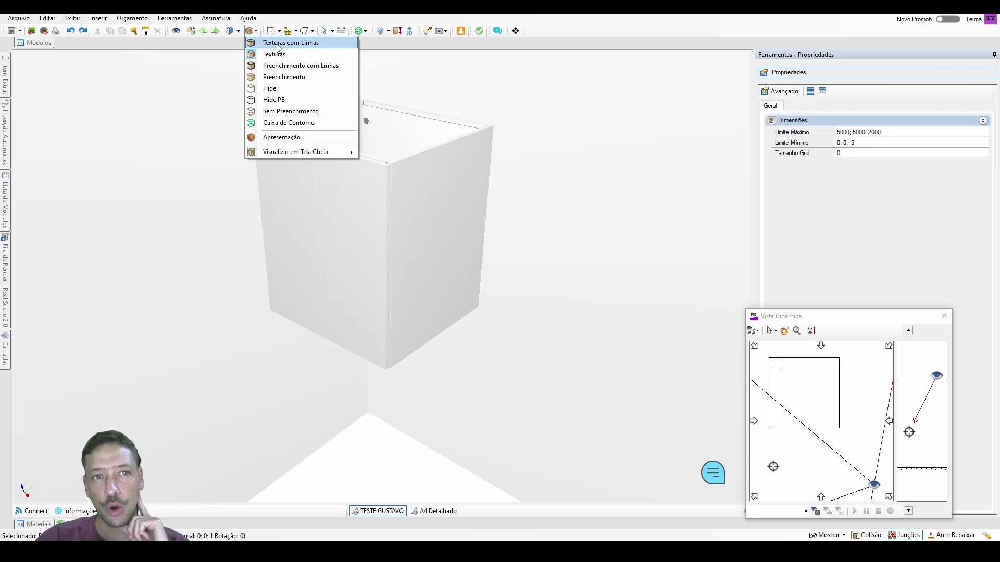
{"action": "left_click", "coordinate": [277, 43]}
{"action": "middle_click_drag", "start_coordinate": [354, 255], "coordinate": [271, 116]}
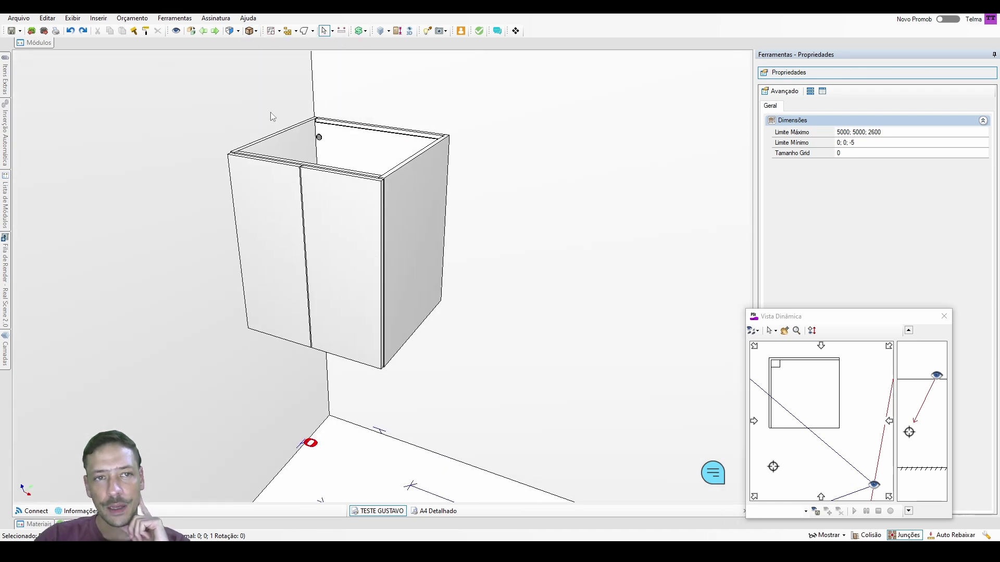
{"action": "left_click", "coordinate": [256, 31]}
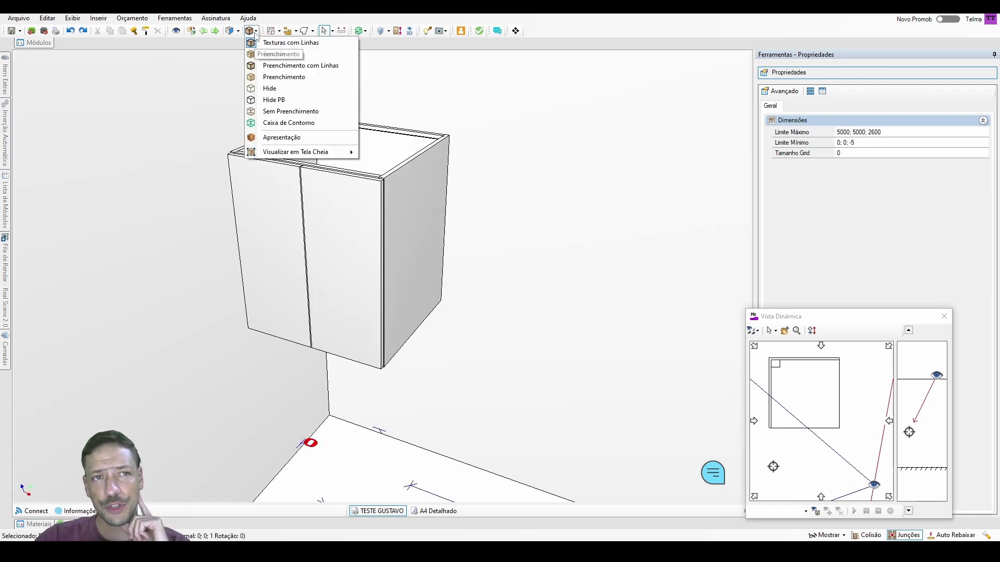
{"action": "left_click", "coordinate": [288, 67]}
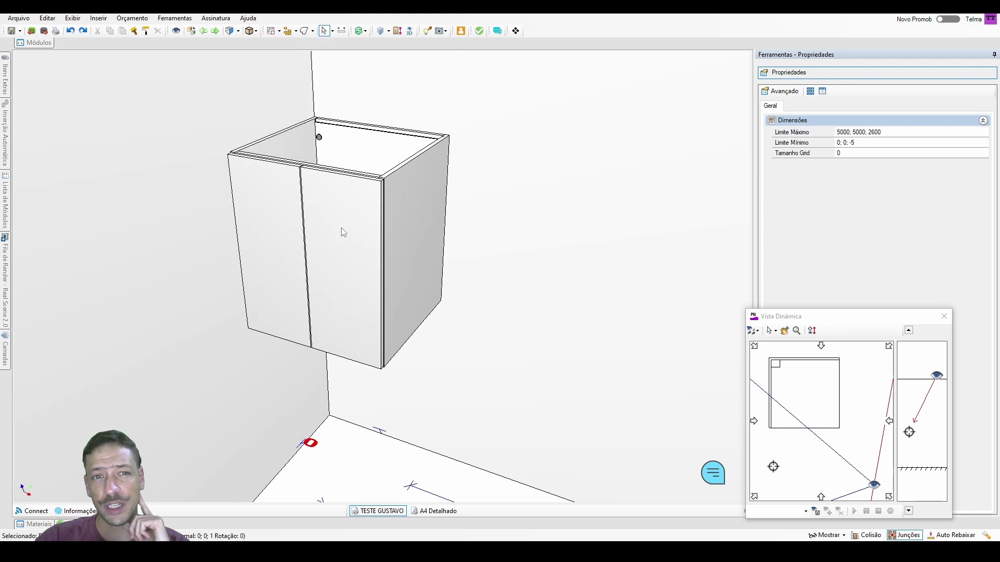
{"action": "middle_click_drag", "start_coordinate": [343, 232], "coordinate": [307, 158]}
Step: Set the display style to Preenchimento to view the cabinet filled without edge lines
{"action": "left_click", "coordinate": [255, 32]}
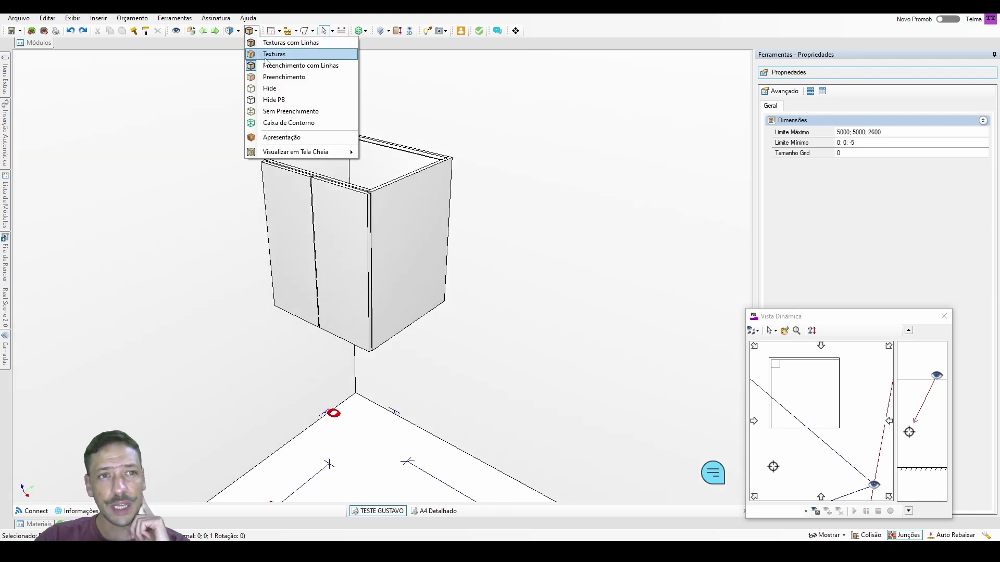
{"action": "left_click", "coordinate": [271, 79]}
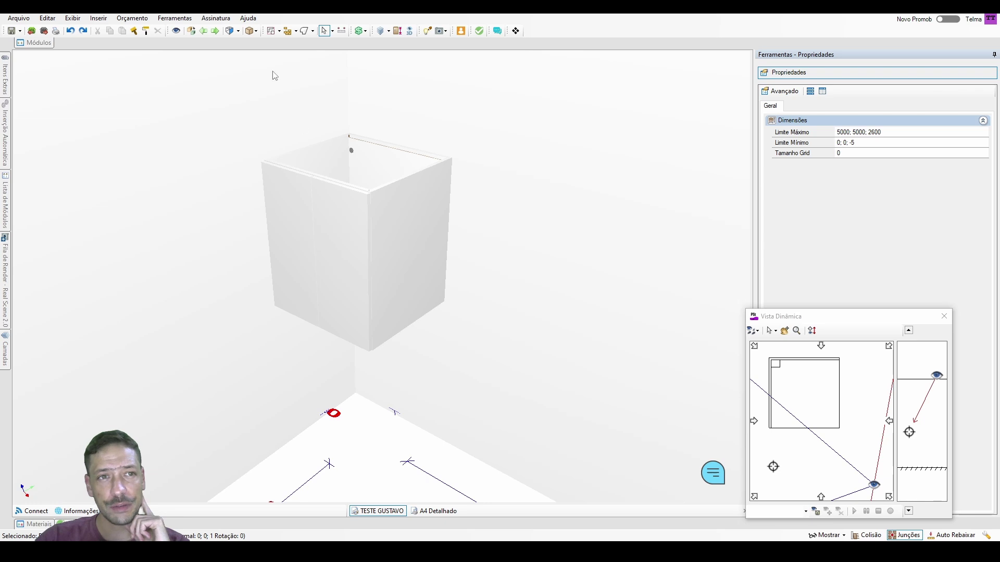
{"action": "left_click", "coordinate": [237, 31]}
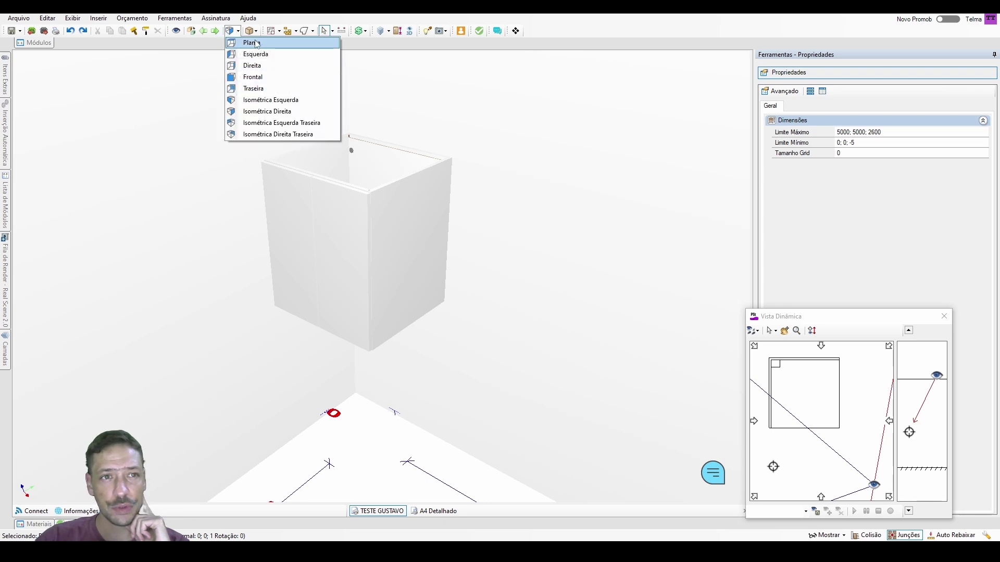
Step: Set the display style to Hide and examine the corner cabinet as line work
{"action": "left_click", "coordinate": [256, 31]}
{"action": "left_click", "coordinate": [271, 89]}
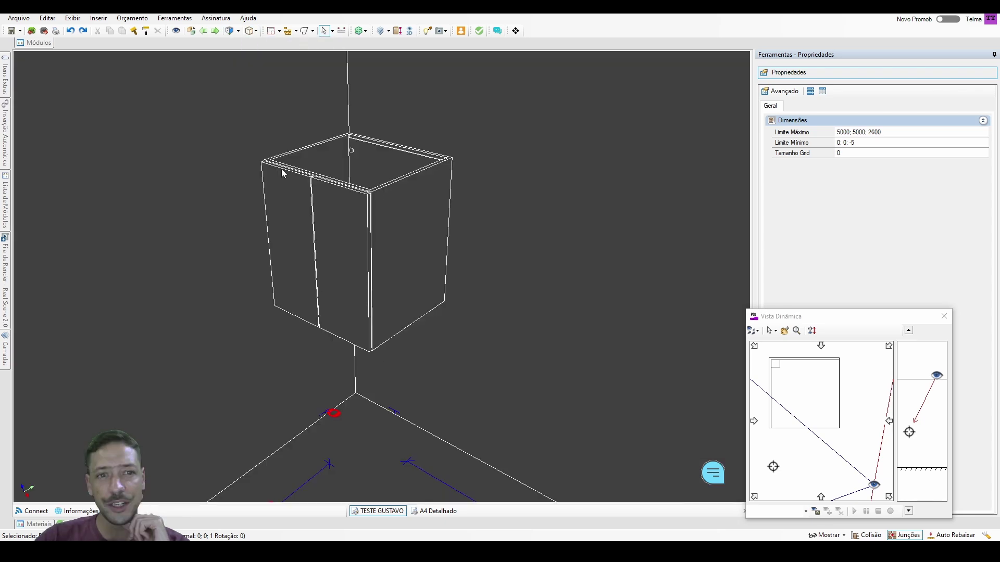
{"action": "middle_click_drag", "start_coordinate": [281, 172], "coordinate": [343, 261]}
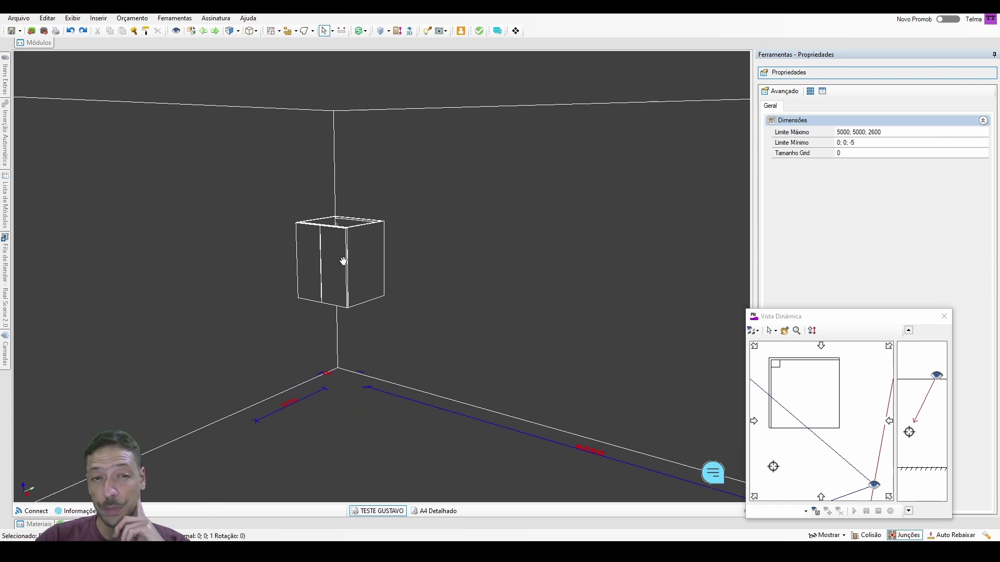
{"action": "scroll", "coordinate": [343, 260], "scroll_direction": "up", "scroll_amount": 3}
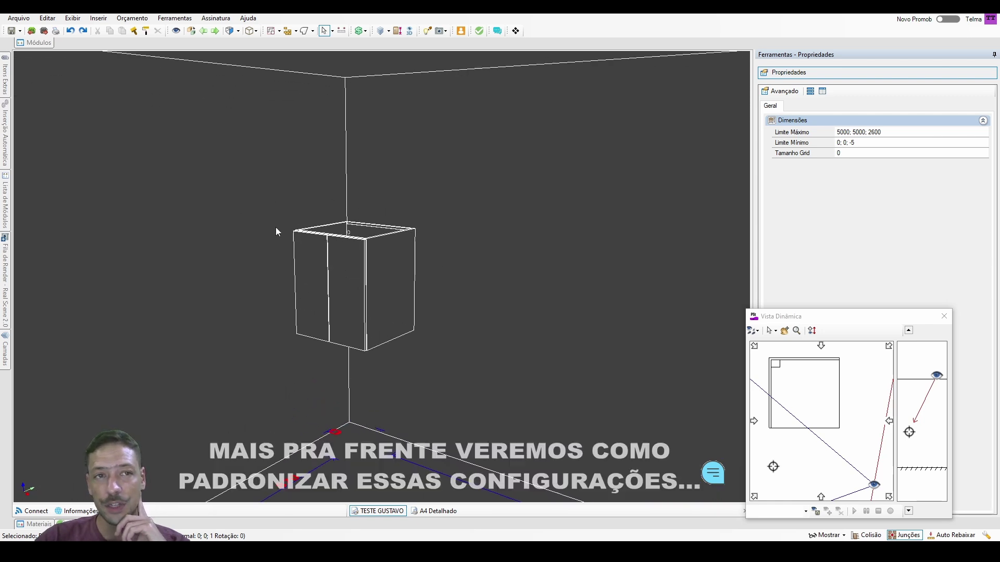
Step: Set the display style to Hide PB, examine the room and cabinet, and select the long wall beside the cabinet
{"action": "left_click", "coordinate": [252, 31]}
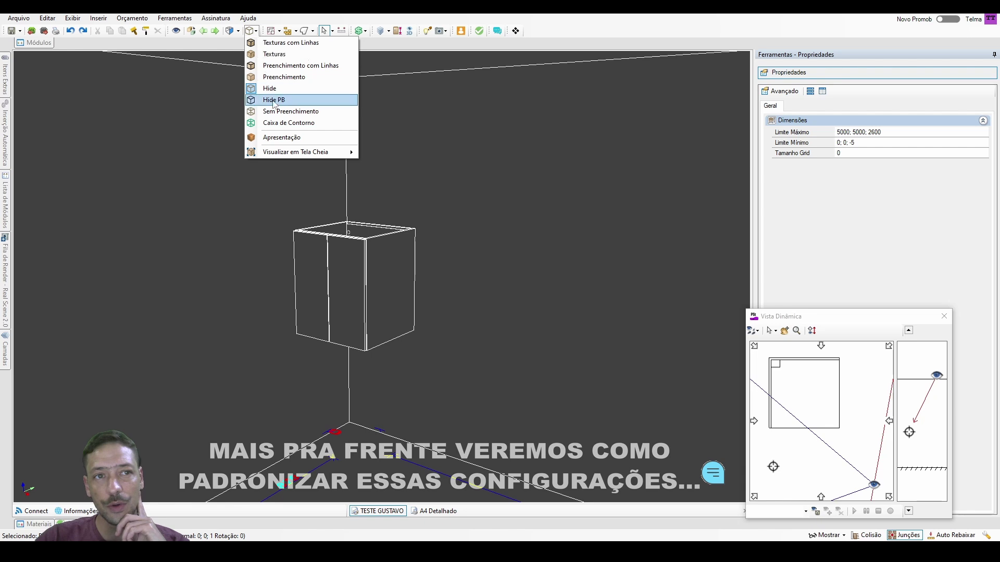
{"action": "left_click", "coordinate": [275, 102]}
{"action": "middle_click_drag", "start_coordinate": [357, 225], "coordinate": [416, 247]}
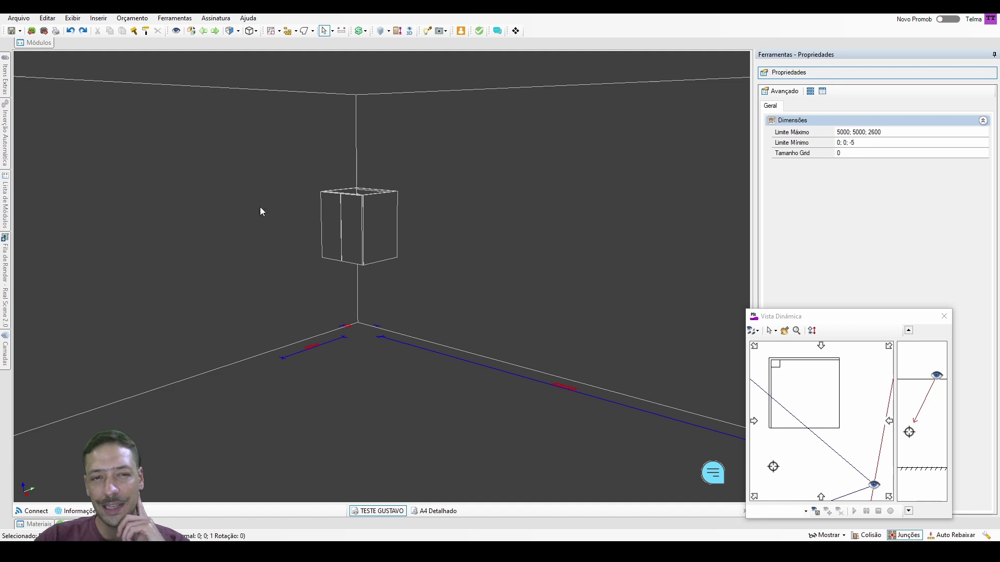
{"action": "scroll", "coordinate": [325, 304], "scroll_direction": "down", "scroll_amount": 5}
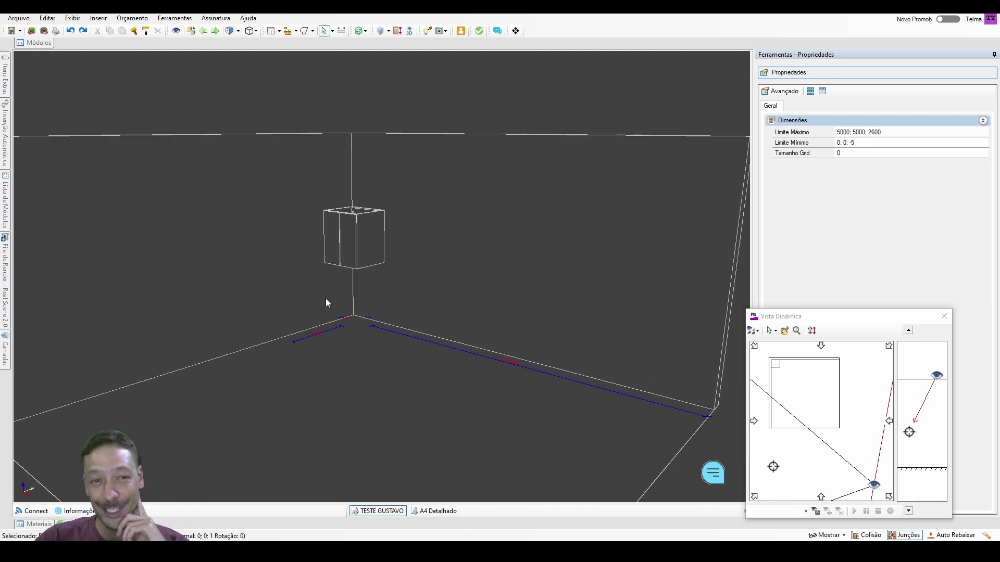
{"action": "left_click", "coordinate": [386, 290]}
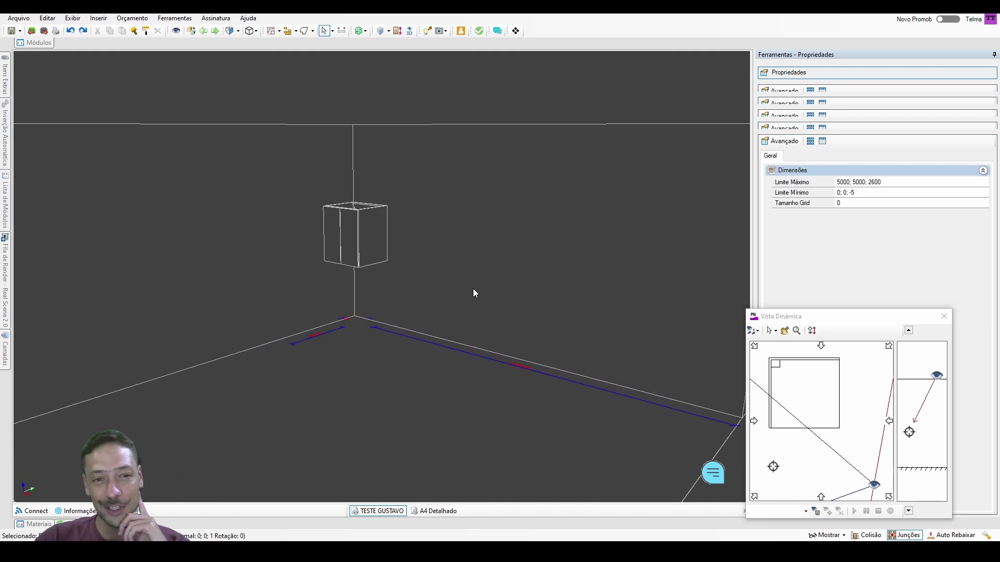
{"action": "middle_click_drag", "start_coordinate": [361, 302], "coordinate": [388, 273]}
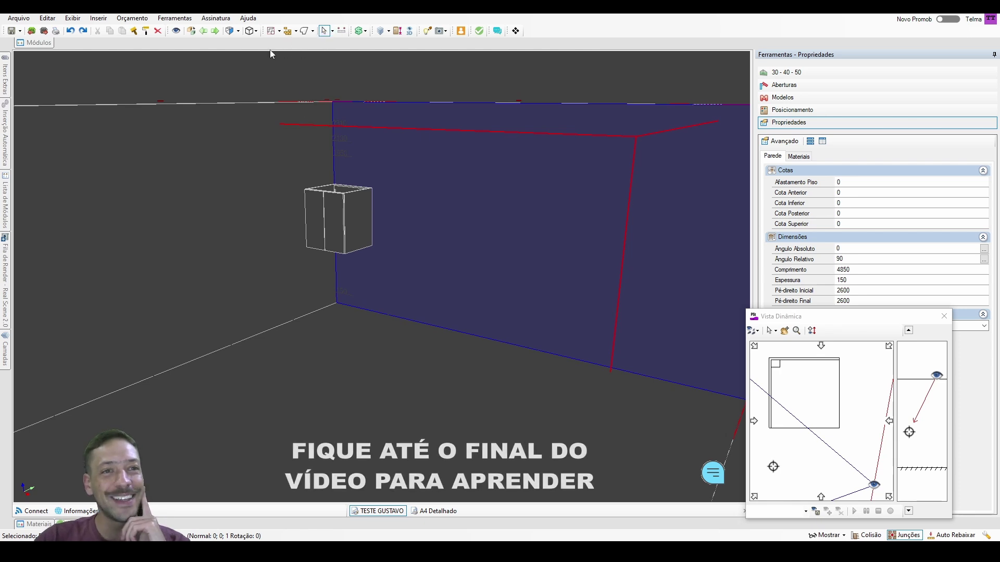
Step: Set the display style to Texturas com Linhas for the room
{"action": "left_click", "coordinate": [254, 31]}
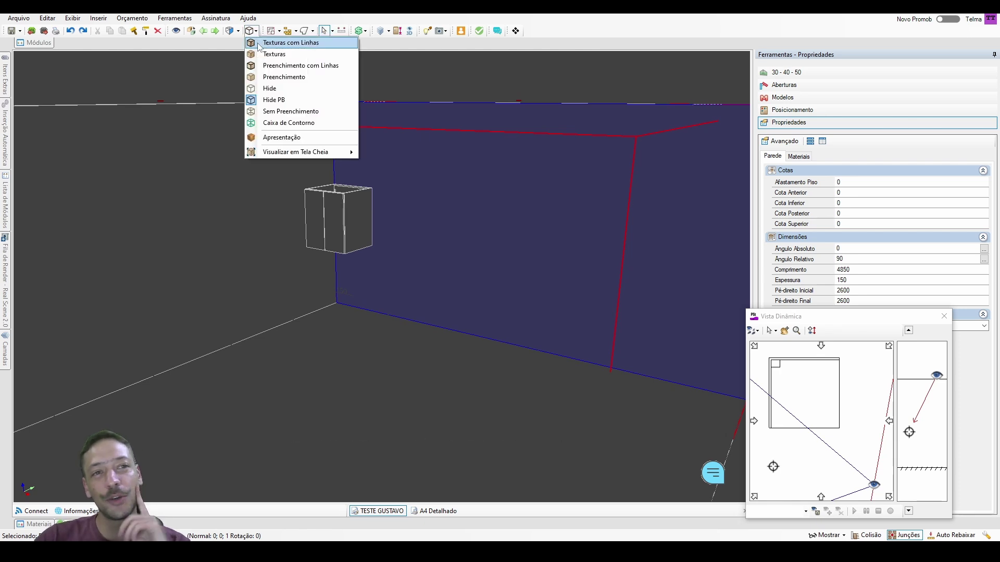
{"action": "left_click", "coordinate": [291, 42]}
{"action": "middle_click_drag", "start_coordinate": [297, 177], "coordinate": [367, 227]}
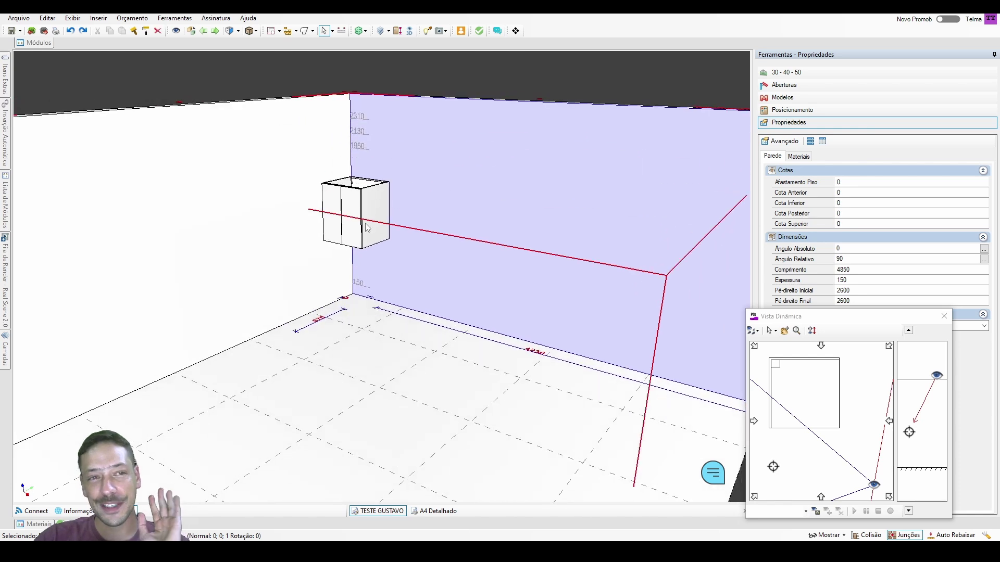
Step: Shorten the selected wall to about 3653 mm by moving its free end inward, and regenerate the floor from the walls
{"action": "left_click", "coordinate": [274, 32]}
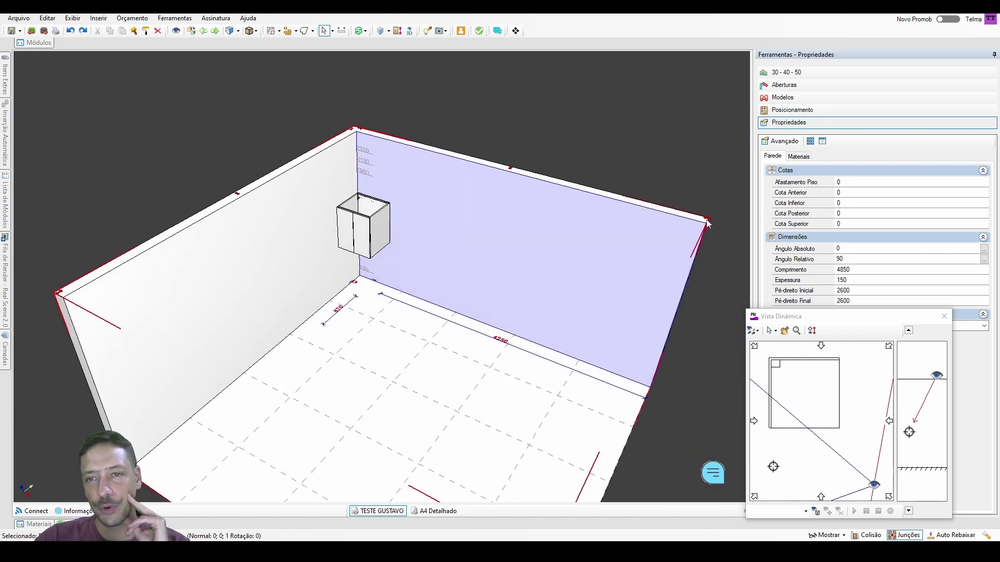
{"action": "left_click_drag", "start_coordinate": [707, 223], "coordinate": [605, 205]}
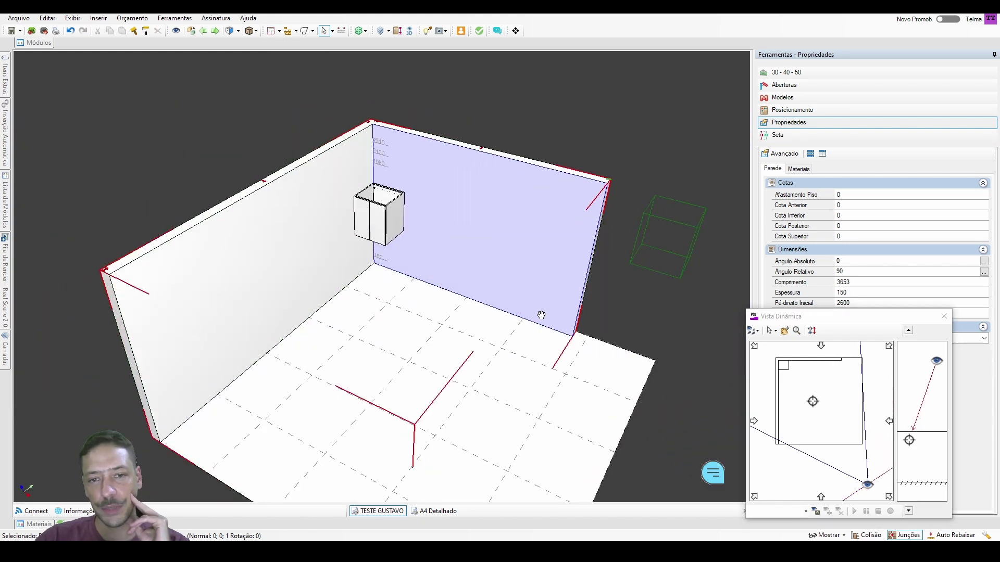
{"action": "middle_click_drag", "start_coordinate": [541, 315], "coordinate": [509, 322]}
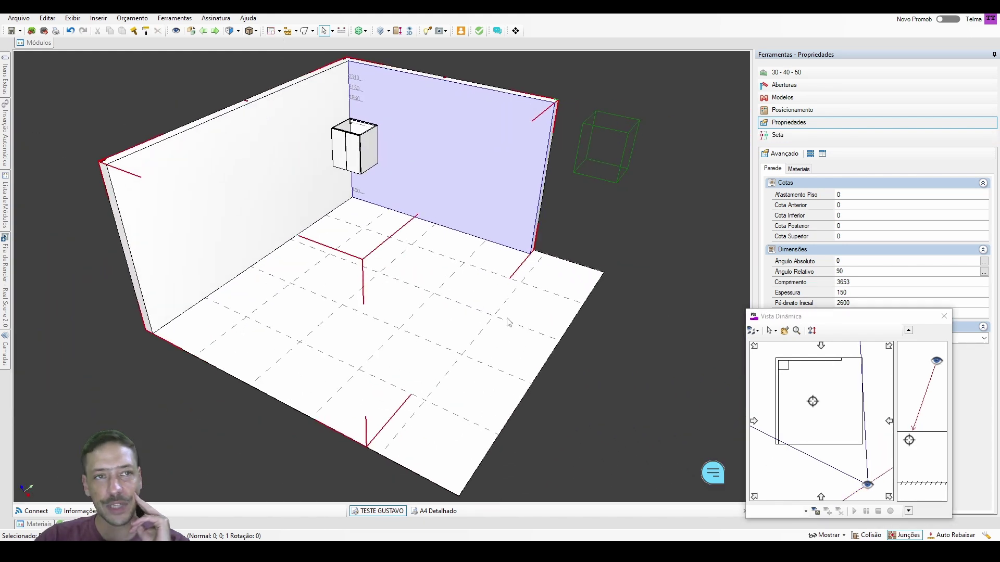
{"action": "left_click", "coordinate": [272, 33]}
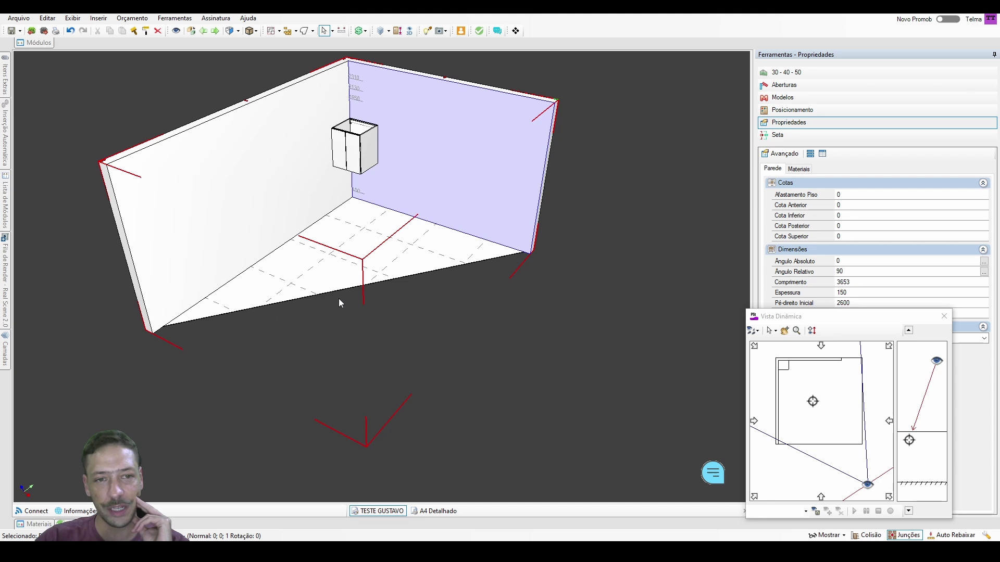
Step: Edit the triangular floor's geometry, adding a vertex on its diagonal edge and moving it out to make the floor rectangular
{"action": "right_click", "coordinate": [385, 264]}
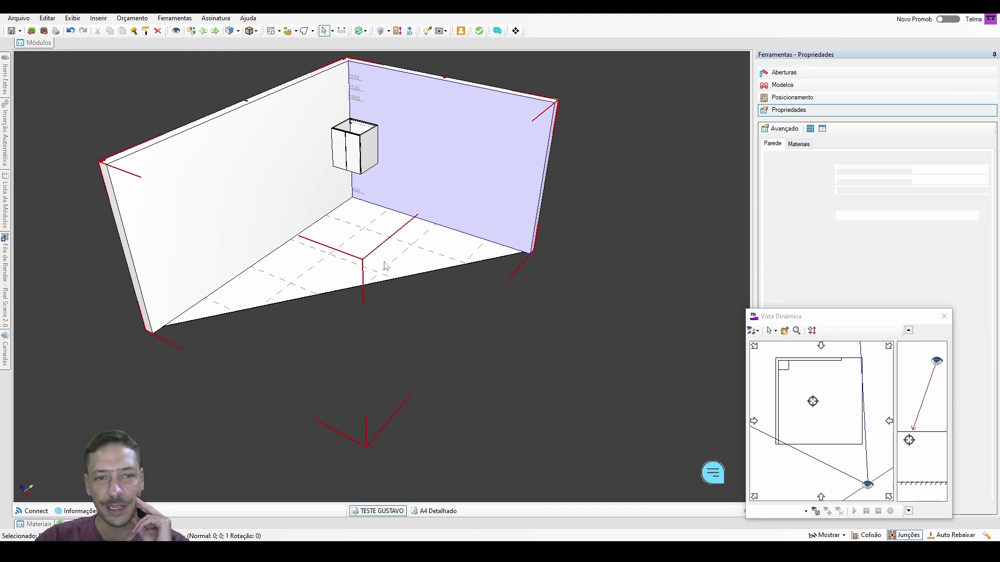
{"action": "left_click", "coordinate": [424, 350]}
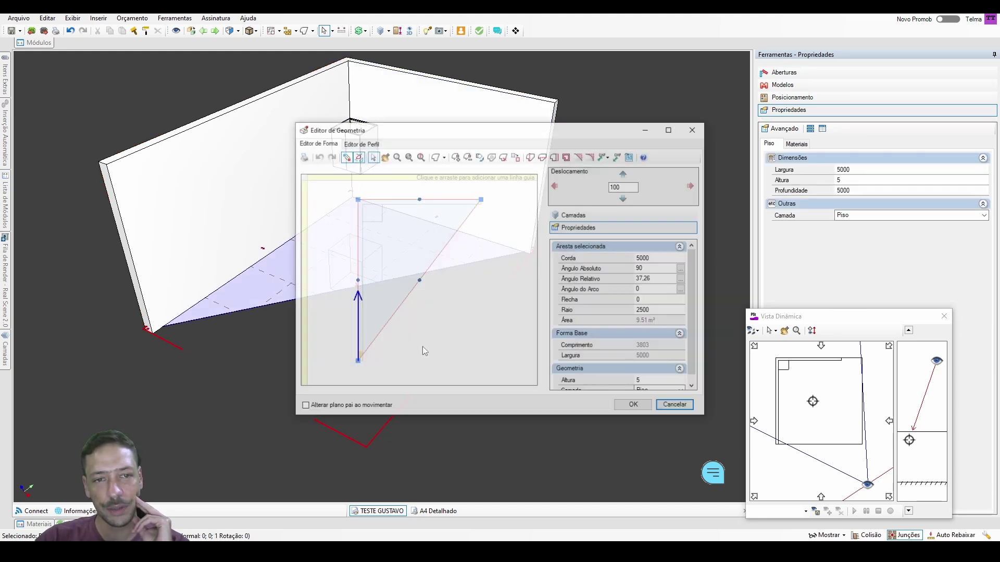
{"action": "left_click", "coordinate": [456, 157]}
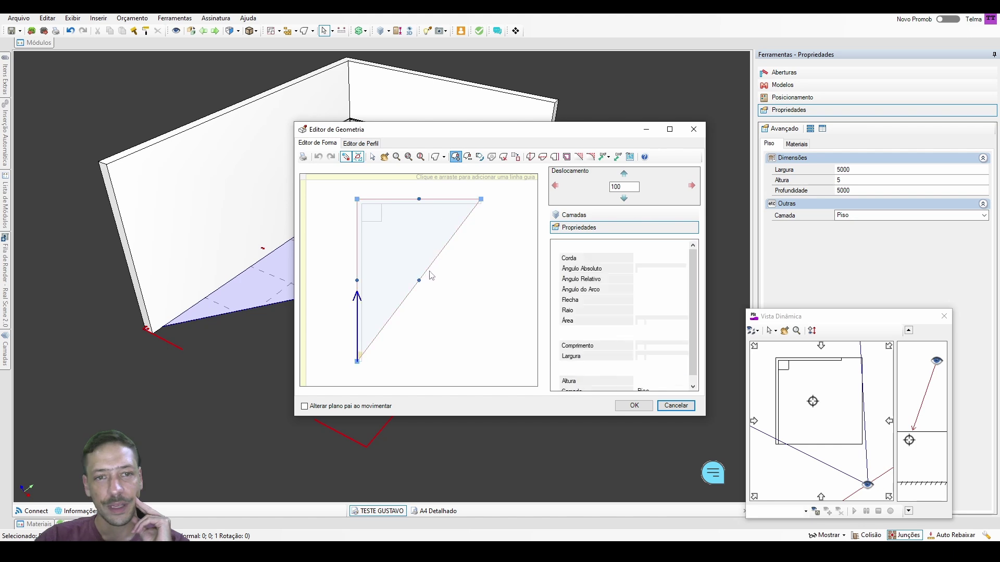
{"action": "left_click_drag", "start_coordinate": [426, 271], "coordinate": [480, 362]}
{"action": "left_click", "coordinate": [633, 405]}
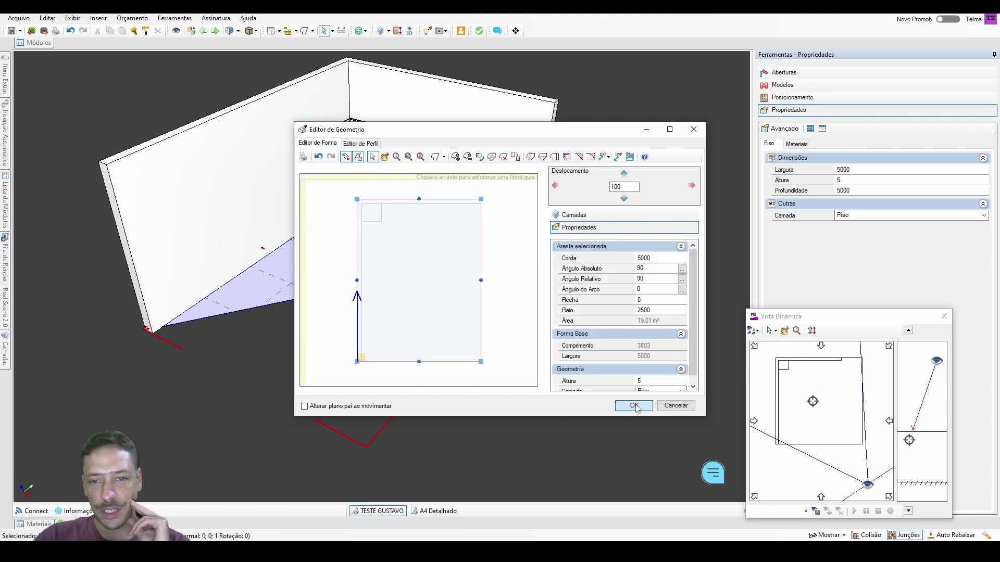
{"action": "right_click_drag", "start_coordinate": [378, 304], "coordinate": [323, 226]}
{"action": "scroll", "coordinate": [338, 229], "scroll_direction": "up", "scroll_amount": 5}
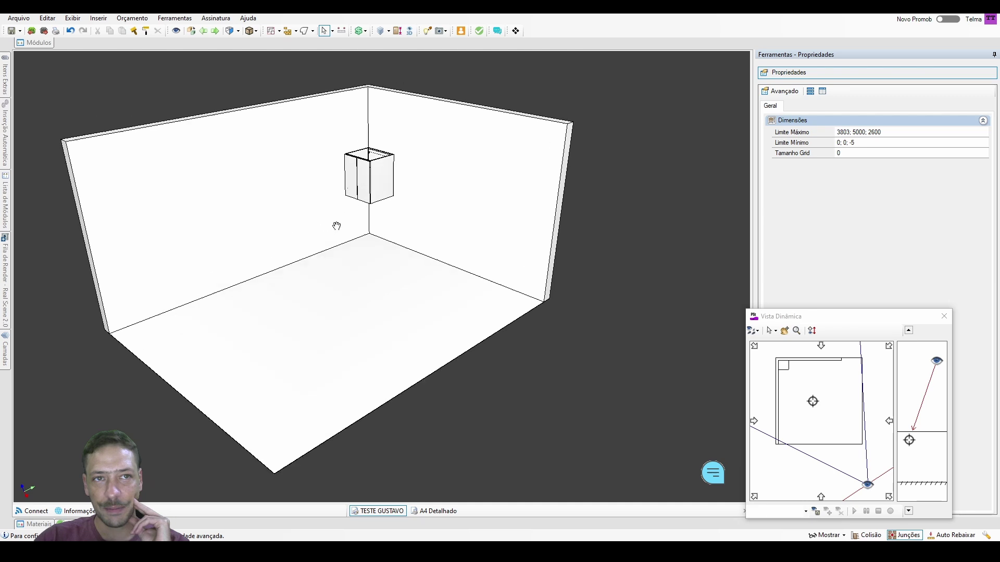
{"action": "middle_click_drag", "start_coordinate": [342, 228], "coordinate": [357, 267]}
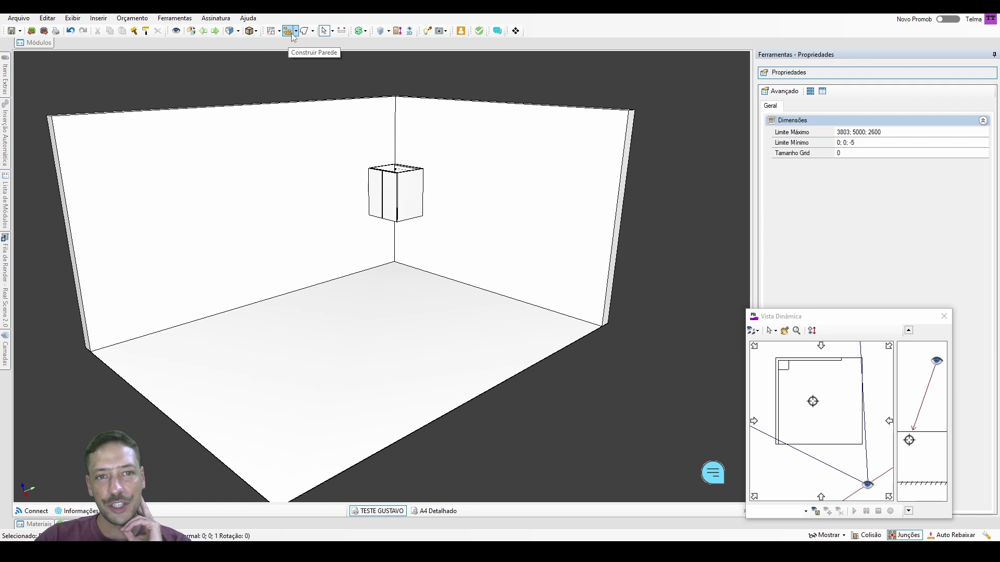
Step: Build three connected walls outside the room, in front of the floor's open side
{"action": "scroll", "coordinate": [303, 183], "scroll_direction": "down", "scroll_amount": 2}
{"action": "middle_click_drag", "start_coordinate": [304, 182], "coordinate": [299, 143]}
{"action": "scroll", "coordinate": [306, 161], "scroll_direction": "down", "scroll_amount": 2}
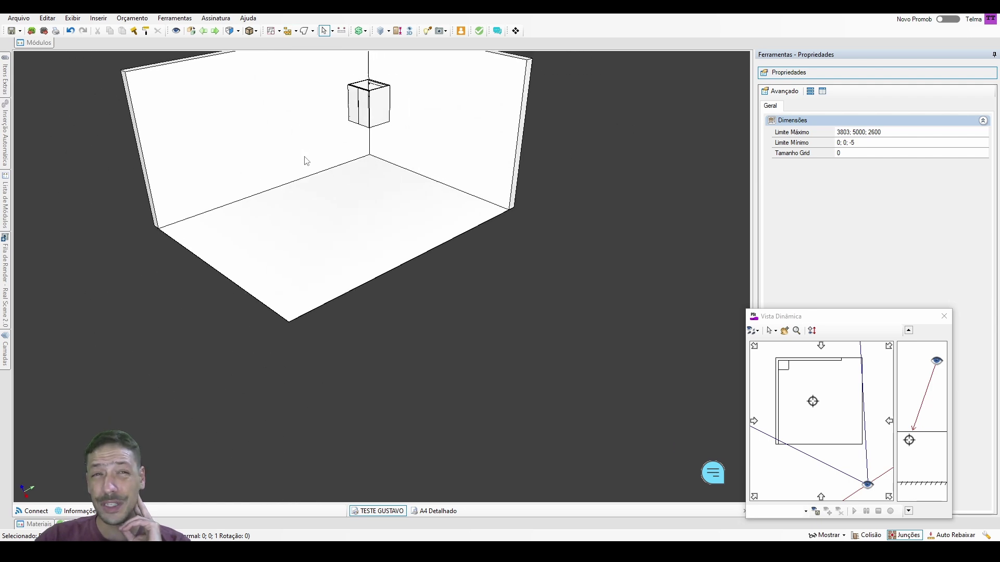
{"action": "left_click", "coordinate": [288, 32]}
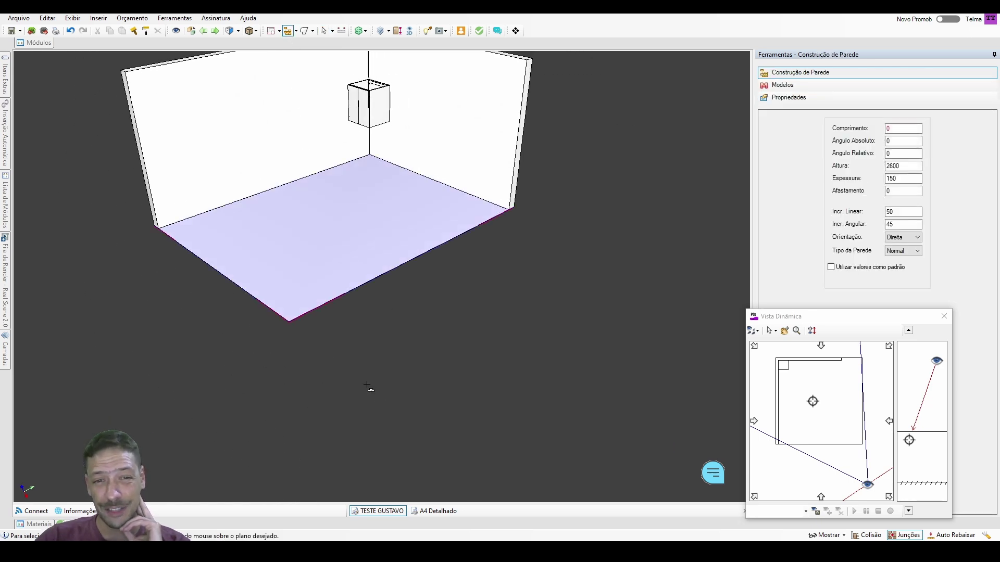
{"action": "left_click", "coordinate": [497, 294]}
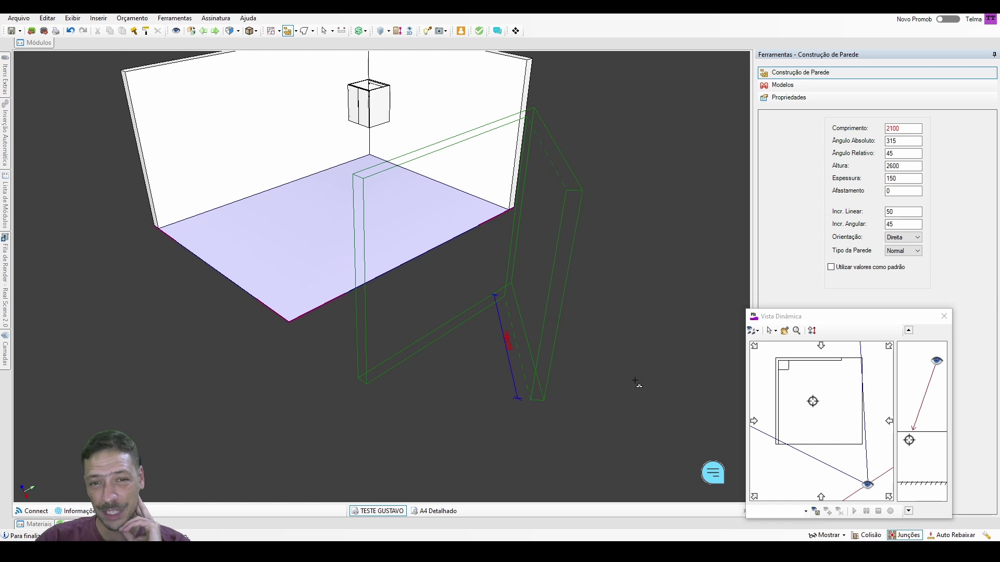
{"action": "left_click", "coordinate": [659, 366]}
{"action": "left_click", "coordinate": [571, 445]}
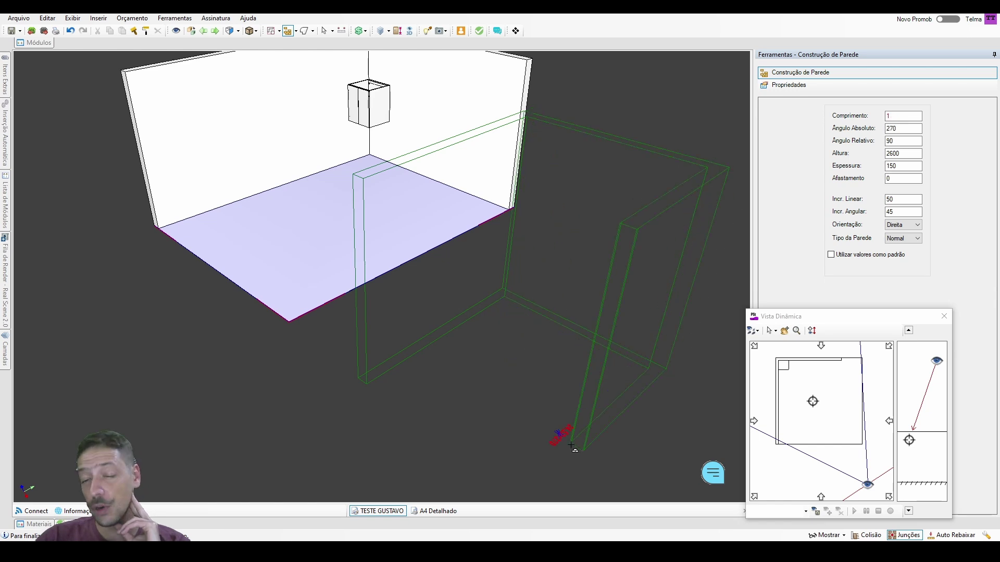
{"action": "key", "text": "Escape"}
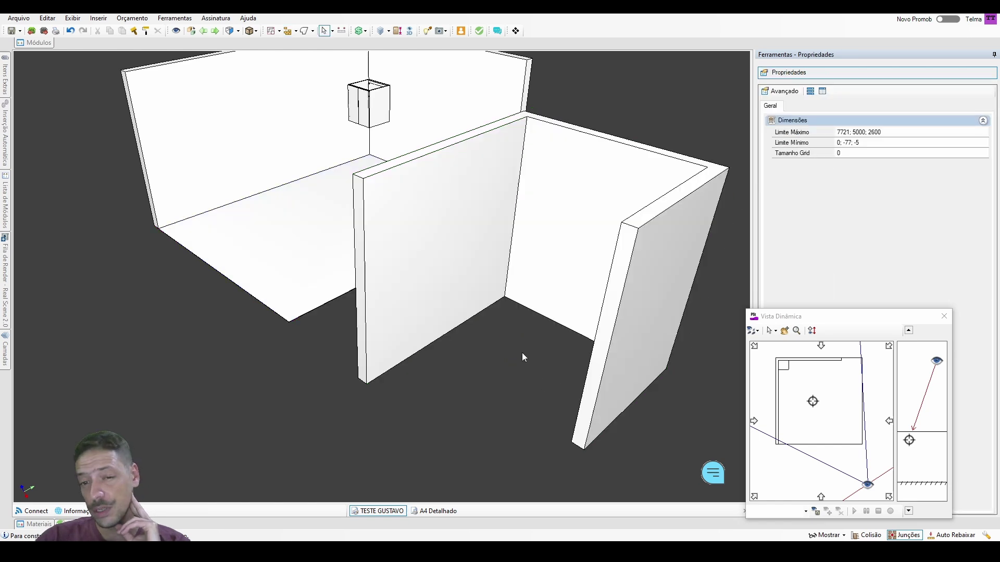
Step: Undo the construction of the three connected walls outside the room
{"action": "left_click", "coordinate": [70, 31]}
{"action": "scroll", "coordinate": [399, 270], "scroll_direction": "up", "scroll_amount": 3}
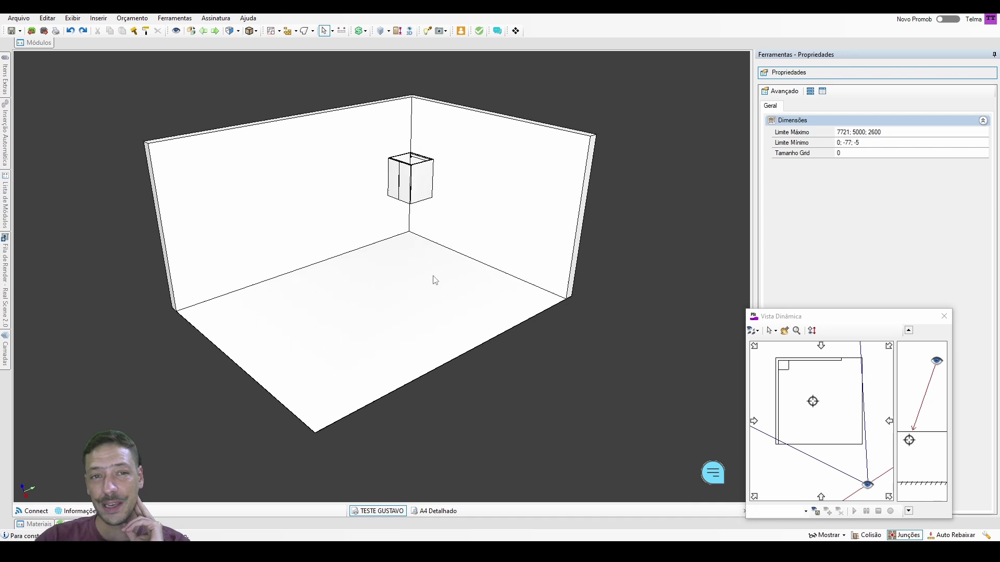
{"action": "scroll", "coordinate": [435, 291], "scroll_direction": "up", "scroll_amount": 2}
{"action": "scroll", "coordinate": [432, 266], "scroll_direction": "up", "scroll_amount": 1}
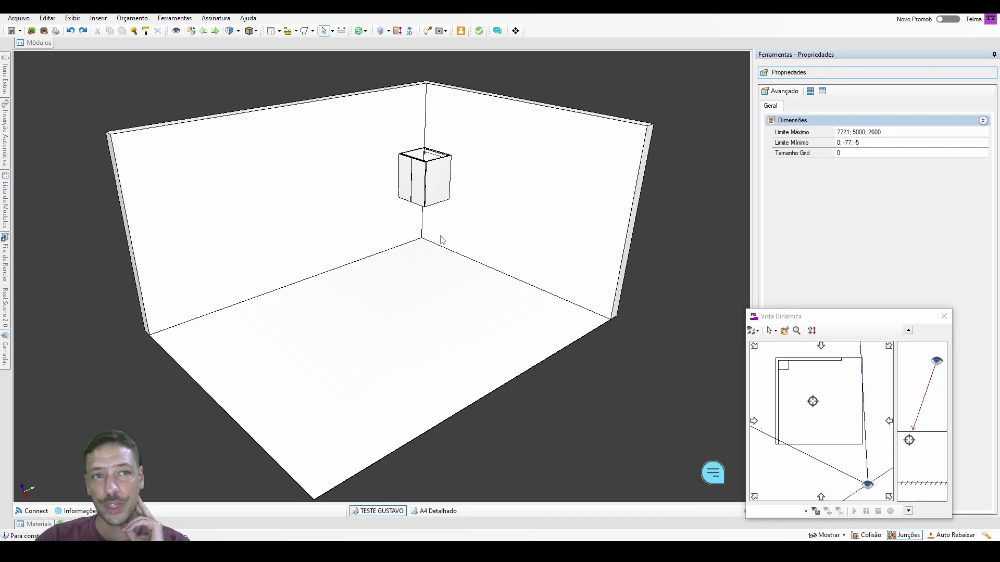
Step: Open the wall editor and draw a vertical wall 2500 mm long inside the room outline
{"action": "left_click", "coordinate": [296, 32]}
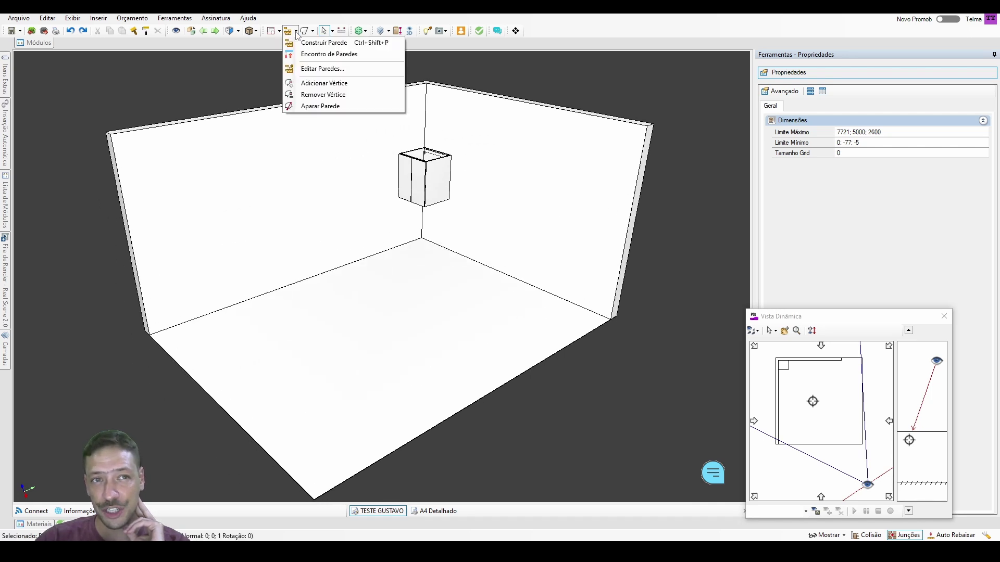
{"action": "left_click", "coordinate": [305, 69]}
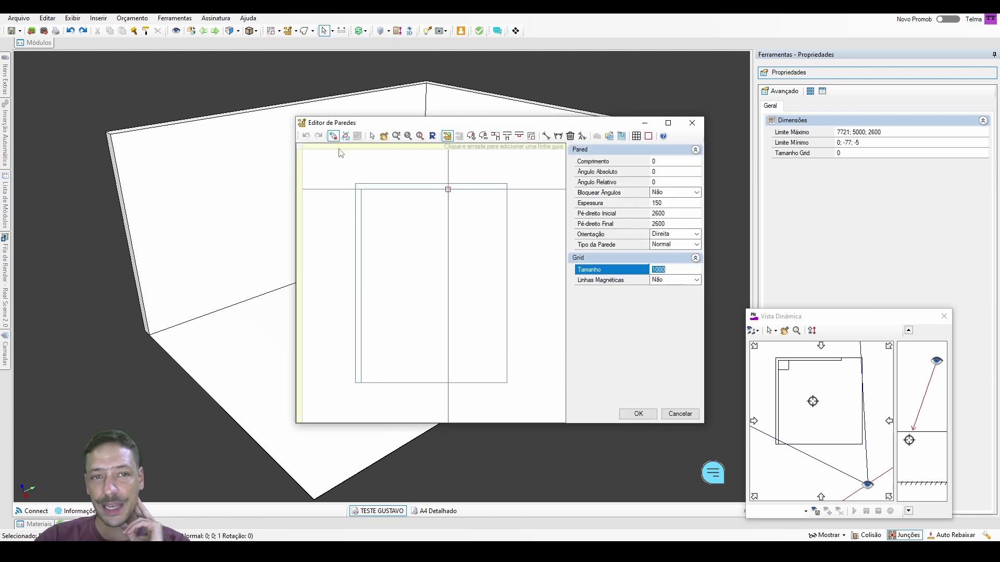
{"action": "scroll", "coordinate": [388, 259], "scroll_direction": "down", "scroll_amount": 3}
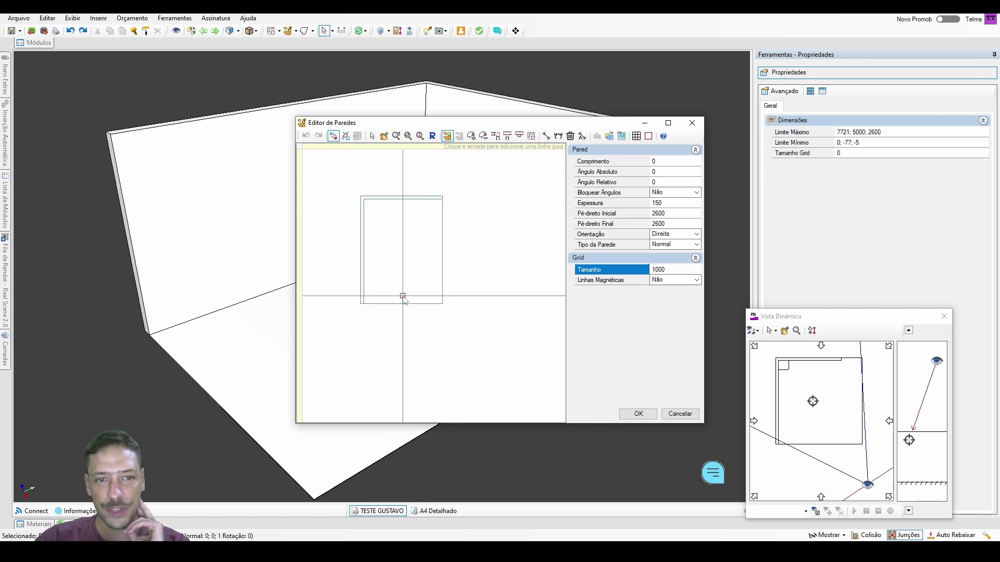
{"action": "left_click", "coordinate": [402, 295]}
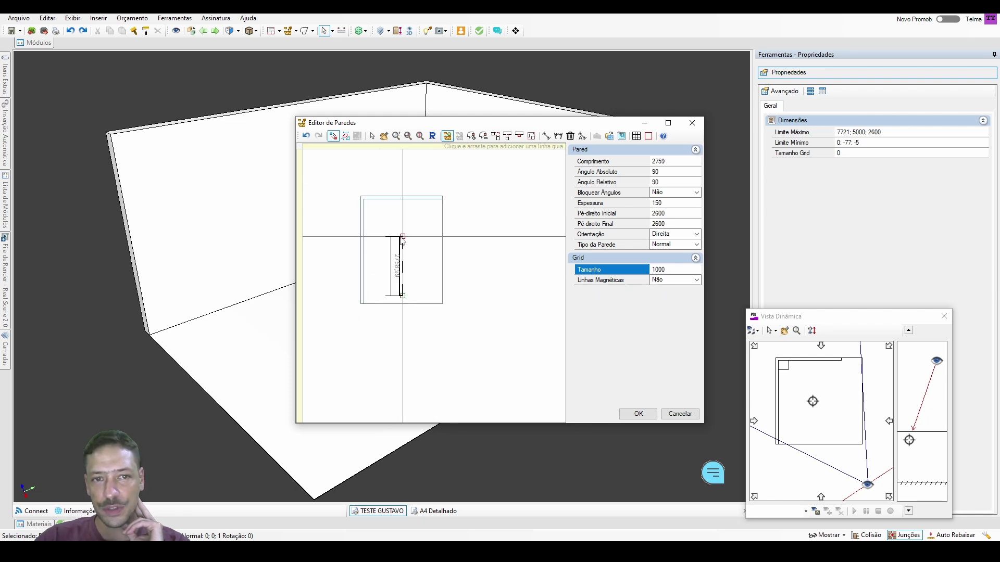
{"action": "type", "text": "2500"}
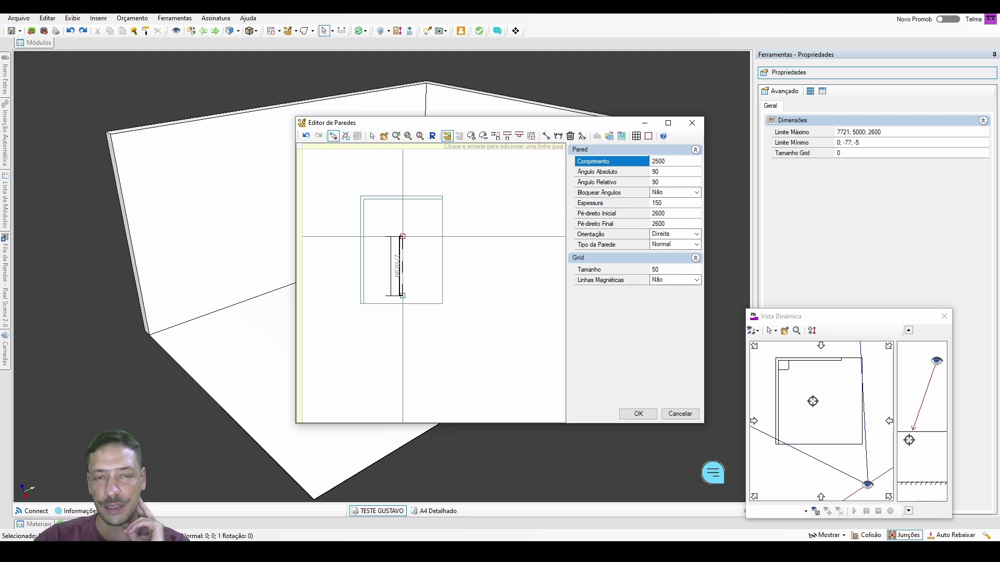
Step: Continue from the 2500 mm wall's upper end with a horizontal 300 mm wall and a third wall running upward
{"action": "left_click", "coordinate": [402, 240]}
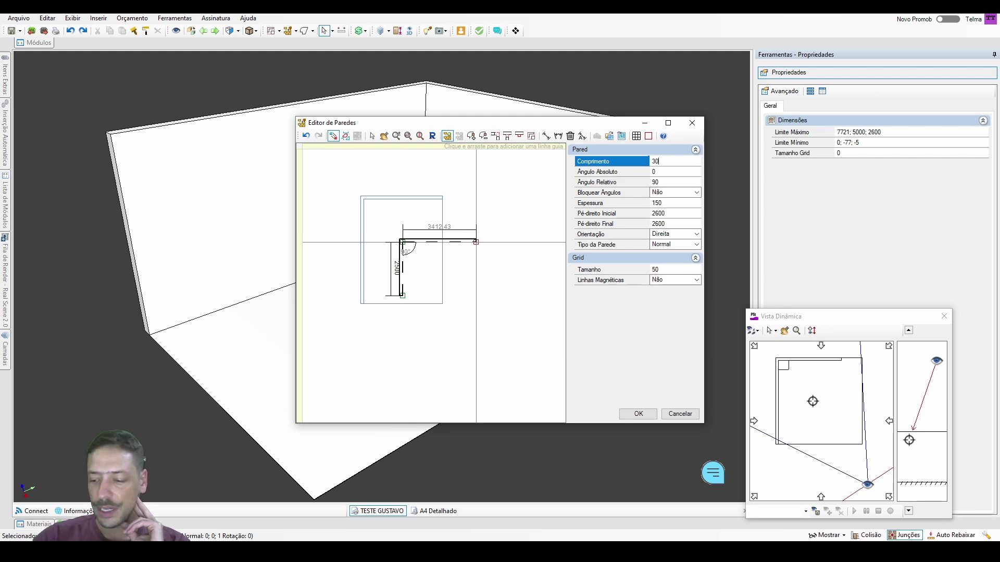
{"action": "key", "text": "Return"}
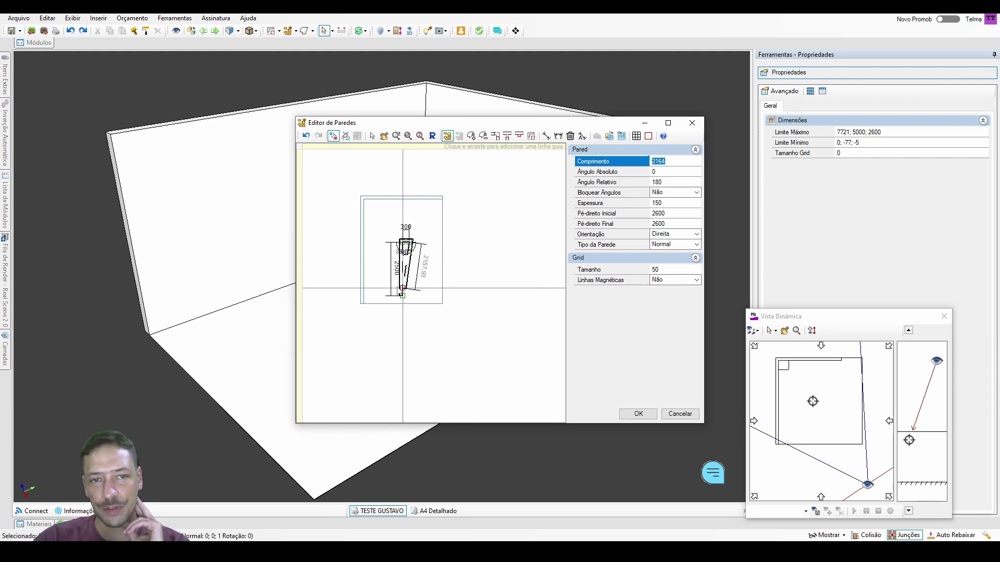
{"action": "left_click", "coordinate": [408, 218]}
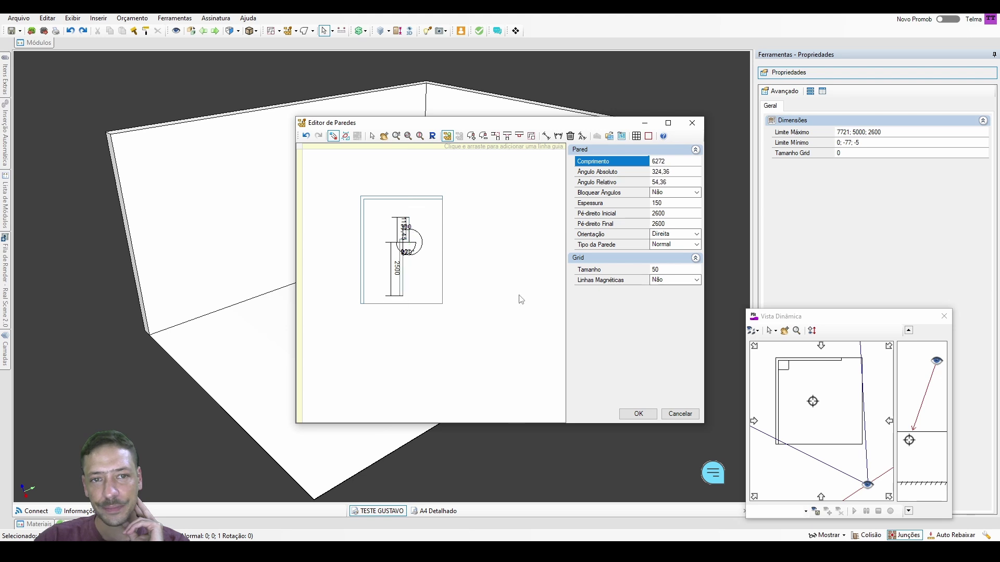
Step: Discard the wall editor changes and construct a rectangular block 150 high on the floor near the room's back corner
{"action": "left_click", "coordinate": [667, 416]}
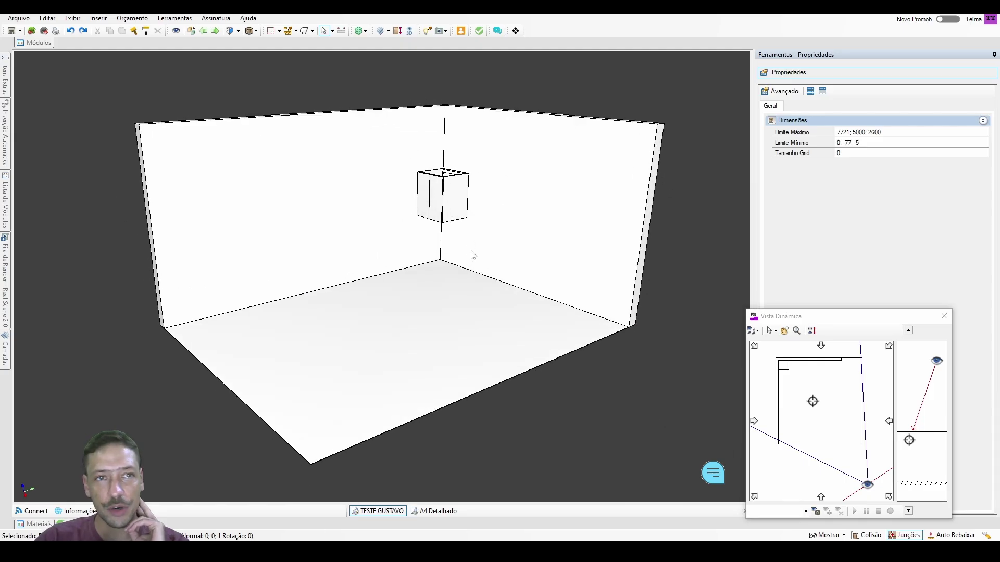
{"action": "left_click", "coordinate": [313, 33]}
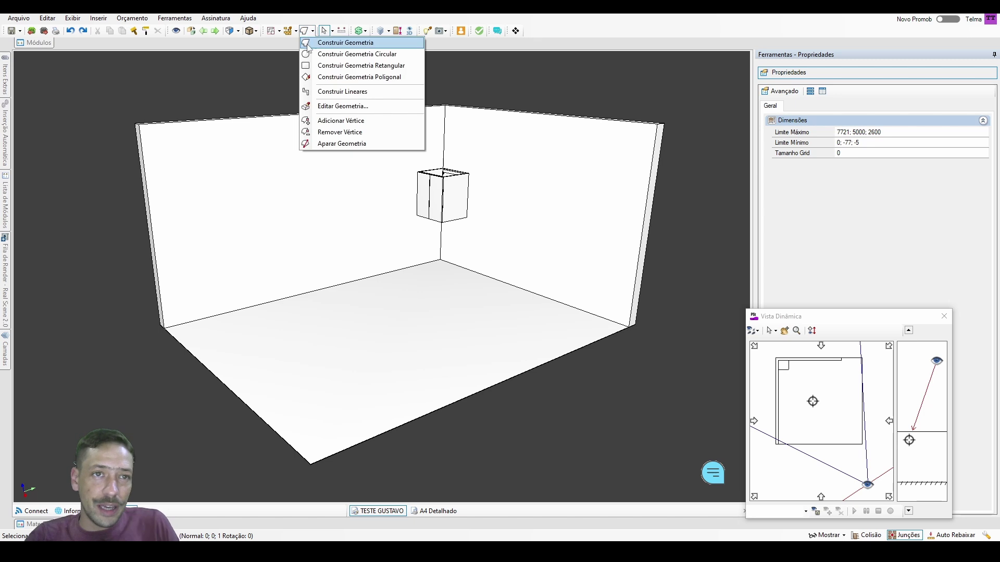
{"action": "left_click", "coordinate": [322, 63]}
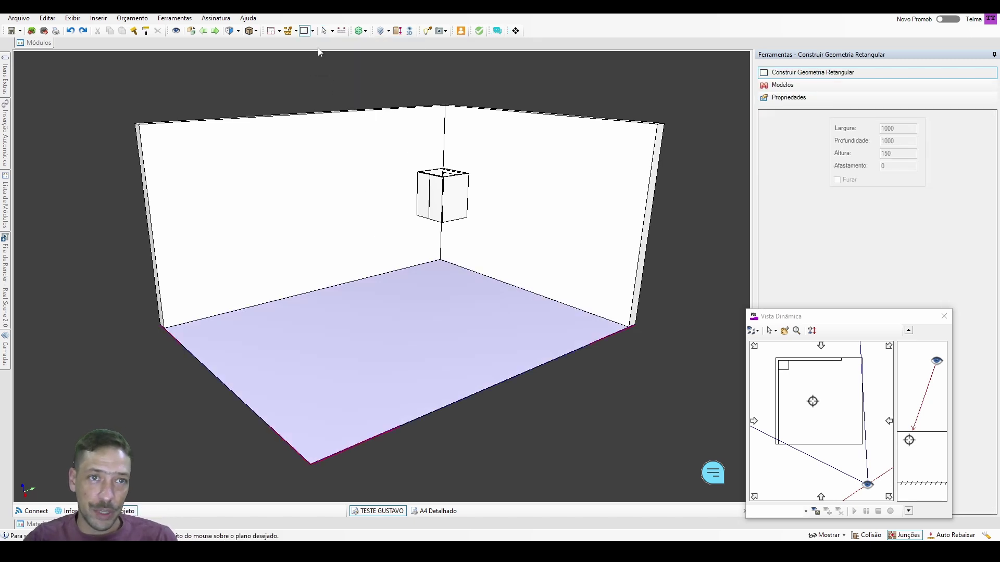
{"action": "left_click", "coordinate": [312, 31]}
{"action": "left_click", "coordinate": [310, 69]}
{"action": "left_click", "coordinate": [373, 319]}
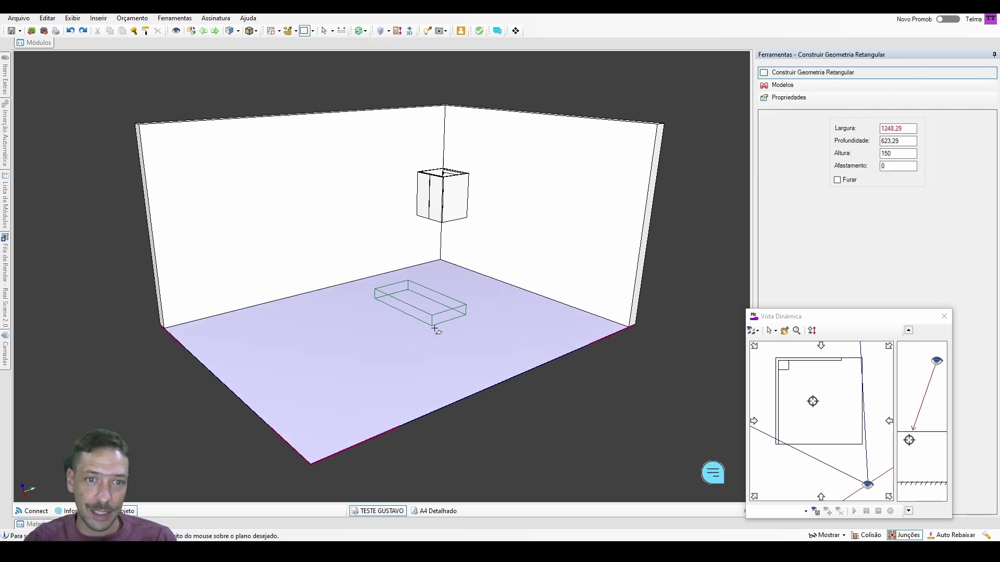
{"action": "left_click", "coordinate": [481, 346]}
Step: Construct a freeform geometry 150 high spanning the block's long edge, the room's back corner and the far end of the adjoining wall
{"action": "left_click", "coordinate": [280, 32]}
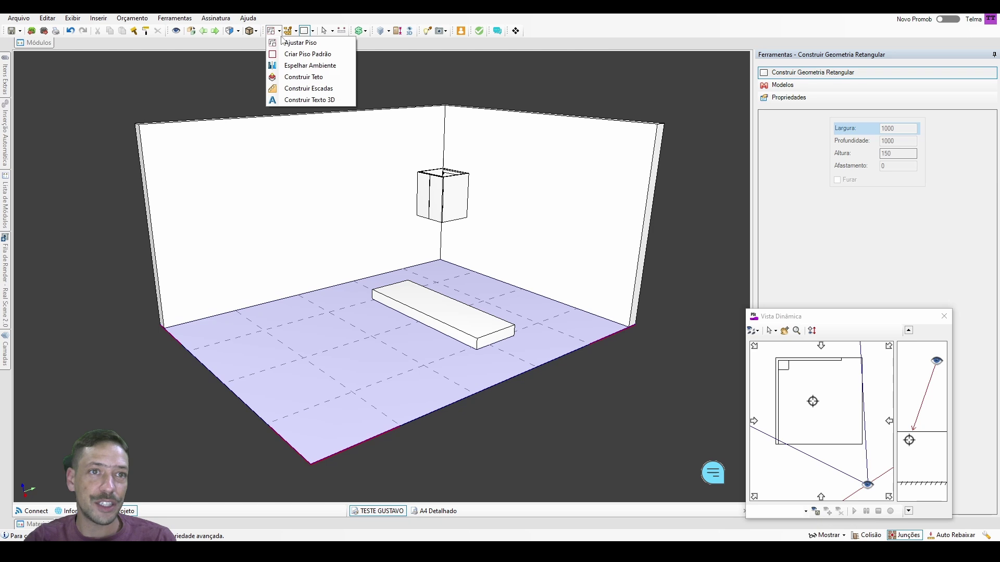
{"action": "left_click", "coordinate": [281, 32]}
{"action": "left_click", "coordinate": [313, 31]}
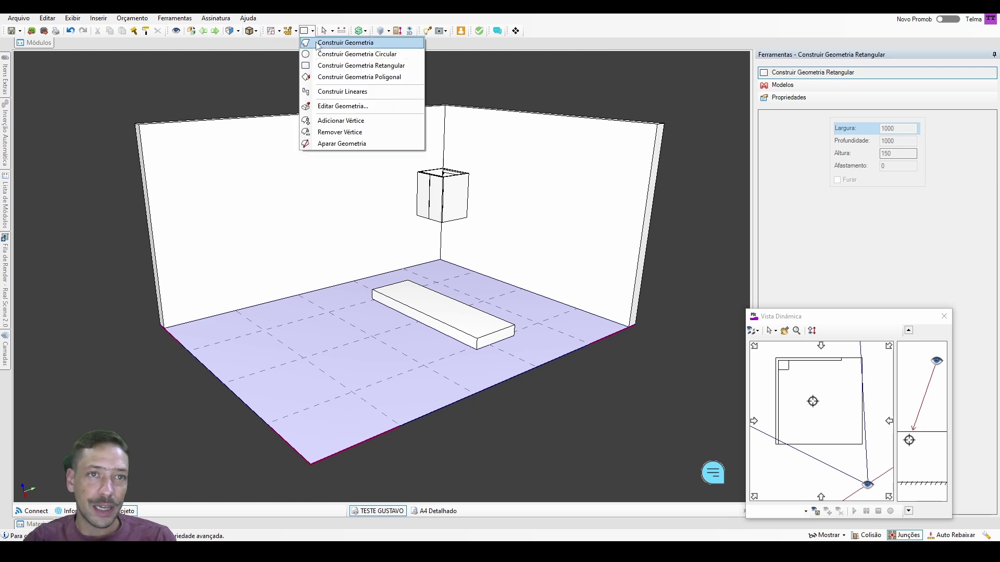
{"action": "left_click", "coordinate": [317, 43]}
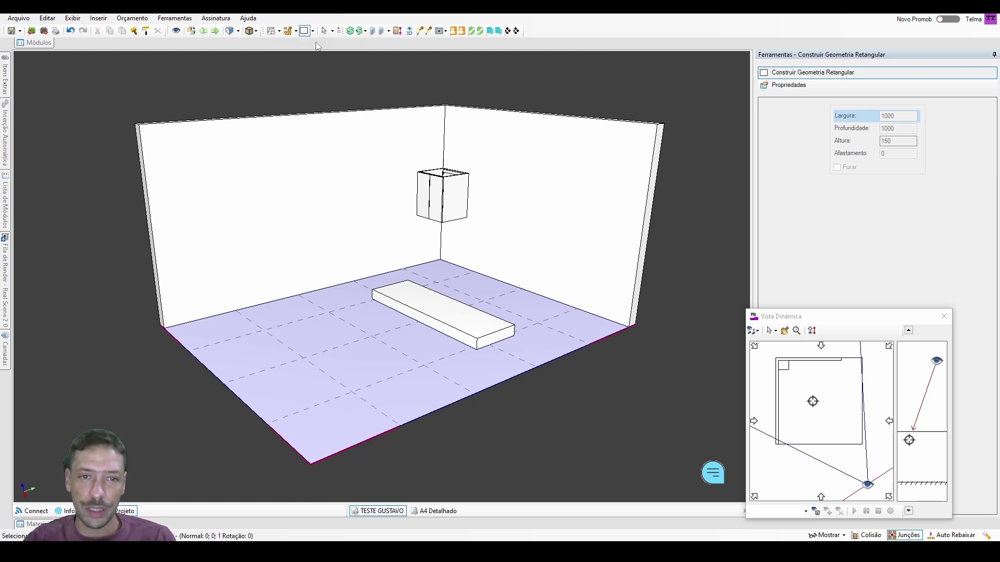
{"action": "scroll", "coordinate": [442, 316], "scroll_direction": "up", "scroll_amount": 2}
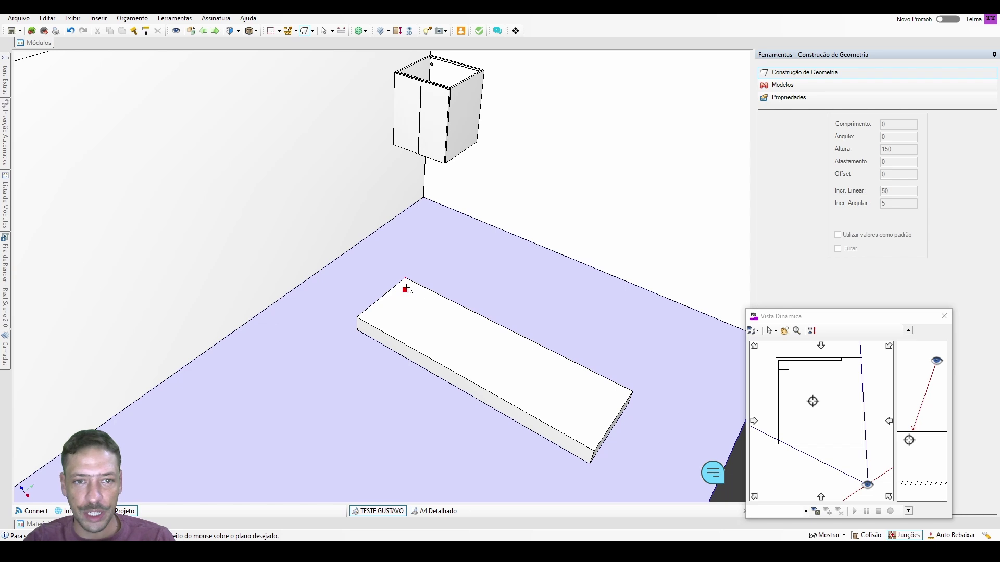
{"action": "left_click", "coordinate": [405, 289]}
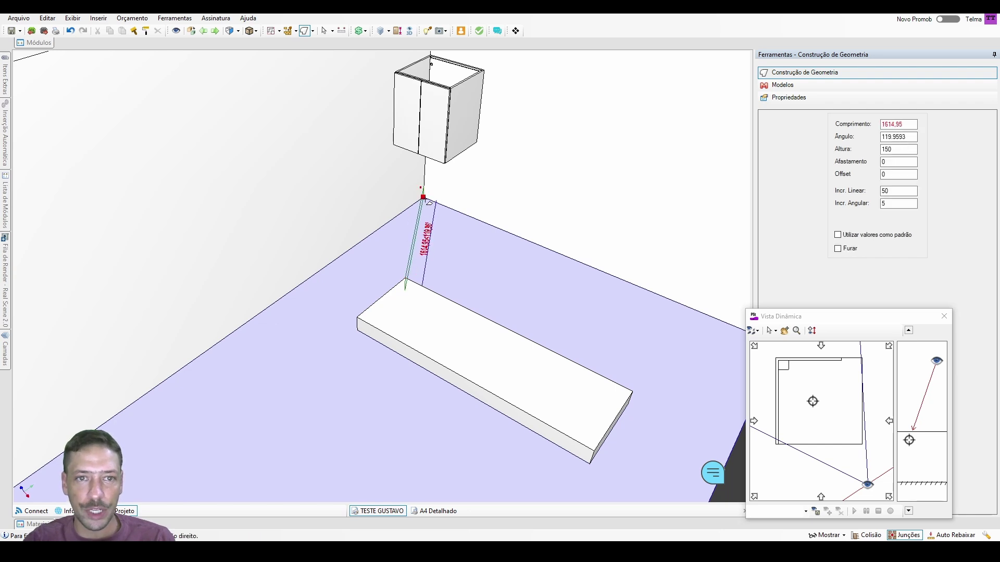
{"action": "left_click", "coordinate": [424, 197]}
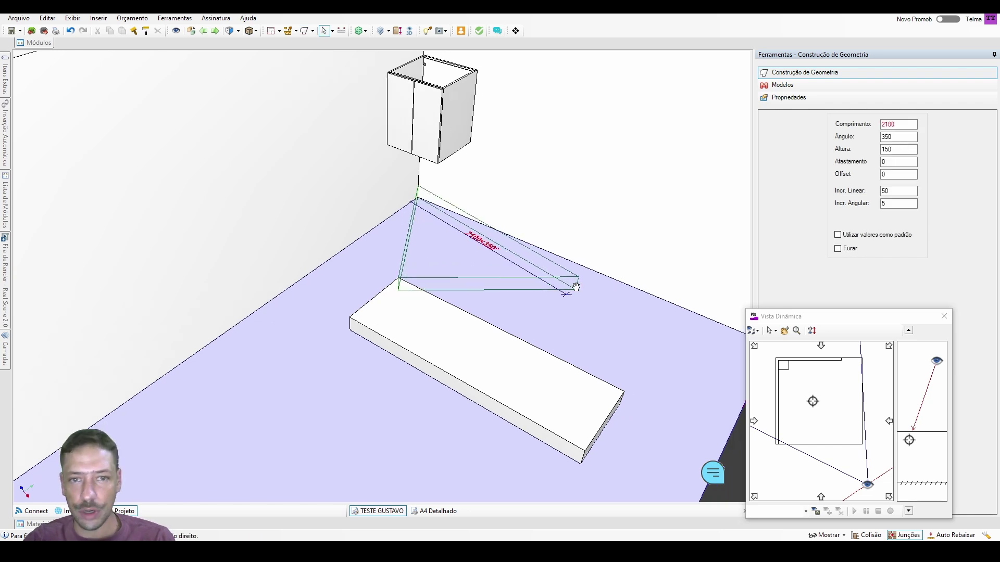
{"action": "middle_click_drag", "start_coordinate": [585, 292], "coordinate": [591, 286]}
{"action": "left_click", "coordinate": [641, 276]}
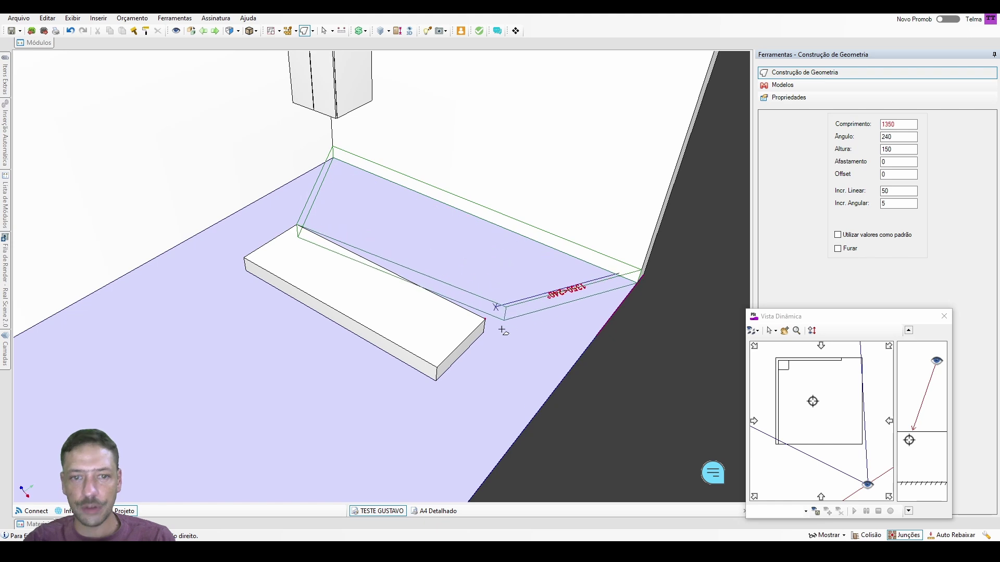
{"action": "left_click", "coordinate": [483, 332]}
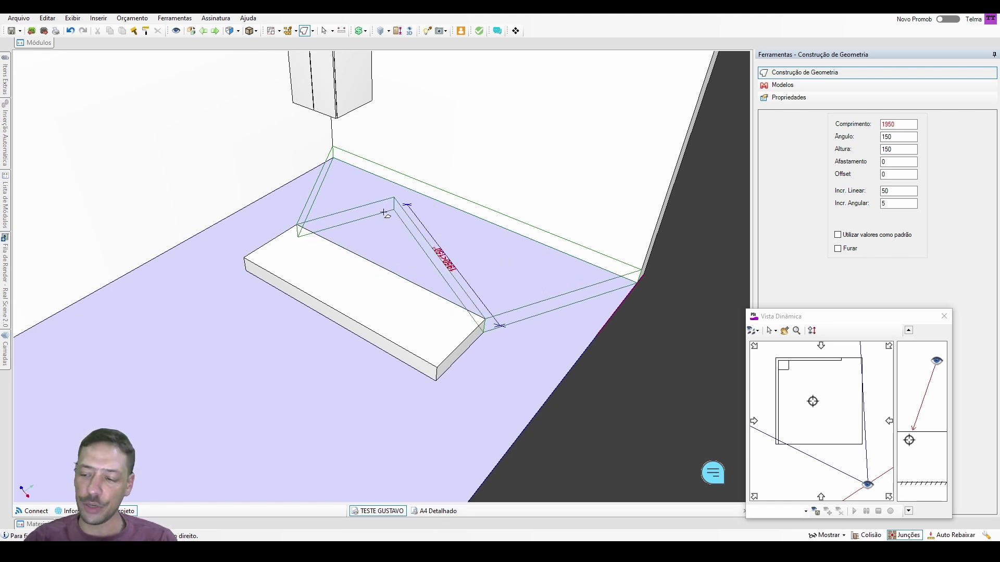
{"action": "left_click", "coordinate": [384, 213]}
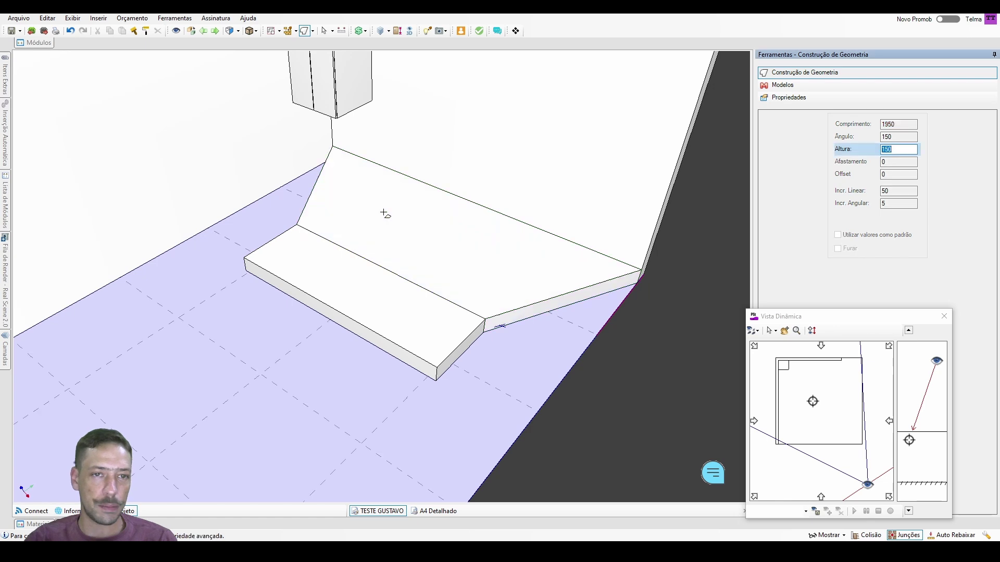
Step: Try to raise the height of the new freeform geometry freehand
{"action": "middle_click_drag", "start_coordinate": [386, 228], "coordinate": [390, 280]}
{"action": "type", "text": "1"}
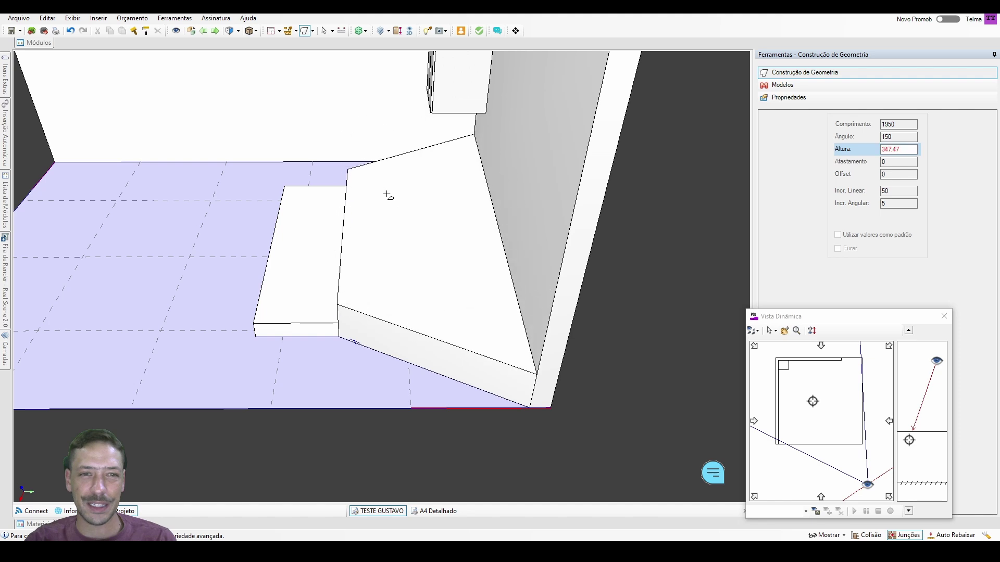
{"action": "left_click", "coordinate": [377, 234]}
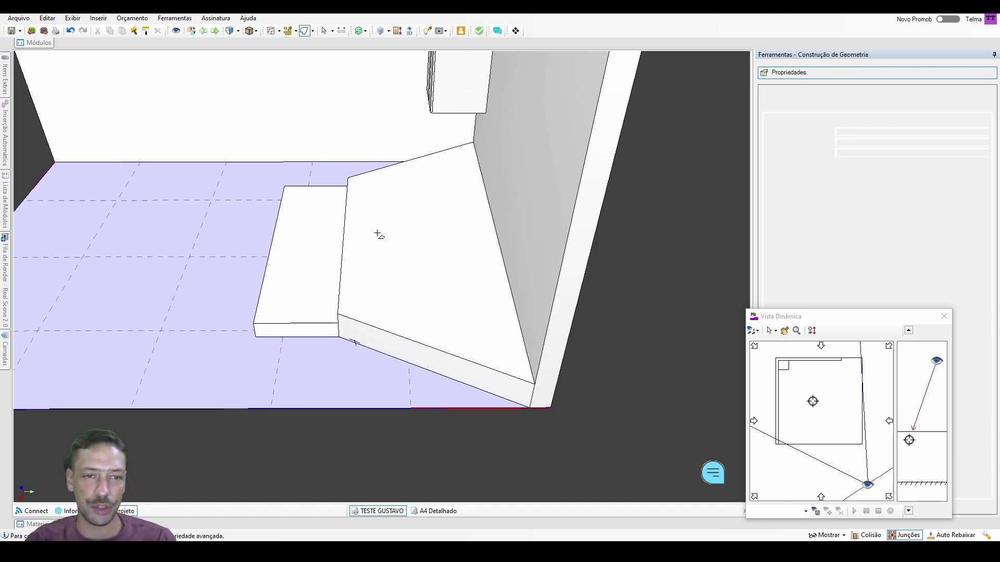
Step: Undo the freeform geometry's height change and construction, and restore its construction beside the block
{"action": "middle_click_drag", "start_coordinate": [385, 276], "coordinate": [472, 222]}
{"action": "left_click", "coordinate": [71, 30]}
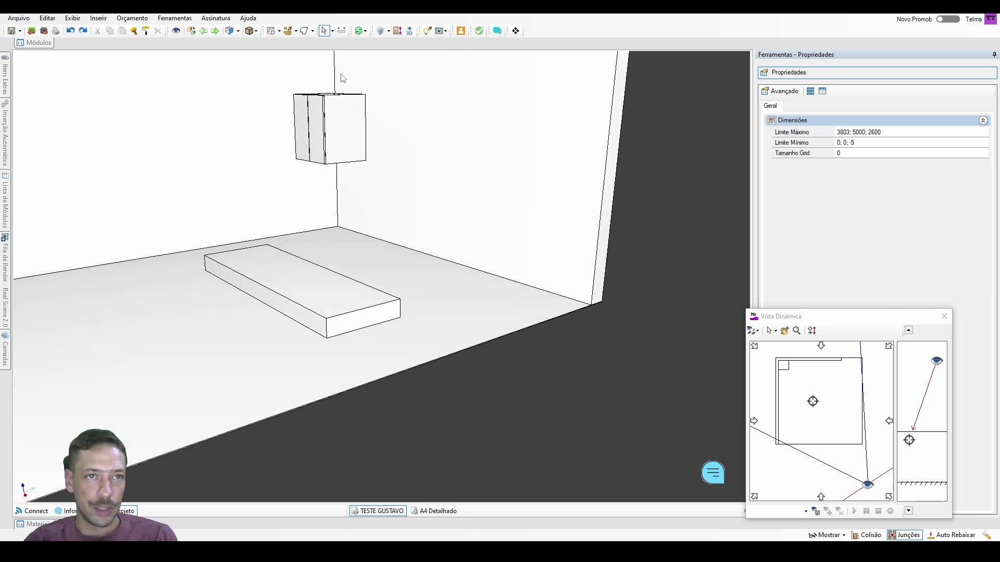
{"action": "left_click", "coordinate": [313, 31]}
{"action": "middle_click_drag", "start_coordinate": [275, 159], "coordinate": [341, 149]}
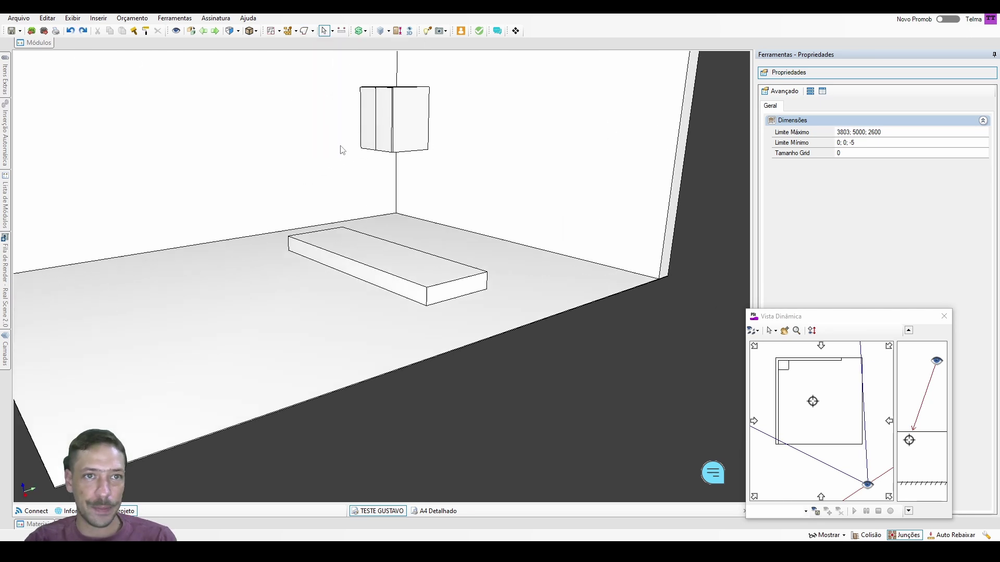
{"action": "left_click", "coordinate": [83, 31]}
{"action": "middle_click_drag", "start_coordinate": [338, 250], "coordinate": [443, 232]}
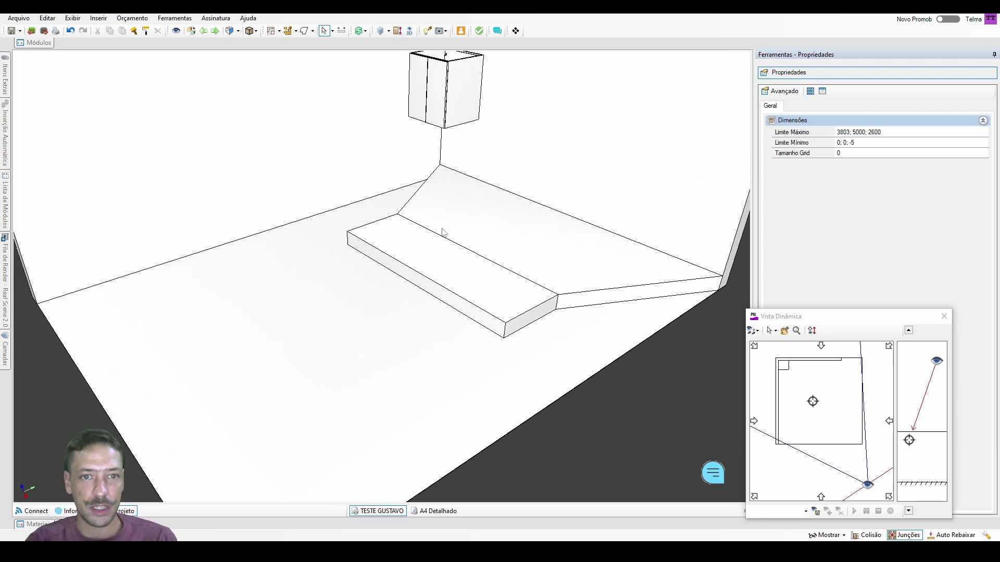
Step: Construct a cylinder on the floor near the long wall, with a radius of about 404 and a height of about 1013
{"action": "left_click", "coordinate": [312, 31]}
{"action": "left_click", "coordinate": [322, 53]}
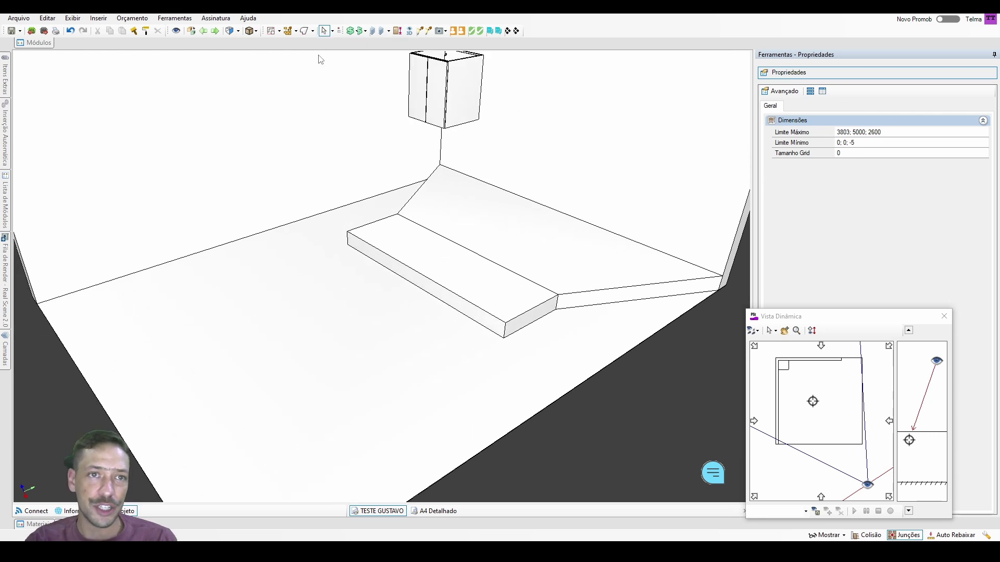
{"action": "left_click", "coordinate": [291, 246]}
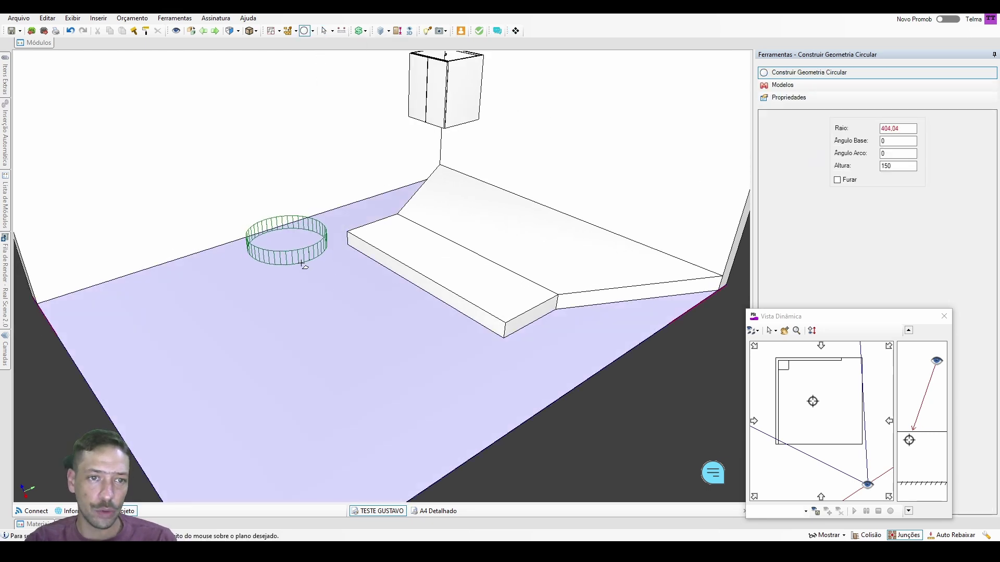
{"action": "left_click", "coordinate": [294, 248]}
{"action": "type", "text": "1"}
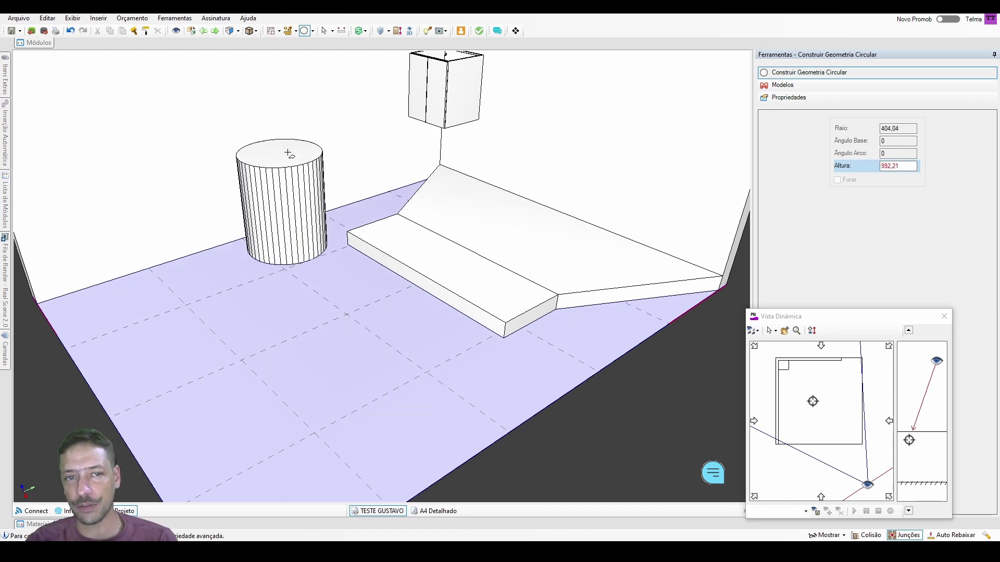
{"action": "type", "text": "1012,93"}
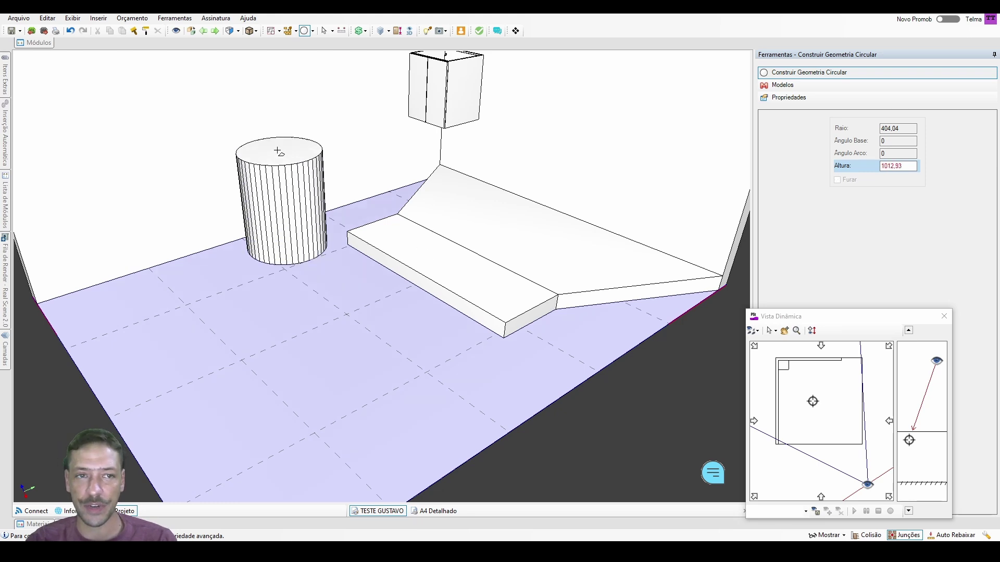
{"action": "left_click", "coordinate": [277, 151]}
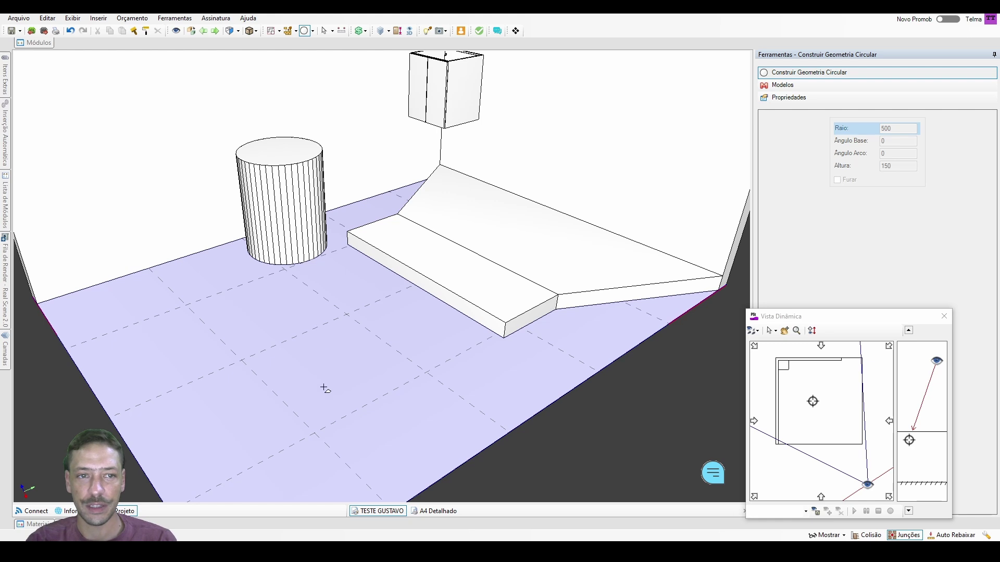
Step: Construct a low circular geometry in front of the cylinder and undo it
{"action": "left_click", "coordinate": [320, 268]}
{"action": "left_click", "coordinate": [332, 304]}
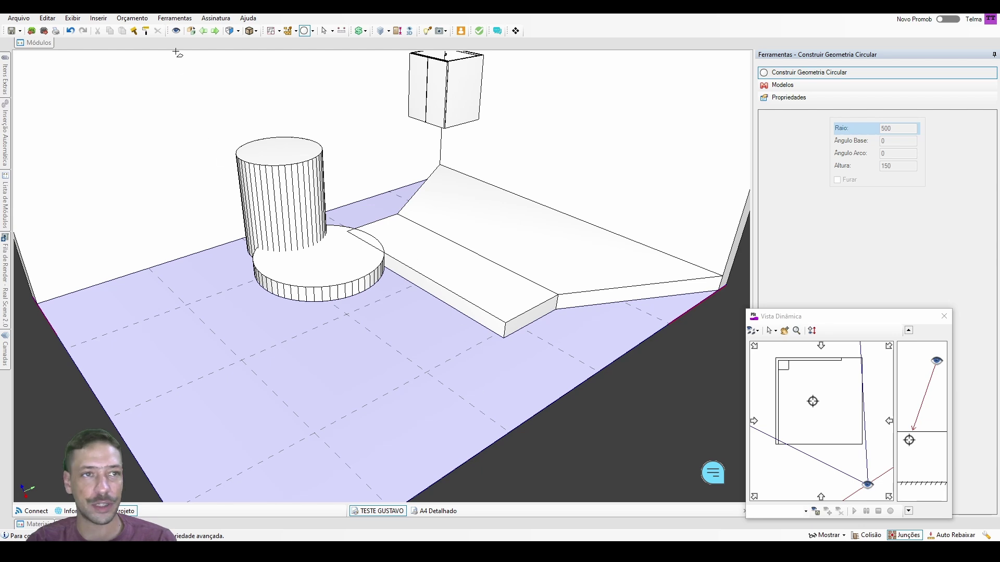
{"action": "left_click", "coordinate": [70, 31]}
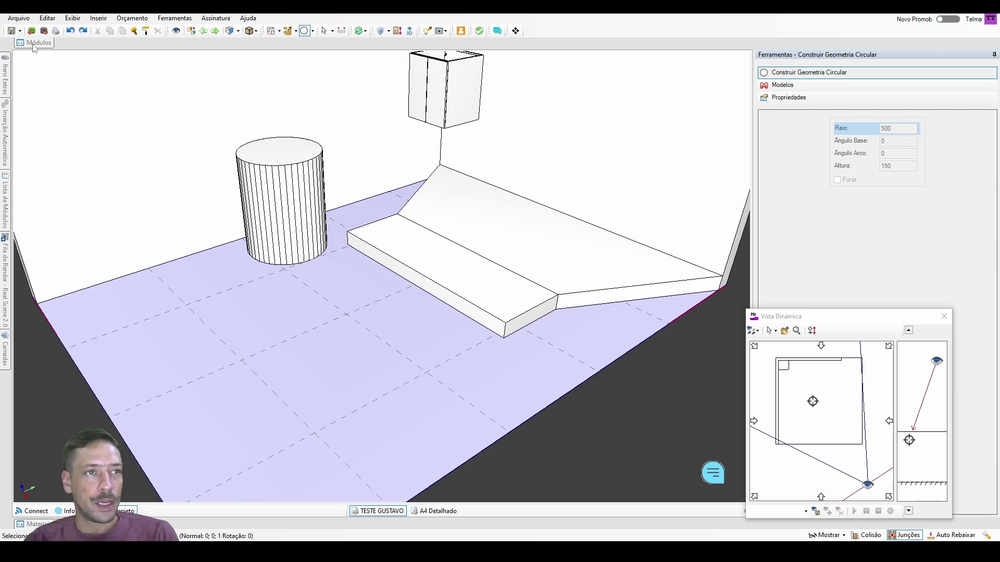
Step: Construct a linear skirting 150 high and 18 thick along both walls, finishing it with the Finalizar construção option
{"action": "left_click", "coordinate": [312, 31]}
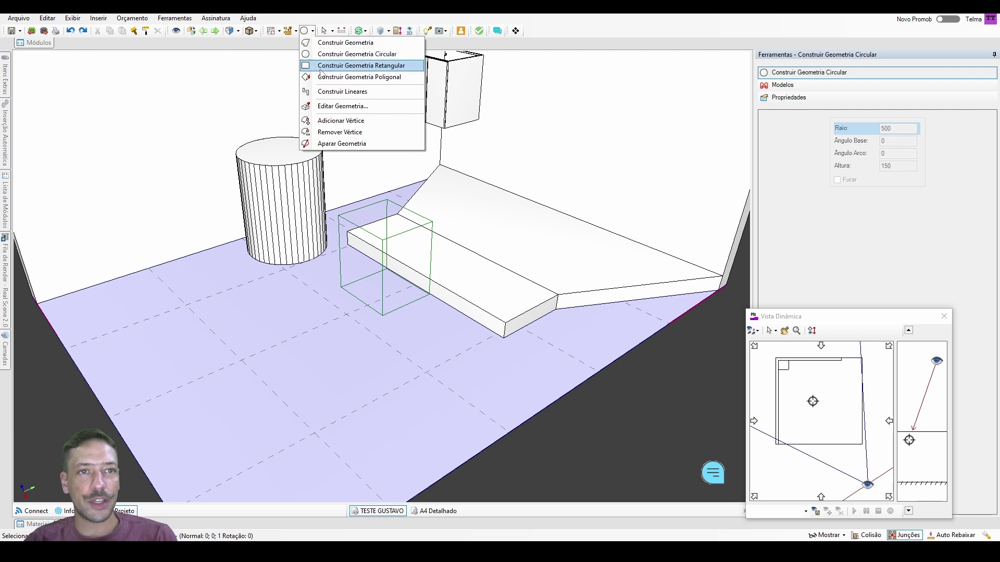
{"action": "left_click", "coordinate": [322, 92]}
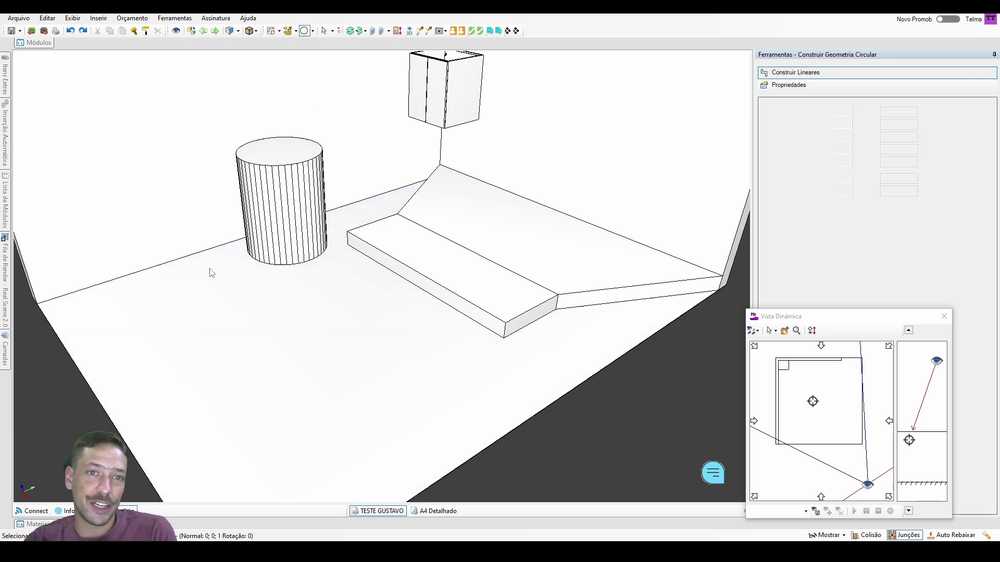
{"action": "left_click", "coordinate": [37, 310]}
{"action": "middle_click_drag", "start_coordinate": [252, 260], "coordinate": [425, 234]}
{"action": "left_click", "coordinate": [426, 235]}
{"action": "scroll", "coordinate": [426, 234], "scroll_direction": "down", "scroll_amount": 3}
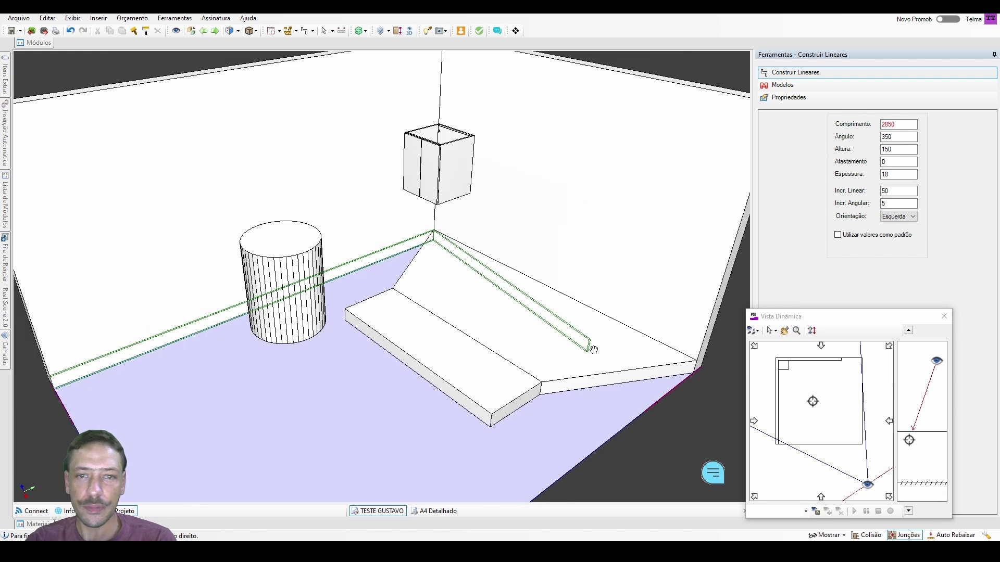
{"action": "left_click", "coordinate": [657, 329]}
{"action": "right_click", "coordinate": [607, 354]}
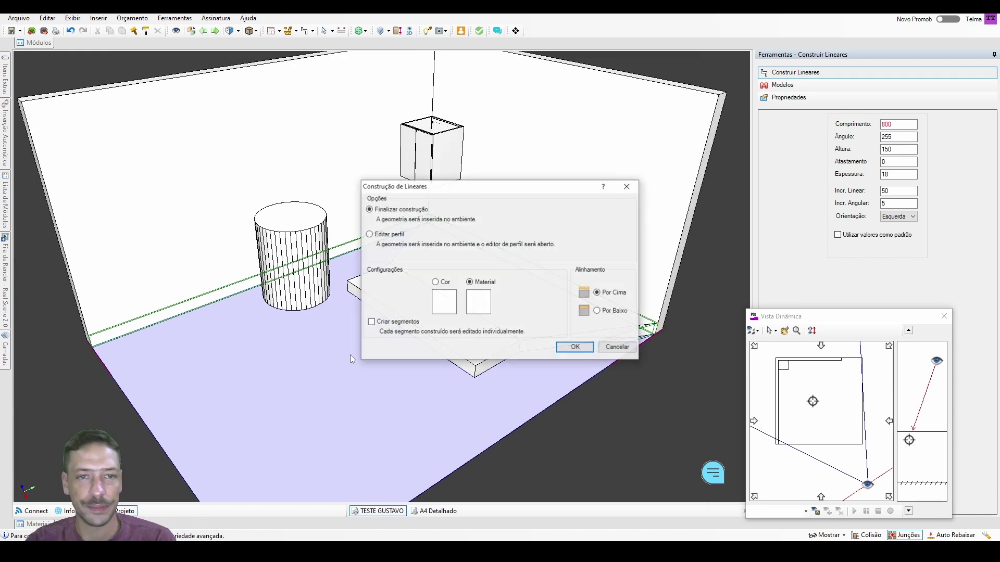
{"action": "left_click", "coordinate": [576, 345]}
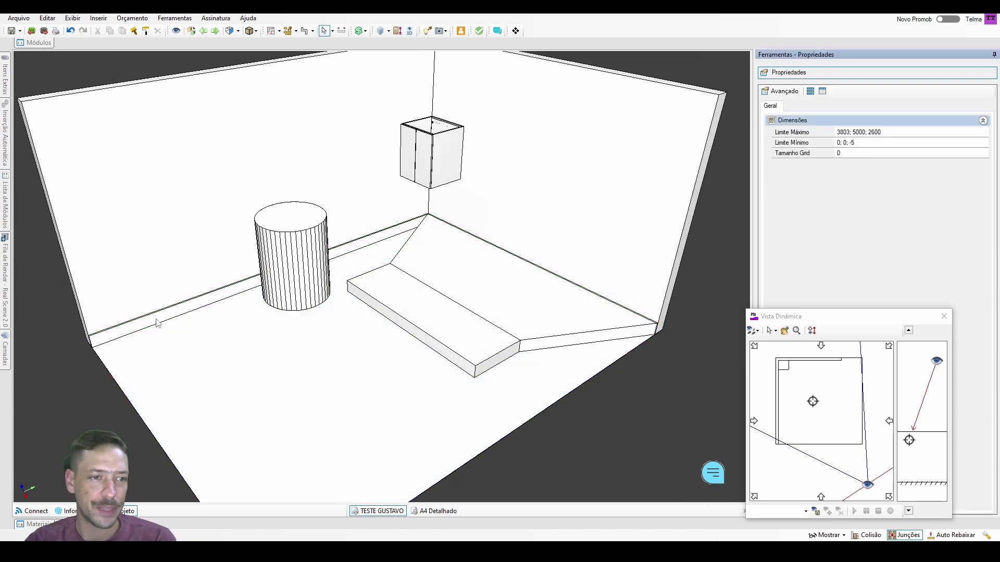
Step: Delete the linear skirting that runs along both walls
{"action": "left_click", "coordinate": [157, 323]}
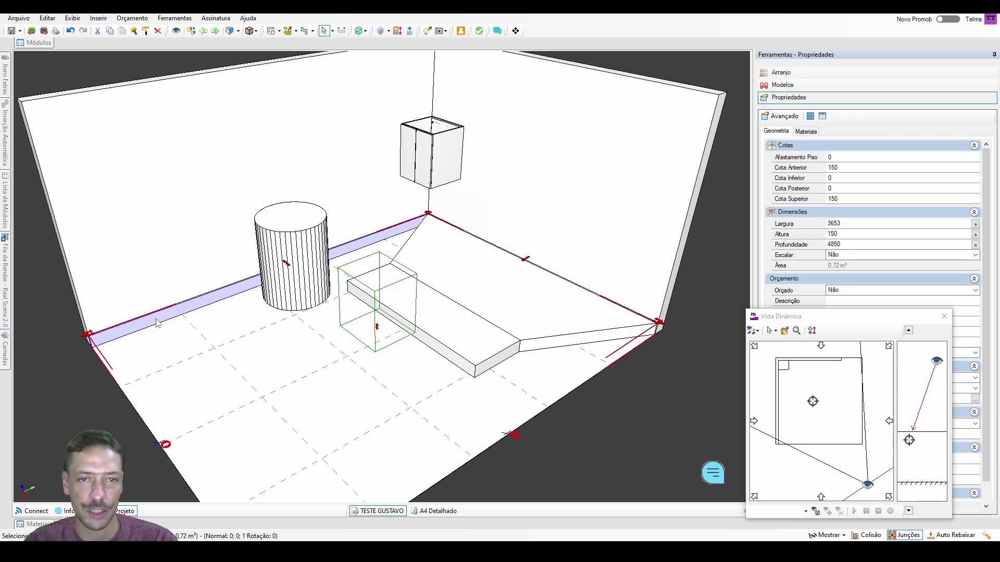
{"action": "key", "text": "Delete"}
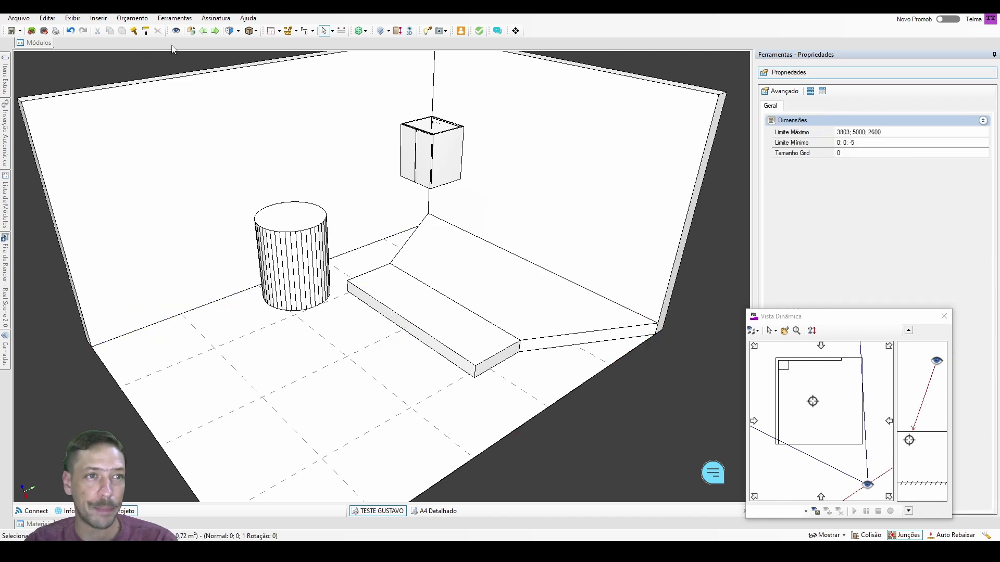
Step: Rebuild the linear skirting 150 high and 18 thick along both walls through the room's corner, and finalize the construction
{"action": "left_click", "coordinate": [304, 31]}
{"action": "left_click", "coordinate": [102, 348]}
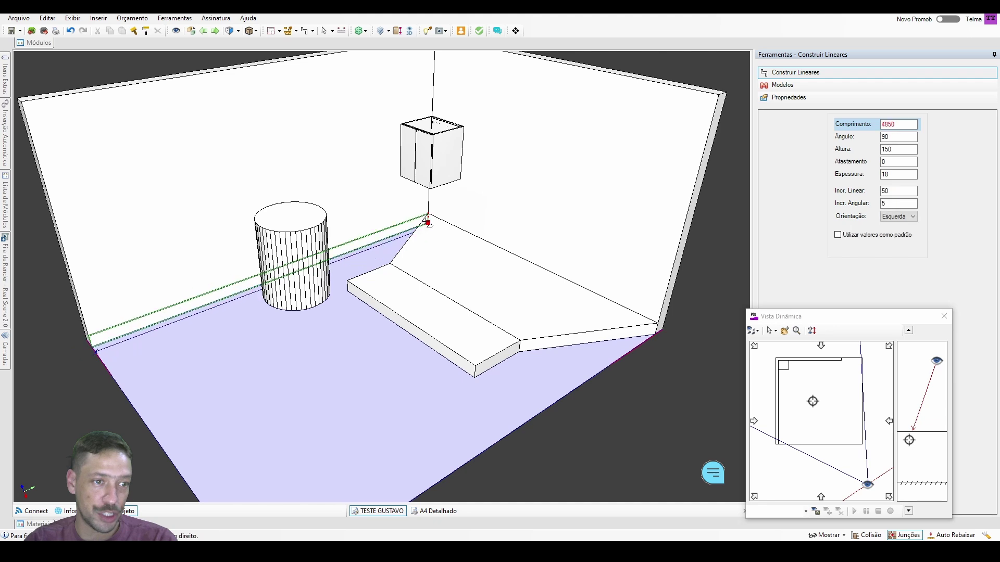
{"action": "left_click", "coordinate": [427, 217]}
{"action": "double_click", "coordinate": [657, 336]}
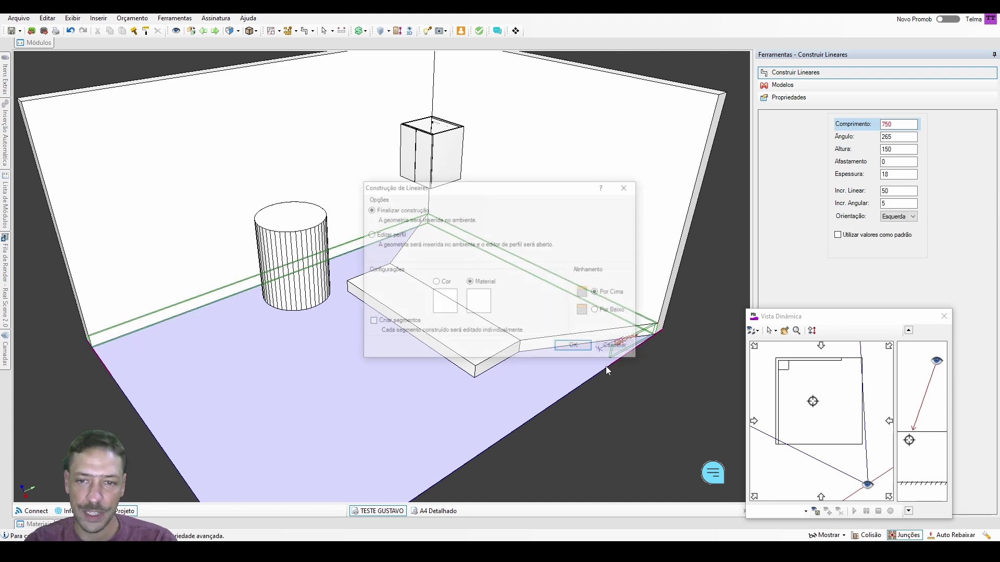
{"action": "left_click", "coordinate": [574, 346]}
{"action": "scroll", "coordinate": [182, 336], "scroll_direction": "up", "scroll_amount": 4}
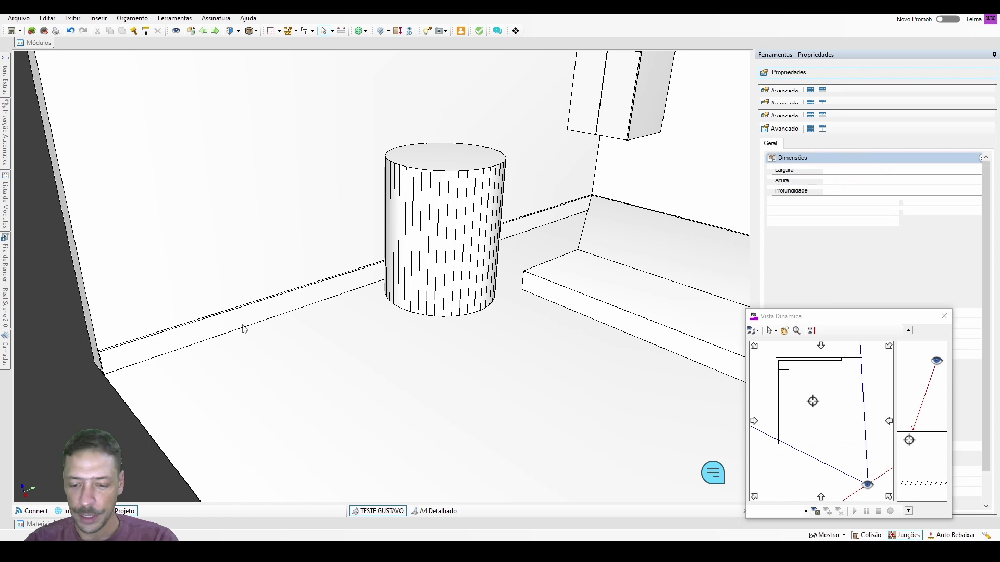
Step: Delete the linear skirting that runs through the room's corner
{"action": "left_click", "coordinate": [245, 332]}
{"action": "right_click", "coordinate": [244, 323]}
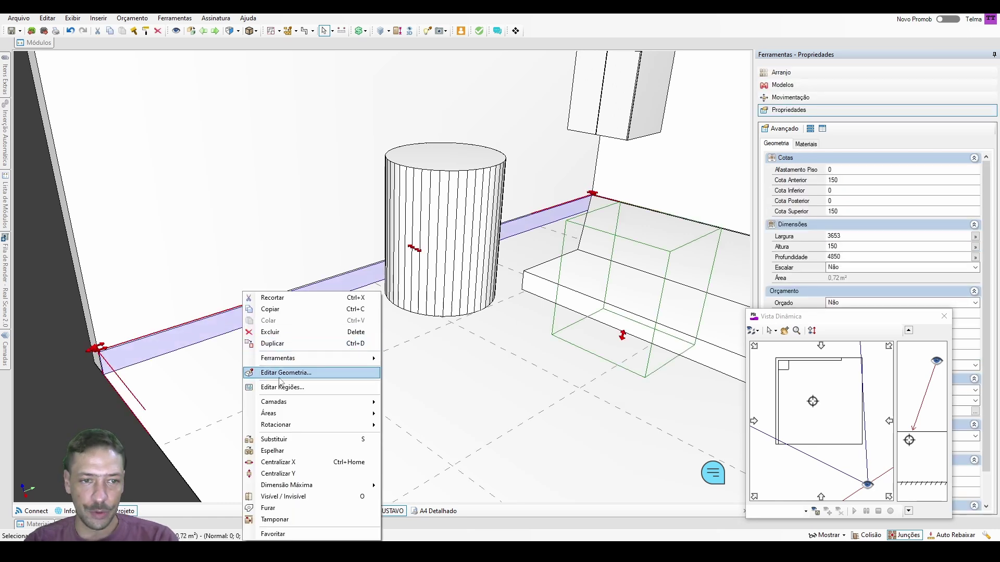
{"action": "left_click", "coordinate": [203, 335]}
{"action": "key", "text": "Escape"}
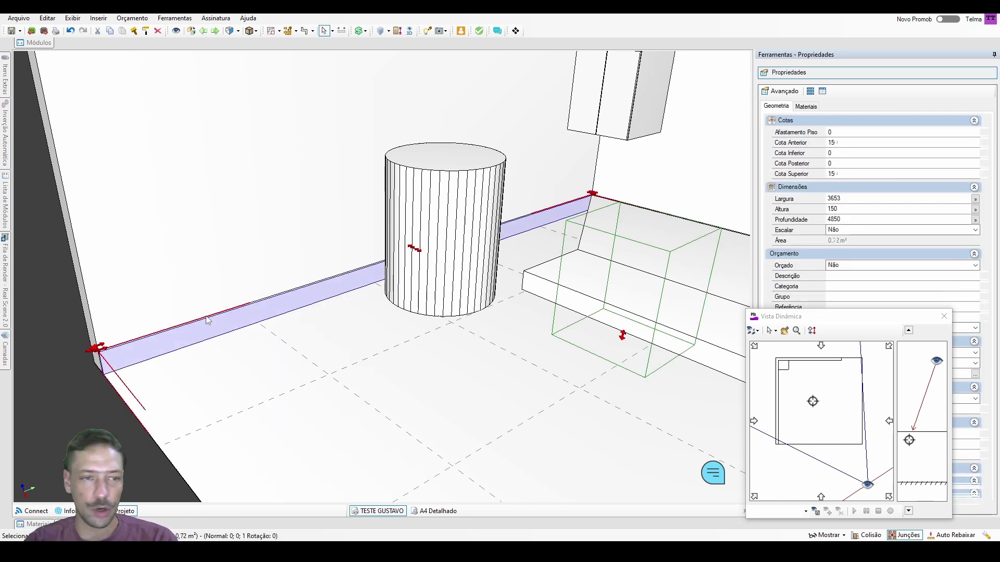
Step: Construct a linear skirting 150 high and 18 thick along the wall behind the cylinder, accepting it with the Editar perfil option
{"action": "left_click", "coordinate": [303, 30]}
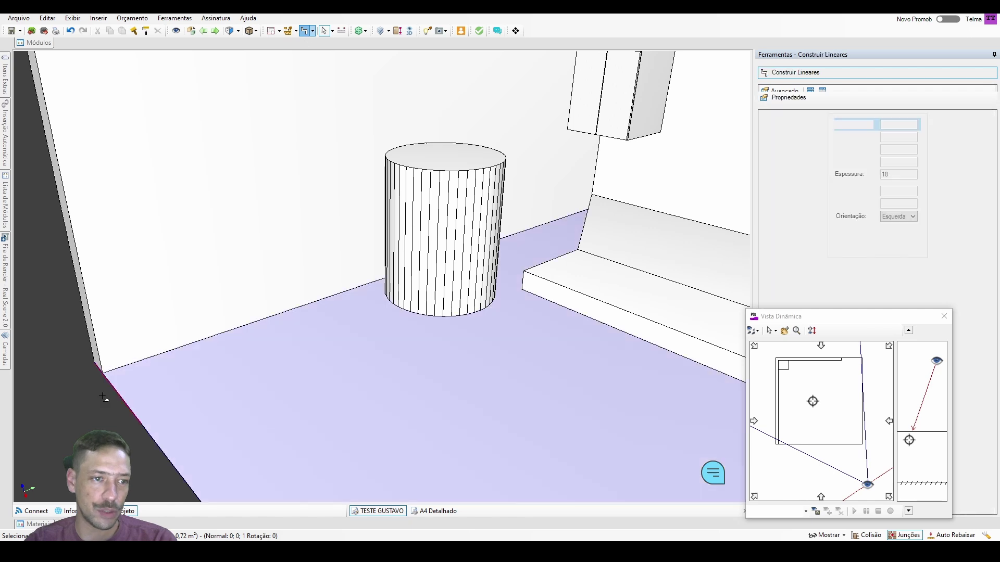
{"action": "left_click", "coordinate": [104, 383]}
{"action": "left_click", "coordinate": [588, 210]}
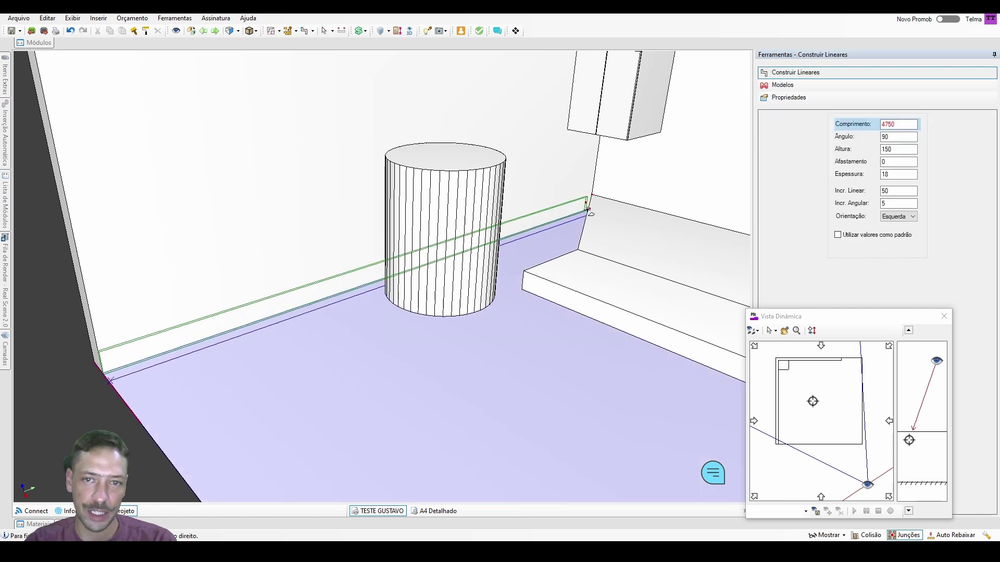
{"action": "left_click", "coordinate": [591, 209]}
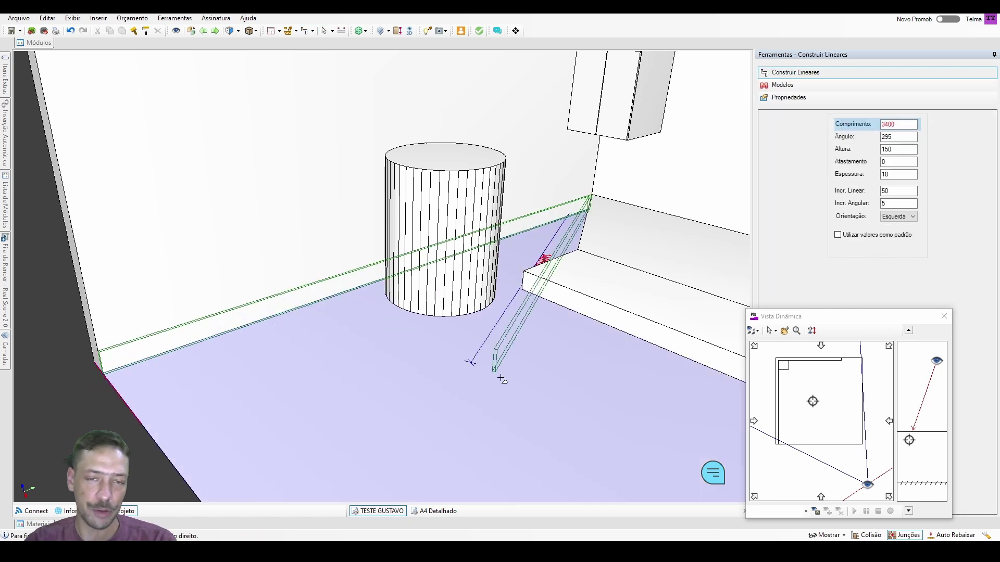
{"action": "right_click", "coordinate": [501, 379]}
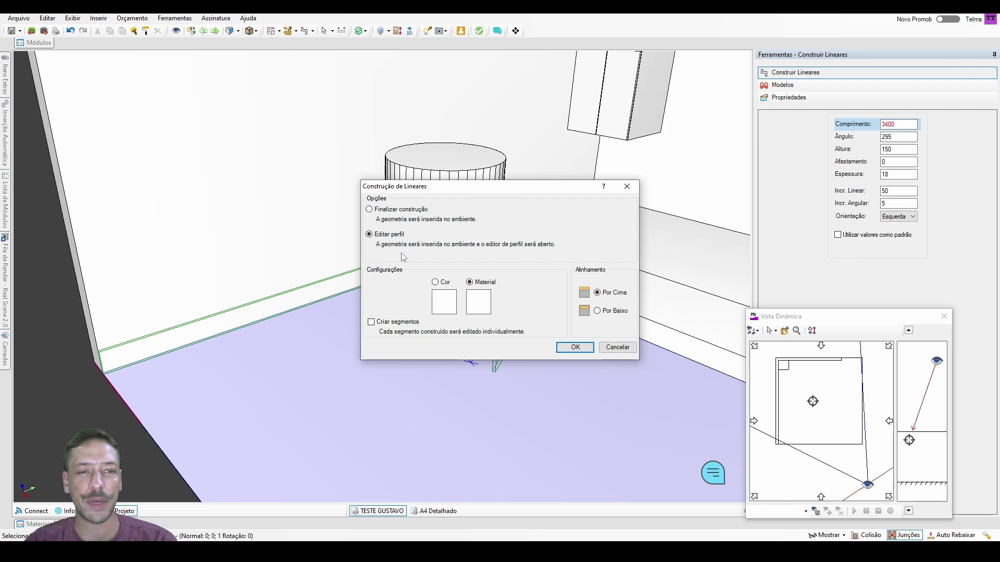
{"action": "left_click", "coordinate": [575, 348]}
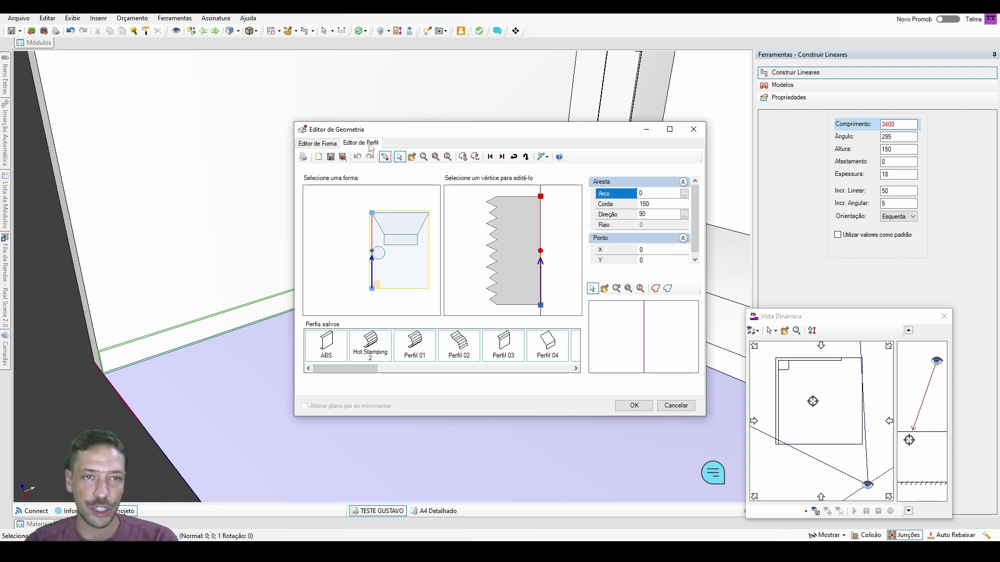
Step: Inspect the room's plan shapes in the Editor de Forma, selecting the rectangular step, and return to the Editor de Perfil
{"action": "left_click", "coordinate": [327, 144]}
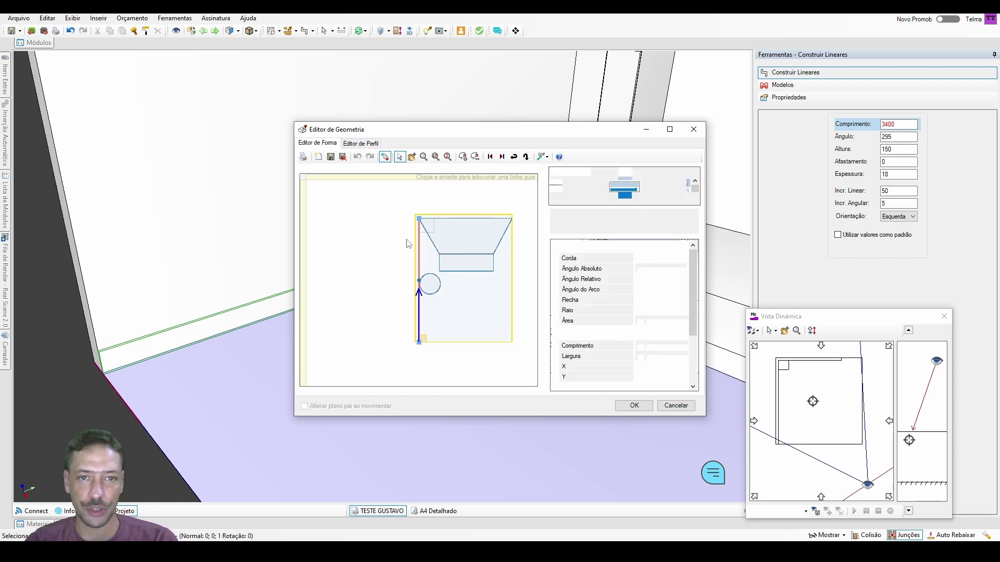
{"action": "mouse_move", "coordinate": [477, 252]}
{"action": "left_mouse_down"}
{"action": "mouse_move", "coordinate": [468, 320]}
{"action": "mouse_move", "coordinate": [472, 247]}
{"action": "left_mouse_up"}
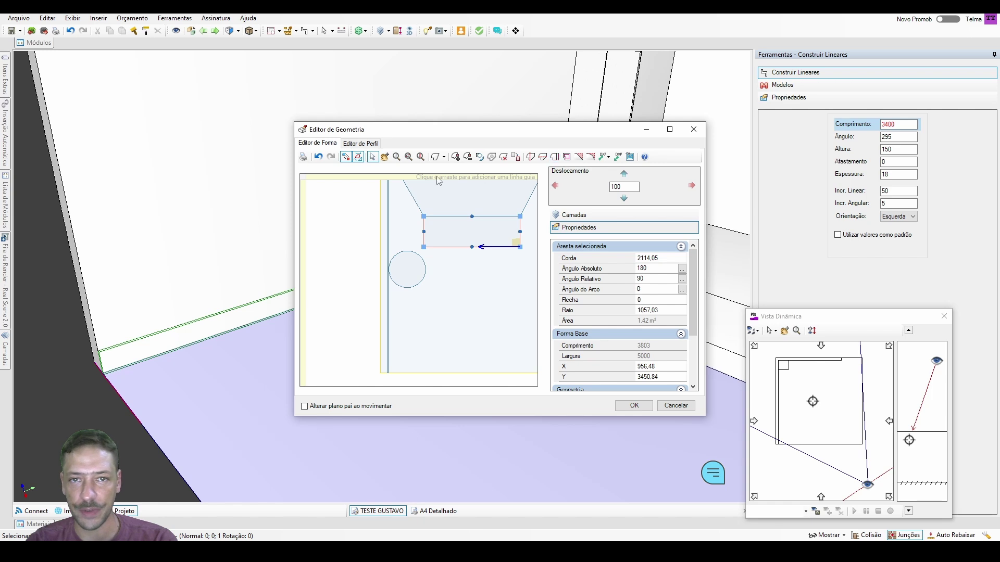
{"action": "left_click", "coordinate": [370, 145]}
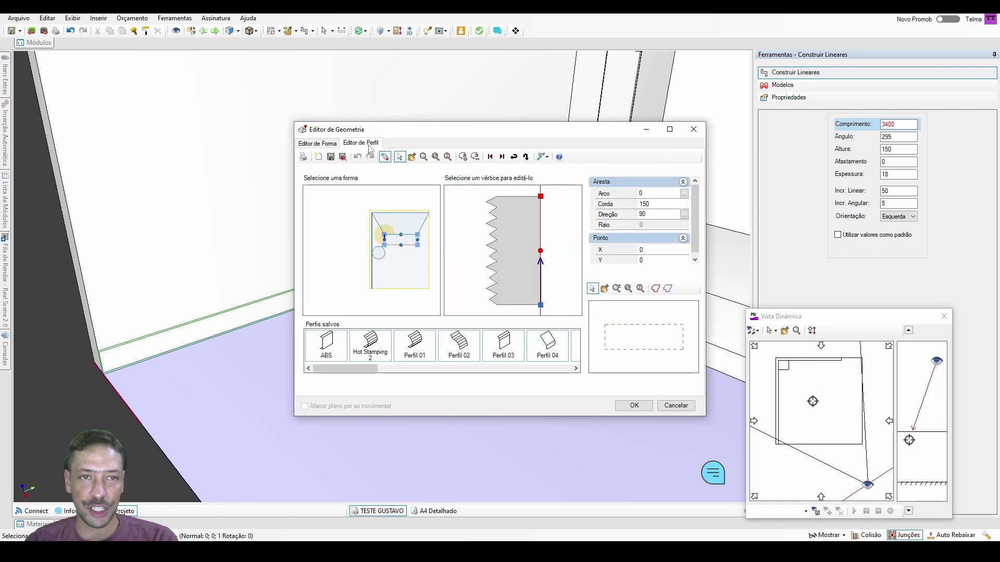
Step: Apply the saved profile RODAPE MDF to the skirting along the wall and accept the geometry edit
{"action": "left_click", "coordinate": [374, 284]}
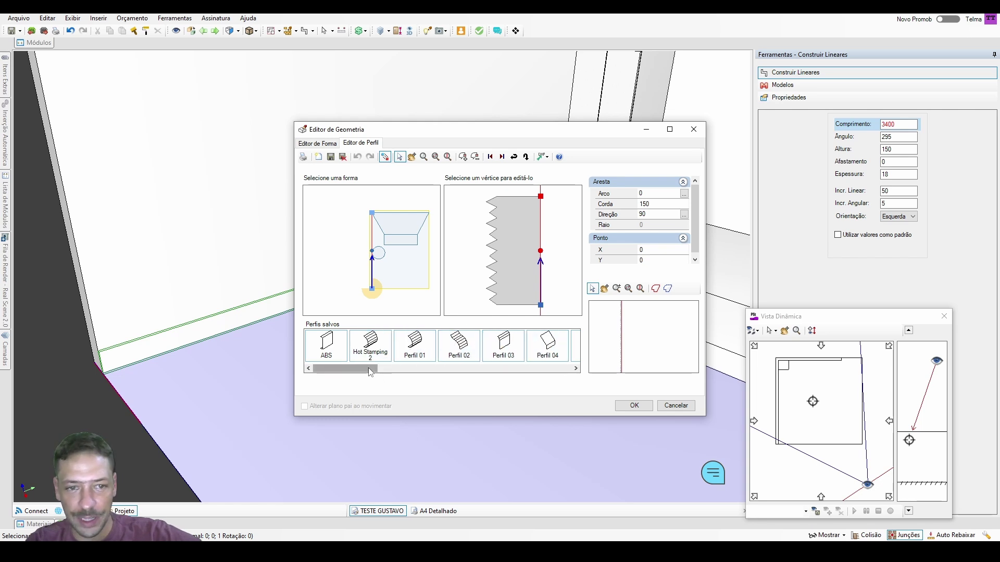
{"action": "left_click_drag", "start_coordinate": [370, 372], "coordinate": [575, 369]}
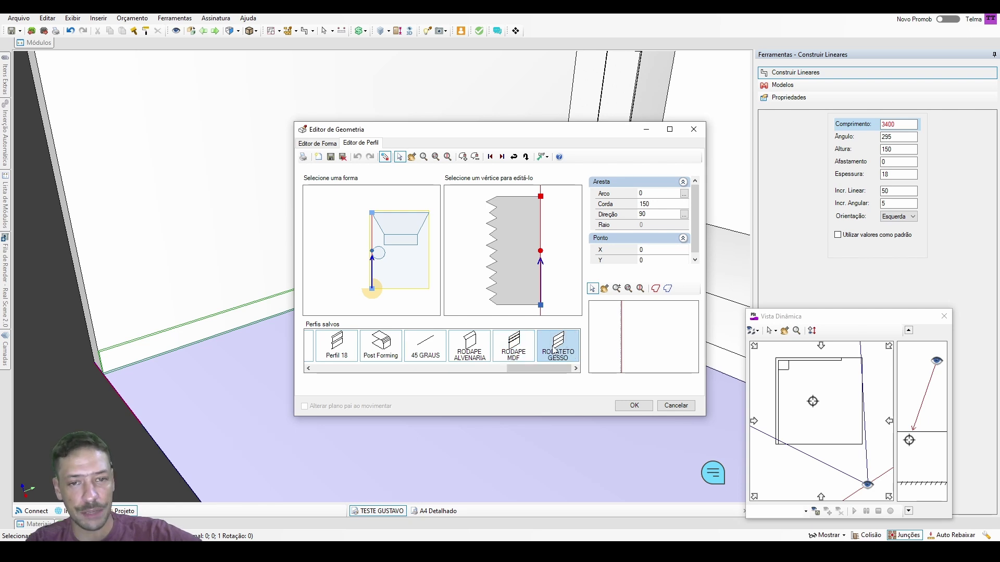
{"action": "scroll", "coordinate": [552, 351], "scroll_direction": "up", "scroll_amount": 2}
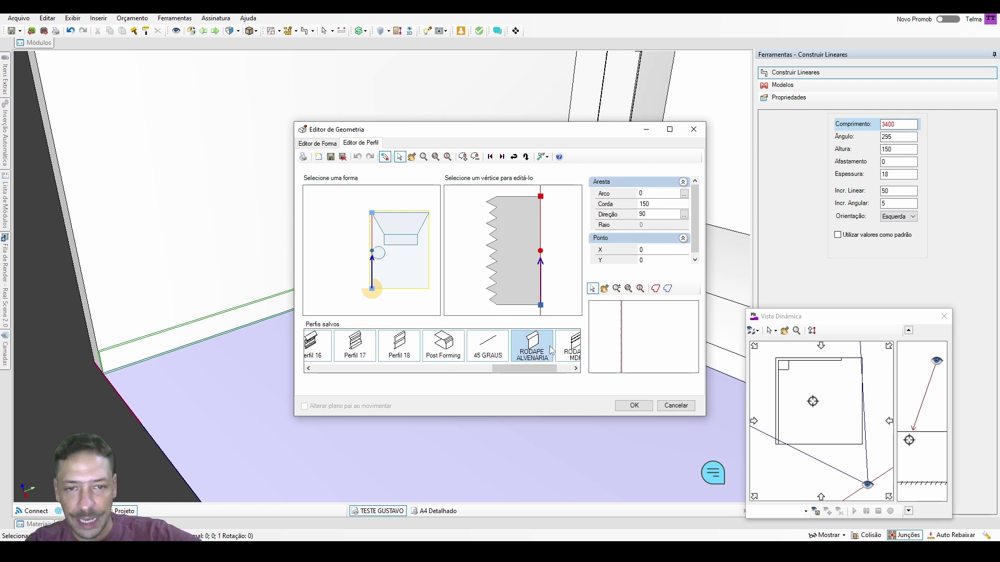
{"action": "scroll", "coordinate": [552, 351], "scroll_direction": "down", "scroll_amount": 2}
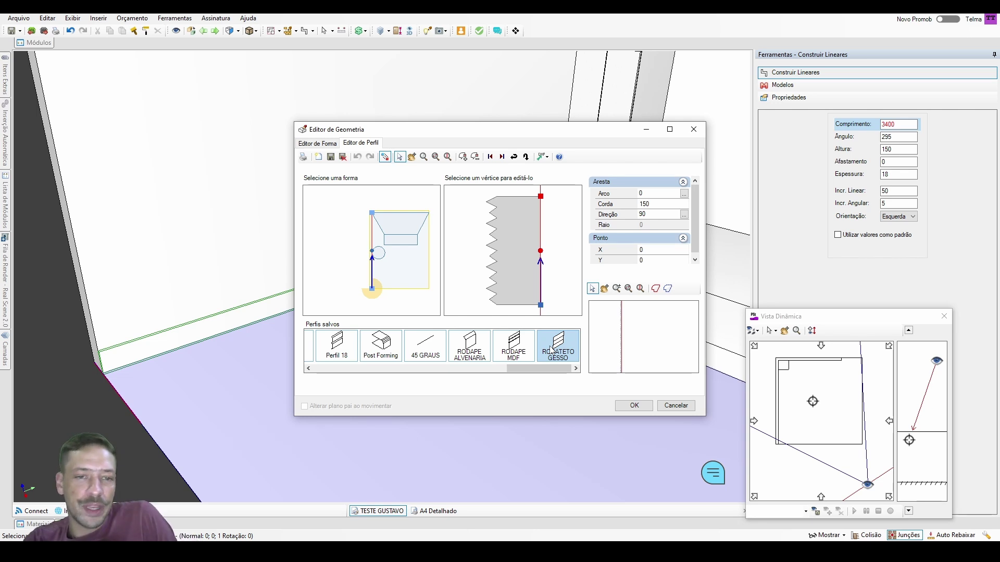
{"action": "left_click", "coordinate": [519, 354]}
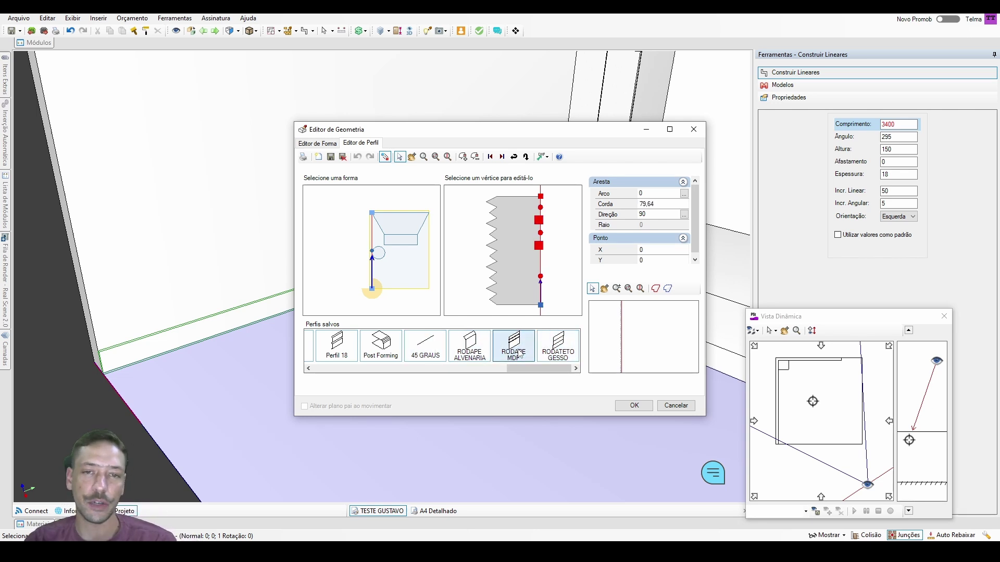
{"action": "left_click", "coordinate": [634, 406]}
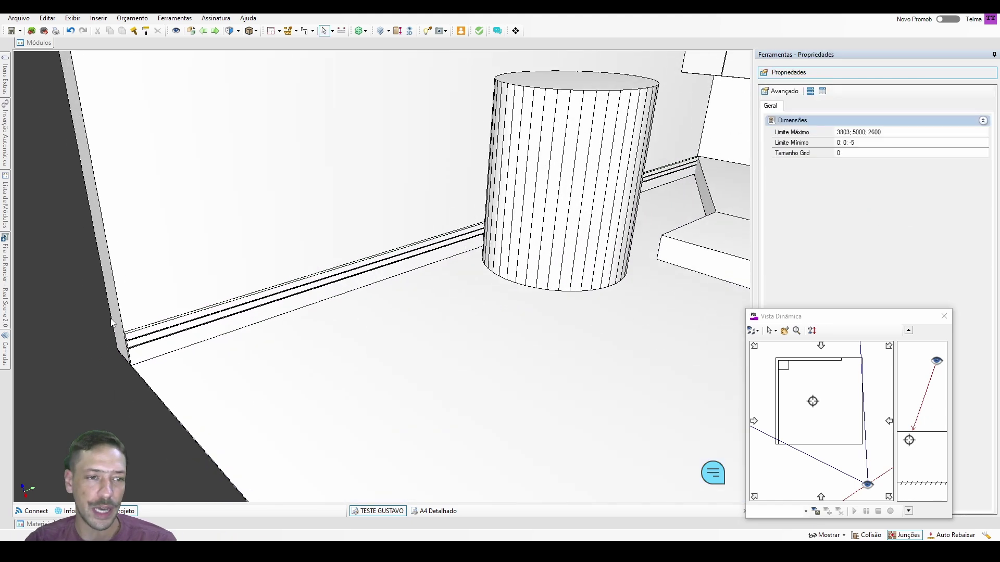
Step: Examine the profiled skirting along the wall up close and from across the room
{"action": "scroll", "coordinate": [112, 322], "scroll_direction": "up", "scroll_amount": 5}
{"action": "middle_click_drag", "start_coordinate": [277, 375], "coordinate": [416, 379]}
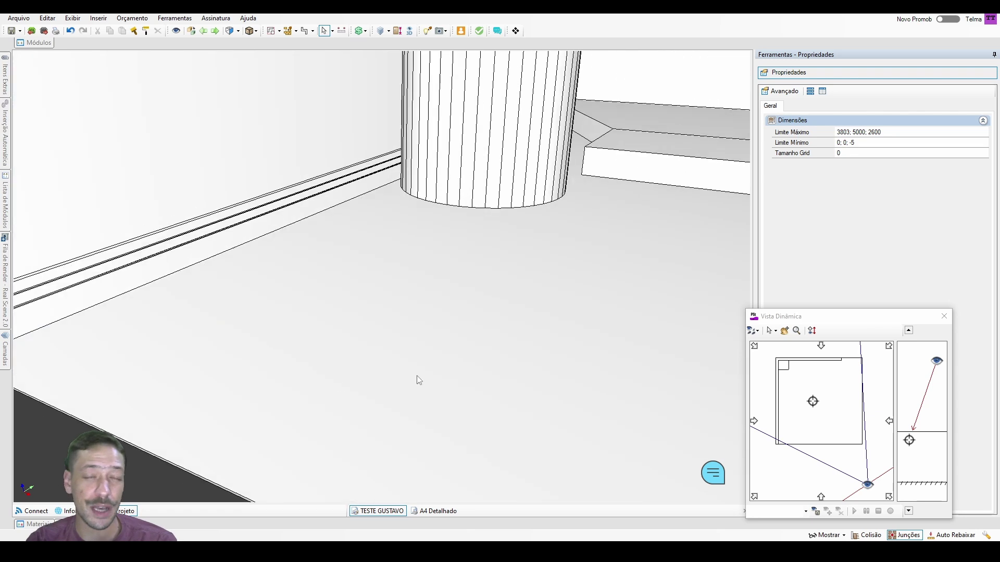
{"action": "scroll", "coordinate": [419, 380], "scroll_direction": "down", "scroll_amount": 8}
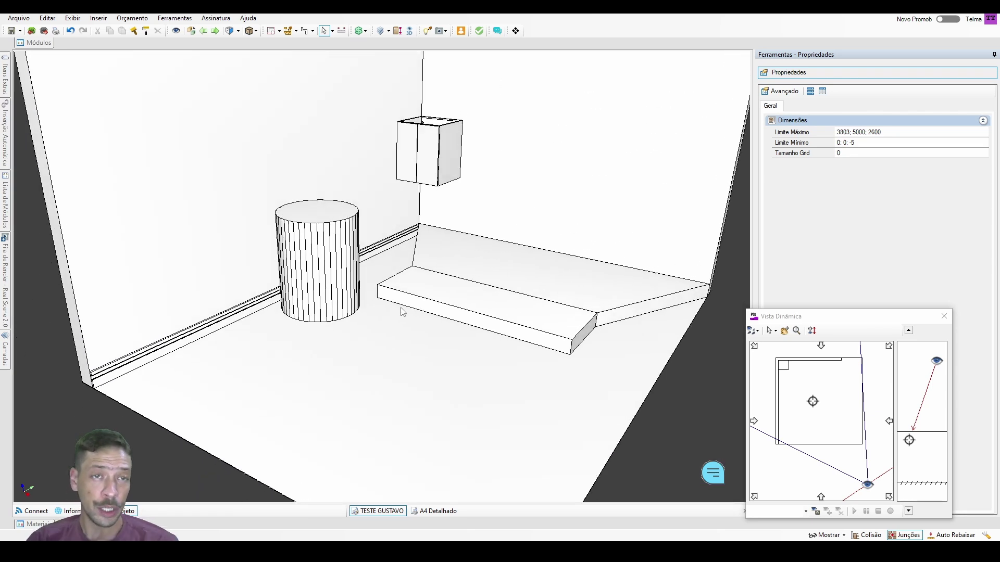
{"action": "middle_click_drag", "start_coordinate": [440, 269], "coordinate": [460, 314]}
{"action": "scroll", "coordinate": [460, 315], "scroll_direction": "down", "scroll_amount": 6}
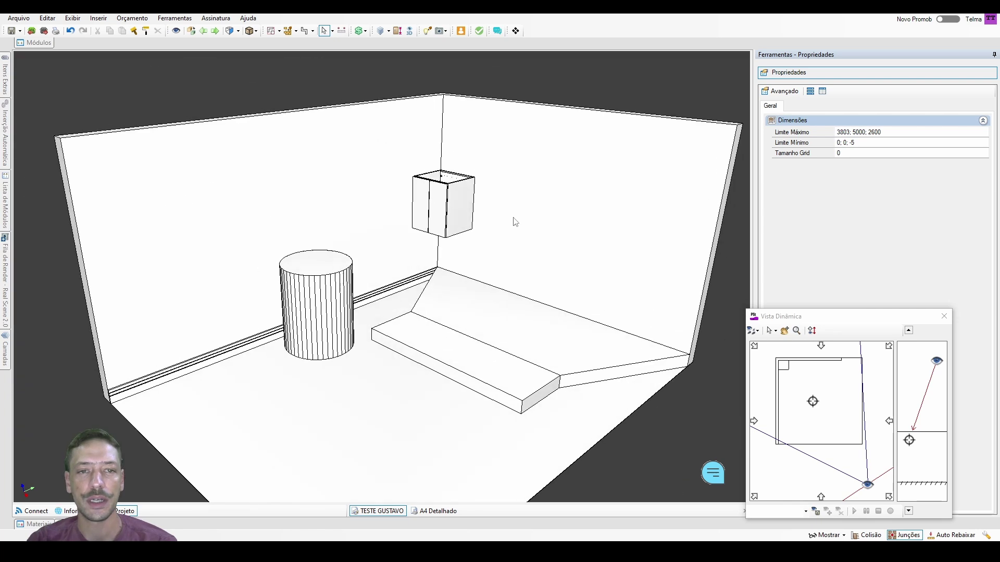
Step: Select in turn the wall behind the cylinder, the hanging cabinet and the wall behind the raised platform
{"action": "left_click", "coordinate": [431, 211]}
{"action": "left_click", "coordinate": [460, 204]}
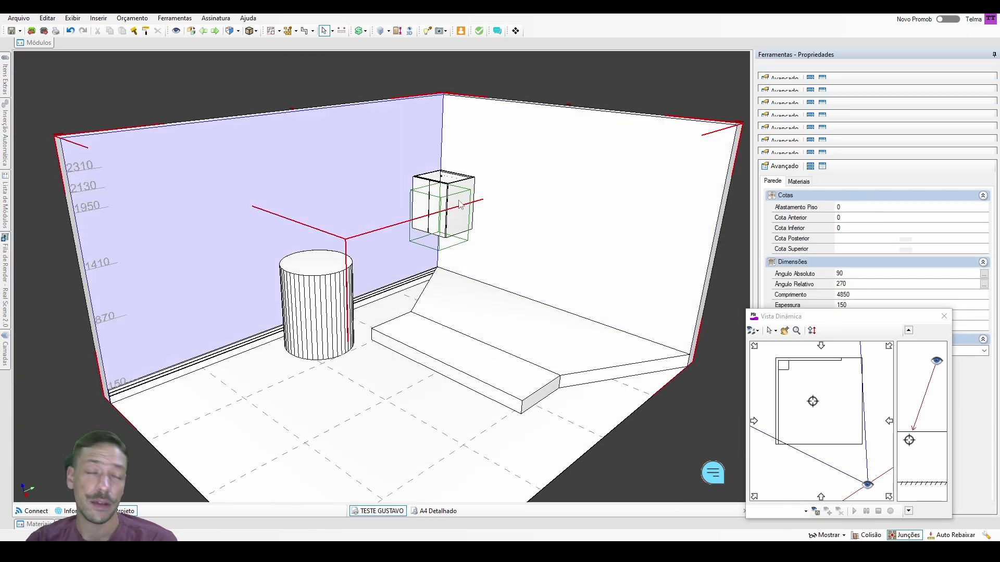
{"action": "left_click", "coordinate": [461, 203]}
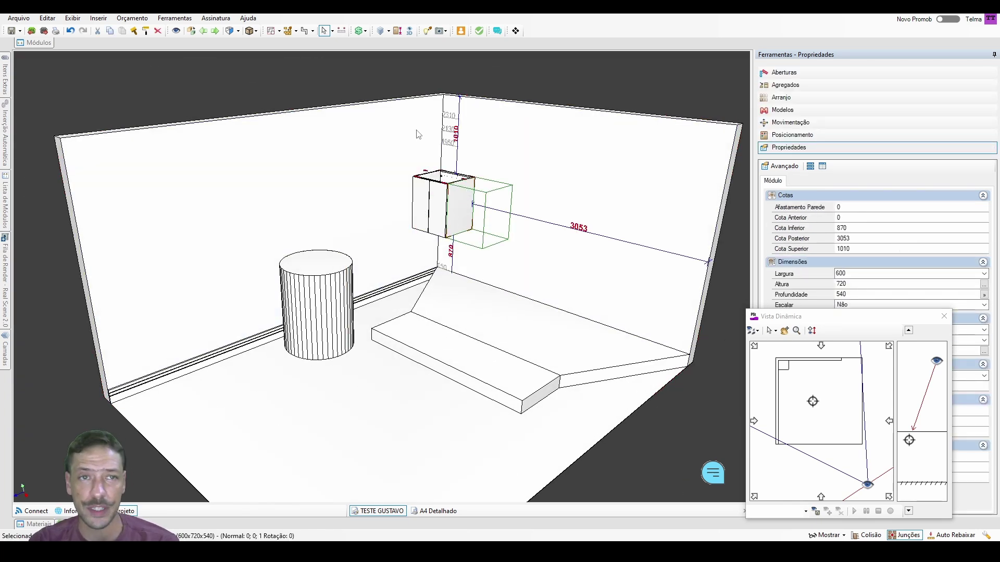
{"action": "left_click", "coordinate": [513, 161]}
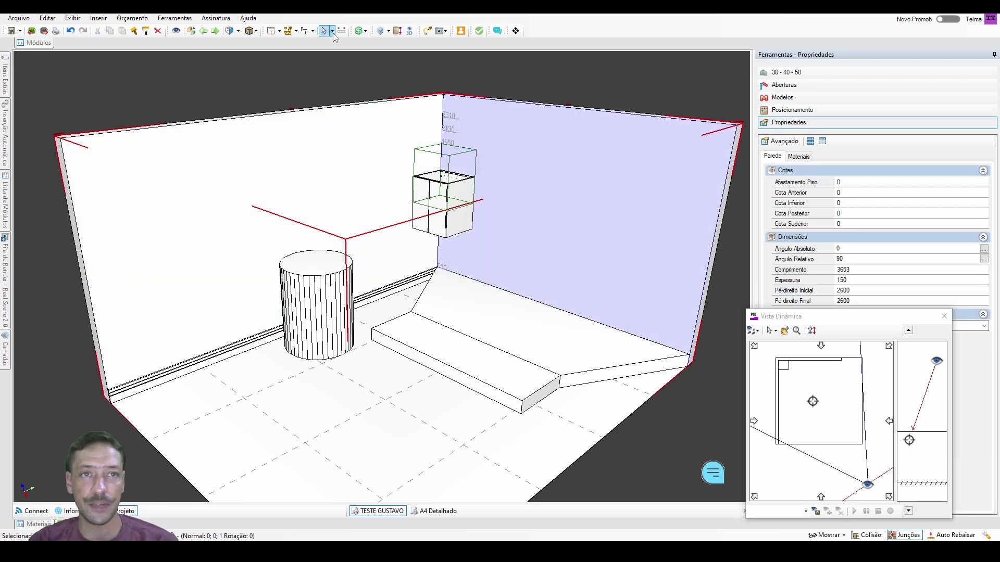
Step: Shift the room view slightly upward with the Pan tool
{"action": "left_click", "coordinate": [333, 31]}
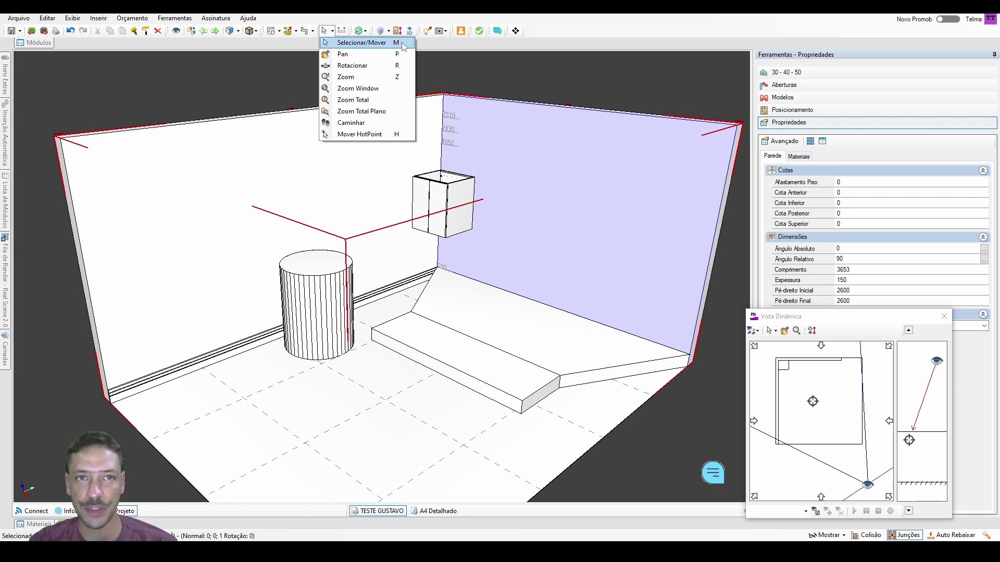
{"action": "left_click", "coordinate": [371, 54]}
{"action": "mouse_move", "coordinate": [496, 155]}
{"action": "left_mouse_down"}
{"action": "mouse_move", "coordinate": [409, 158]}
{"action": "mouse_move", "coordinate": [469, 136]}
{"action": "mouse_move", "coordinate": [655, 136]}
{"action": "mouse_move", "coordinate": [370, 150]}
{"action": "mouse_move", "coordinate": [623, 148]}
{"action": "mouse_move", "coordinate": [460, 133]}
{"action": "mouse_move", "coordinate": [512, 140]}
{"action": "mouse_move", "coordinate": [498, 140]}
{"action": "left_mouse_up"}
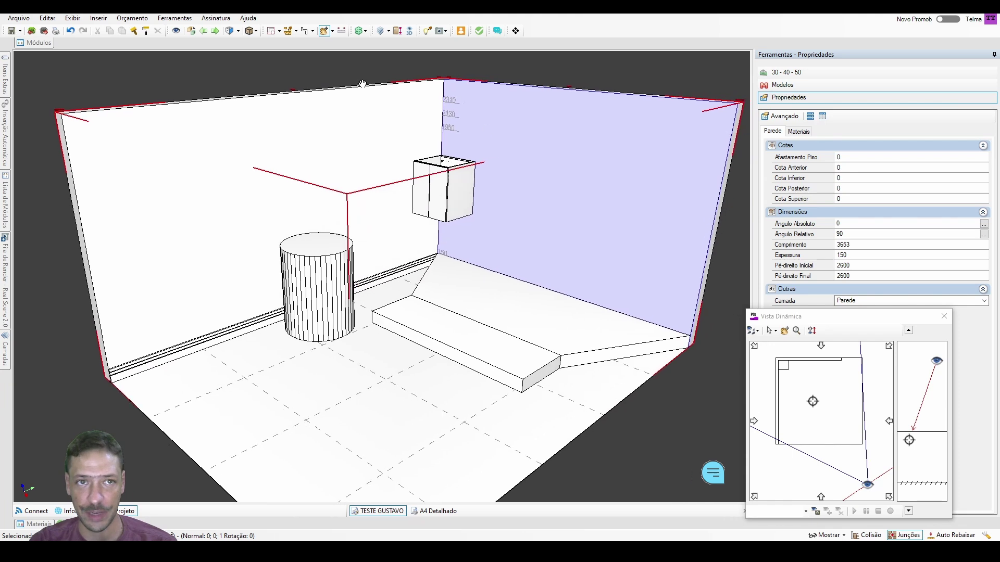
Step: Rotate the 3D view of the room vertically and horizontally with the Rotacionar tool
{"action": "left_click", "coordinate": [334, 35]}
{"action": "left_click", "coordinate": [365, 68]}
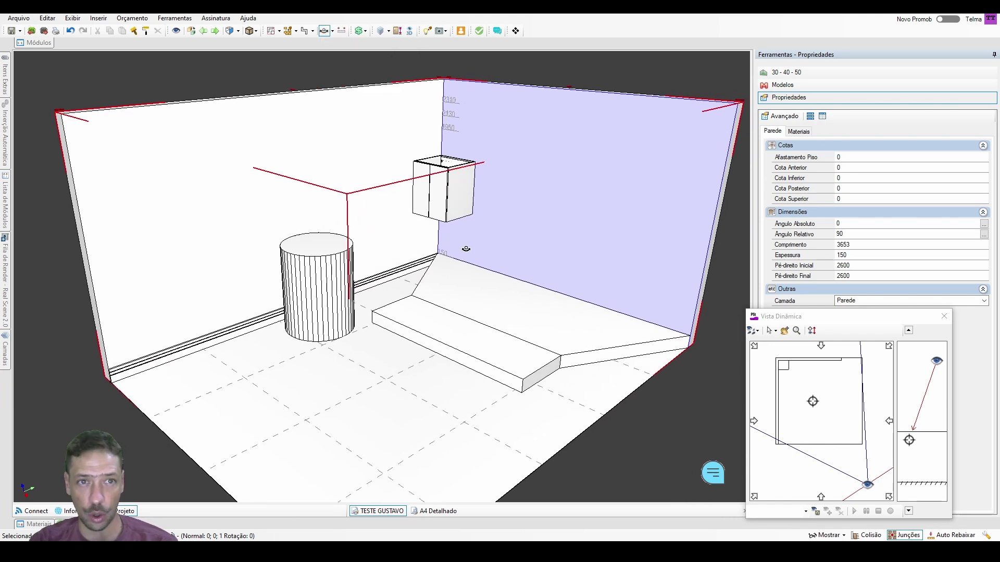
{"action": "left_click_drag", "start_coordinate": [465, 248], "coordinate": [460, 323]}
{"action": "scroll", "coordinate": [445, 289], "scroll_direction": "up", "scroll_amount": 5}
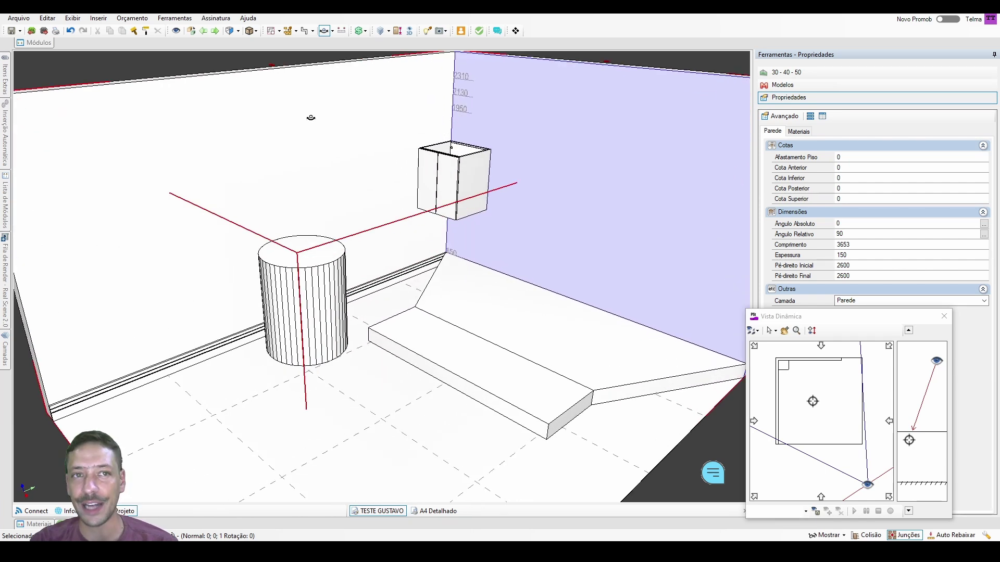
{"action": "left_click_drag", "start_coordinate": [387, 242], "coordinate": [469, 253]}
Step: Zoom in on the hanging cabinet's upper corner in two passes, and zoom back out until the whole cabinet shows
{"action": "left_click", "coordinate": [332, 31]}
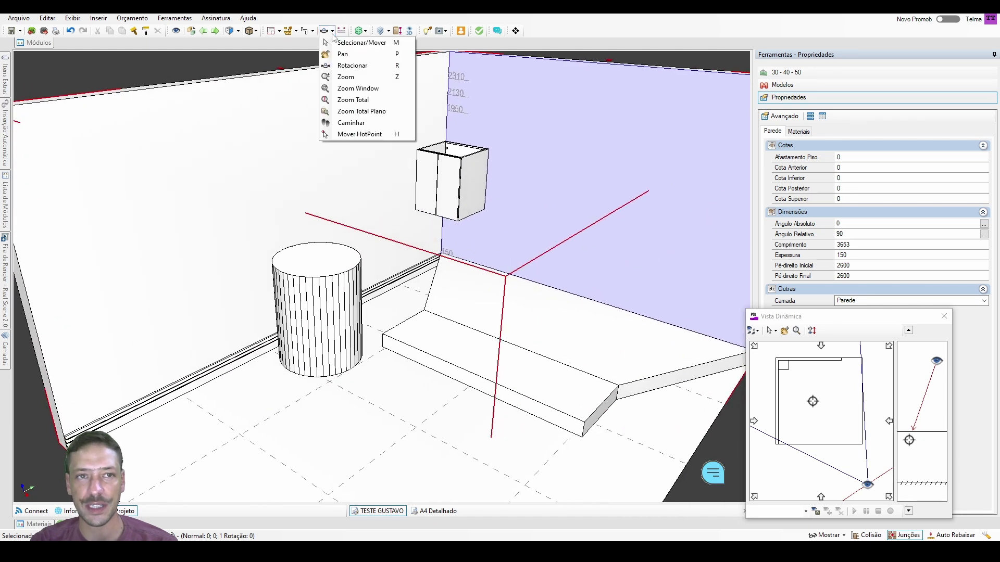
{"action": "left_click", "coordinate": [352, 79]}
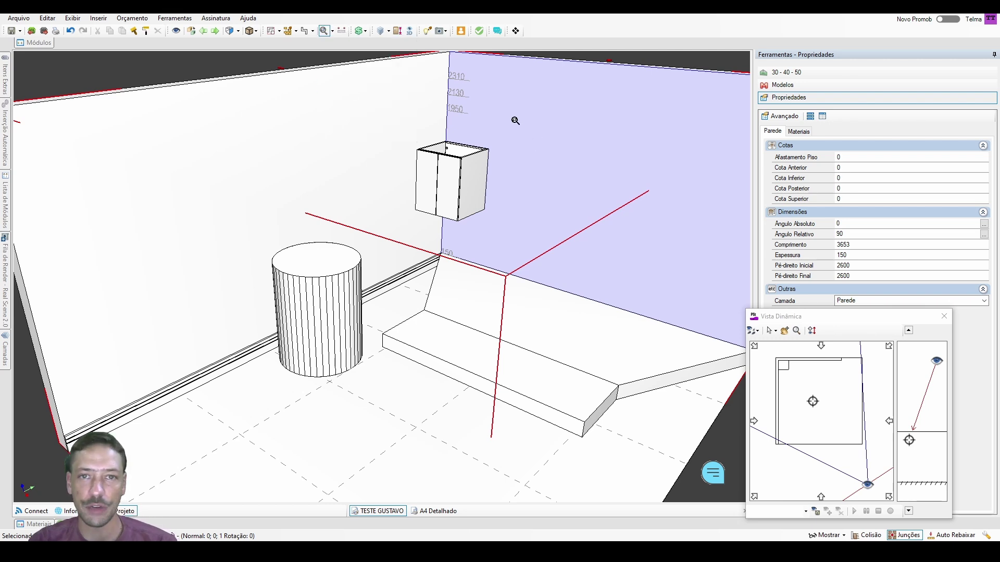
{"action": "left_click_drag", "start_coordinate": [515, 121], "coordinate": [580, 174]}
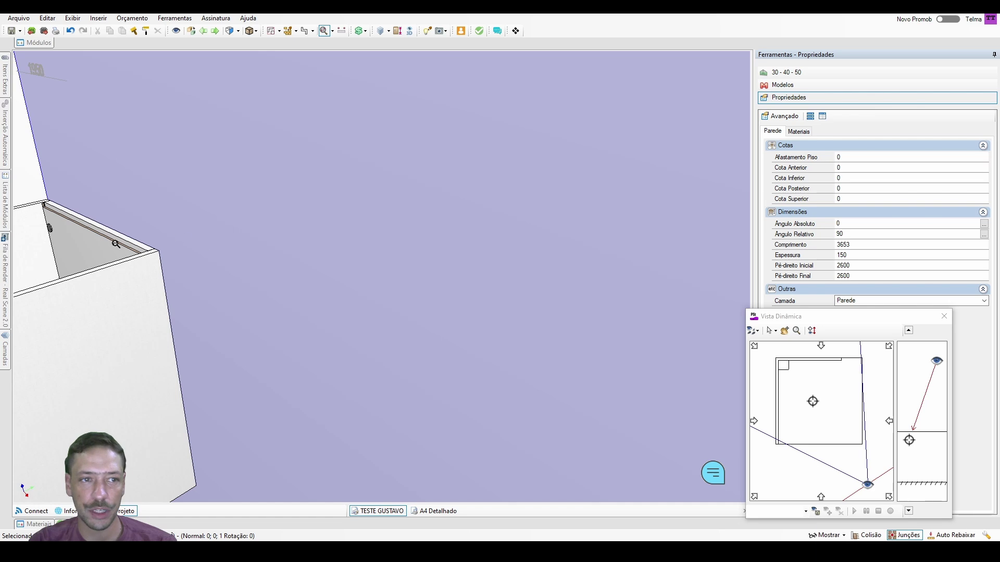
{"action": "left_click_drag", "start_coordinate": [116, 244], "coordinate": [183, 276]}
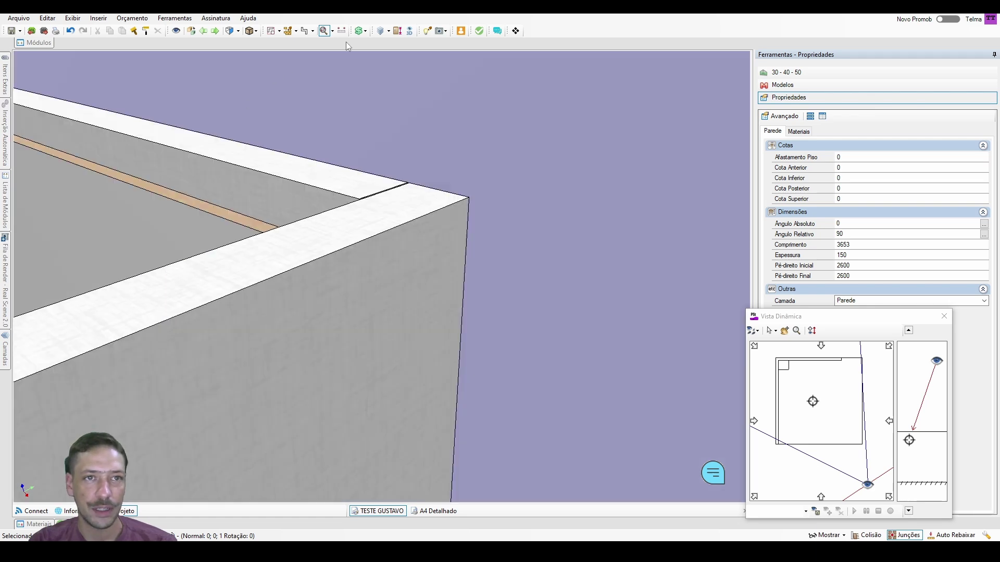
{"action": "scroll", "coordinate": [373, 212], "scroll_direction": "down", "scroll_amount": 1}
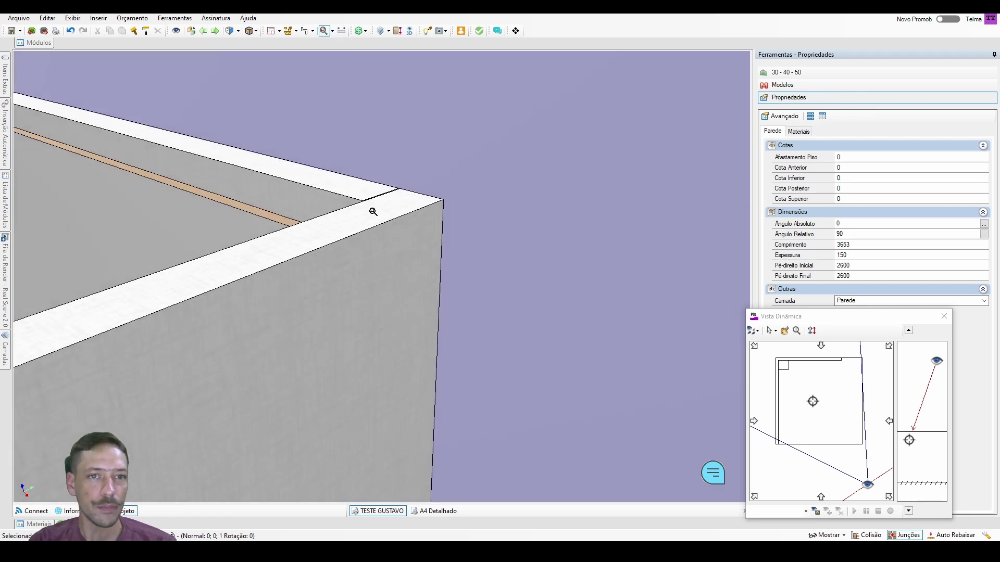
{"action": "scroll", "coordinate": [373, 211], "scroll_direction": "down", "scroll_amount": 5}
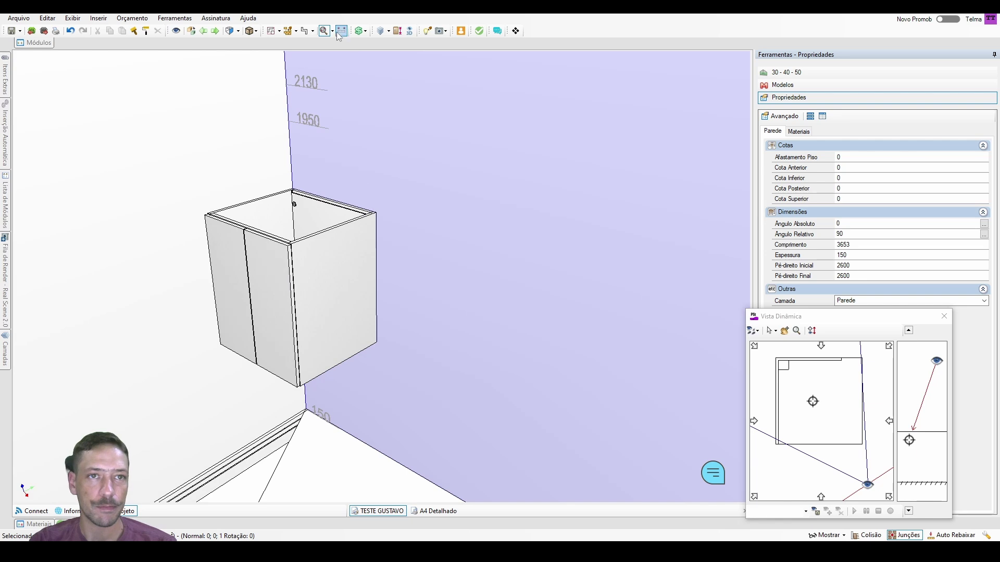
Step: Fit the whole room in the view with Zoom Total
{"action": "left_click", "coordinate": [332, 31]}
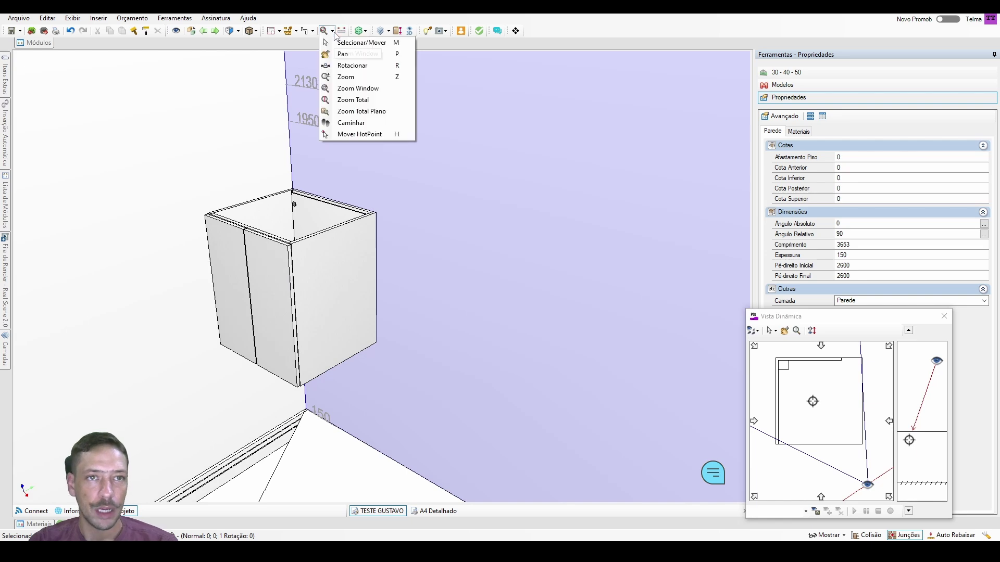
{"action": "left_click", "coordinate": [354, 100]}
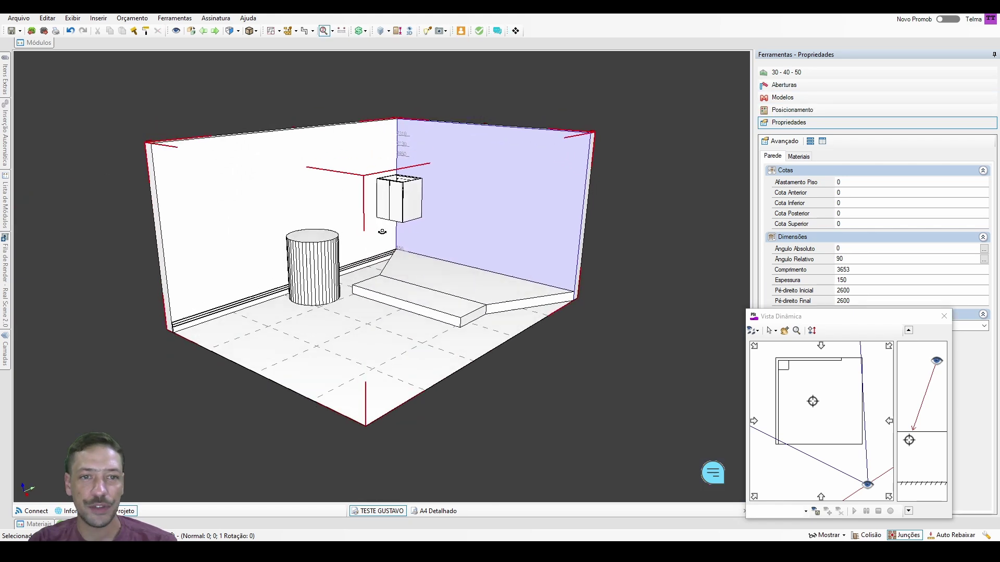
Step: Magnify the hanging cabinet's upper corner with Zoom Window, and fit the whole room in view with Zoom Total
{"action": "left_click", "coordinate": [331, 31]}
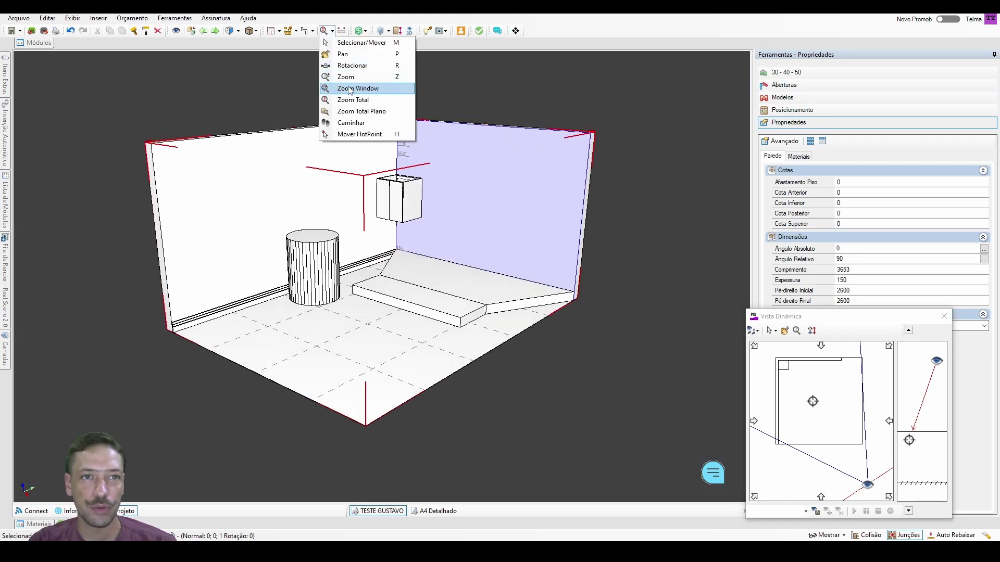
{"action": "left_click", "coordinate": [352, 89]}
{"action": "left_click", "coordinate": [426, 181]}
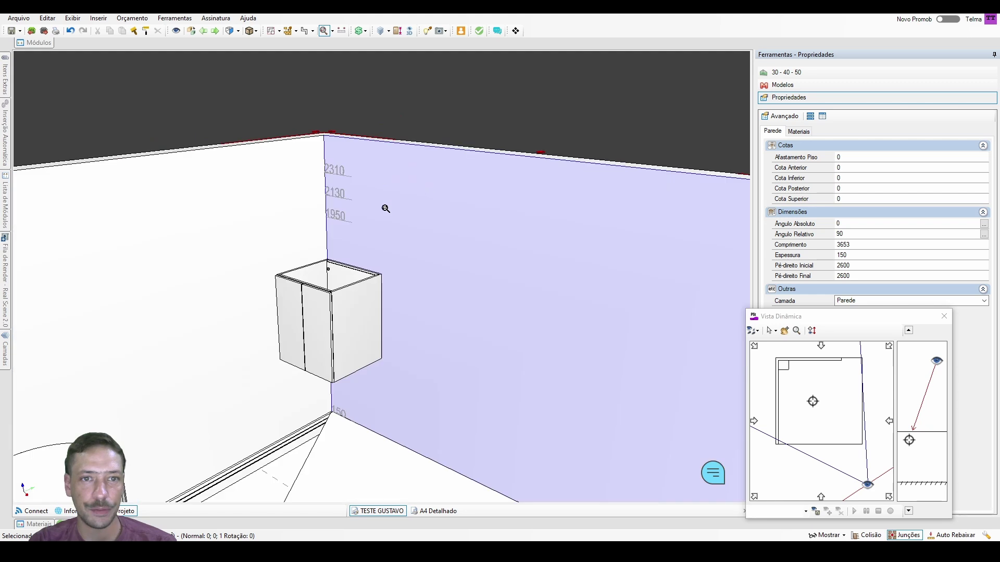
{"action": "left_click", "coordinate": [389, 282]}
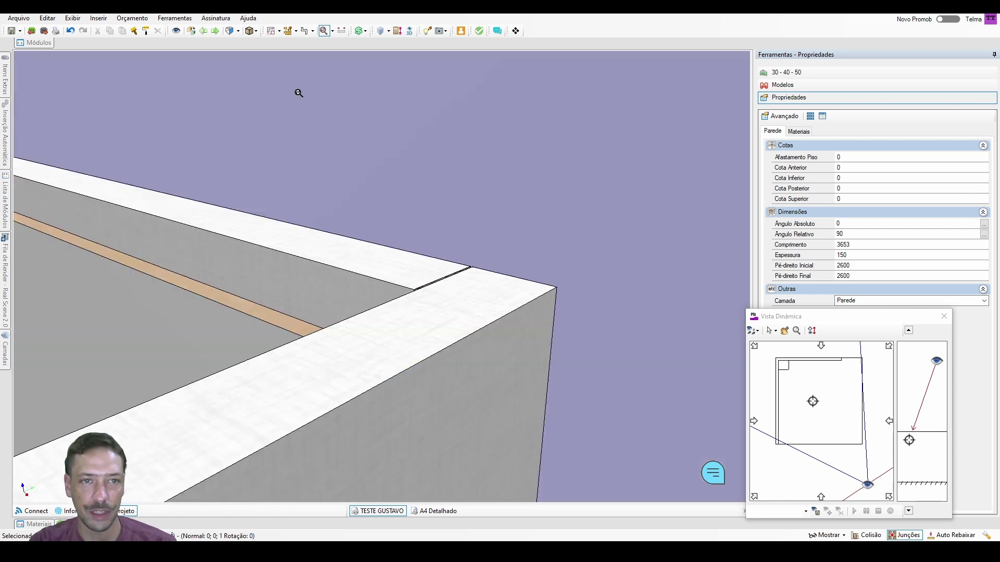
{"action": "left_click", "coordinate": [331, 32]}
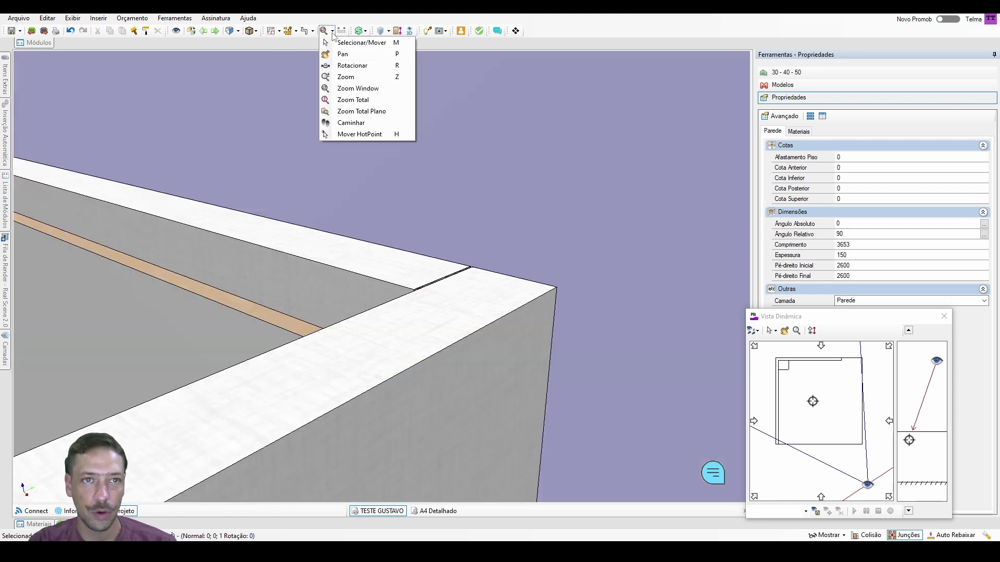
{"action": "left_click", "coordinate": [333, 100]}
Step: Measure the hanging cabinet's width between its two upper back corners with Calcular Distância
{"action": "scroll", "coordinate": [346, 239], "scroll_direction": "up", "scroll_amount": 2}
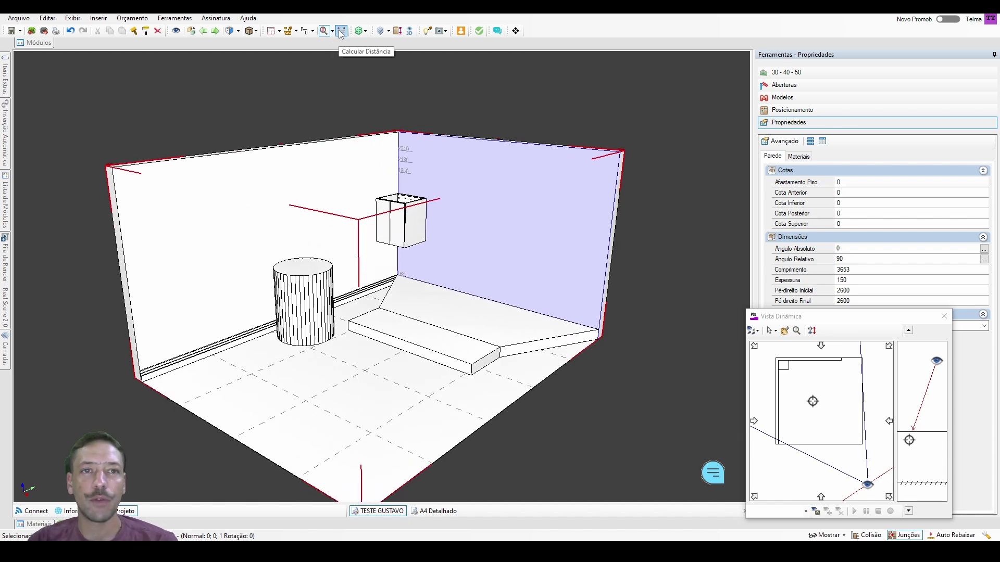
{"action": "scroll", "coordinate": [368, 277], "scroll_direction": "up", "scroll_amount": 5}
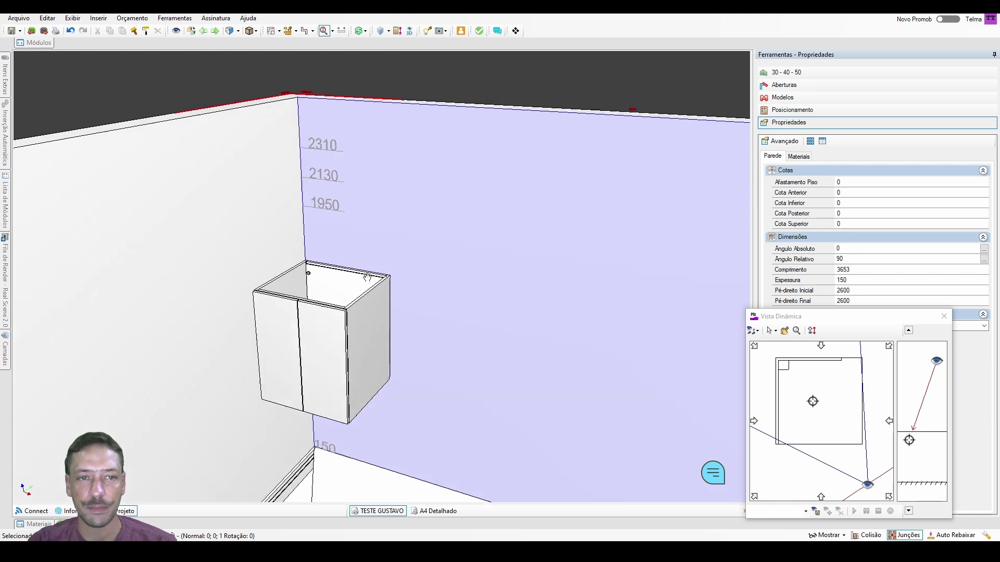
{"action": "middle_click_drag", "start_coordinate": [367, 277], "coordinate": [330, 266]}
{"action": "left_click", "coordinate": [341, 31]}
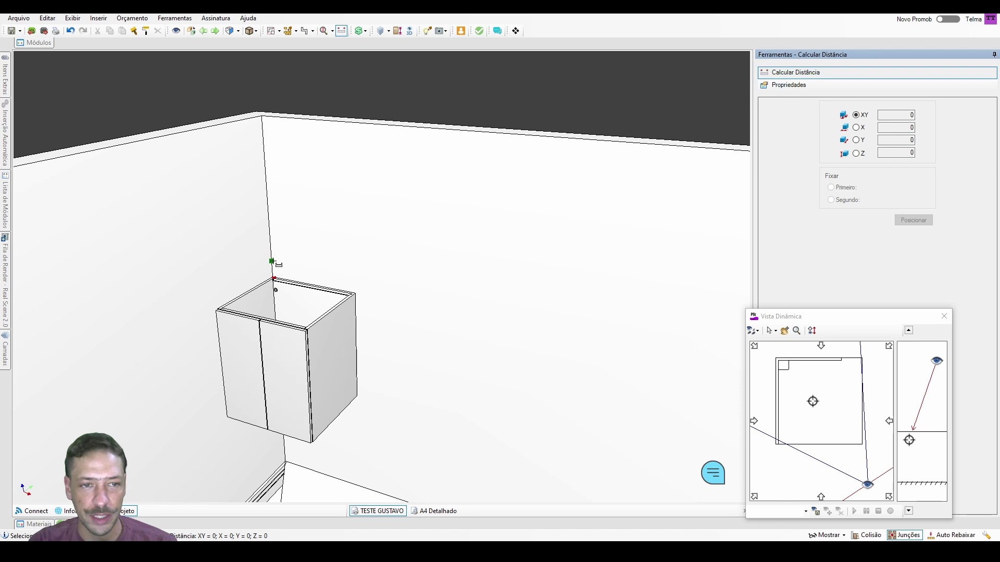
{"action": "scroll", "coordinate": [273, 277], "scroll_direction": "up", "scroll_amount": 5}
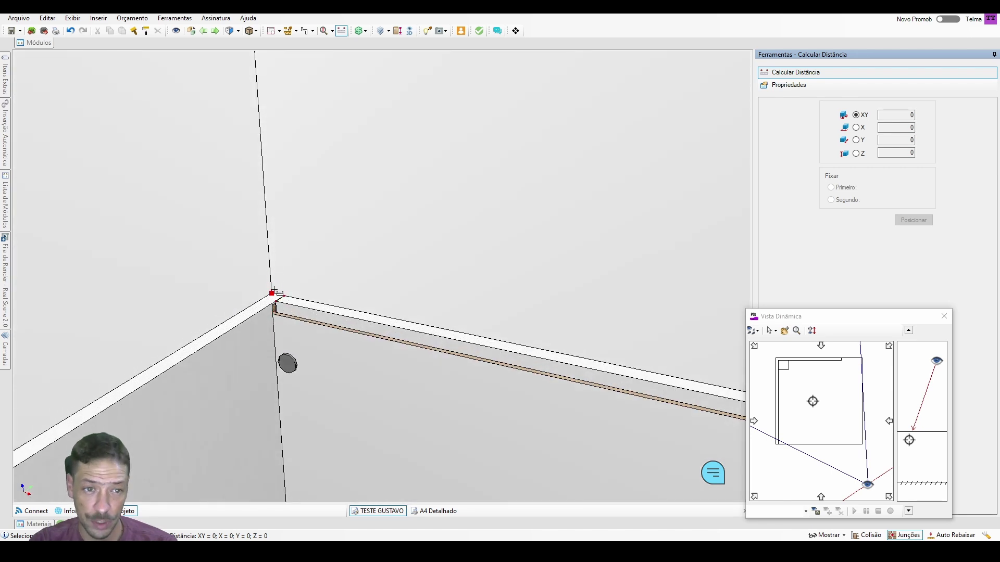
{"action": "scroll", "coordinate": [274, 292], "scroll_direction": "down", "scroll_amount": 3}
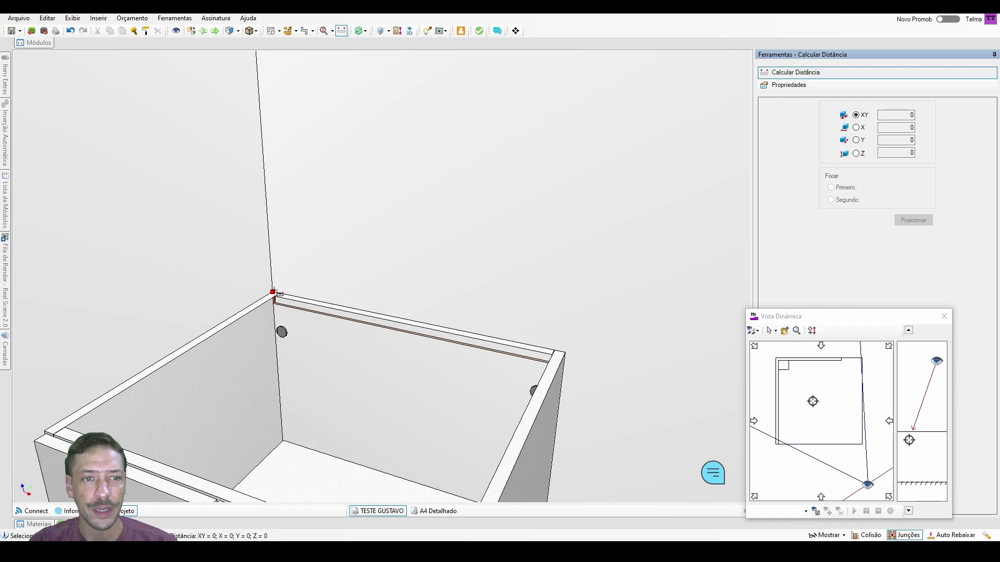
{"action": "left_click", "coordinate": [272, 293]}
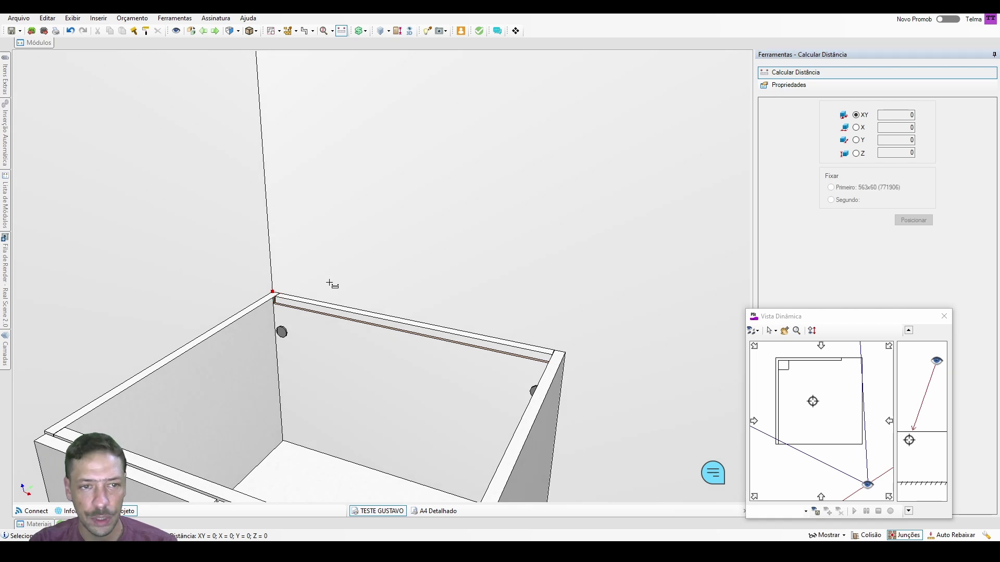
{"action": "left_click", "coordinate": [567, 353]}
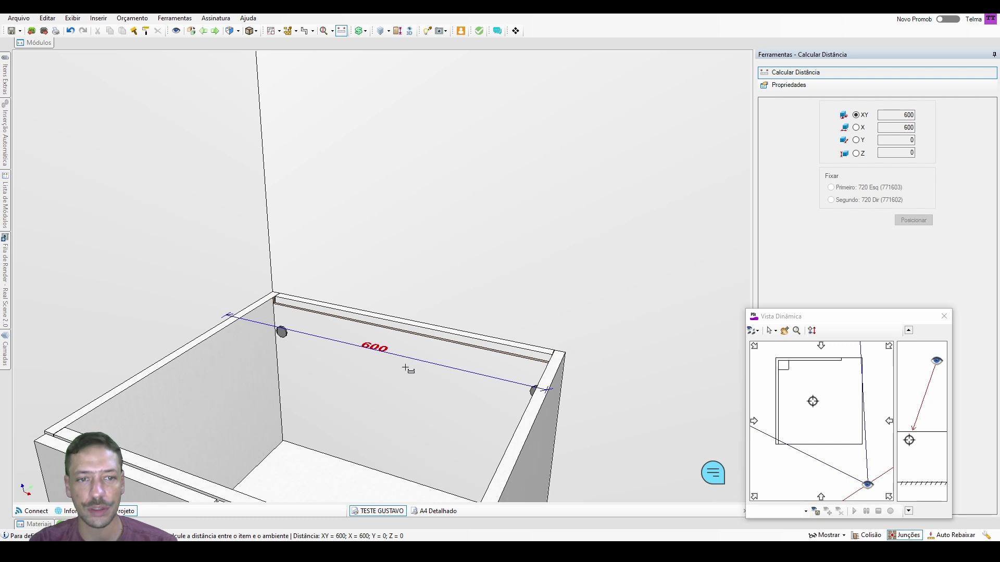
Step: Measure the diagonal across the cabinet's top from a front corner to the opposite back corner, showing its X and Y components
{"action": "scroll", "coordinate": [449, 415], "scroll_direction": "up", "scroll_amount": 2}
{"action": "scroll", "coordinate": [439, 416], "scroll_direction": "down", "scroll_amount": 2}
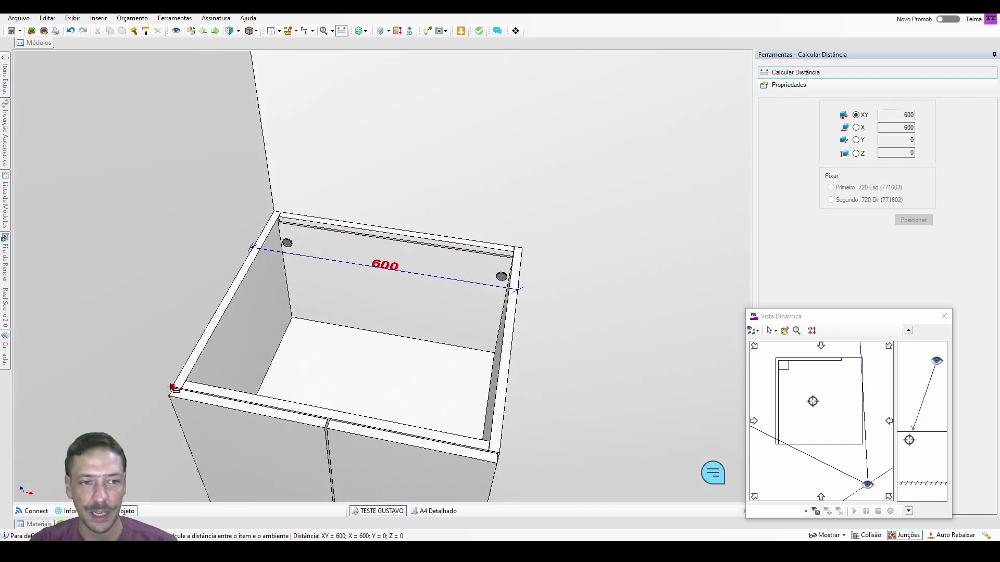
{"action": "left_click", "coordinate": [172, 387]}
{"action": "left_click", "coordinate": [522, 248]}
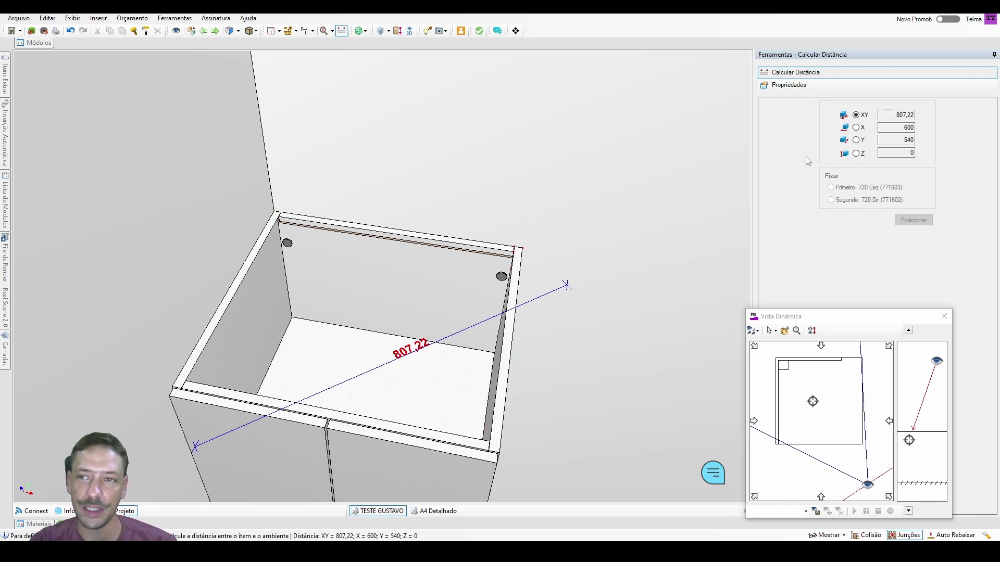
{"action": "left_click", "coordinate": [856, 127]}
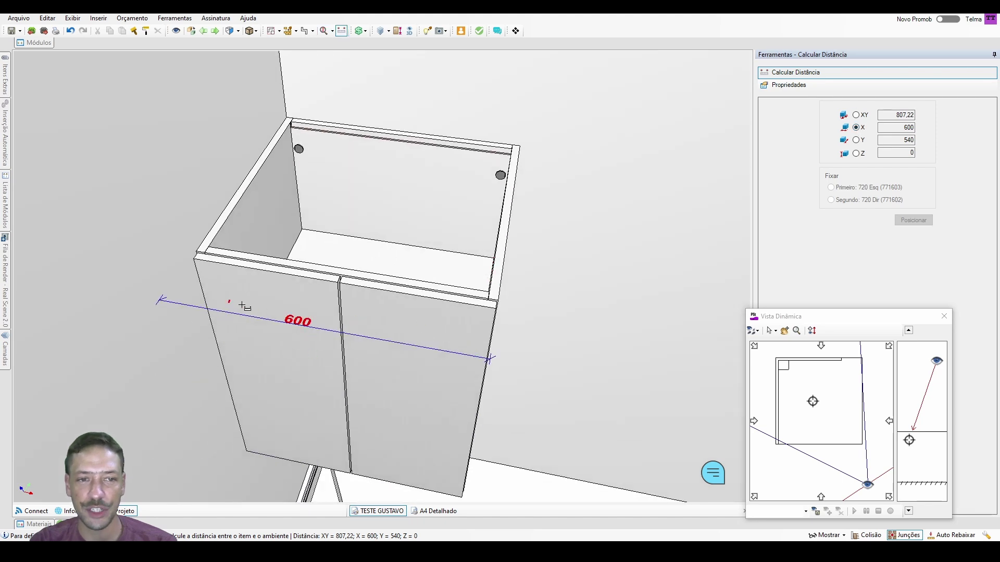
{"action": "left_click", "coordinate": [856, 141]}
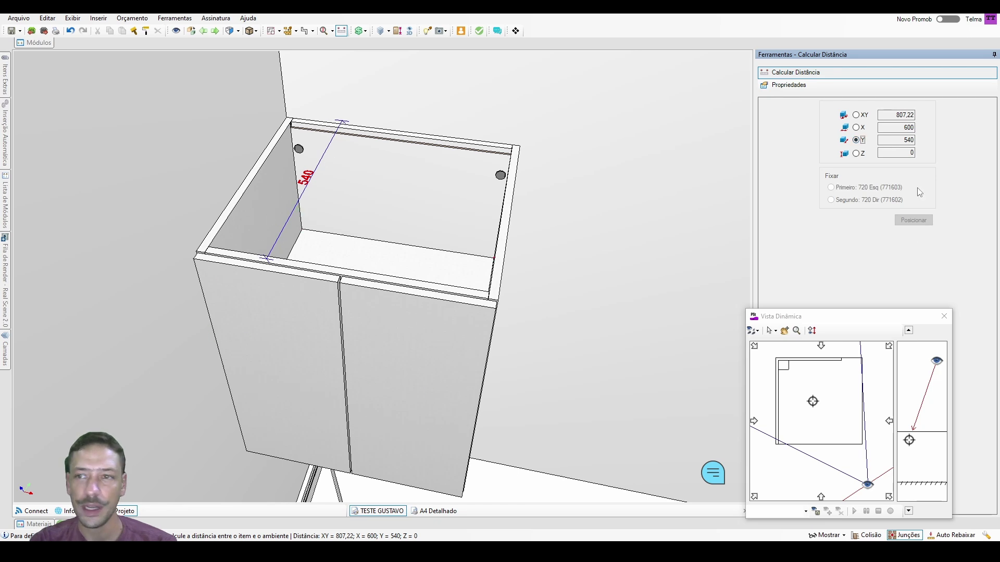
{"action": "left_click", "coordinate": [897, 153]}
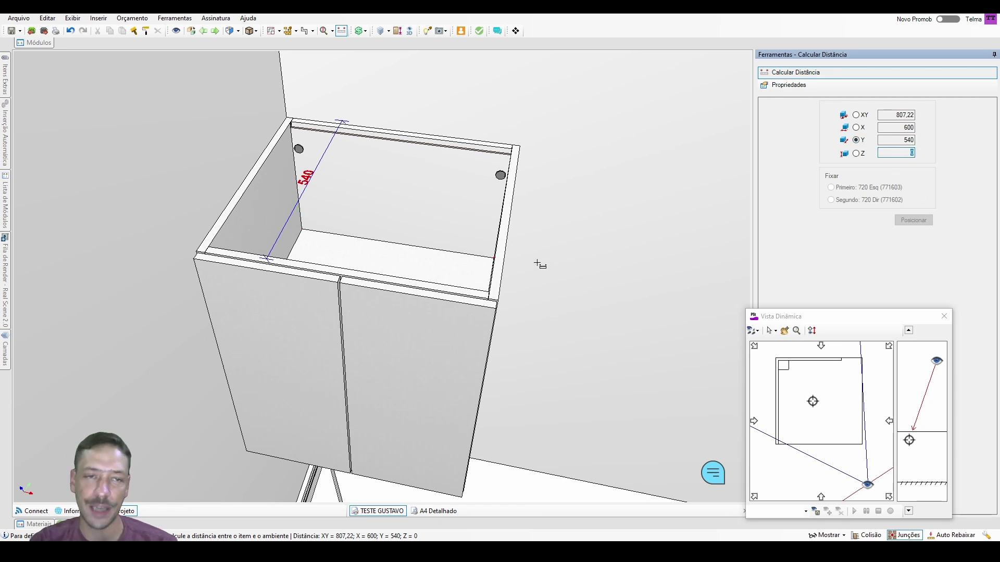
Step: Measure the distance from the cabinet's lower front corner to the diagonally opposite upper back corner
{"action": "middle_click_drag", "start_coordinate": [330, 279], "coordinate": [313, 261]}
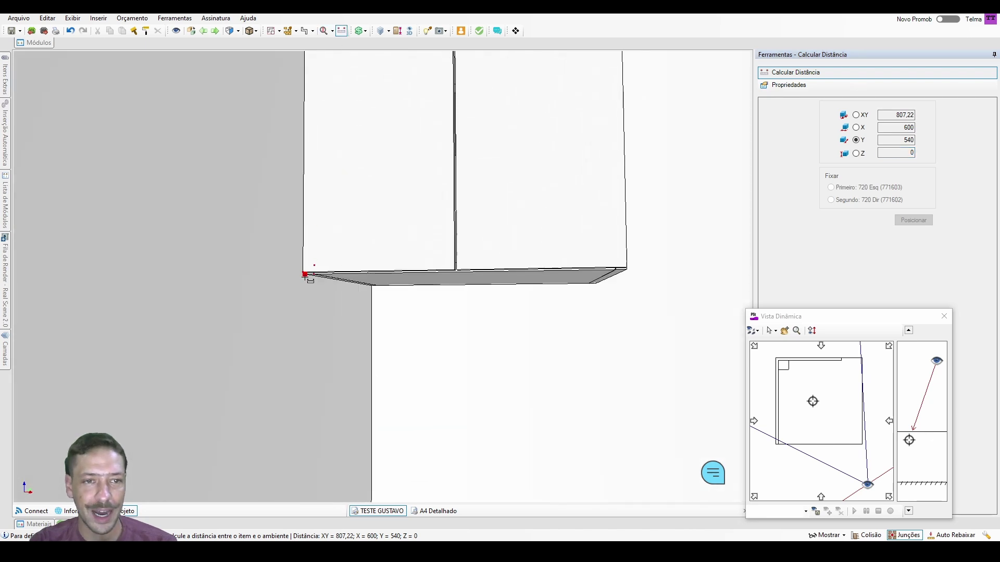
{"action": "left_click", "coordinate": [306, 275]}
{"action": "middle_click_drag", "start_coordinate": [408, 246], "coordinate": [502, 302]}
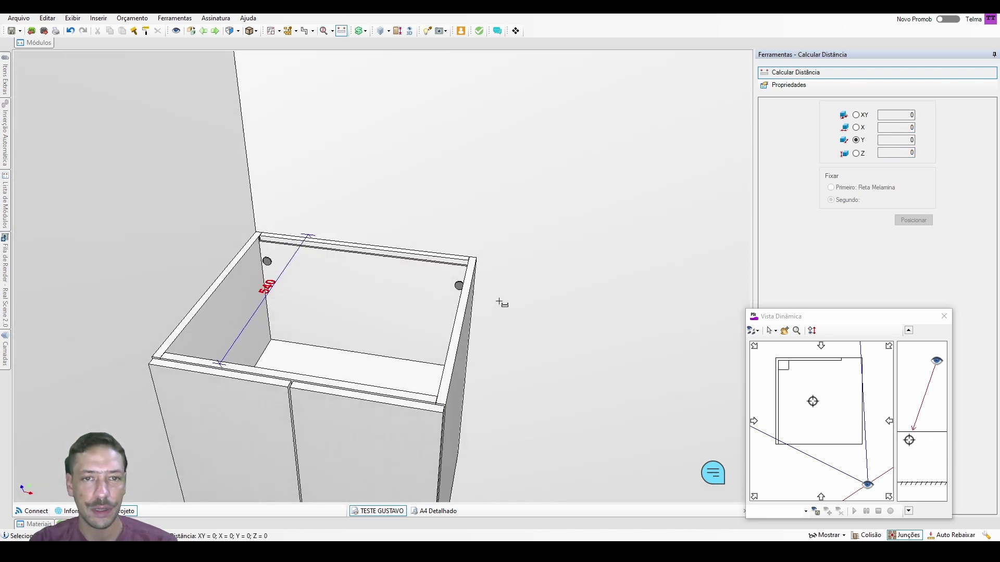
{"action": "left_click", "coordinate": [480, 259]}
{"action": "middle_click_drag", "start_coordinate": [472, 334], "coordinate": [705, 259]}
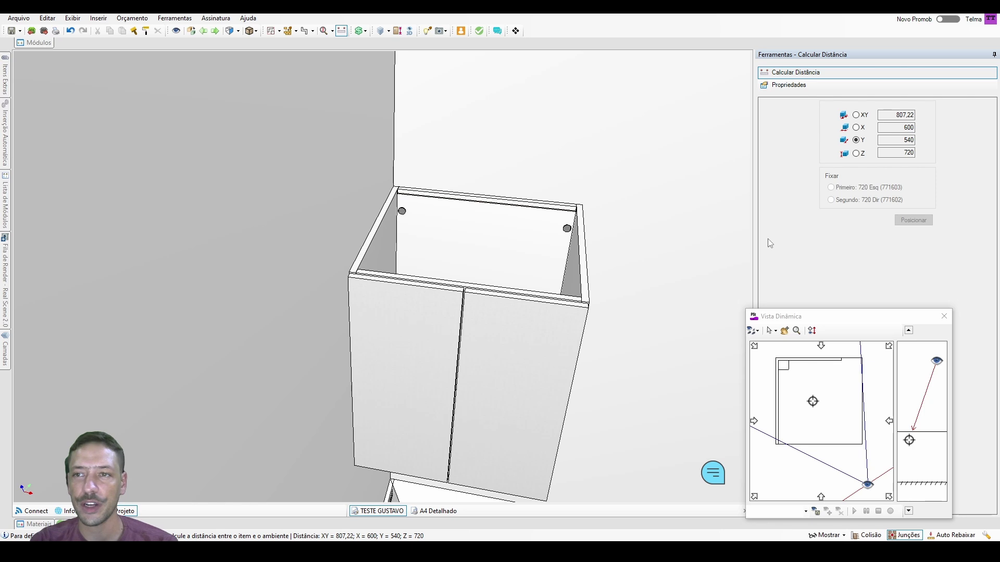
Step: Show the X, Y and Z dimensions of the cabinet measurement one after another in the 3D view
{"action": "left_click", "coordinate": [856, 128]}
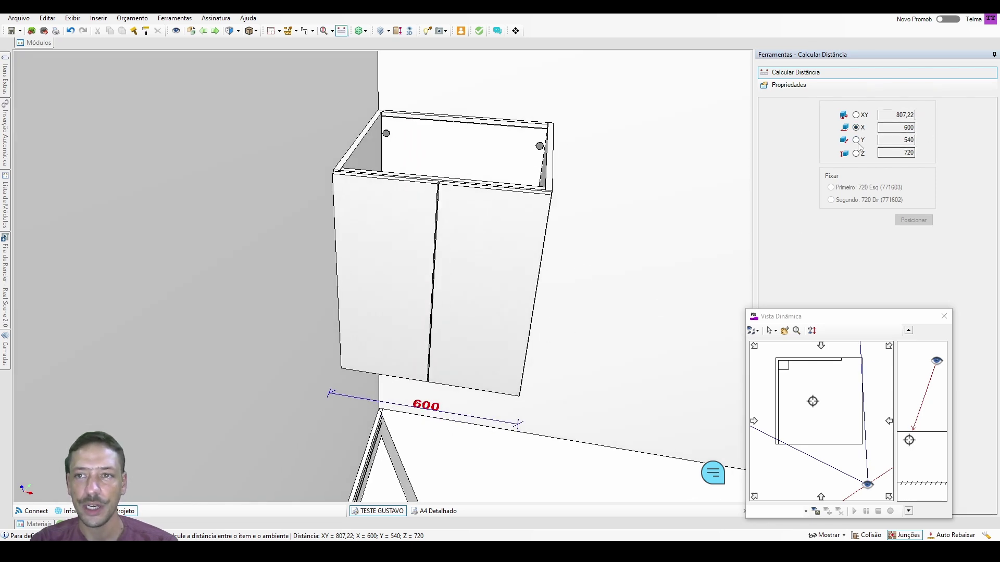
{"action": "left_click", "coordinate": [856, 140]}
{"action": "mouse_move", "coordinate": [458, 335]}
{"action": "middle_mouse_down"}
{"action": "mouse_move", "coordinate": [424, 208]}
{"action": "mouse_move", "coordinate": [438, 304]}
{"action": "mouse_move", "coordinate": [425, 229]}
{"action": "mouse_move", "coordinate": [414, 285]}
{"action": "mouse_move", "coordinate": [354, 333]}
{"action": "mouse_move", "coordinate": [365, 370]}
{"action": "middle_mouse_up"}
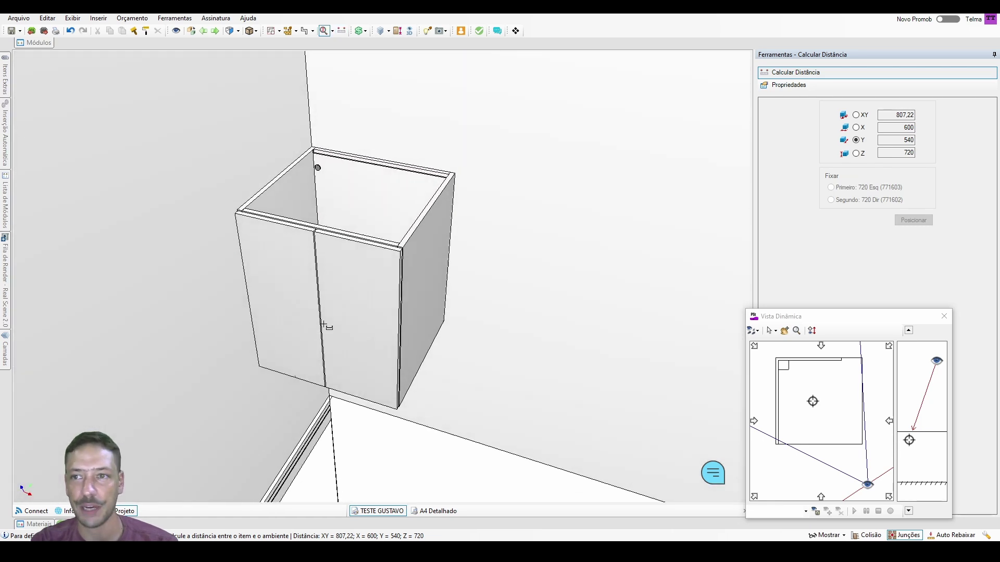
{"action": "left_click", "coordinate": [856, 153]}
{"action": "middle_click_drag", "start_coordinate": [302, 343], "coordinate": [307, 379]}
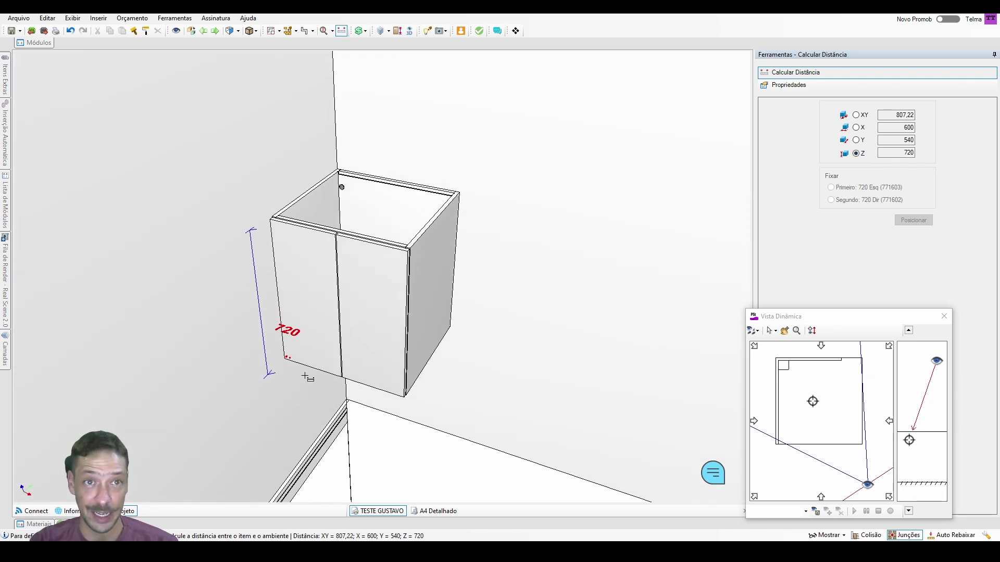
{"action": "left_click", "coordinate": [365, 31]}
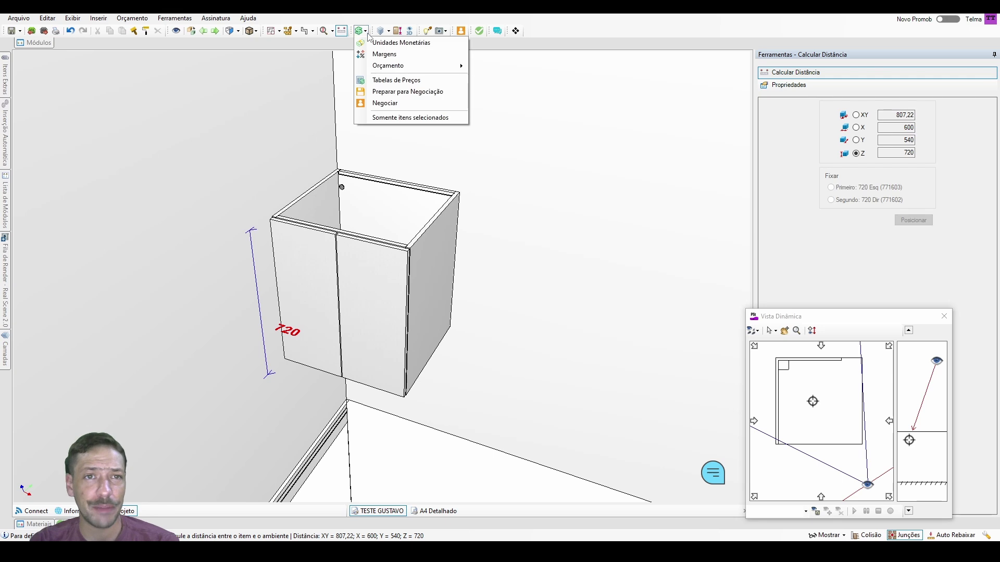
{"action": "mouse_move", "coordinate": [416, 66]}
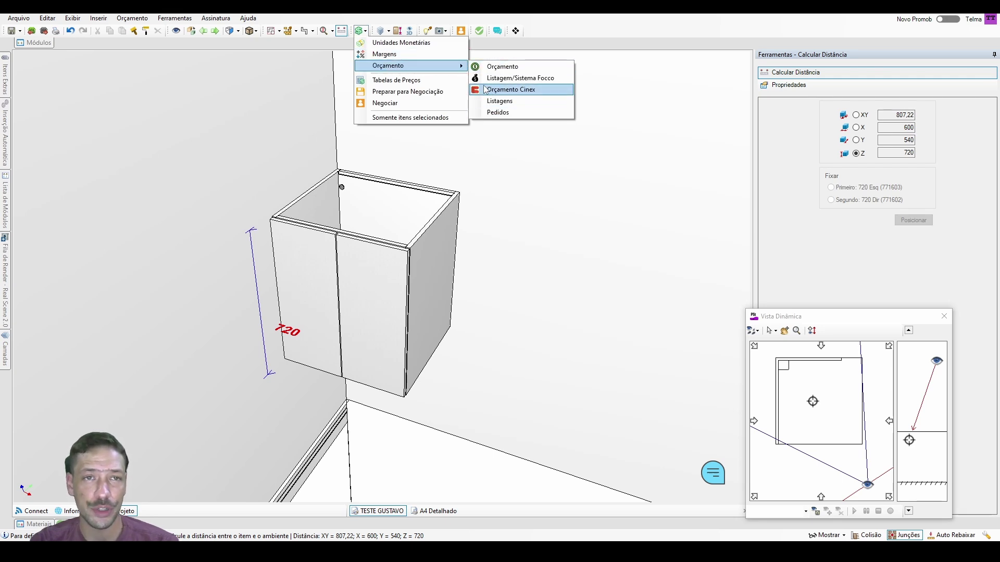
{"action": "left_click", "coordinate": [447, 170]}
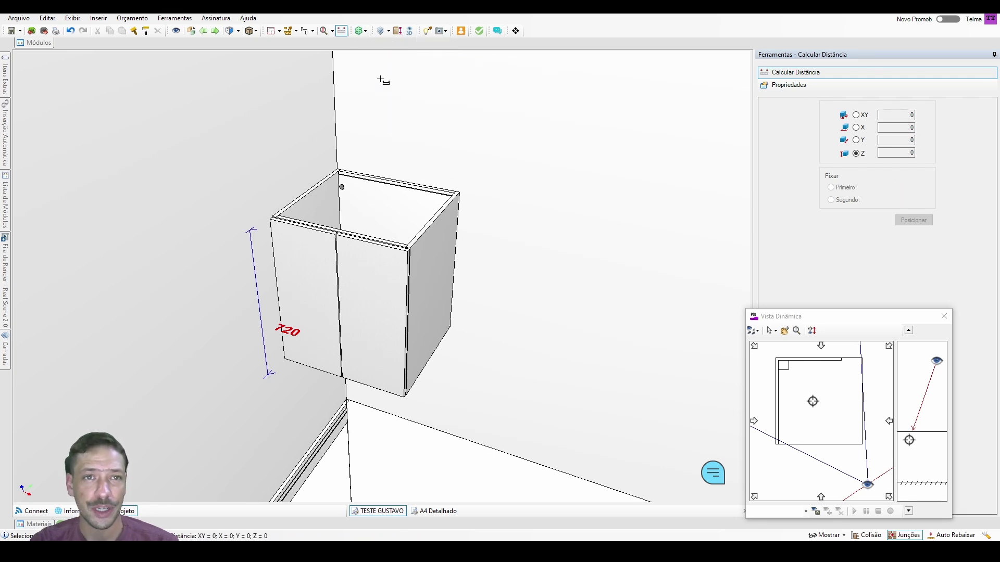
{"action": "left_click", "coordinate": [383, 32]}
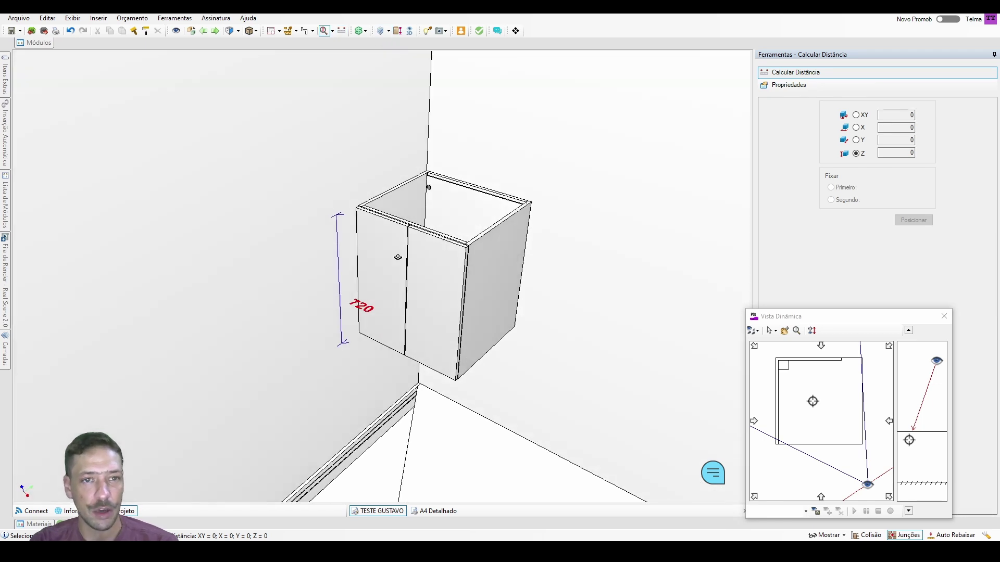
{"action": "left_click", "coordinate": [388, 31]}
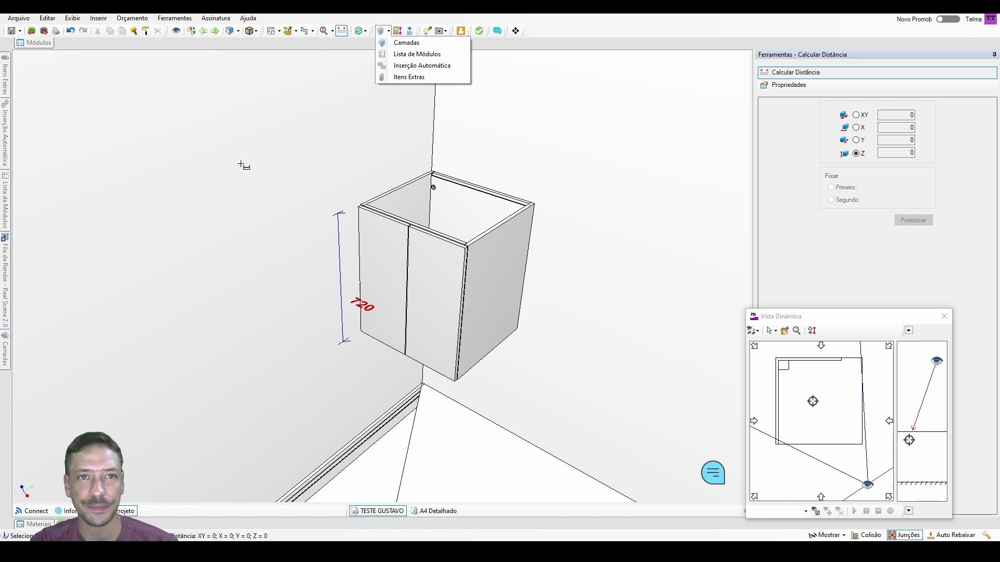
{"action": "left_click", "coordinate": [379, 101]}
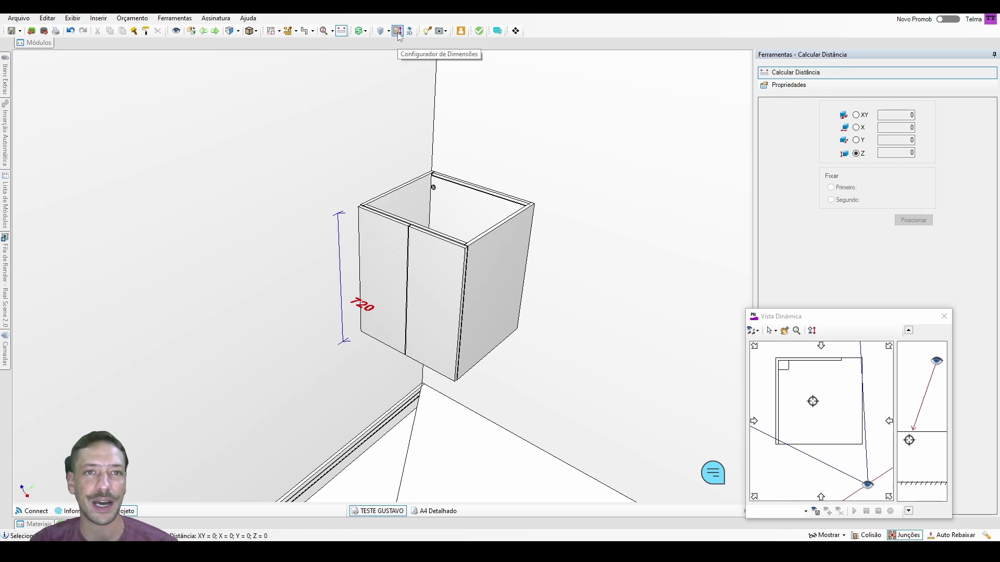
Step: Open the Configurador de Dimensões, collapse and expand its Promob tree, and close it with no dimension changes
{"action": "left_click", "coordinate": [398, 31]}
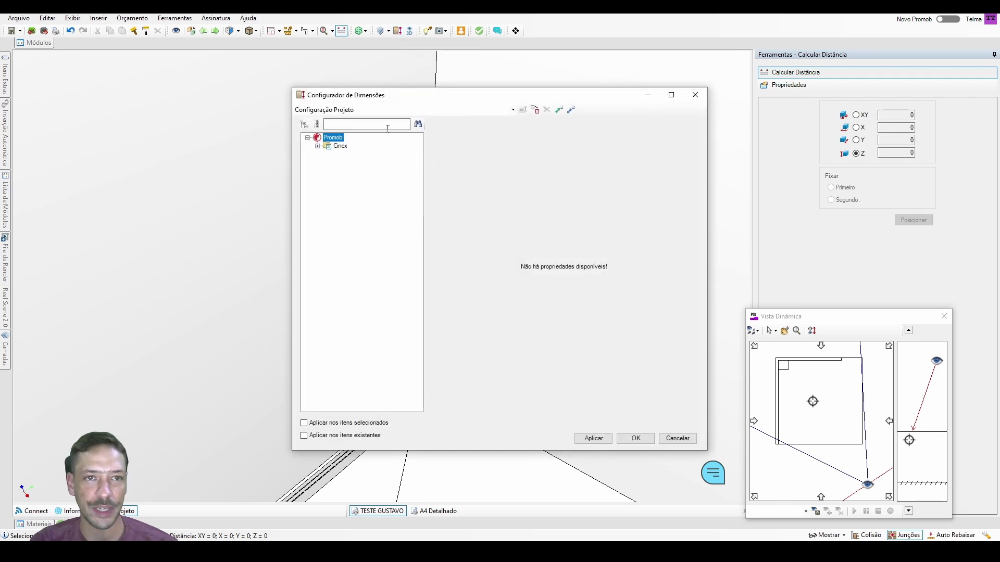
{"action": "left_click", "coordinate": [308, 138]}
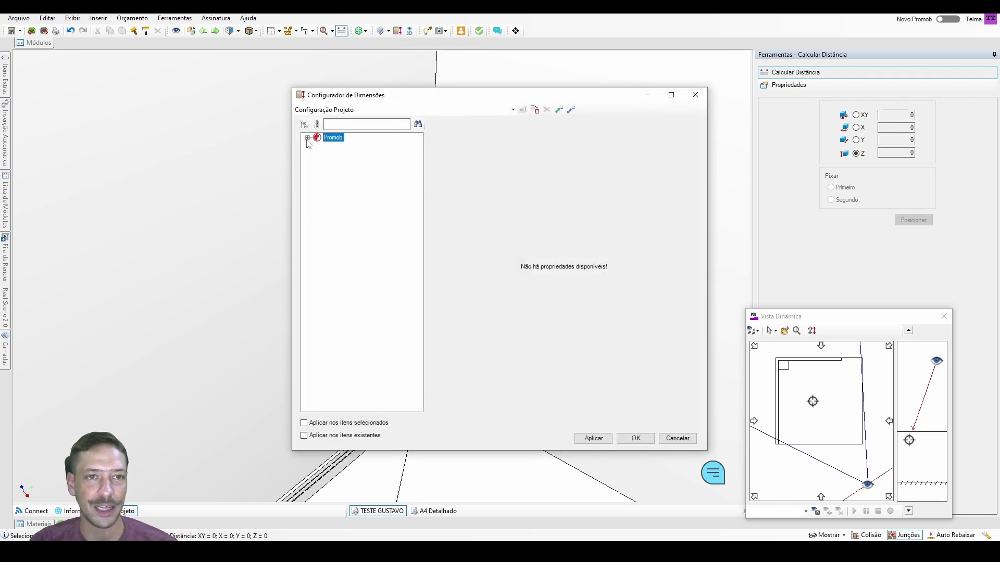
{"action": "left_click", "coordinate": [307, 138]}
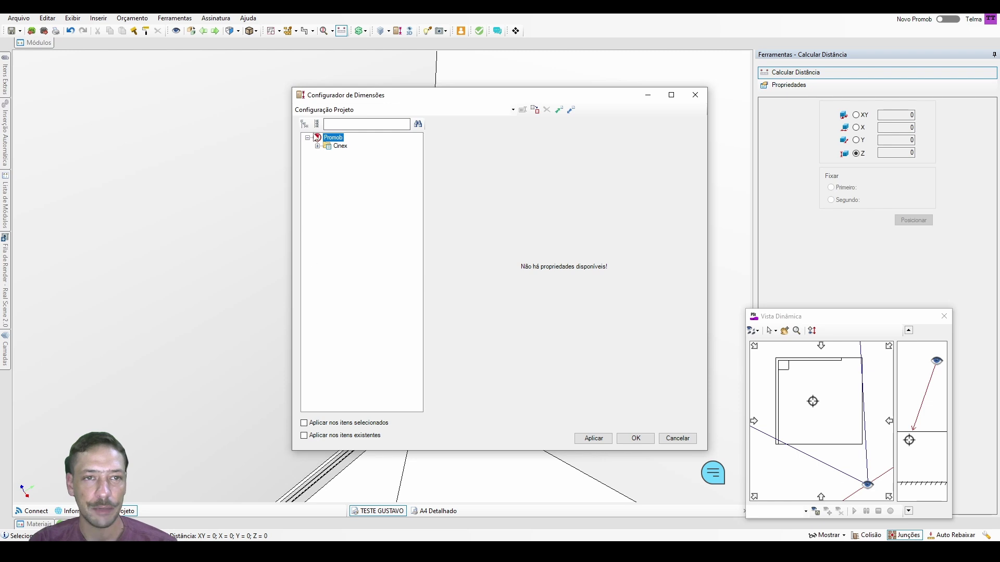
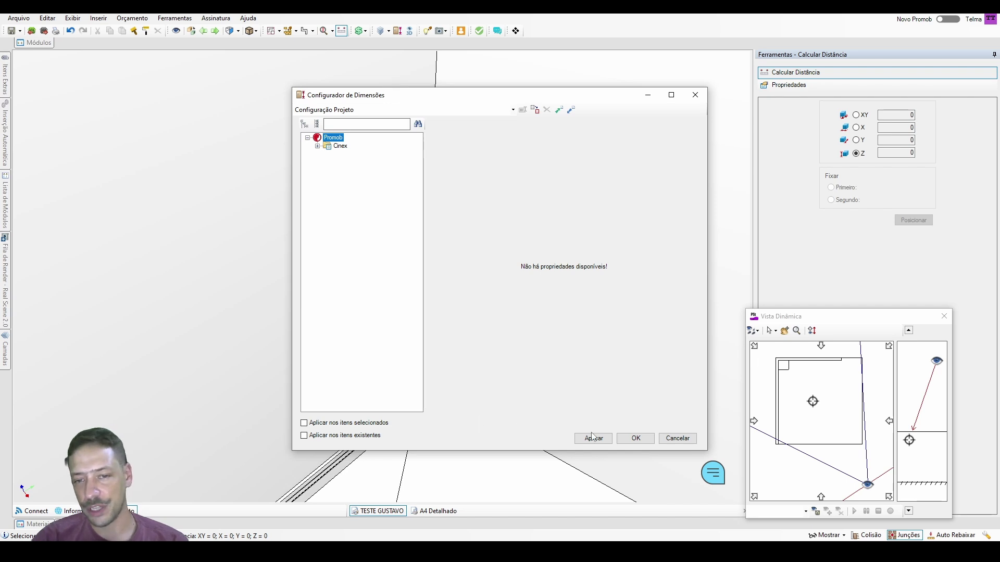
{"action": "left_click", "coordinate": [636, 438]}
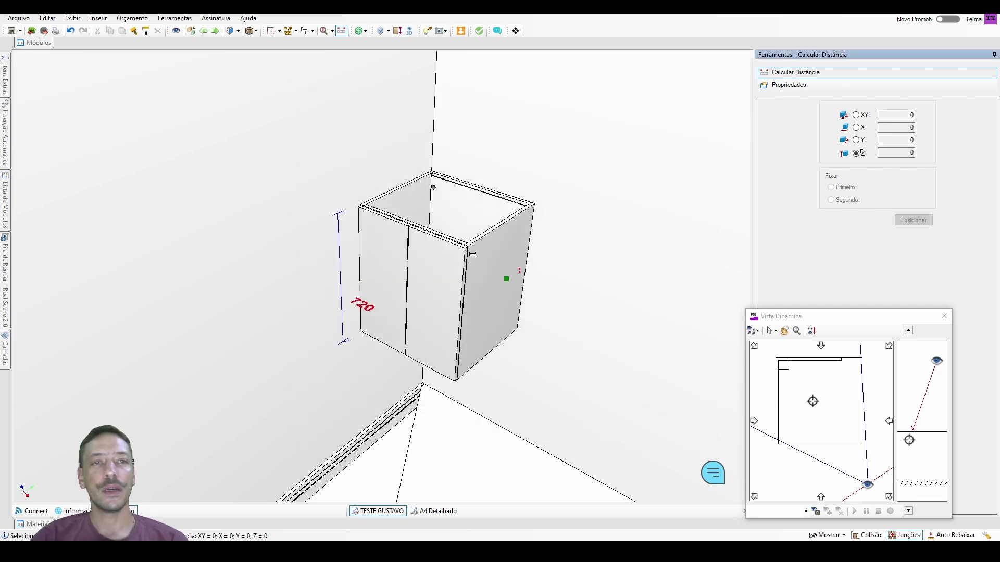
Step: In the Editor de Luzes, move the sun light to about X 1866, Y 2527 and add an ambient light at about X 1449, Y 3438
{"action": "left_click", "coordinate": [428, 31]}
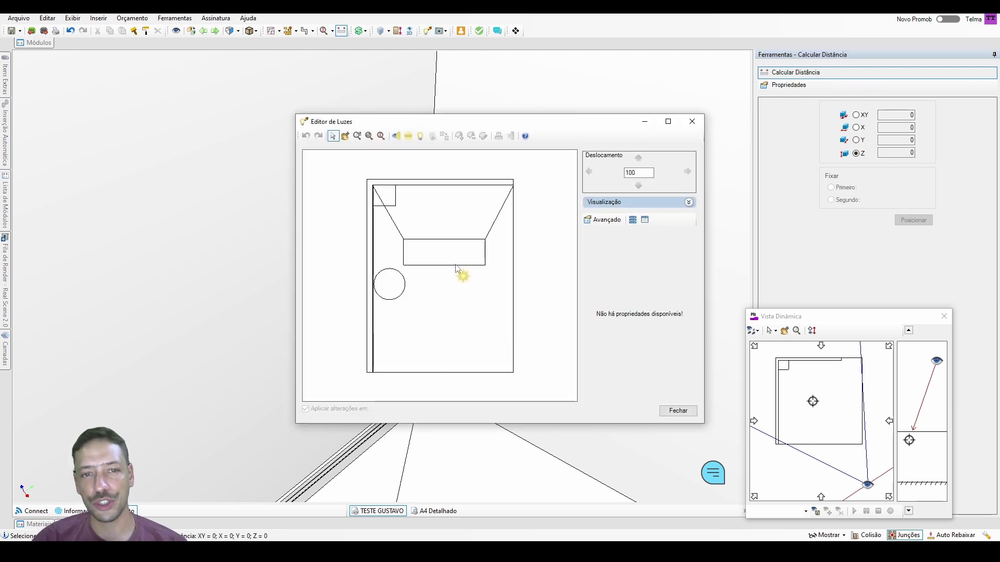
{"action": "left_click_drag", "start_coordinate": [461, 274], "coordinate": [398, 168]}
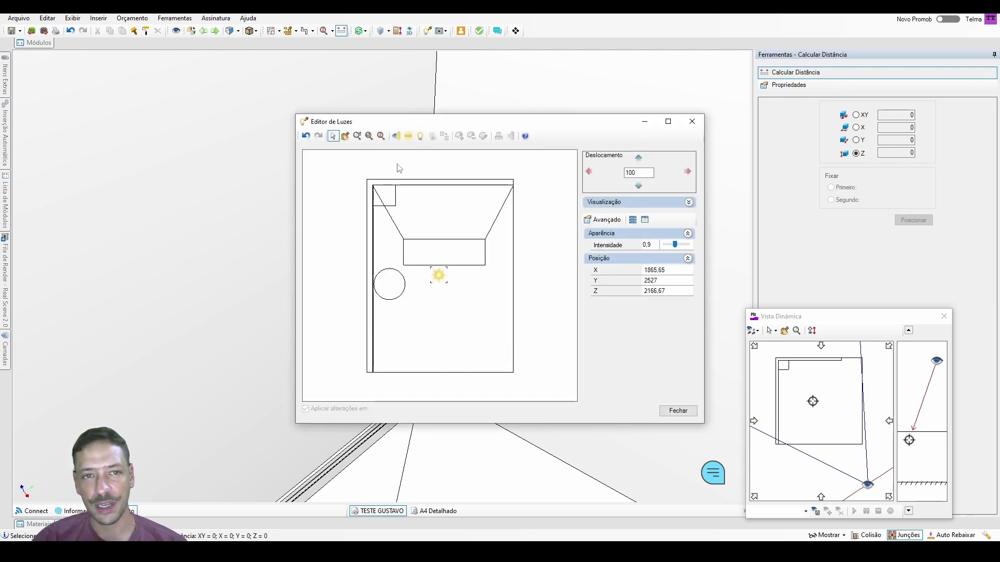
{"action": "left_click", "coordinate": [396, 136]}
{"action": "left_click", "coordinate": [409, 137]}
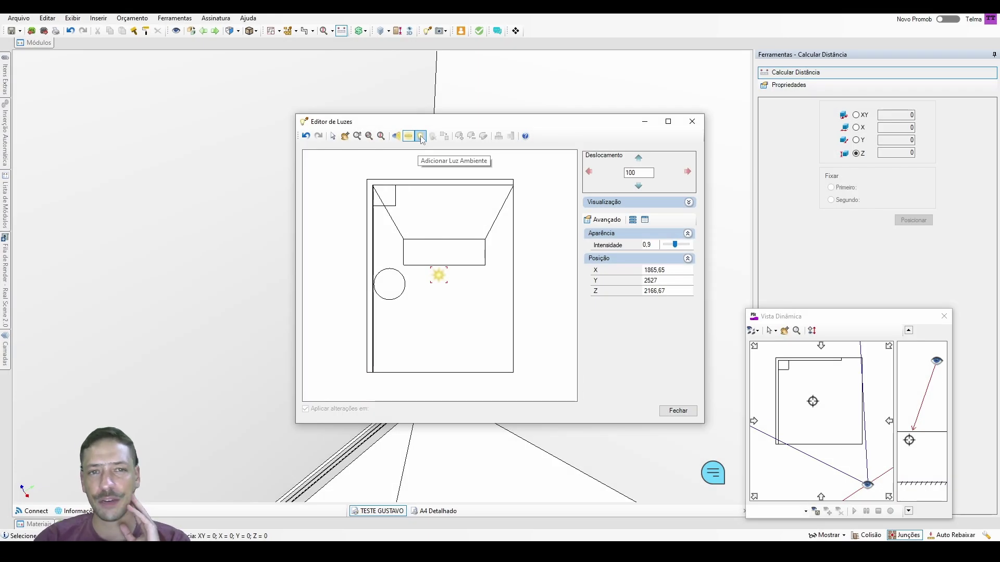
{"action": "left_click", "coordinate": [421, 137]}
{"action": "left_click", "coordinate": [422, 241]}
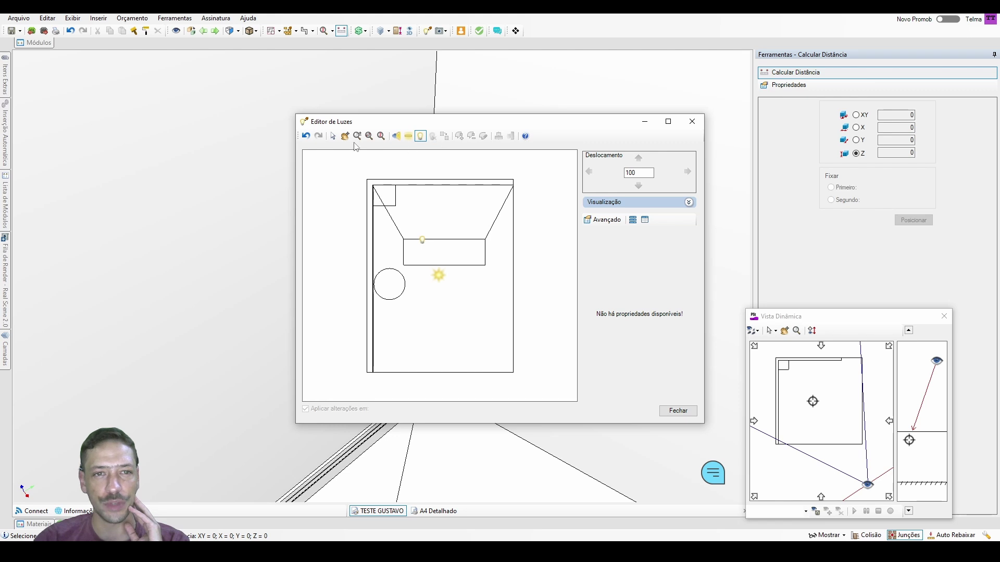
Step: Duplicate the ambient light with the copy placed at about X 1665, Y 3438, and remove that copy
{"action": "left_click", "coordinate": [333, 137]}
{"action": "left_click", "coordinate": [422, 240]}
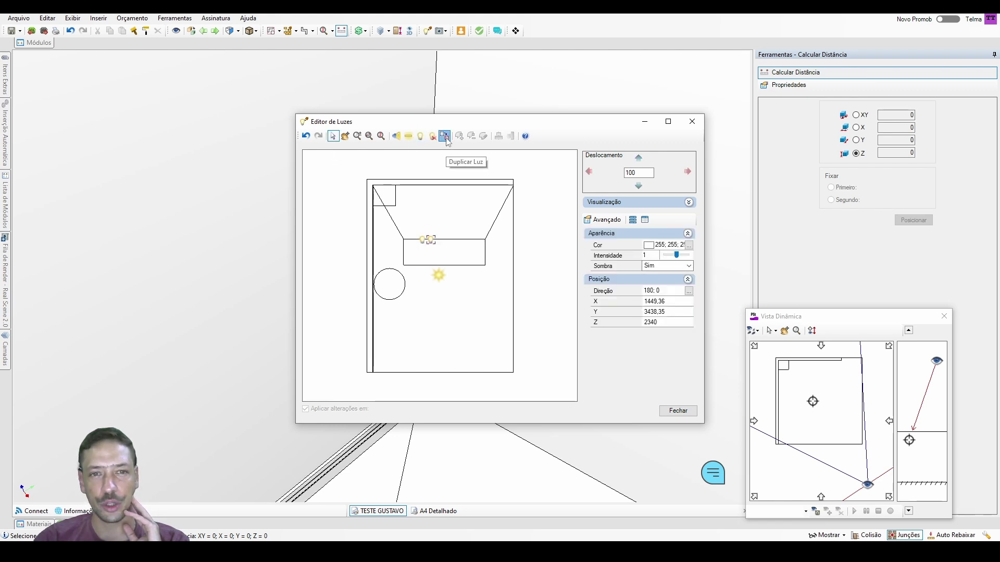
{"action": "left_click_drag", "start_coordinate": [423, 240], "coordinate": [456, 238]}
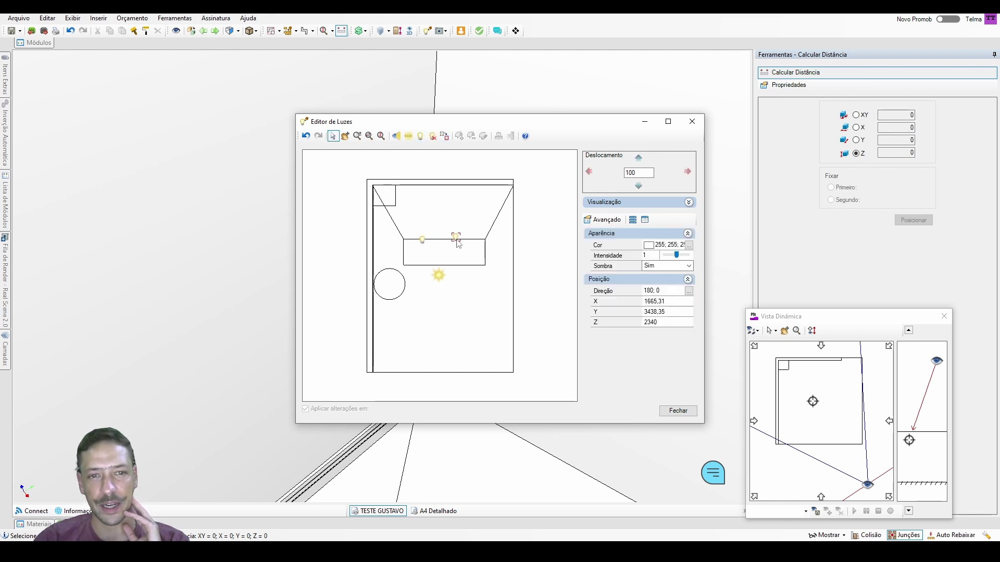
{"action": "left_click", "coordinate": [433, 136]}
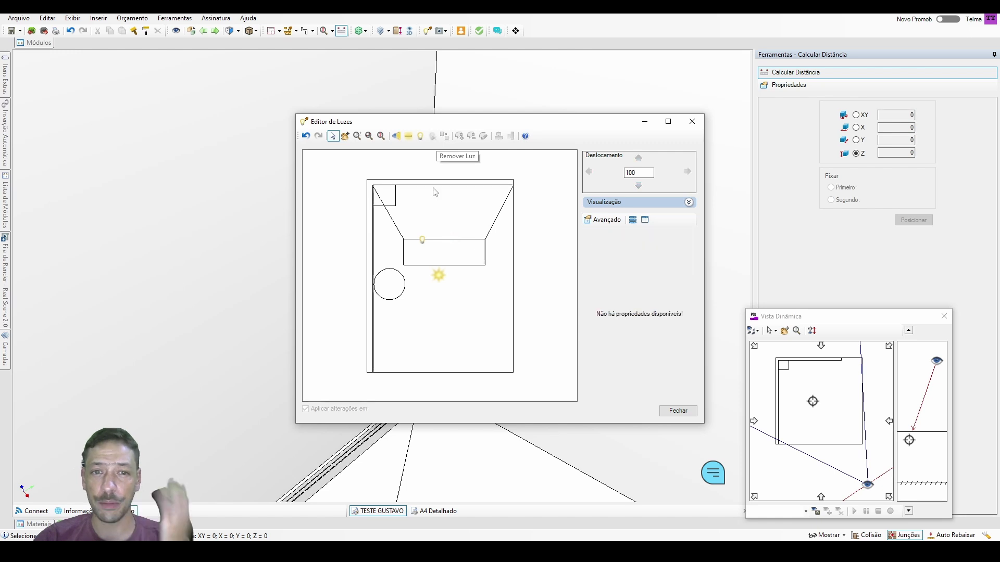
Step: Add a linear light starting at about X 1706, Y 4019 and ending just beyond the room's right wall, and select it
{"action": "left_click", "coordinate": [423, 242]}
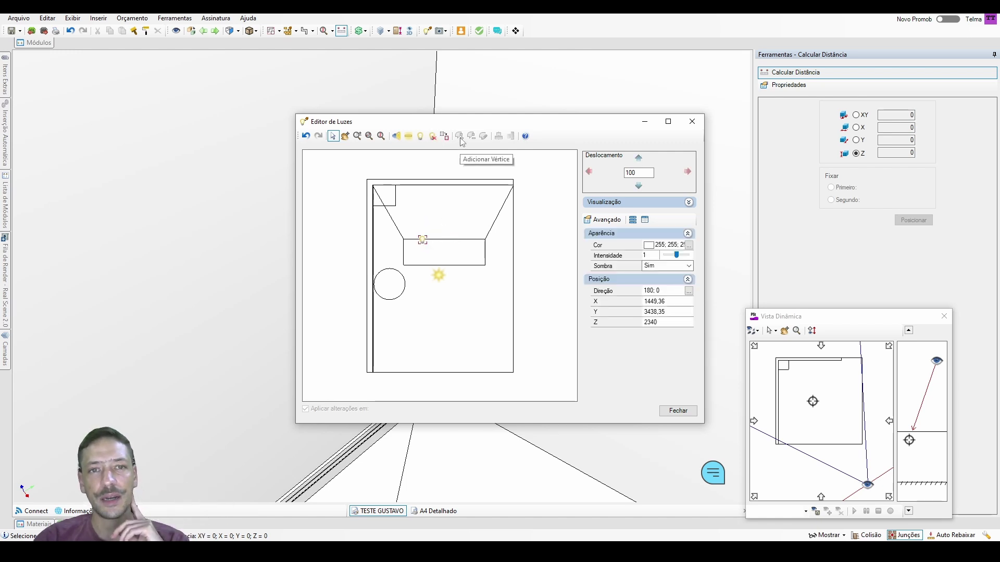
{"action": "left_click", "coordinate": [409, 136]}
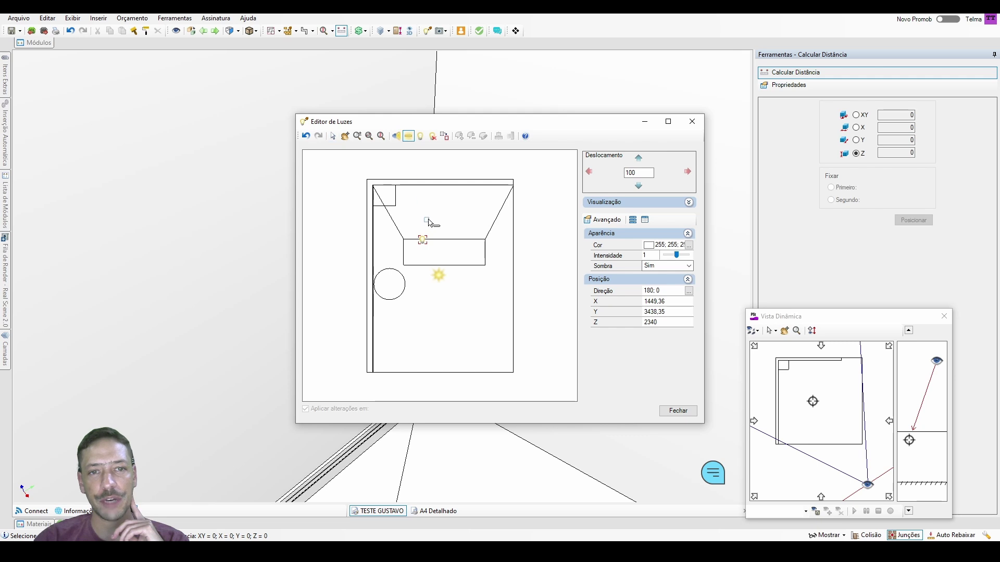
{"action": "left_click", "coordinate": [433, 218]}
{"action": "left_click", "coordinate": [531, 219]}
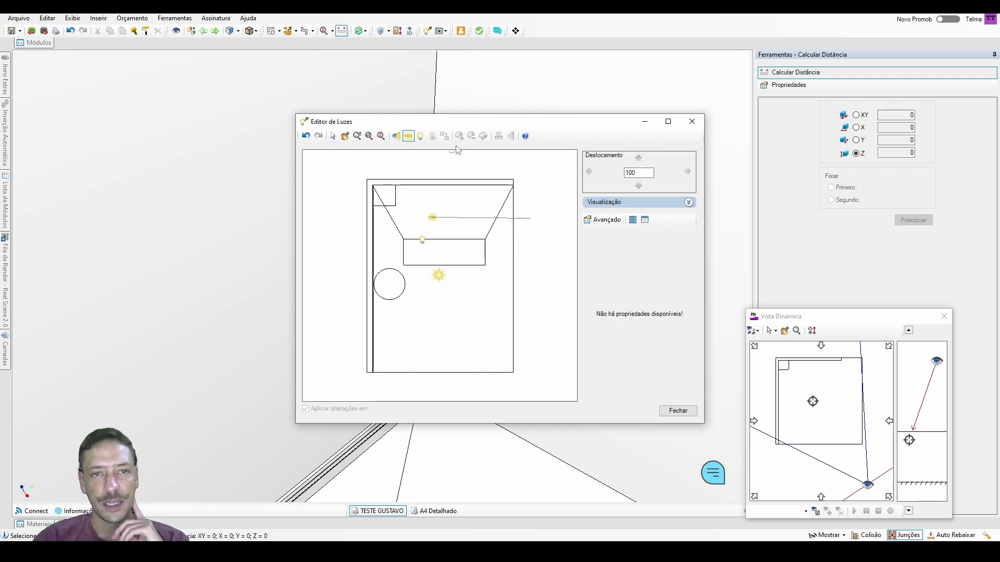
{"action": "left_click", "coordinate": [333, 136]}
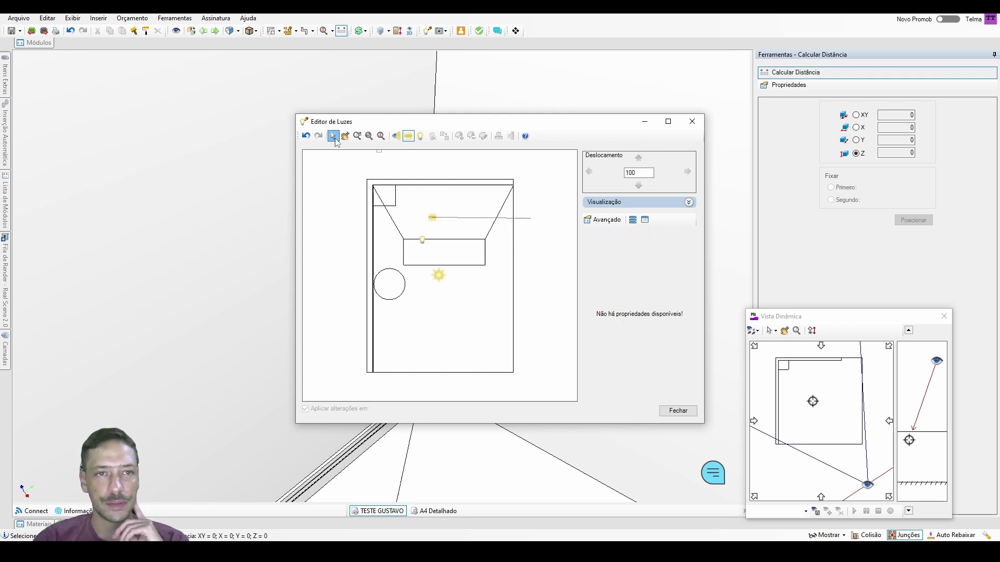
{"action": "left_click", "coordinate": [435, 220]}
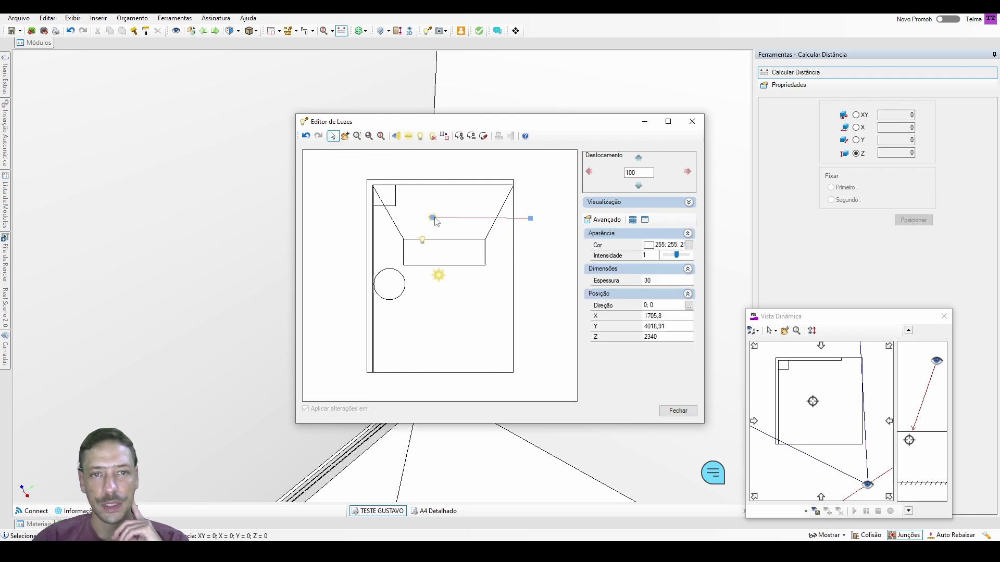
Step: Add two intermediate vertices to the linear light and move one up and the other down to form a zigzag
{"action": "left_click", "coordinate": [459, 136]}
{"action": "left_click", "coordinate": [461, 217]}
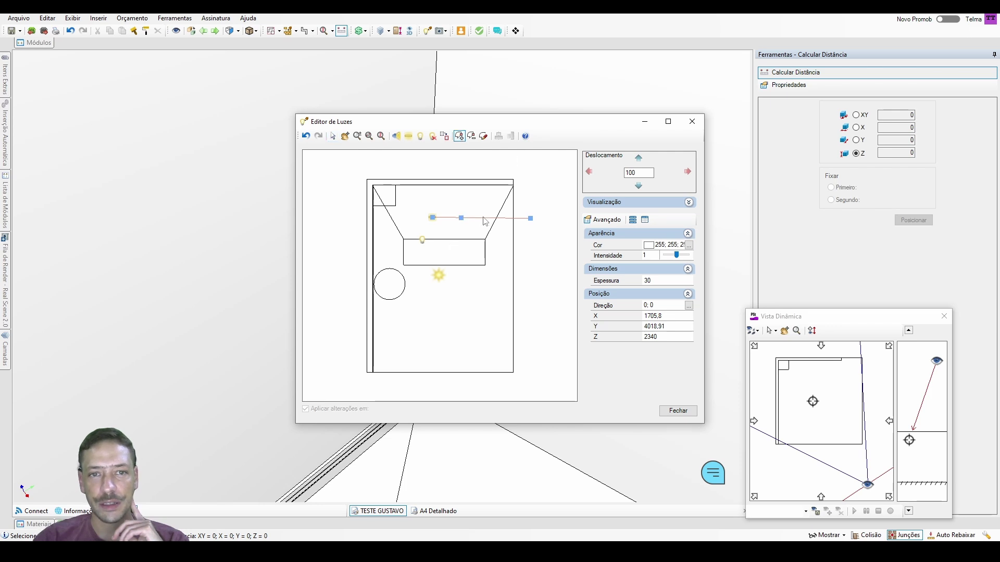
{"action": "left_click", "coordinate": [495, 217]}
{"action": "left_click", "coordinate": [333, 136]}
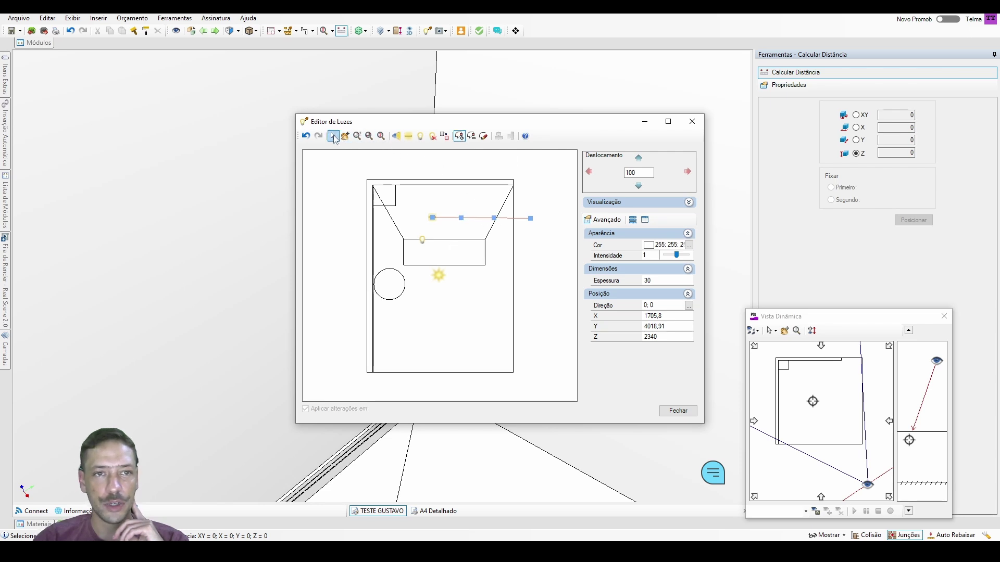
{"action": "left_click_drag", "start_coordinate": [462, 218], "coordinate": [465, 185]}
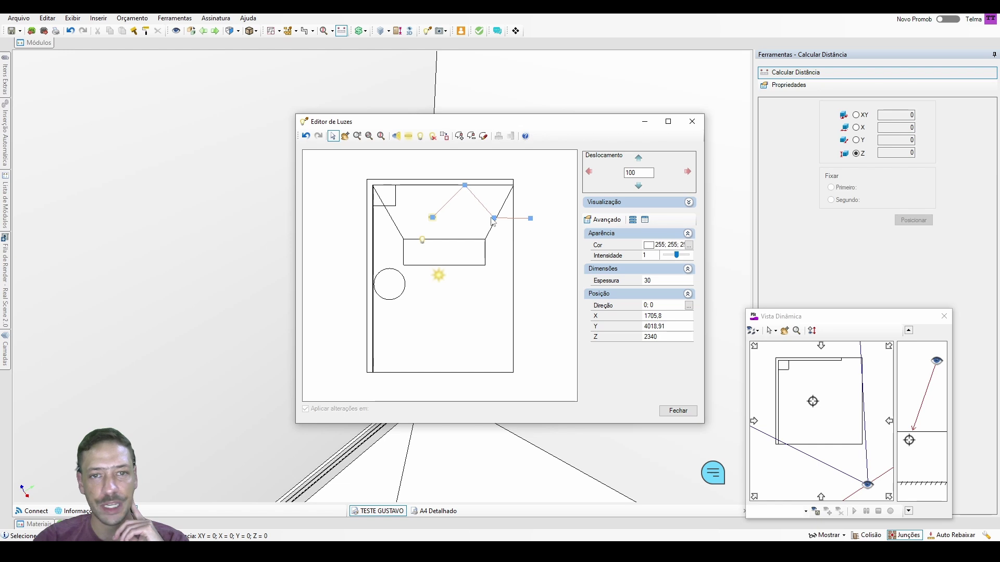
{"action": "left_click_drag", "start_coordinate": [495, 217], "coordinate": [496, 251]}
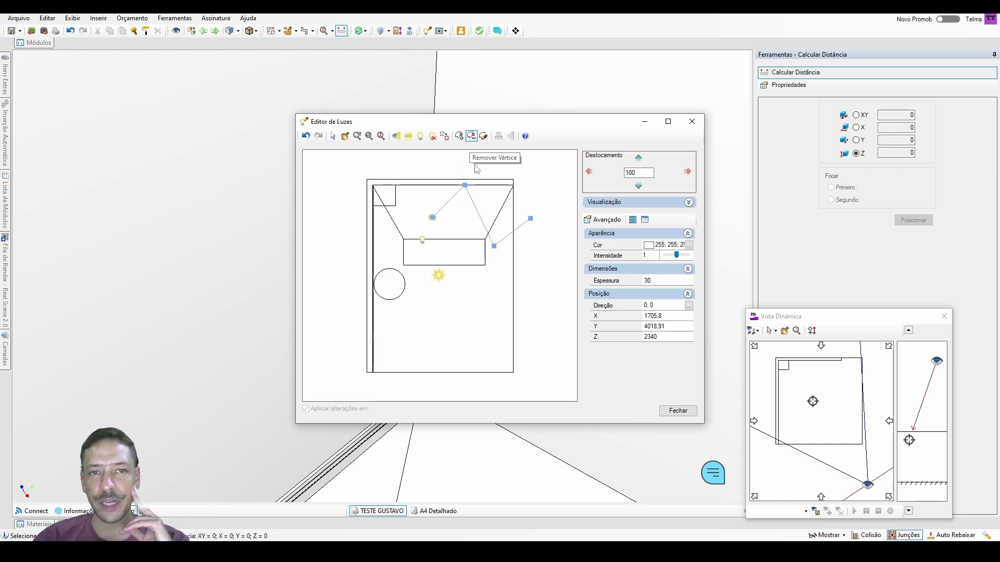
Step: Remove both intermediate vertices from the linear light to make it a single straight segment
{"action": "left_click", "coordinate": [471, 136]}
{"action": "left_click", "coordinate": [464, 187]}
{"action": "left_click", "coordinate": [495, 245]}
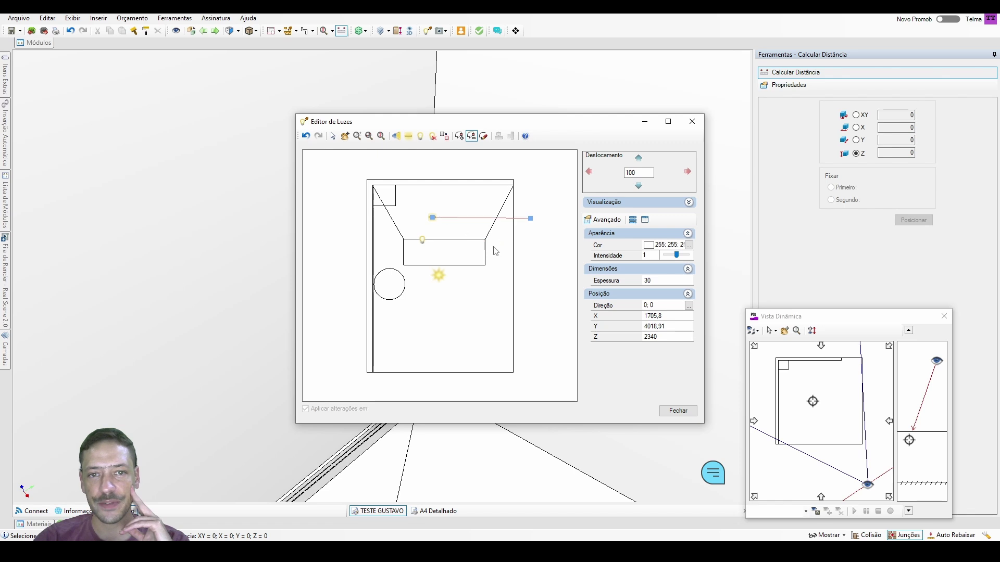
Step: In the Editor de Forma, level the linear light to an absolute angle of 0 with a length of about 2545, and open its Corda value for editing
{"action": "left_click", "coordinate": [484, 137]}
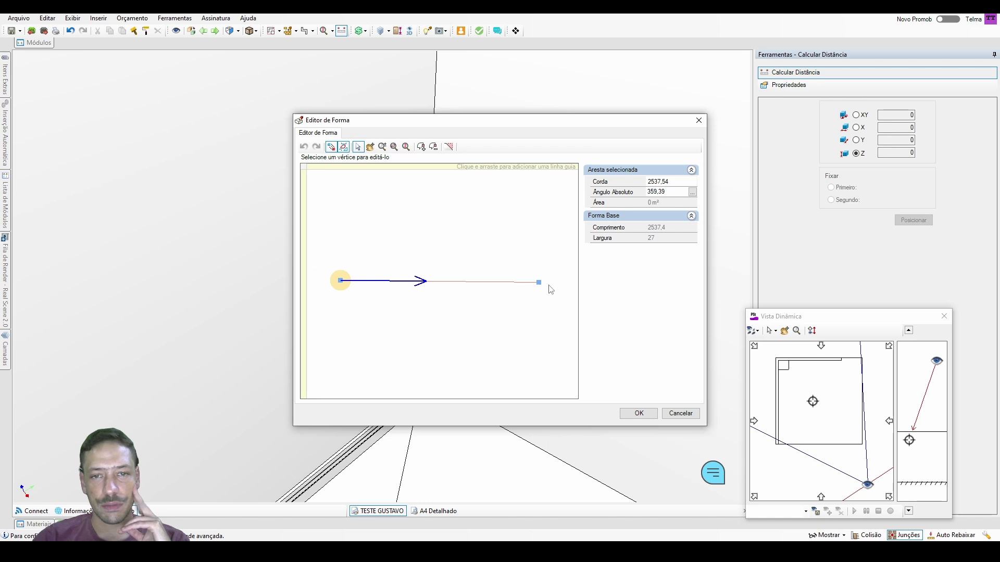
{"action": "left_click_drag", "start_coordinate": [539, 282], "coordinate": [539, 280]}
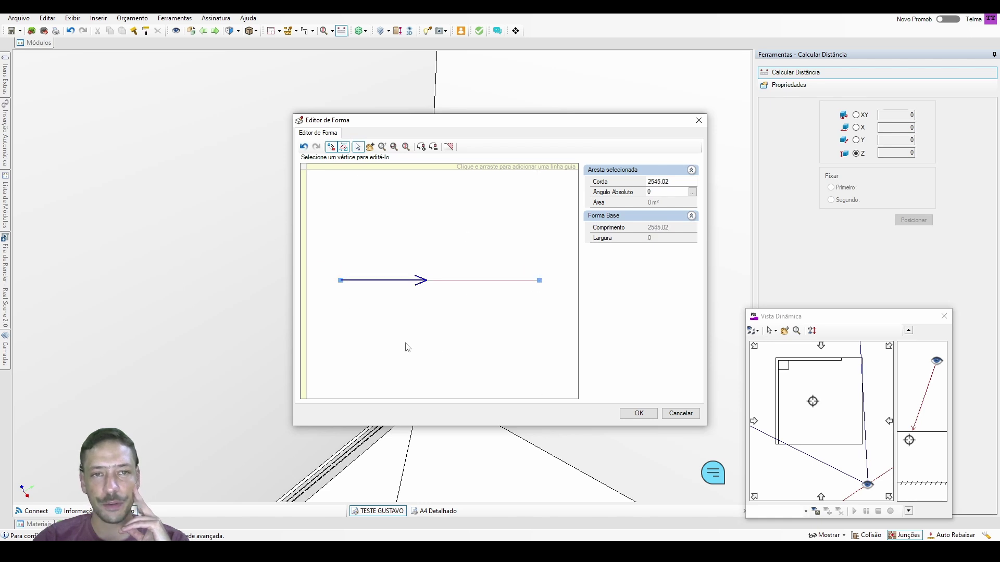
{"action": "left_click", "coordinate": [657, 181]}
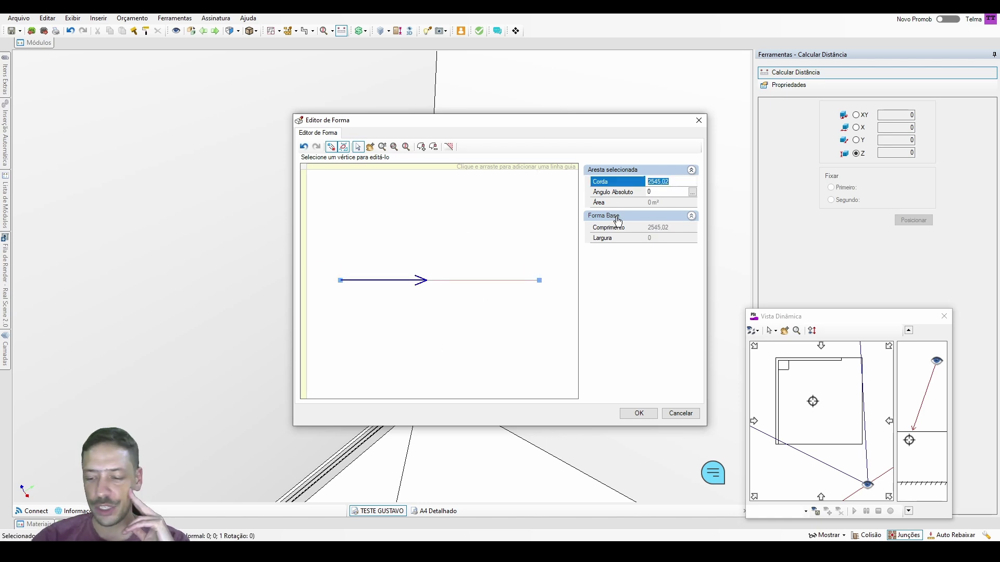
Step: Set the linear light's chord length (Corda) to 2000 and close the light editor
{"action": "type", "text": "2000"}
{"action": "key", "text": "Return"}
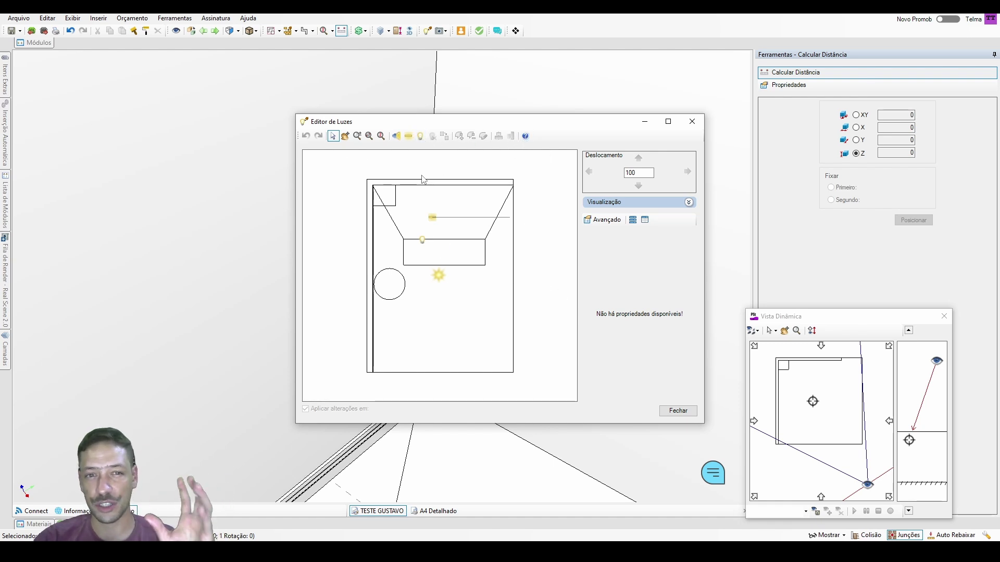
{"action": "left_click", "coordinate": [677, 410]}
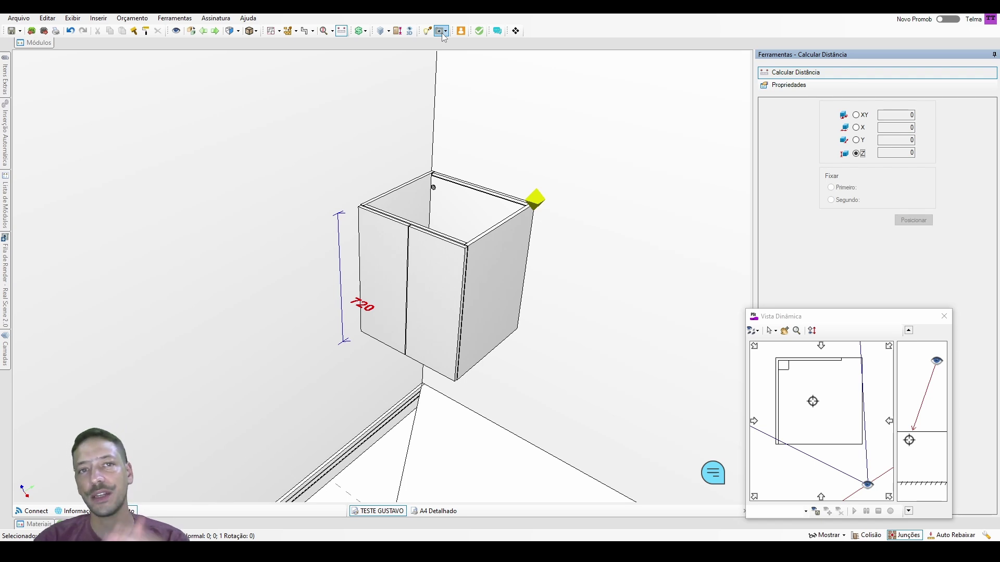
Step: Review the RealScene IA render settings and leave them without saving changes
{"action": "left_click", "coordinate": [443, 33]}
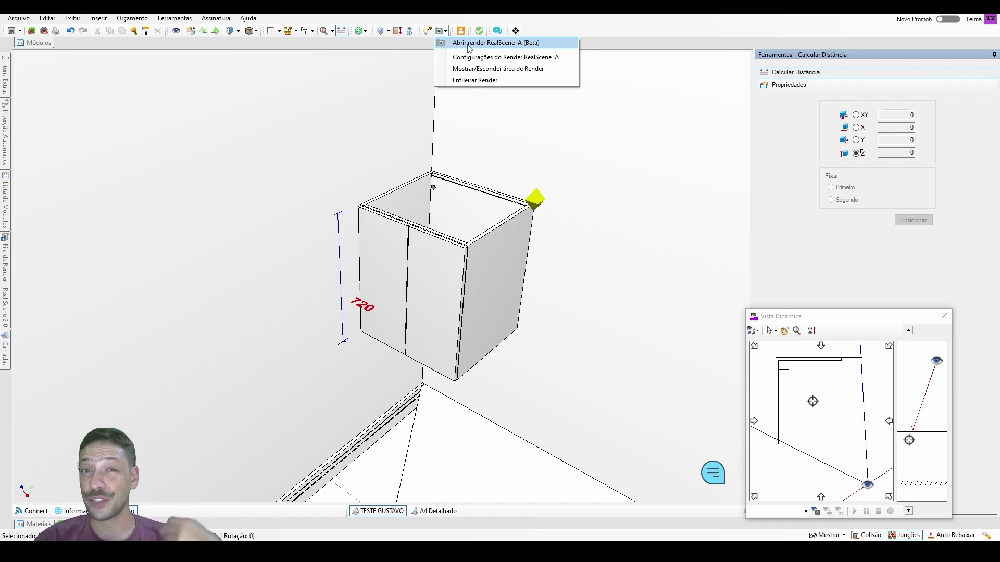
{"action": "left_click", "coordinate": [491, 57]}
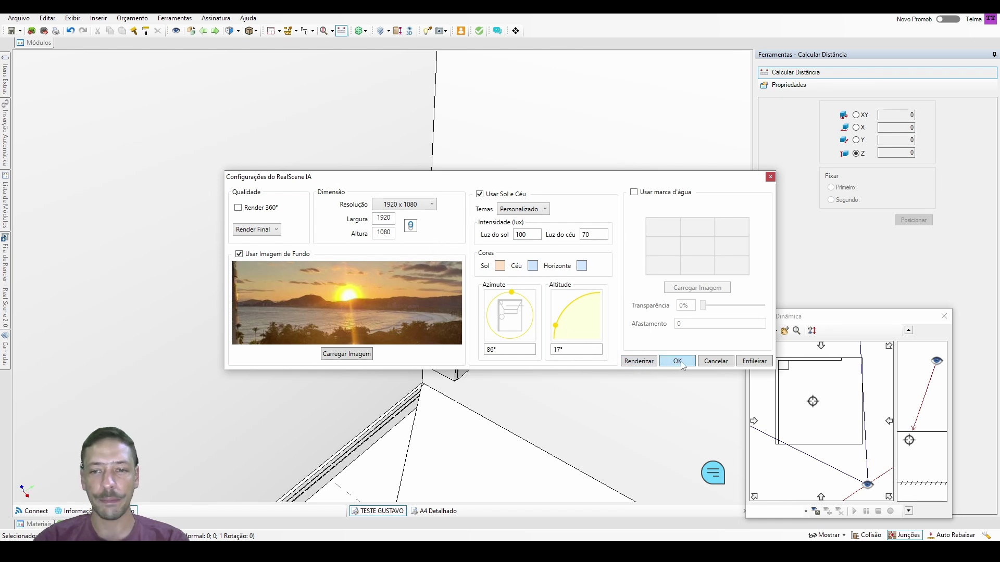
{"action": "left_click", "coordinate": [716, 362]}
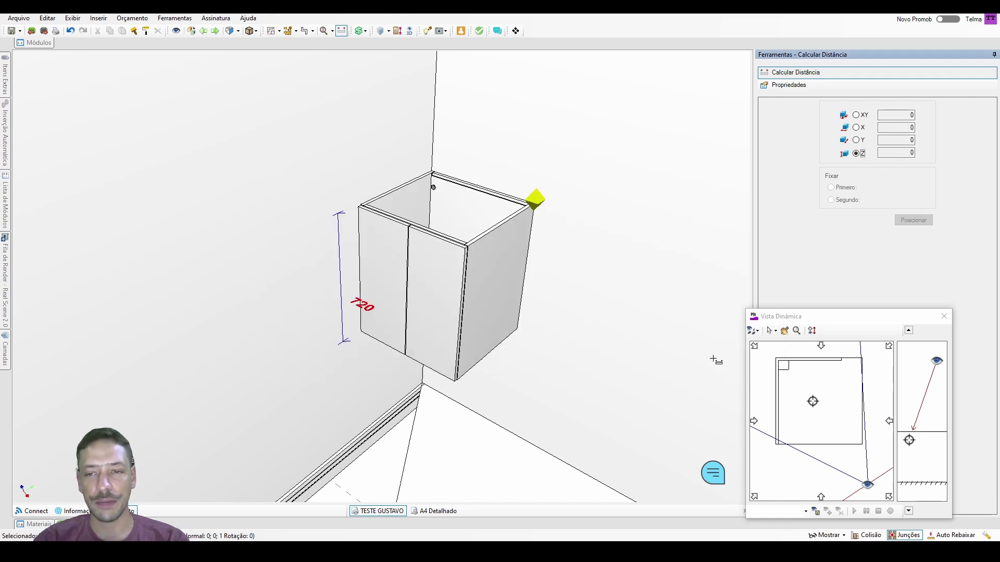
Step: Look through the extra items, the automatic insertion options, the module list and the Real Scene 2.0 render queue
{"action": "scroll", "coordinate": [493, 252], "scroll_direction": "down", "scroll_amount": 2}
{"action": "scroll", "coordinate": [429, 212], "scroll_direction": "up", "scroll_amount": 3}
{"action": "scroll", "coordinate": [429, 213], "scroll_direction": "up", "scroll_amount": 1}
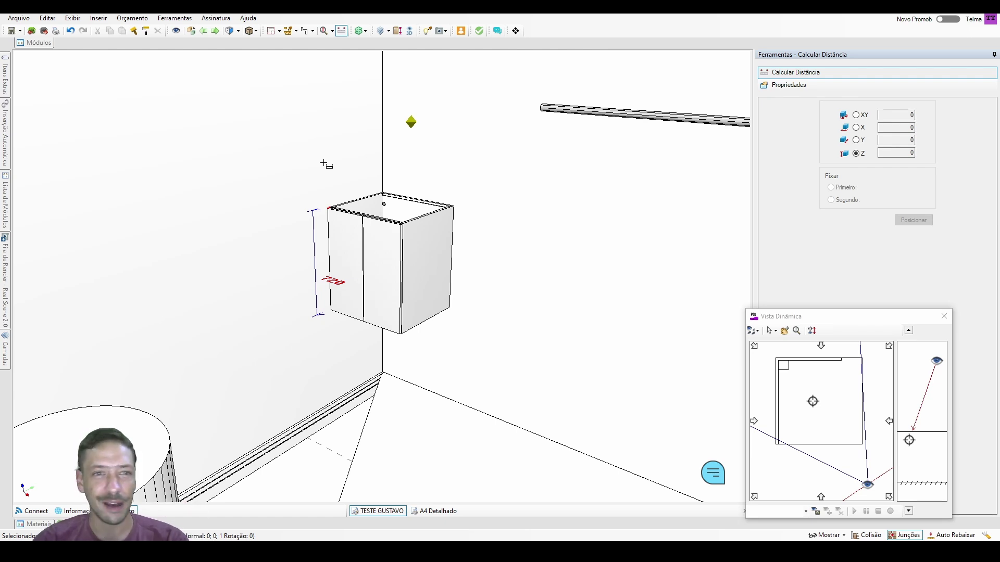
{"action": "middle_click_drag", "start_coordinate": [269, 246], "coordinate": [299, 224]}
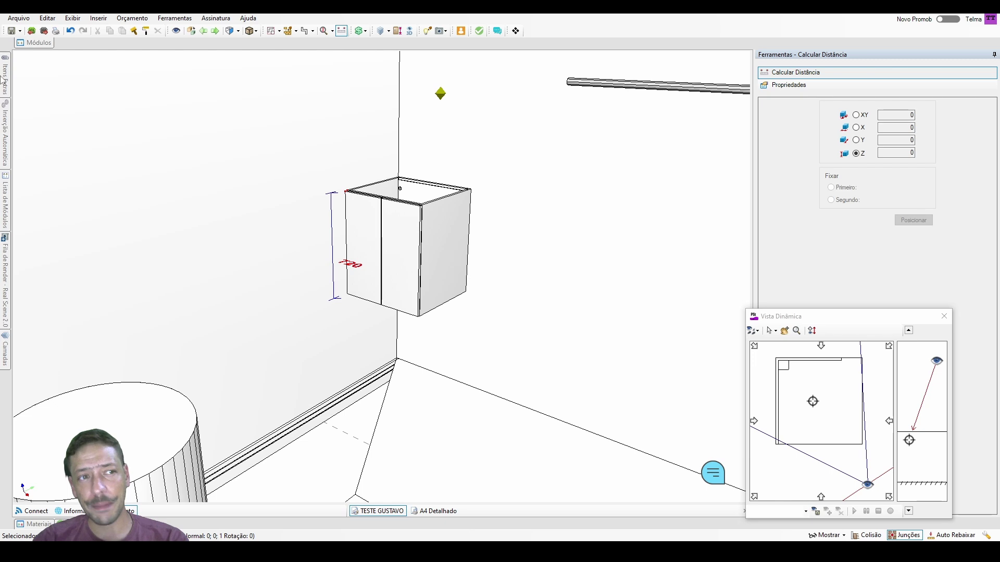
{"action": "left_click", "coordinate": [5, 351]}
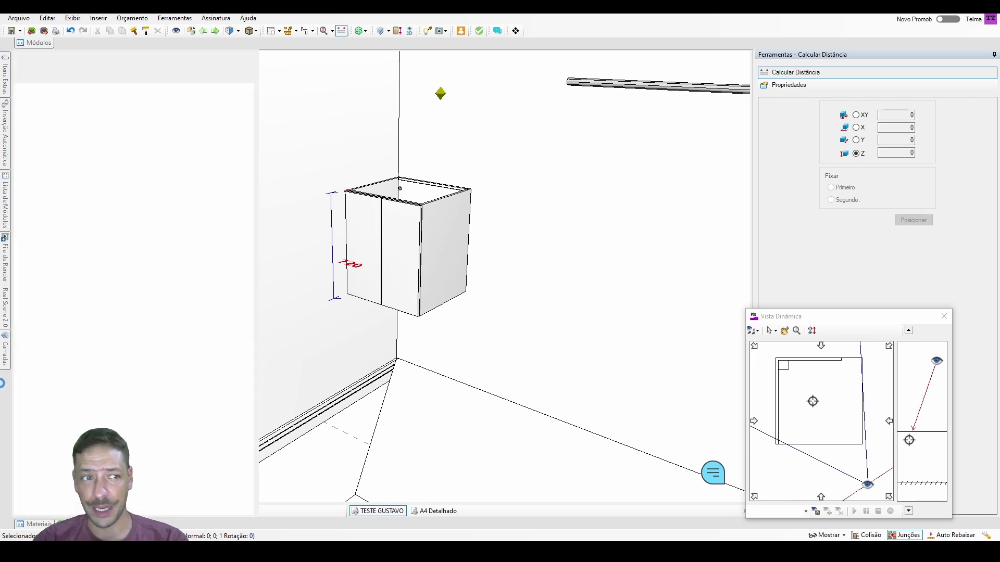
{"action": "left_click", "coordinate": [6, 89]}
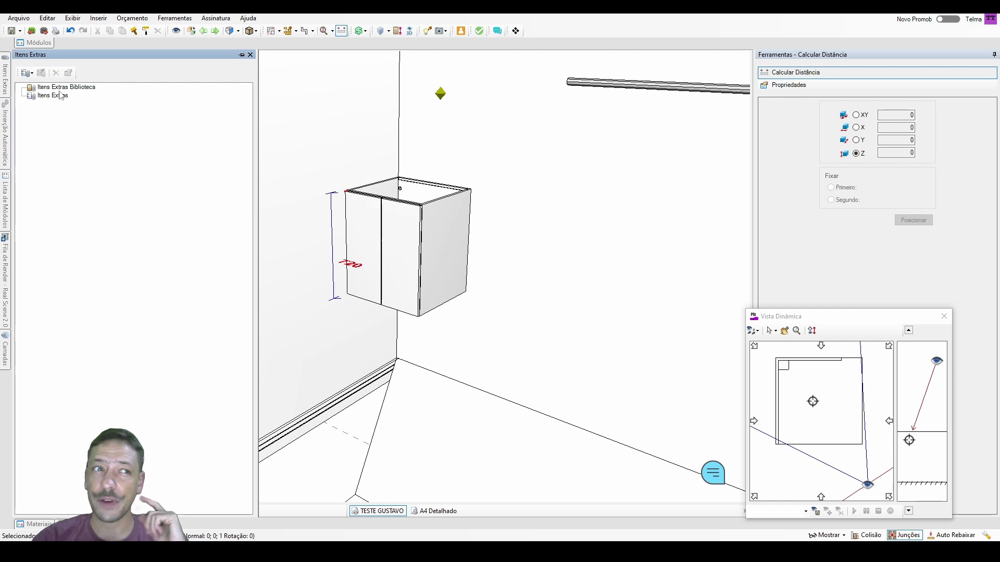
{"action": "left_click", "coordinate": [6, 136]}
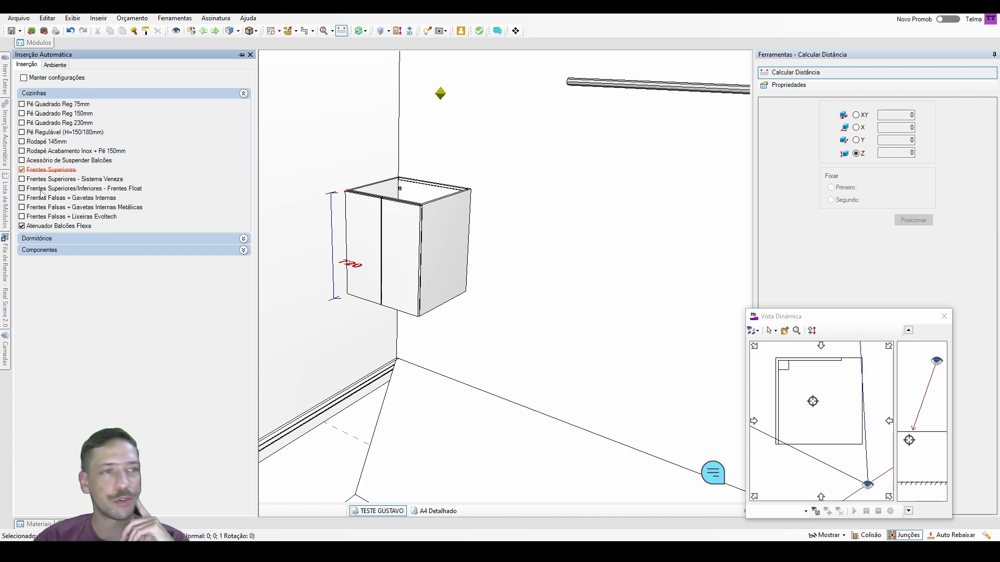
{"action": "left_click", "coordinate": [5, 210]}
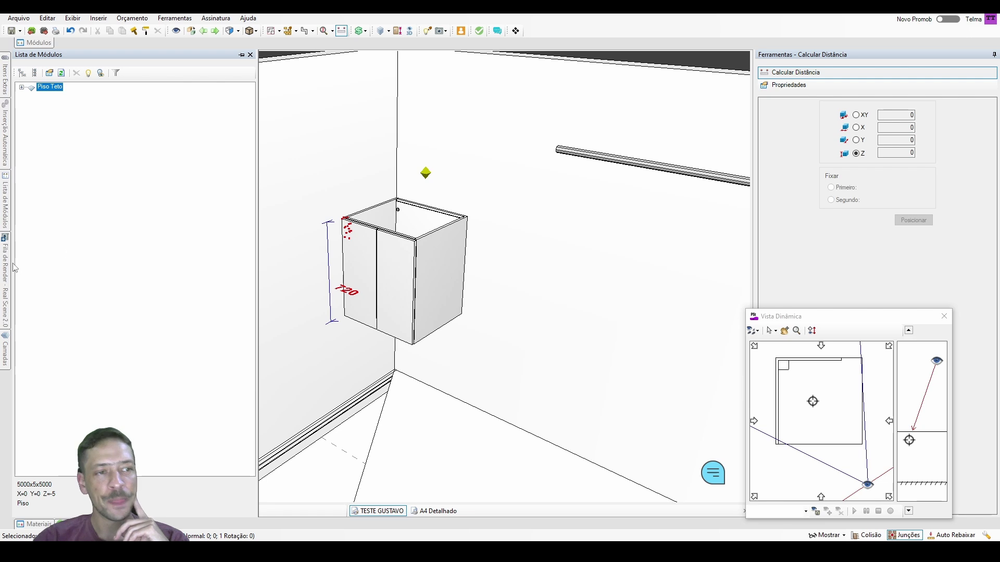
{"action": "mouse_move", "coordinate": [6, 269]}
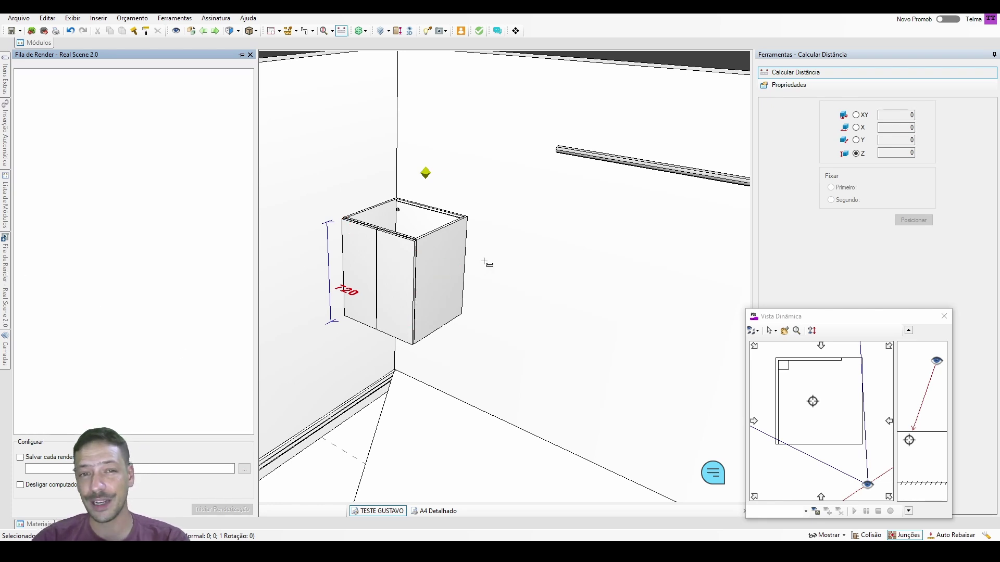
Step: Switch the visibility of the OCULTO layer and select the cabinet in the room's corner
{"action": "middle_click_drag", "start_coordinate": [415, 305], "coordinate": [402, 353]}
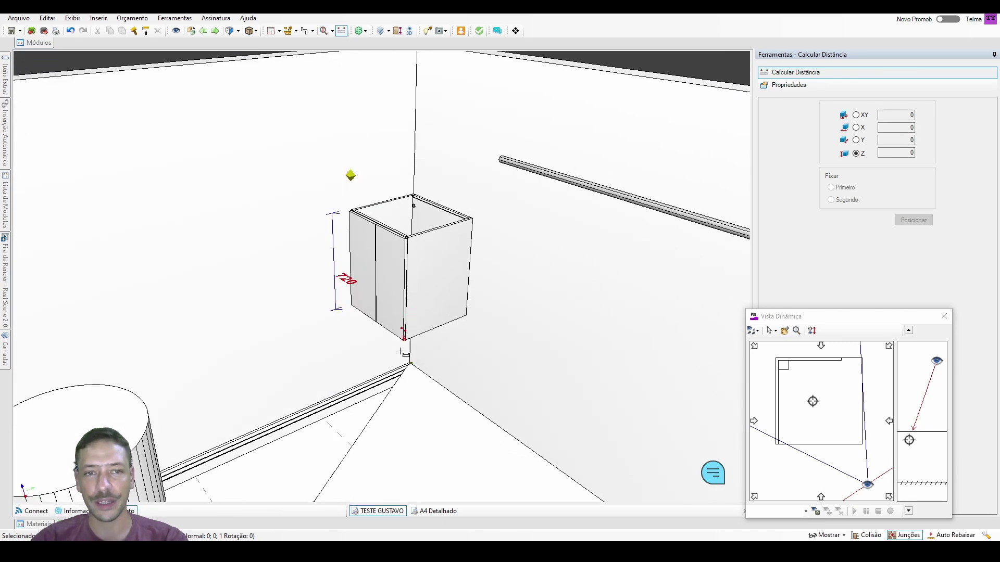
{"action": "scroll", "coordinate": [401, 352], "scroll_direction": "down", "scroll_amount": 3}
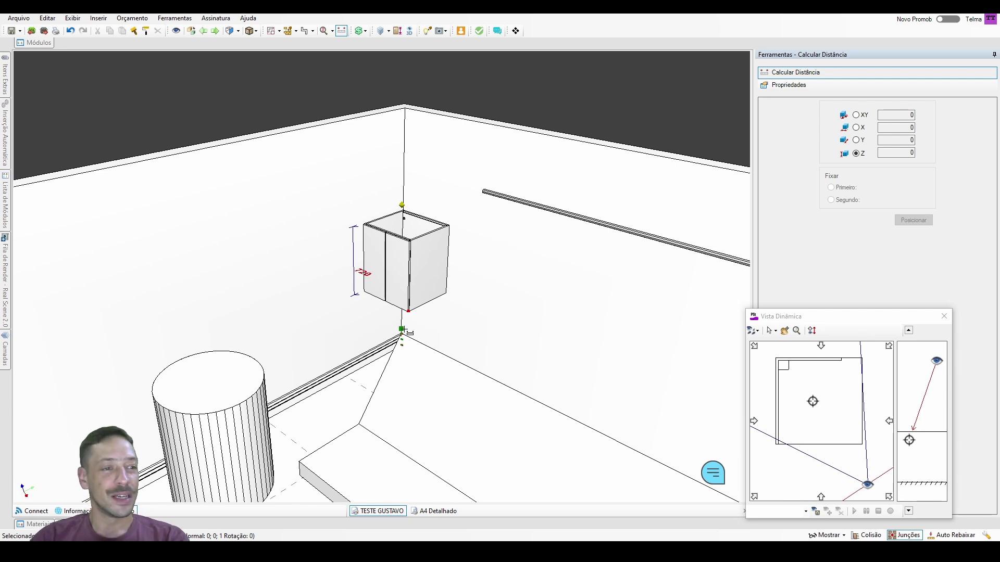
{"action": "mouse_move", "coordinate": [4, 355]}
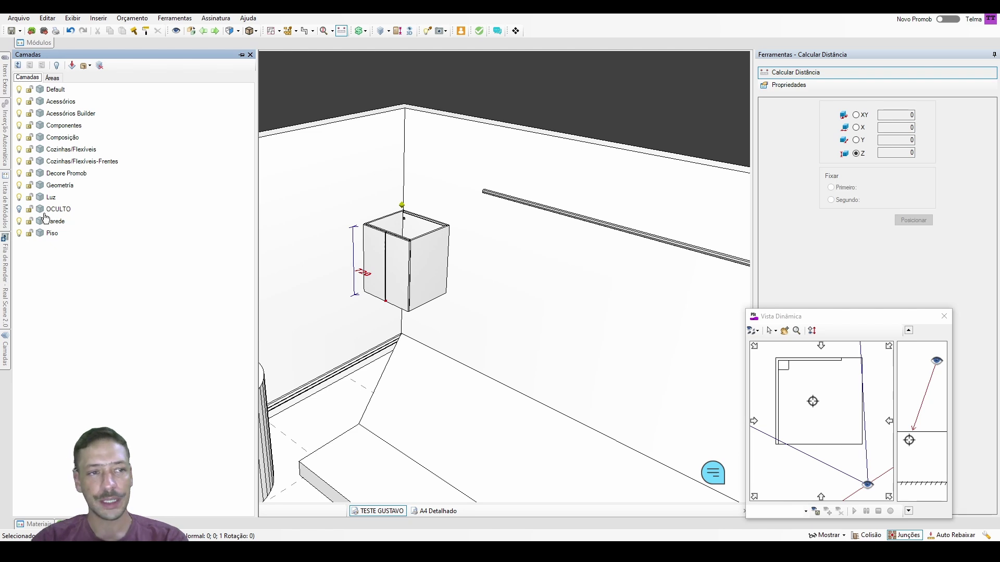
{"action": "left_click", "coordinate": [21, 211]}
{"action": "left_click", "coordinate": [407, 271]}
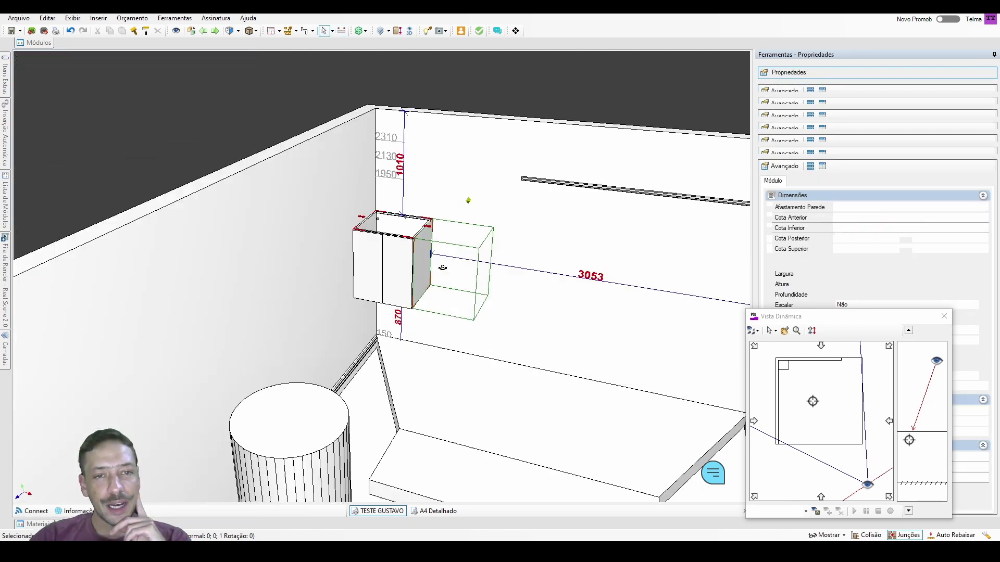
{"action": "scroll", "coordinate": [372, 260], "scroll_direction": "up", "scroll_amount": 5}
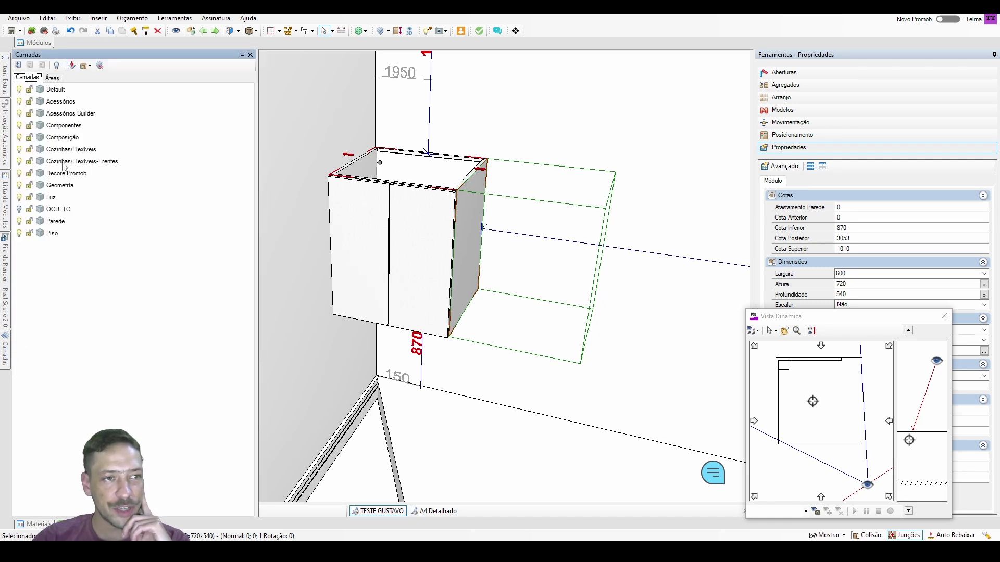
Step: Hide and show again the Cozinhas/Flexíveis-Frentes and Composição layers to check which cabinet parts they hold
{"action": "left_click", "coordinate": [20, 162]}
{"action": "left_click", "coordinate": [20, 162]}
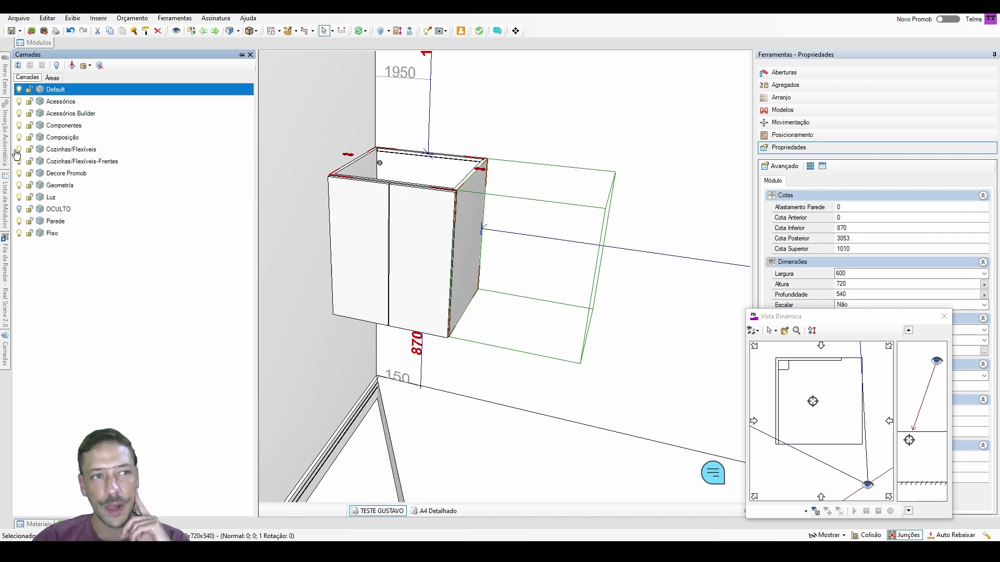
{"action": "left_click", "coordinate": [19, 138]}
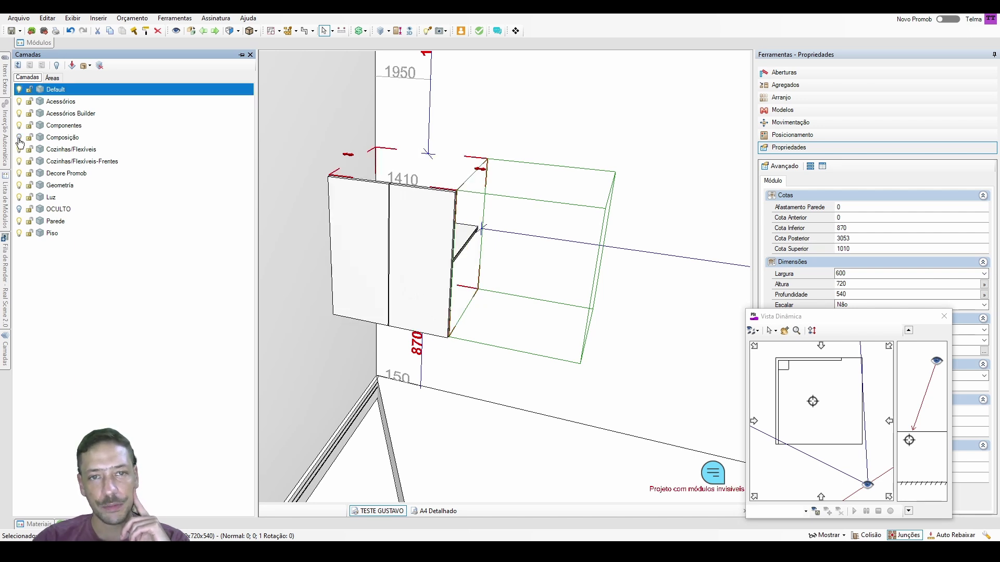
{"action": "left_click", "coordinate": [19, 138]}
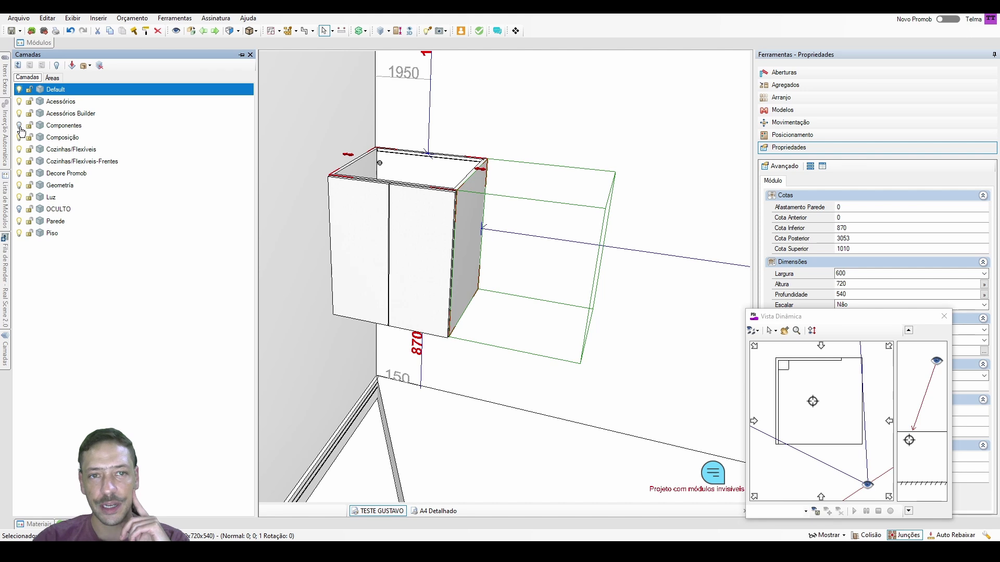
Step: Switch the Acessórios layer off and on while checking the hinges inside the cabinet
{"action": "left_click", "coordinate": [20, 102]}
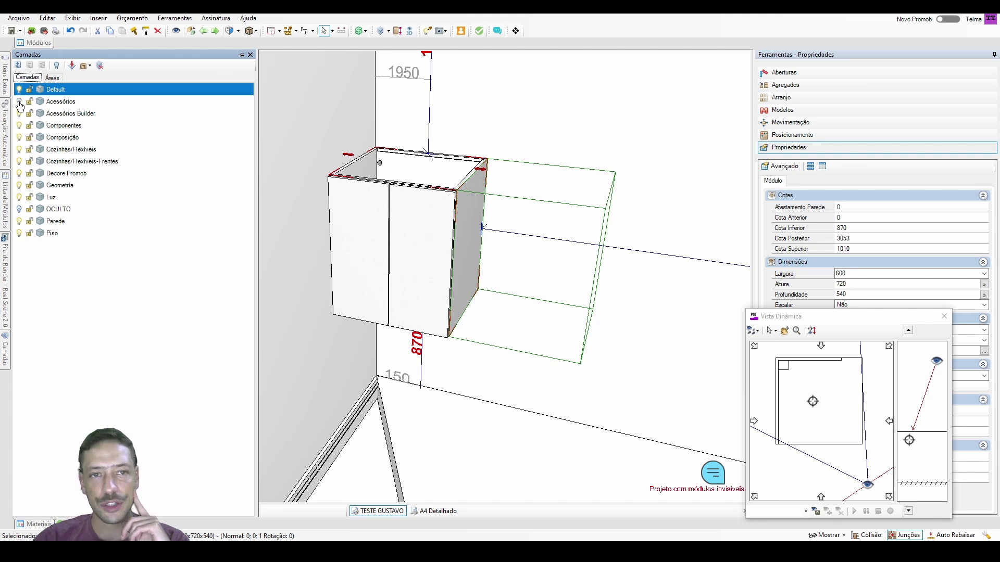
{"action": "middle_click_drag", "start_coordinate": [393, 217], "coordinate": [316, 193]}
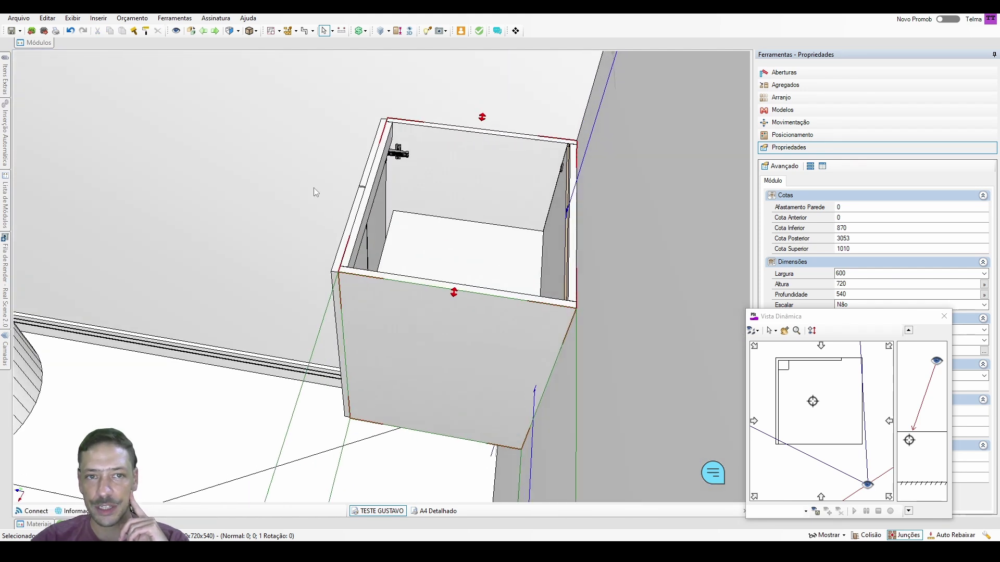
{"action": "mouse_move", "coordinate": [5, 353]}
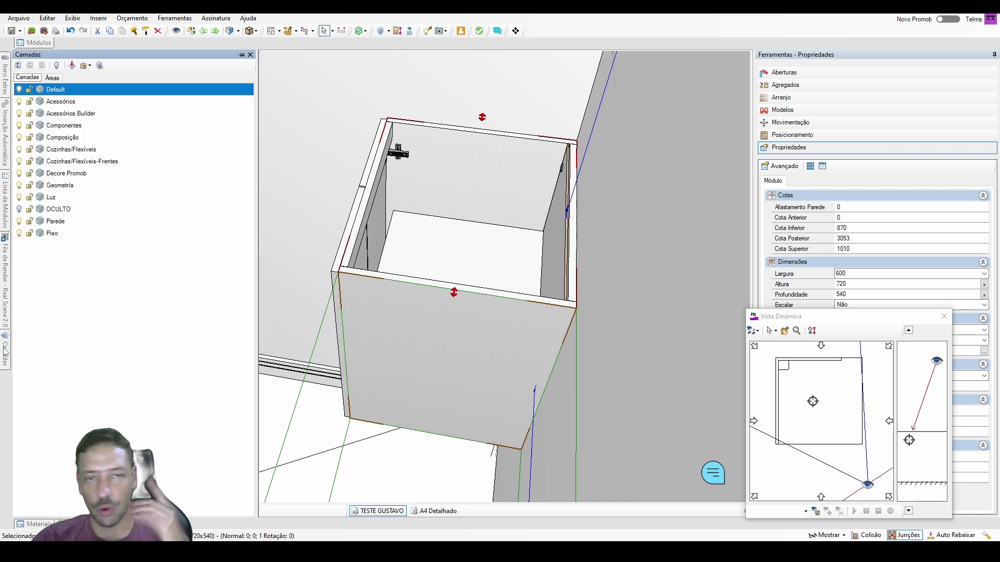
{"action": "left_click", "coordinate": [19, 102]}
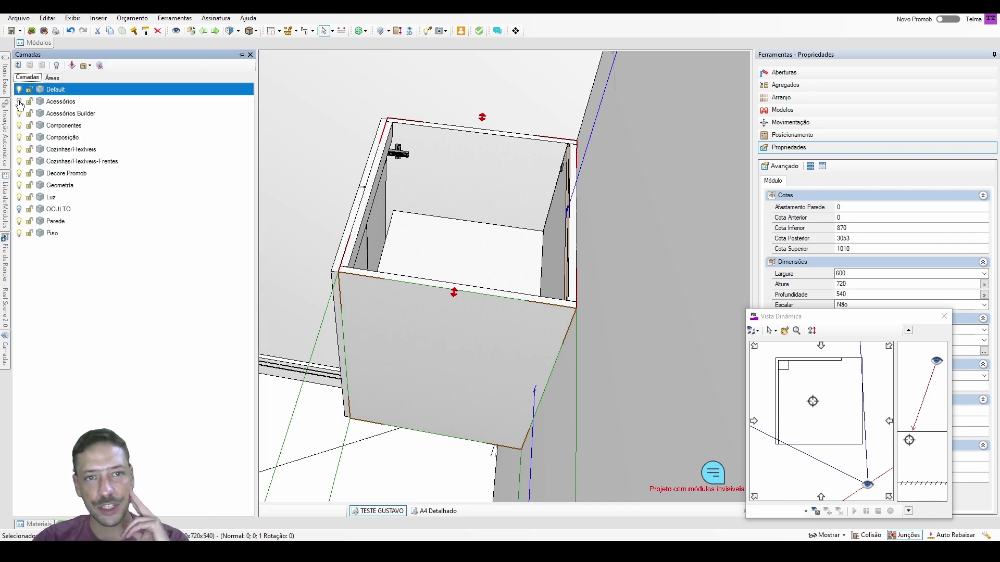
{"action": "middle_click_drag", "start_coordinate": [323, 333], "coordinate": [368, 358]}
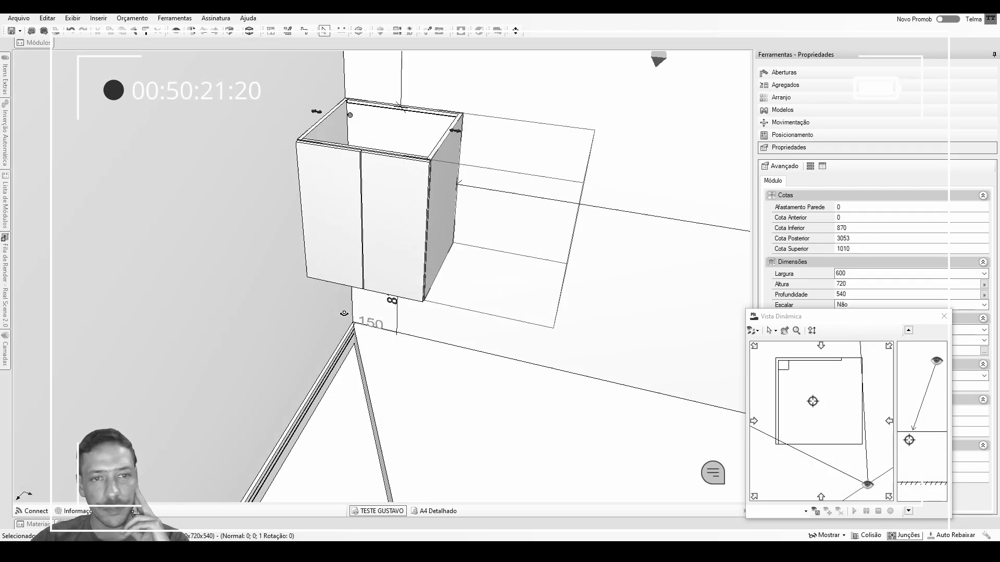
{"action": "middle_click_drag", "start_coordinate": [500, 313], "coordinate": [521, 364]}
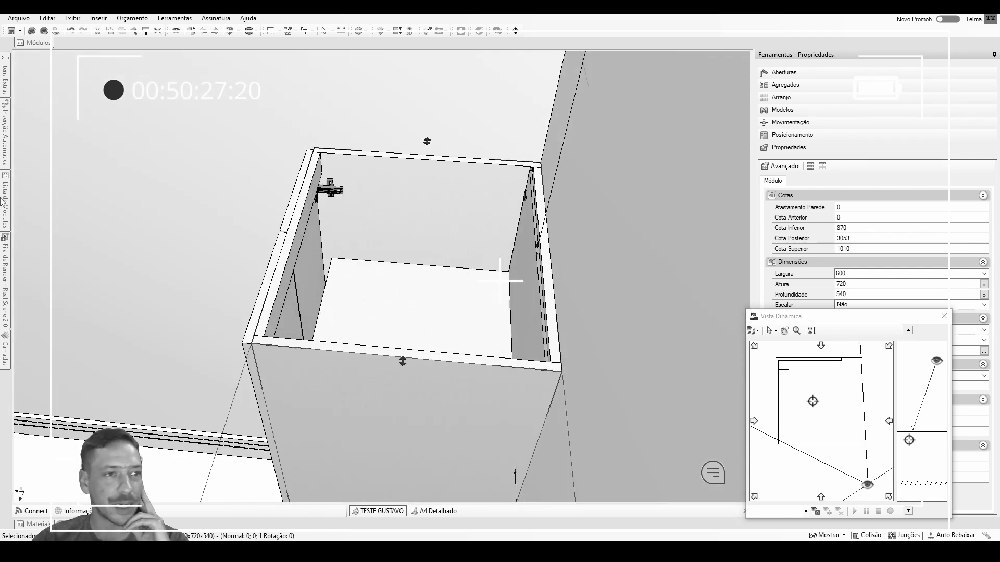
Step: Hide the Acessórios Builder layer and show it again to check the cabinet's hinges
{"action": "mouse_move", "coordinate": [6, 352]}
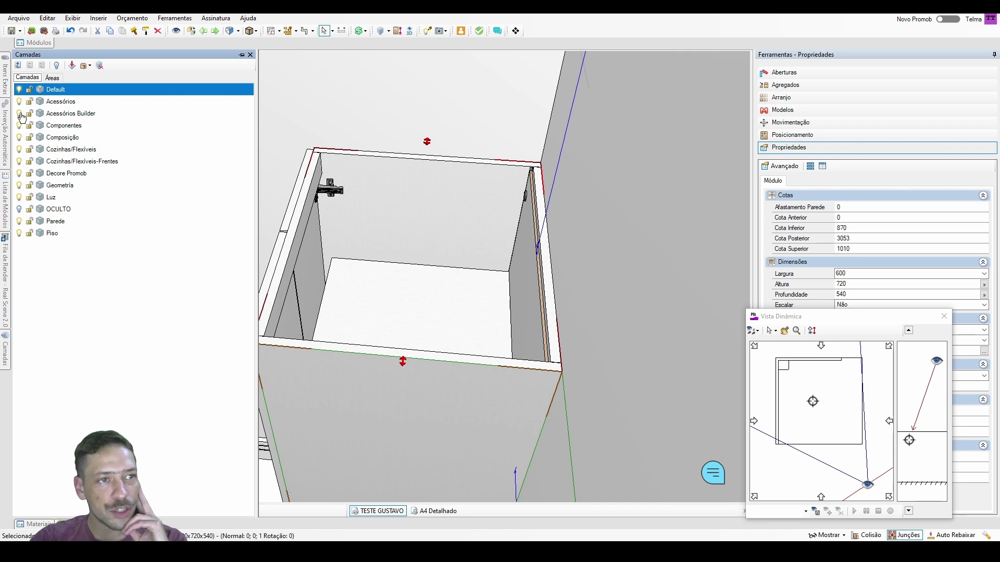
{"action": "left_click", "coordinate": [20, 114]}
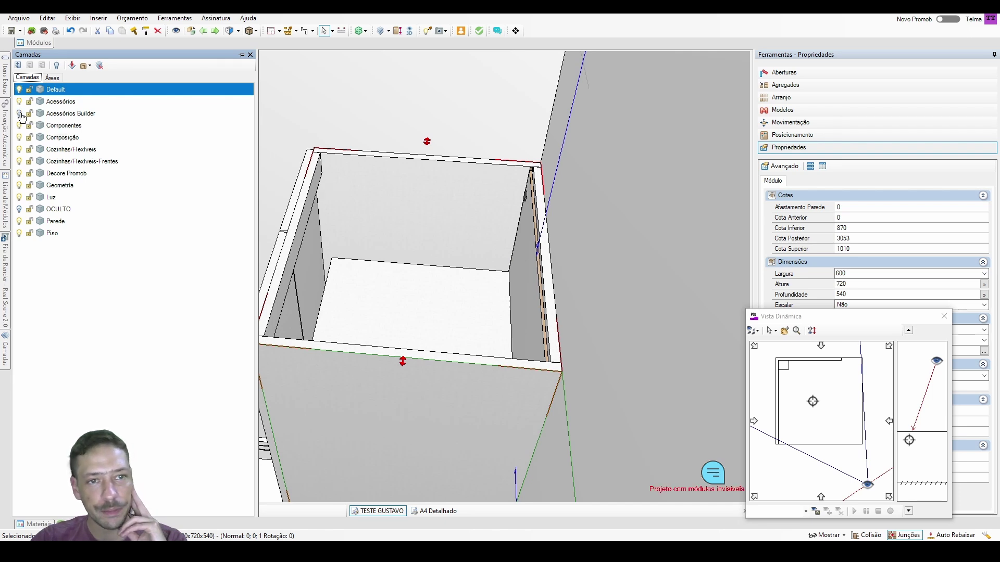
{"action": "left_click", "coordinate": [20, 114]}
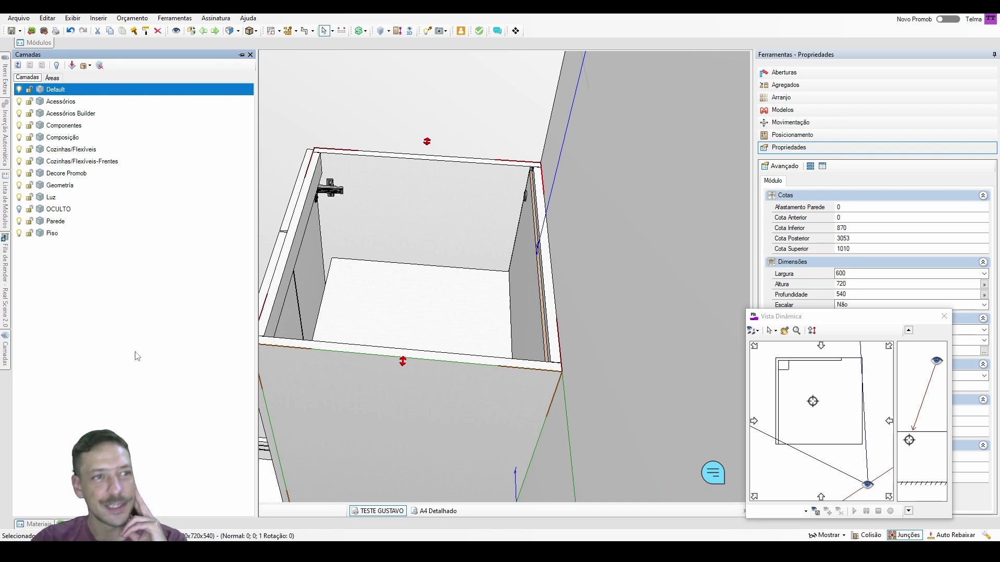
Step: Select the OCULTO layer in the layer list with the cabinet's front in view
{"action": "scroll", "coordinate": [300, 302], "scroll_direction": "down", "scroll_amount": 3}
{"action": "middle_click_drag", "start_coordinate": [300, 302], "coordinate": [277, 331]}
{"action": "mouse_move", "coordinate": [5, 352]}
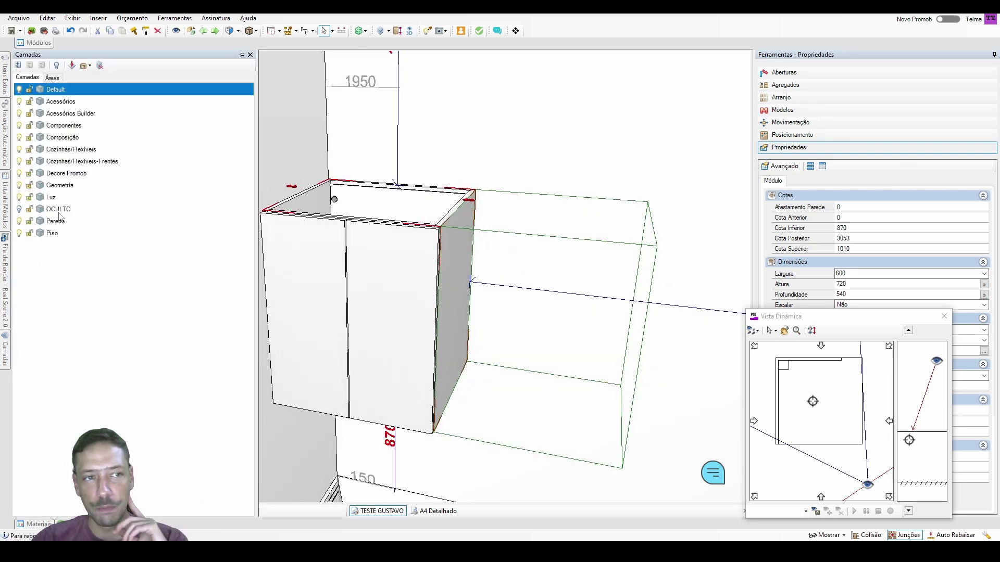
{"action": "left_click", "coordinate": [58, 209]}
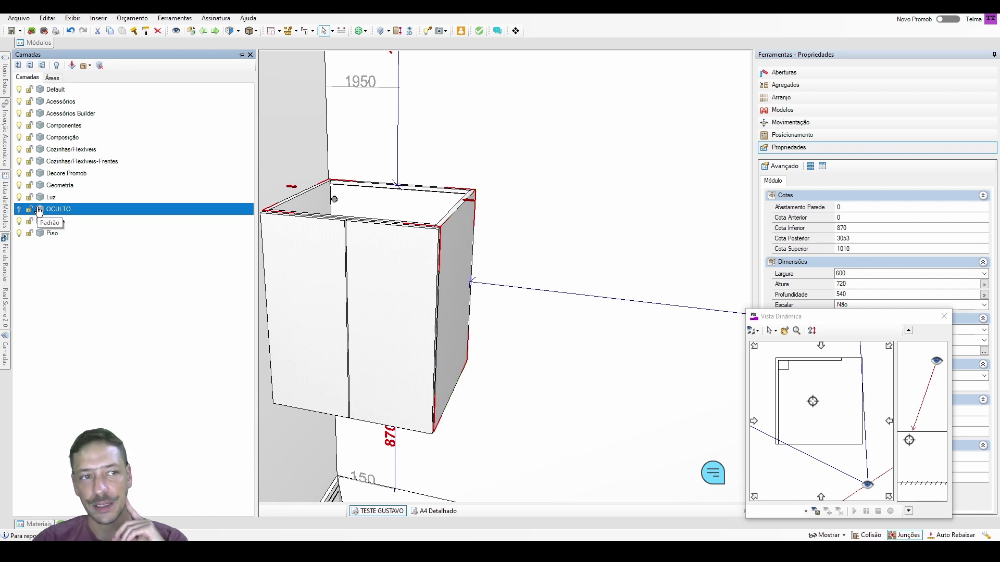
{"action": "middle_click_drag", "start_coordinate": [404, 314], "coordinate": [392, 357]}
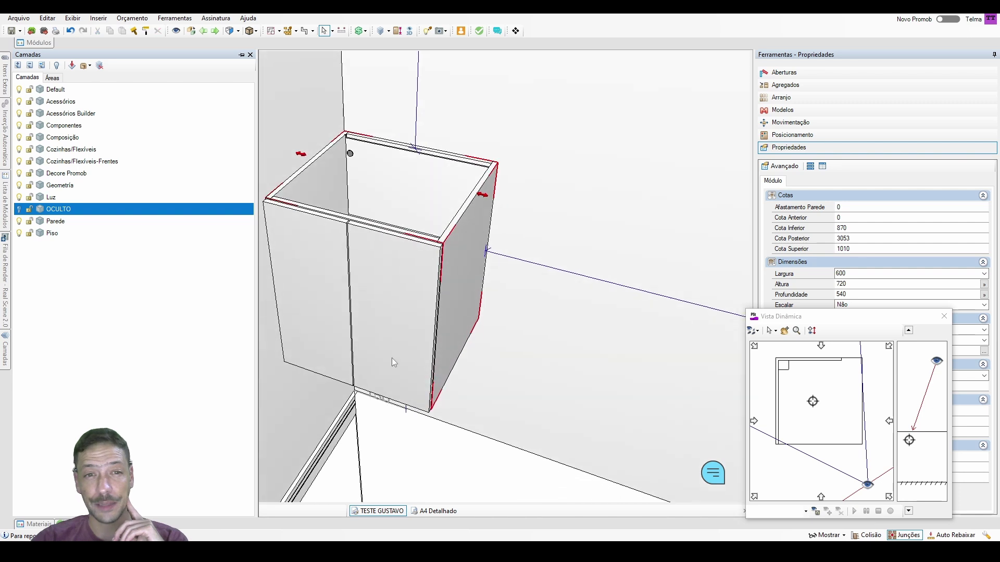
Step: Close the Vista Dinâmica window and assign the cabinet's right-hand door to the OCULTO layer
{"action": "left_click", "coordinate": [385, 286]}
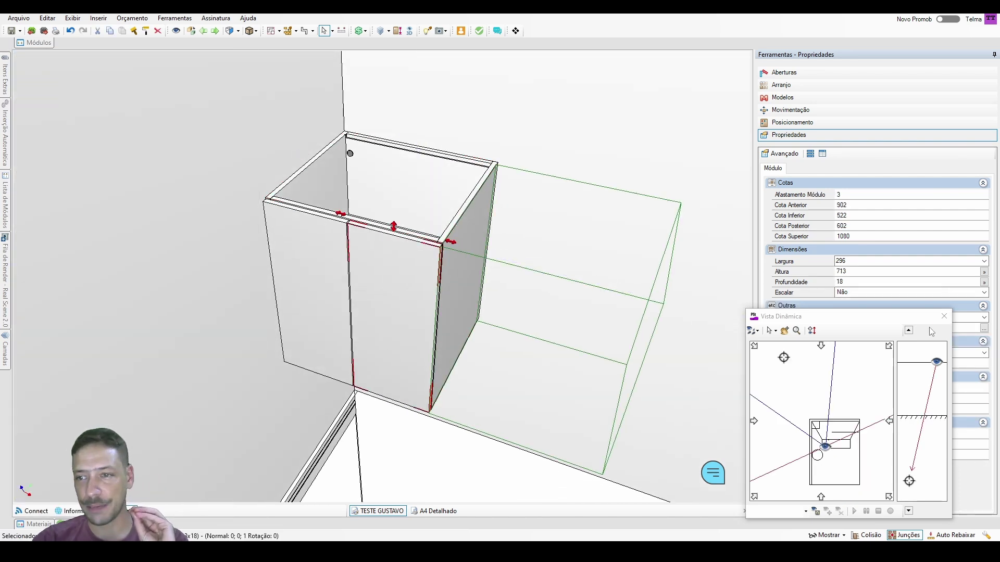
{"action": "left_click_drag", "start_coordinate": [930, 317], "coordinate": [747, 303]}
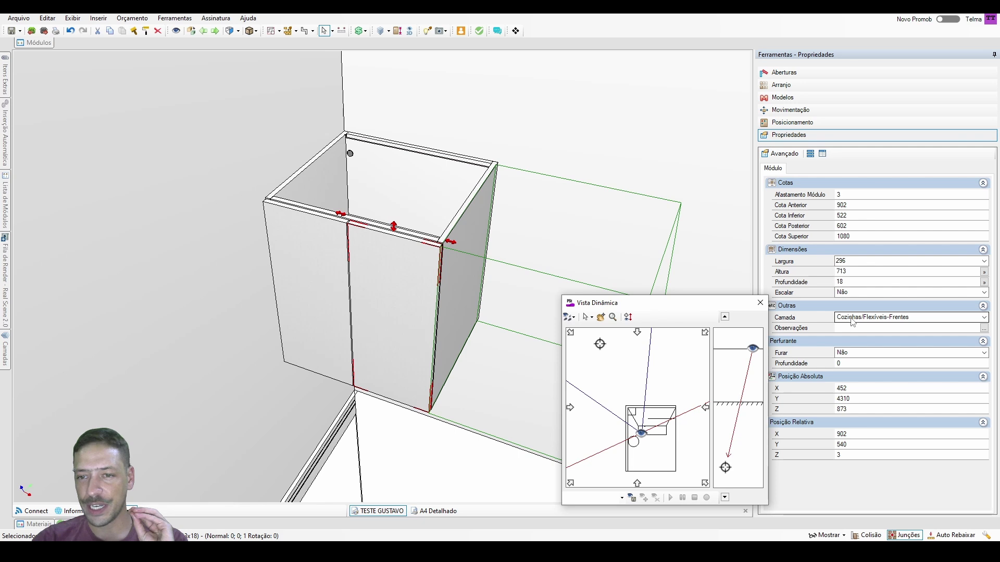
{"action": "left_click", "coordinate": [760, 302]}
{"action": "left_click", "coordinate": [861, 319]}
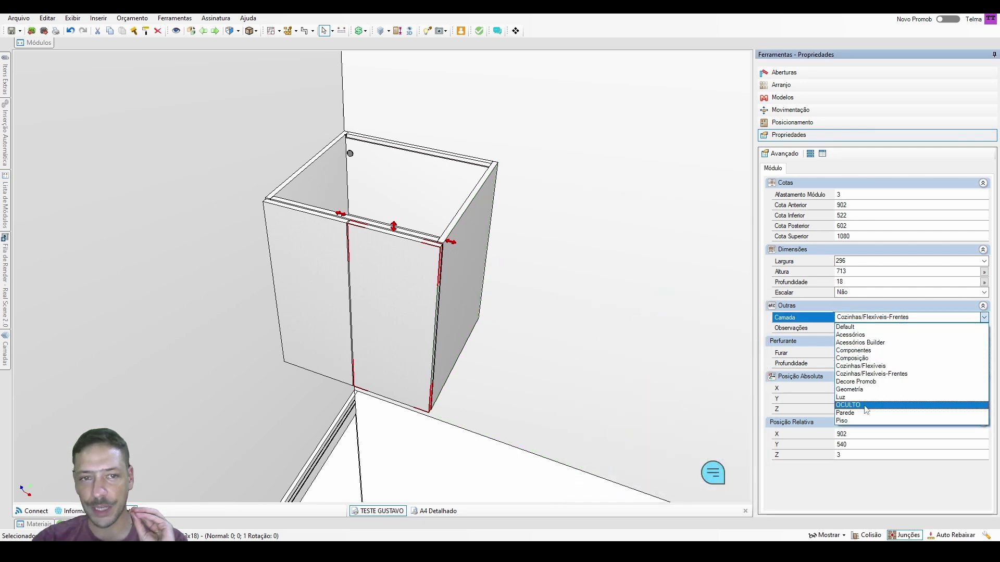
{"action": "left_click", "coordinate": [865, 409]}
{"action": "middle_click_drag", "start_coordinate": [526, 349], "coordinate": [457, 309]}
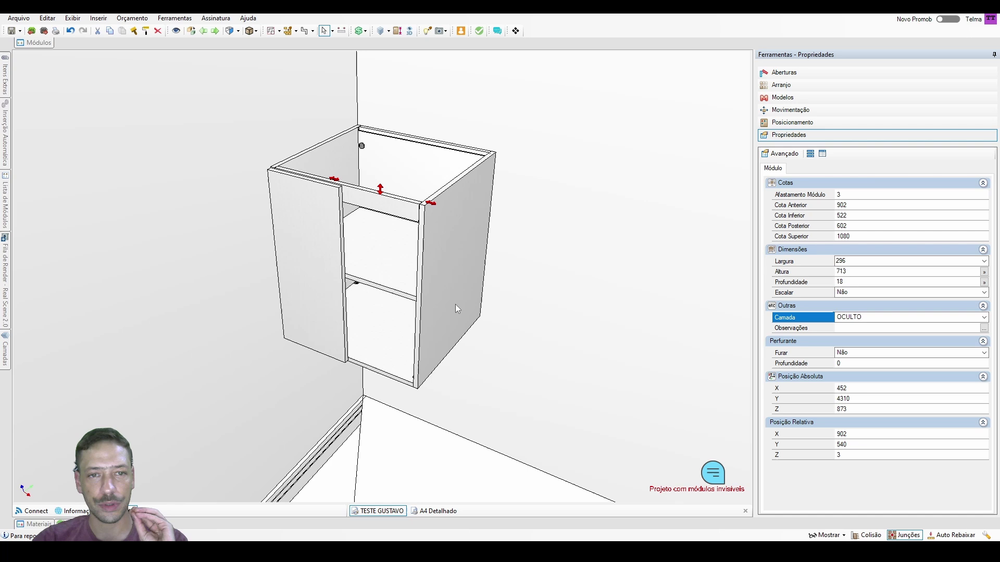
Step: Switch the OCULTO layer on to show the cabinet's right-hand door again
{"action": "left_click", "coordinate": [446, 261]}
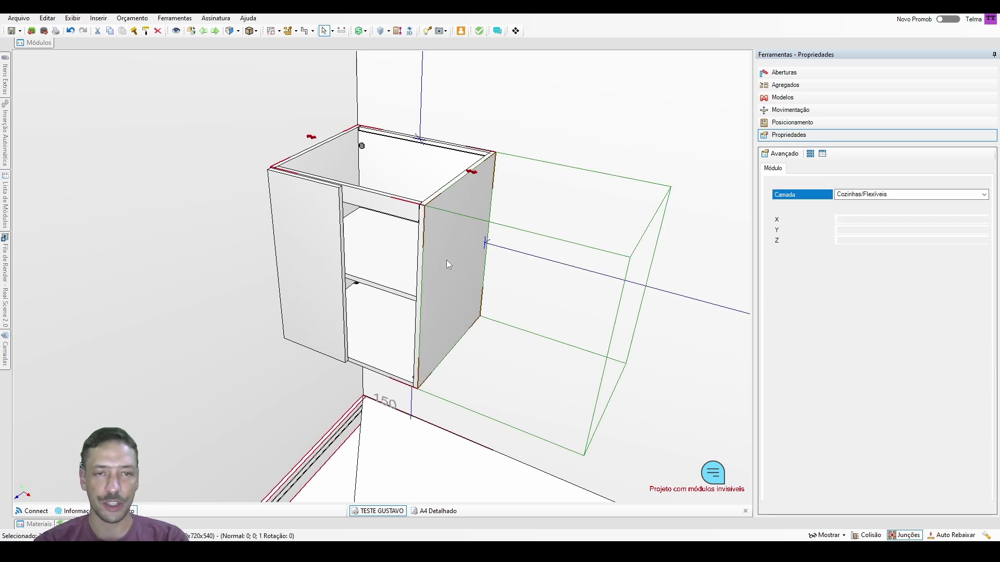
{"action": "key", "text": "h"}
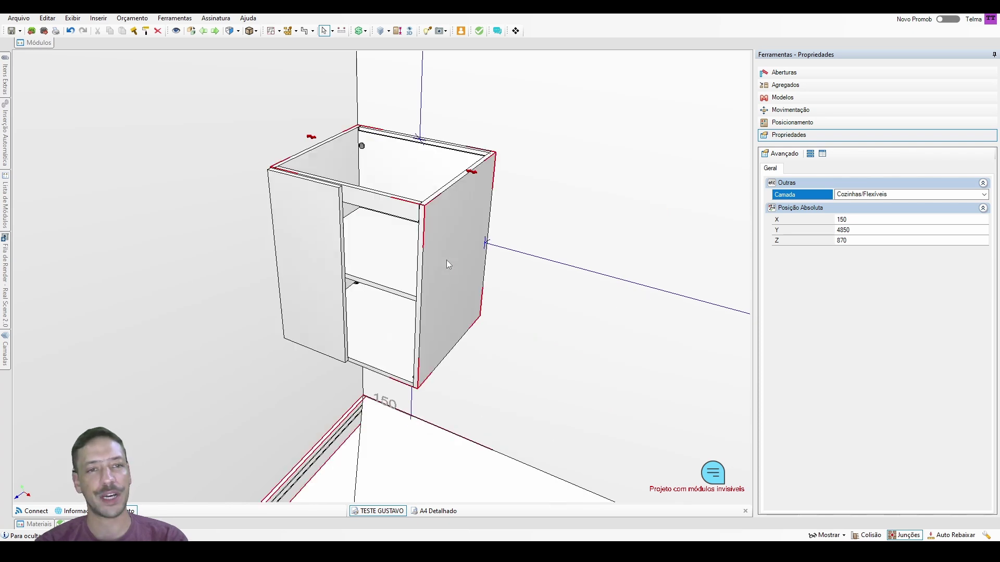
{"action": "left_click", "coordinate": [6, 363]}
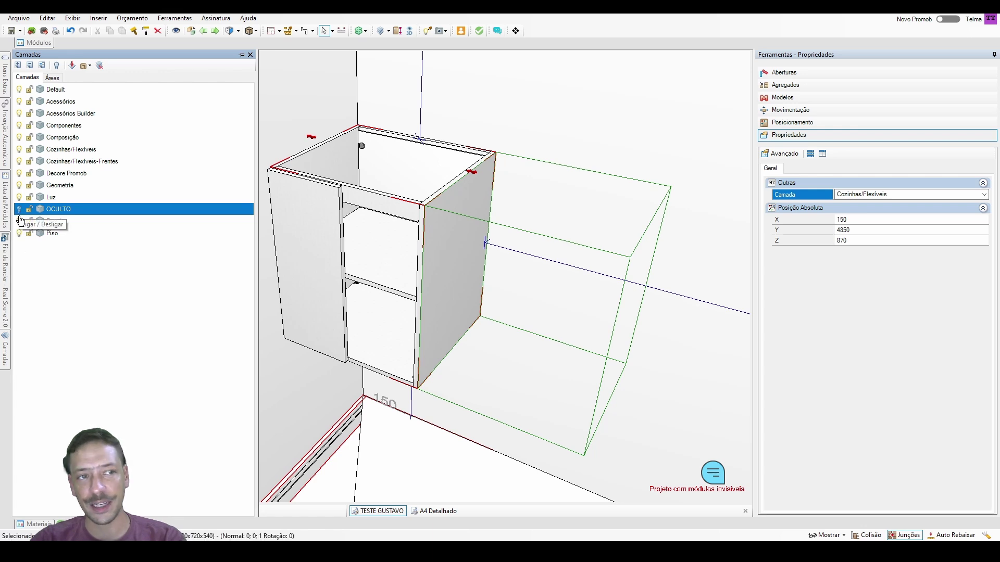
{"action": "left_click", "coordinate": [20, 210]}
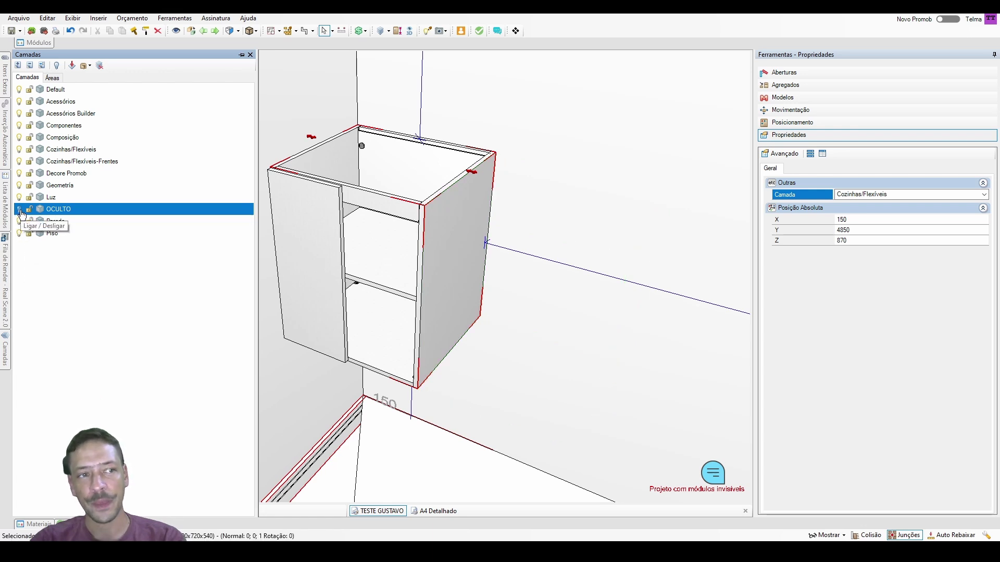
{"action": "left_click", "coordinate": [20, 211]}
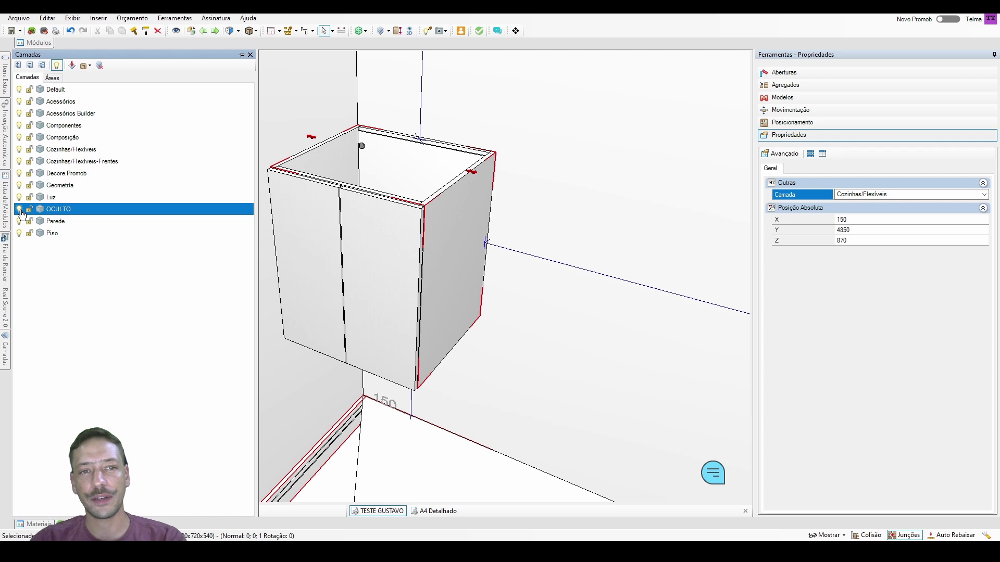
{"action": "left_click", "coordinate": [350, 252]}
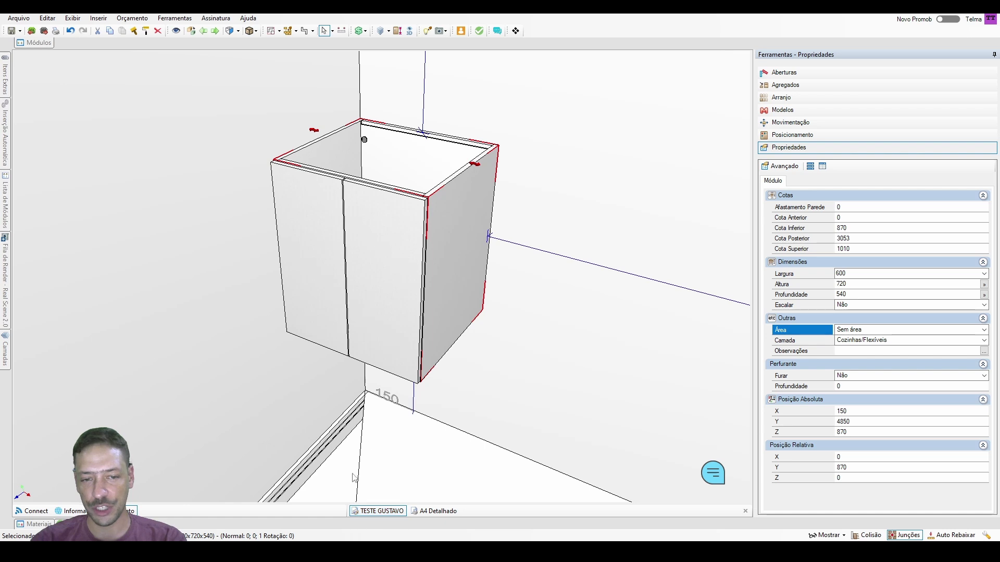
Step: View the A4 Detalhado sheet layout and return to the 3D view of the cabinet
{"action": "left_click", "coordinate": [437, 512]}
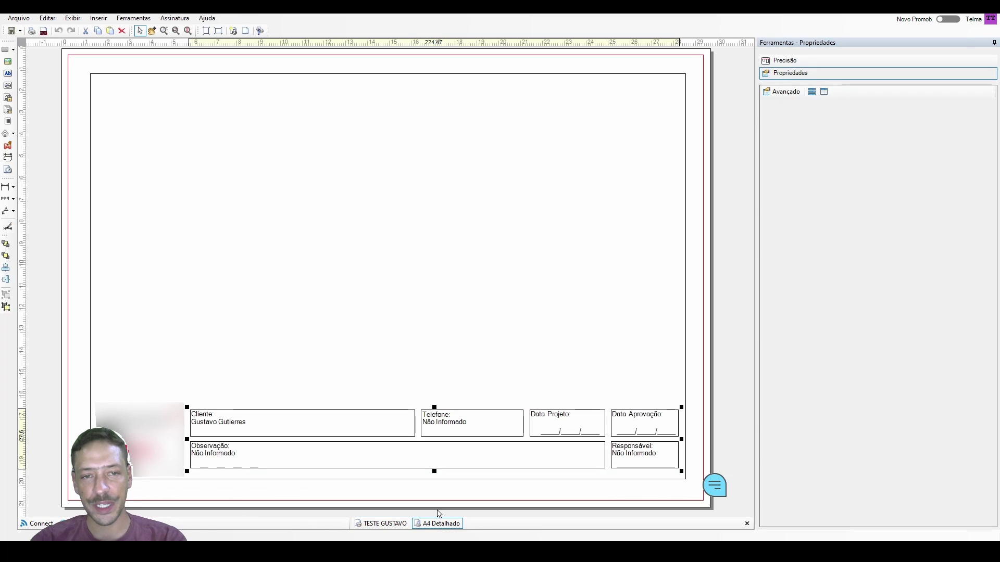
{"action": "left_click", "coordinate": [393, 525]}
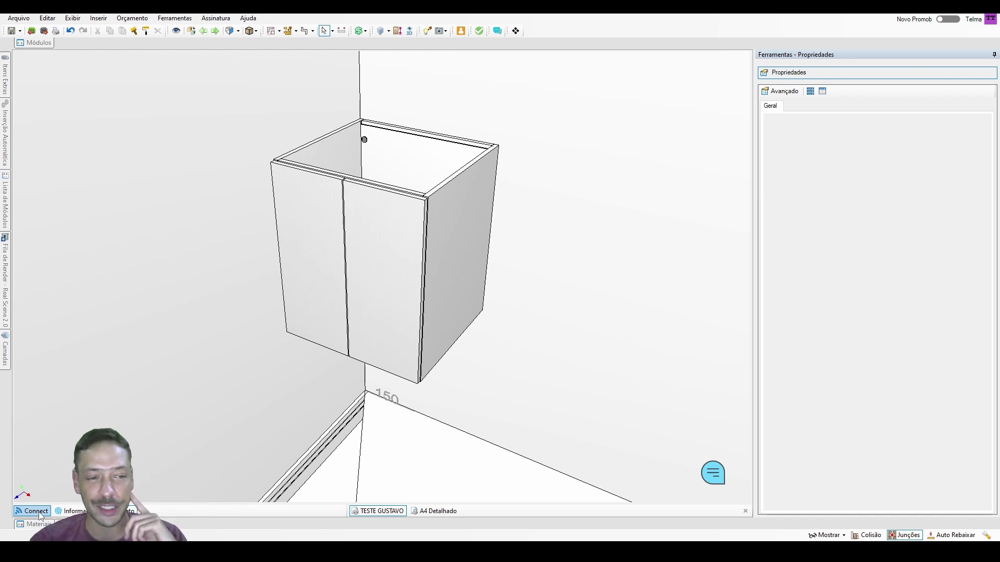
Step: Open the materials library and browse the Cores swatches by colour family, from Amarelos through to Verdes
{"action": "left_click", "coordinate": [36, 524]}
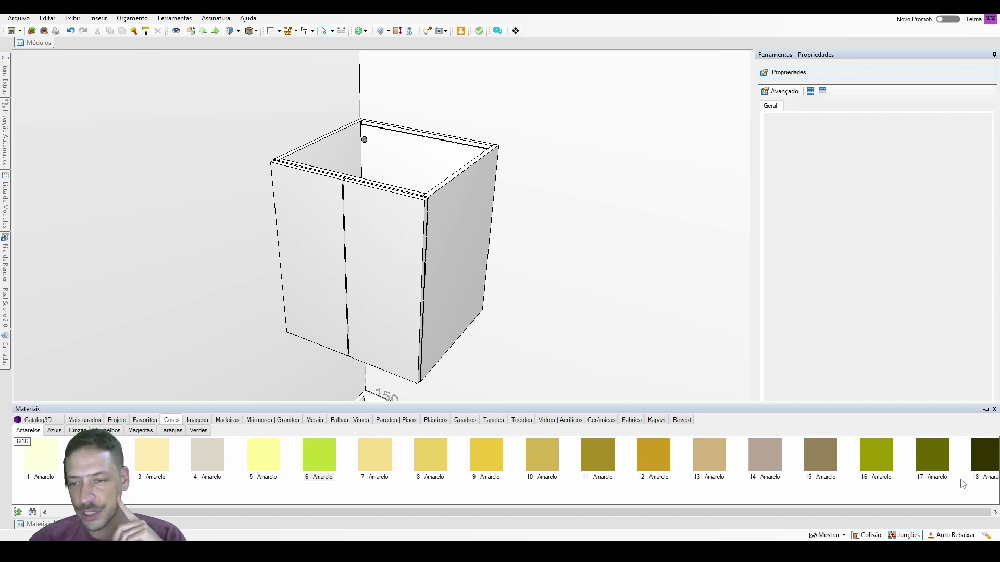
{"action": "left_click", "coordinate": [54, 430]}
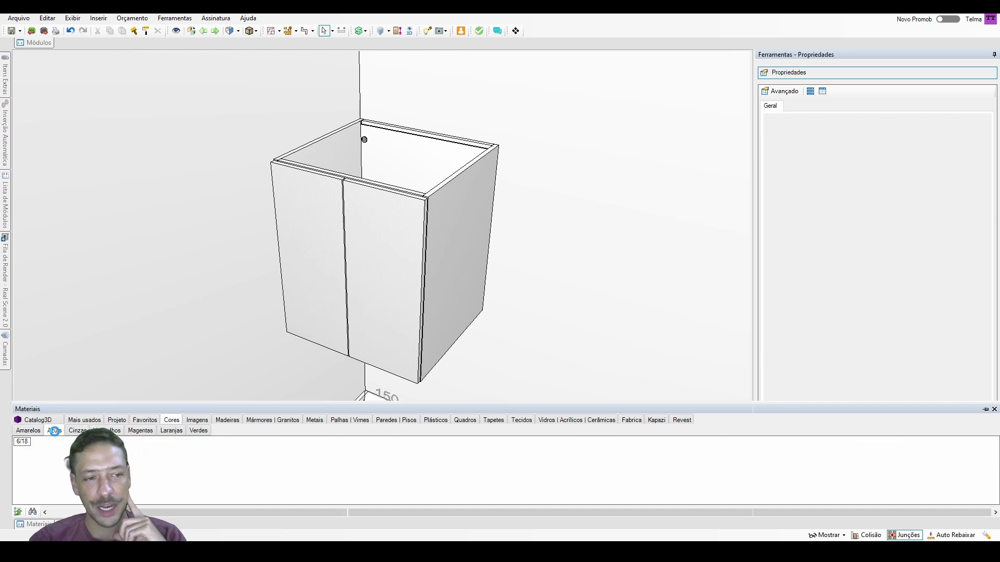
{"action": "left_click", "coordinate": [78, 430]}
{"action": "left_click", "coordinate": [107, 431]}
{"action": "left_click", "coordinate": [141, 431]}
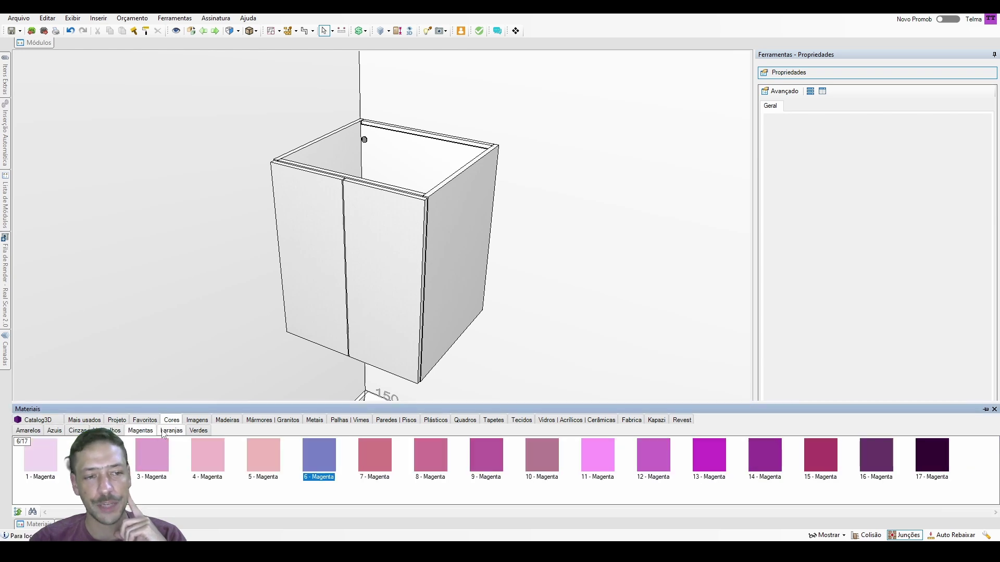
{"action": "left_click", "coordinate": [172, 430]}
{"action": "left_click", "coordinate": [198, 430]}
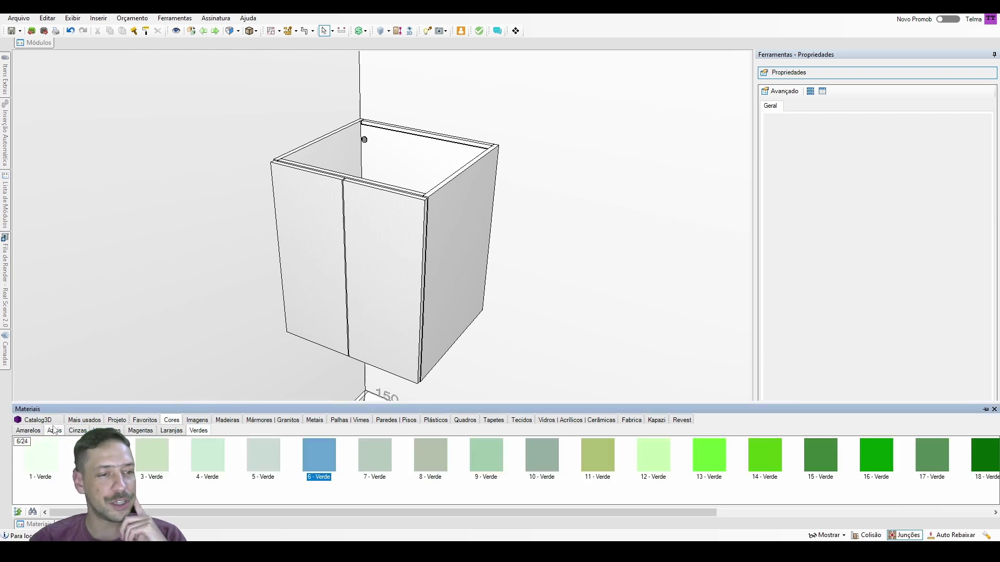
Step: Look through the Mais usados, Projeto and Favoritos material groups and return to Cores
{"action": "left_click", "coordinate": [88, 421]}
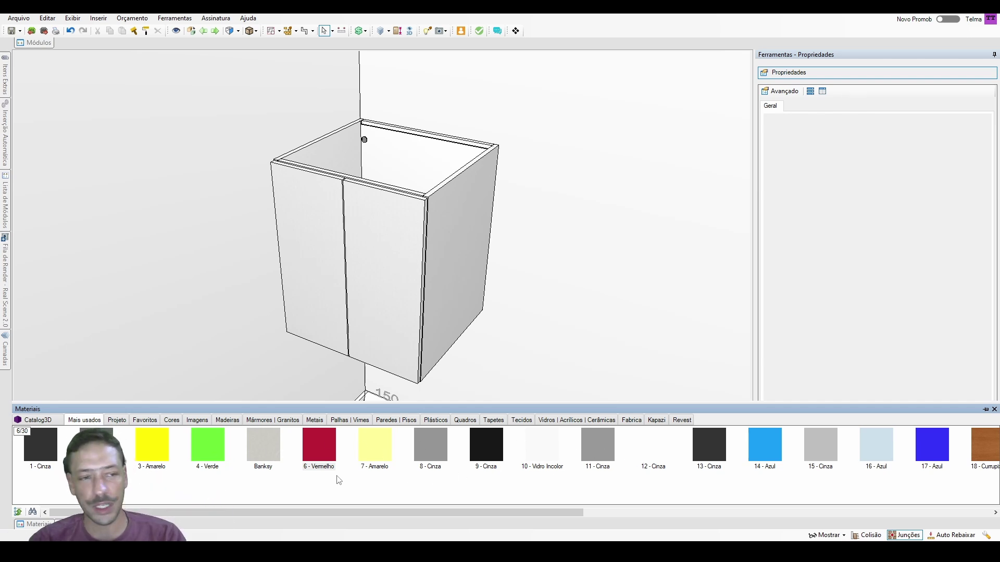
{"action": "left_click", "coordinate": [117, 422]}
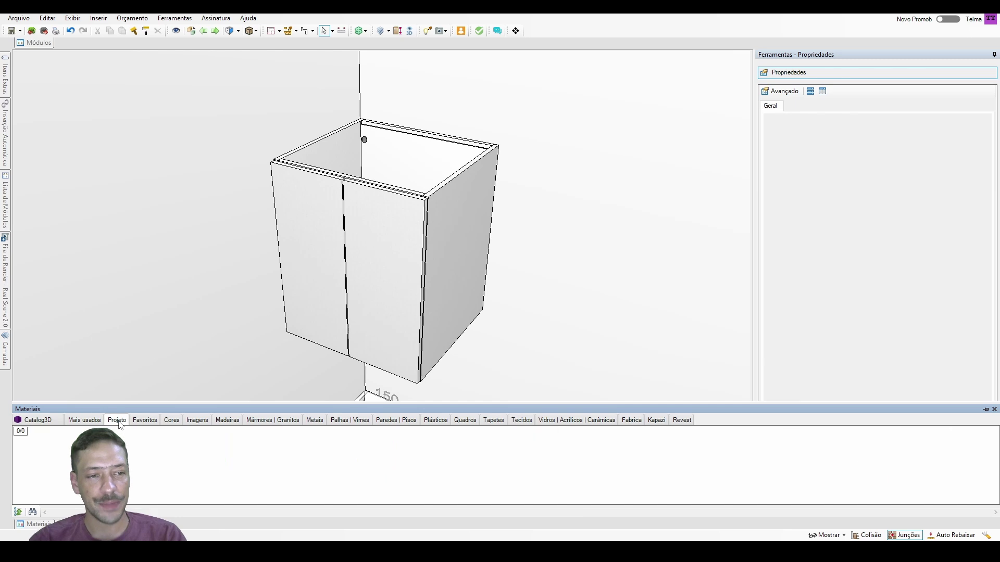
{"action": "left_click", "coordinate": [141, 421]}
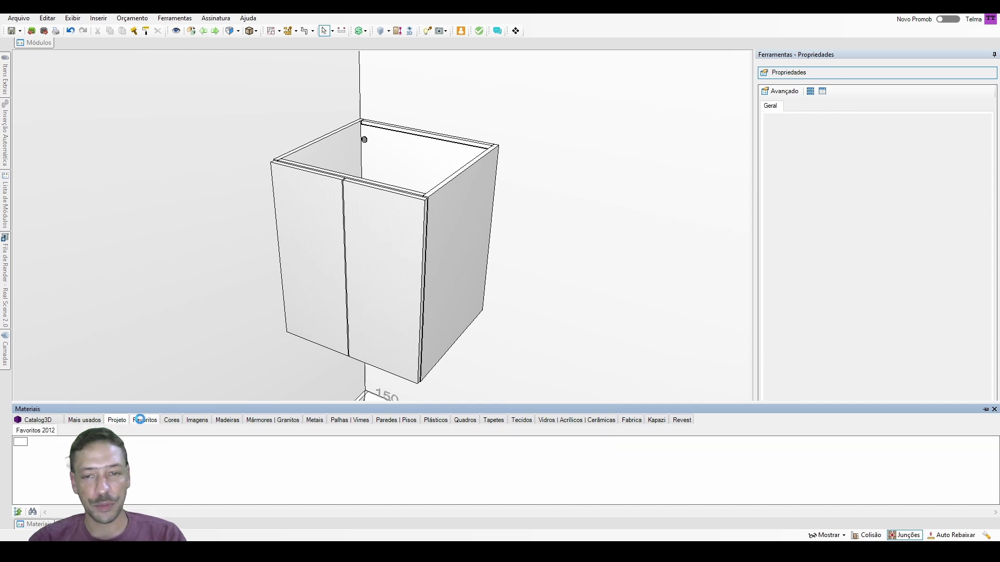
{"action": "left_click", "coordinate": [172, 420]}
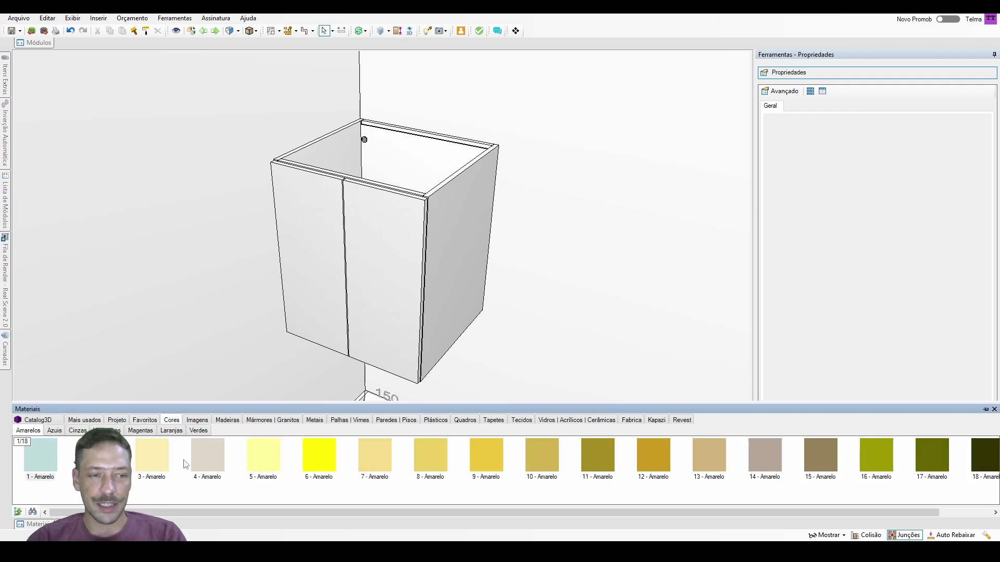
Step: Browse the Imagens materials, including the magazine covers, book covers, Madrepérolas | Ossos and Bandeiras
{"action": "left_click", "coordinate": [197, 420]}
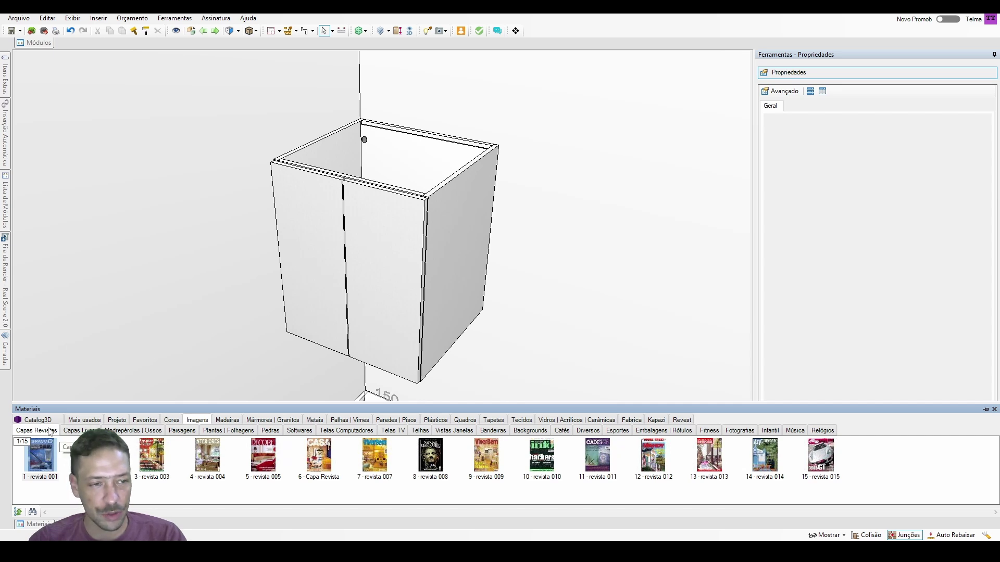
{"action": "left_click", "coordinate": [72, 432]}
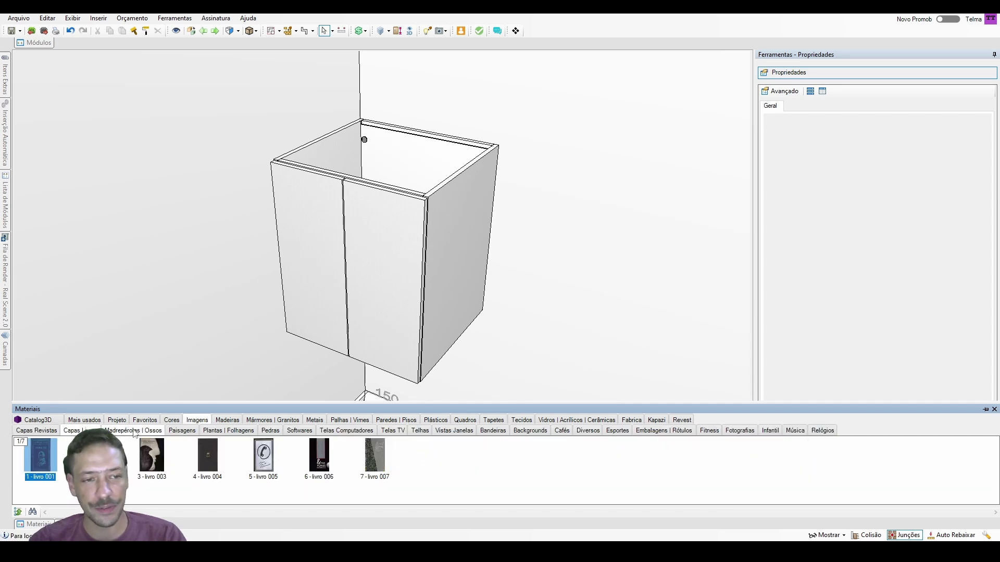
{"action": "left_click", "coordinate": [134, 431]}
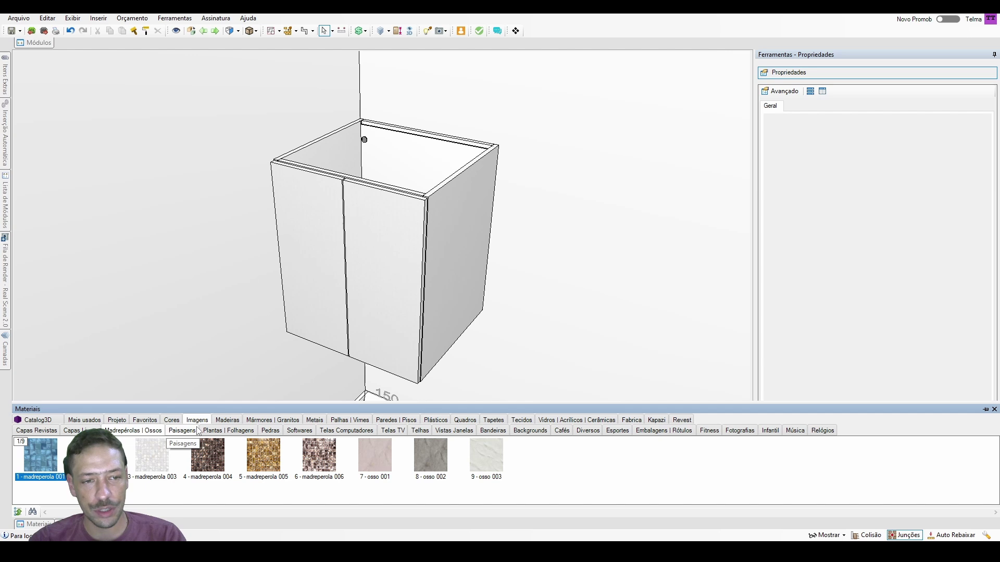
{"action": "left_click", "coordinate": [494, 431]}
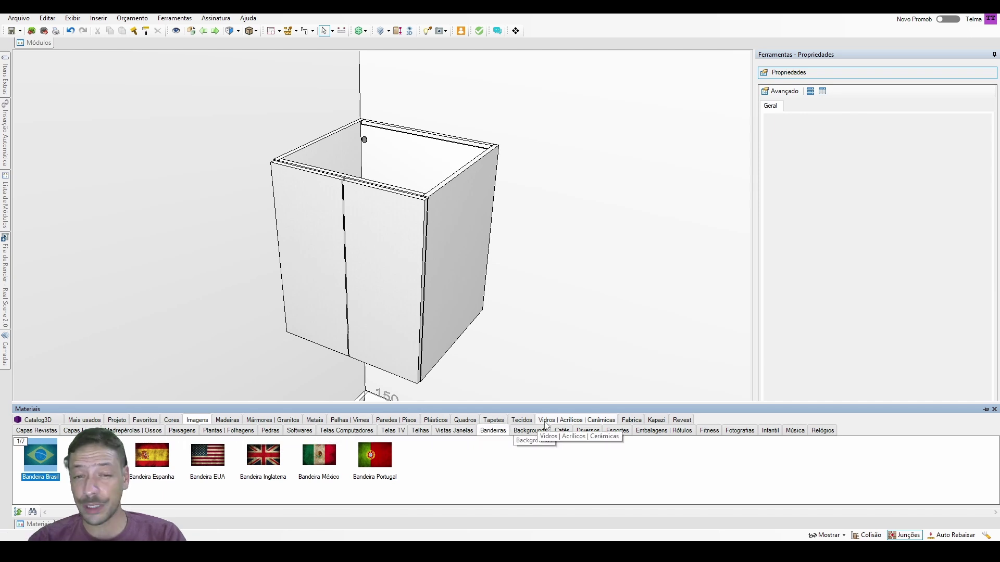
Step: Browse the Madeiras materials from Demolições to Pré-Compostas, view Mármores | Granitos, and return to Imagens
{"action": "left_click", "coordinate": [226, 420]}
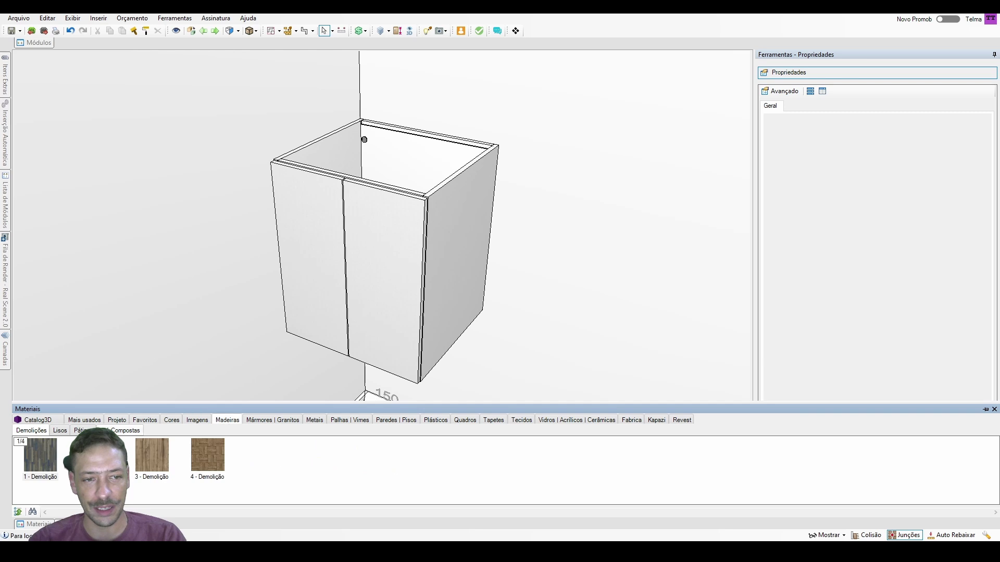
{"action": "left_click", "coordinate": [60, 431]}
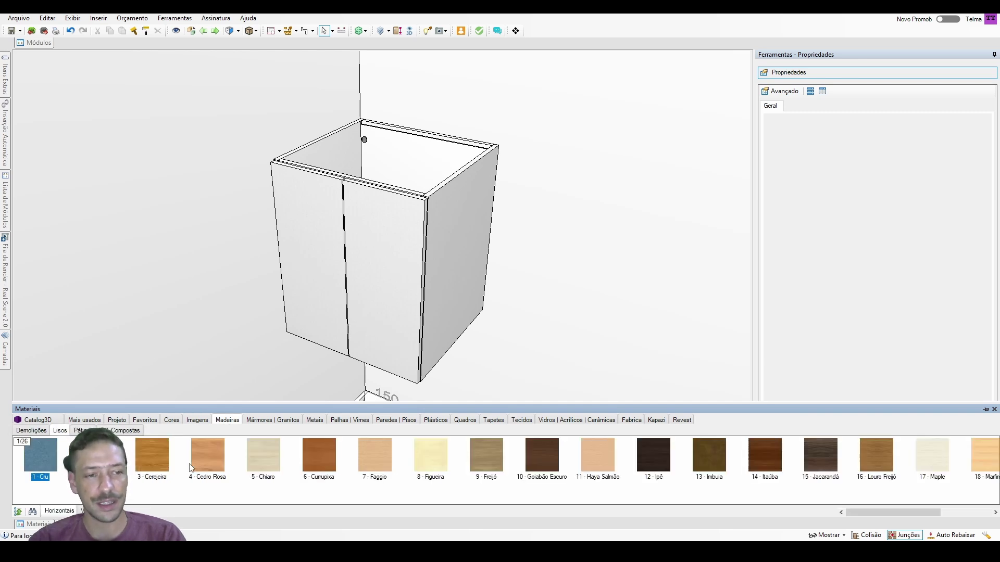
{"action": "scroll", "coordinate": [920, 469], "scroll_direction": "down", "scroll_amount": 3}
{"action": "scroll", "coordinate": [915, 471], "scroll_direction": "up", "scroll_amount": 3}
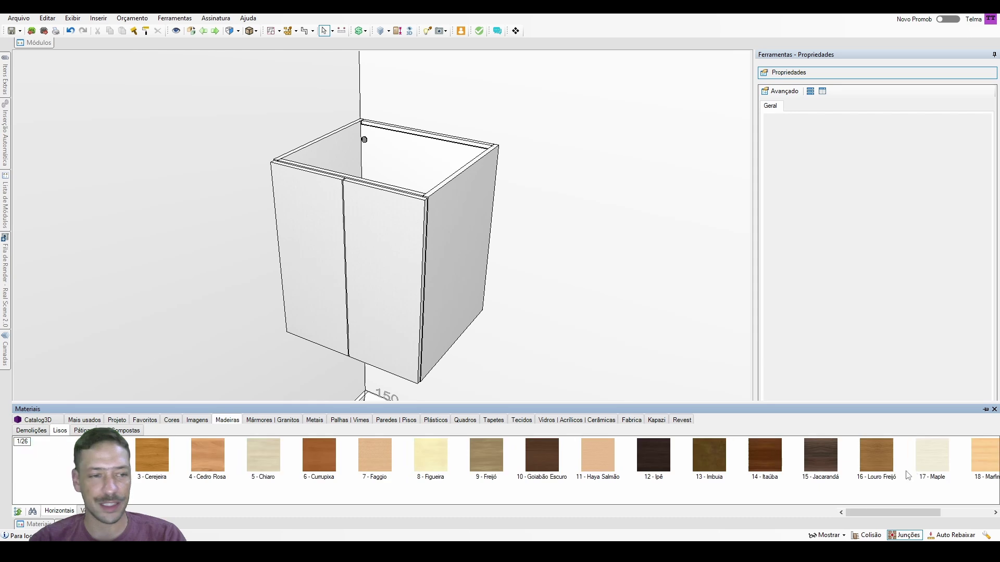
{"action": "left_click", "coordinate": [80, 431]}
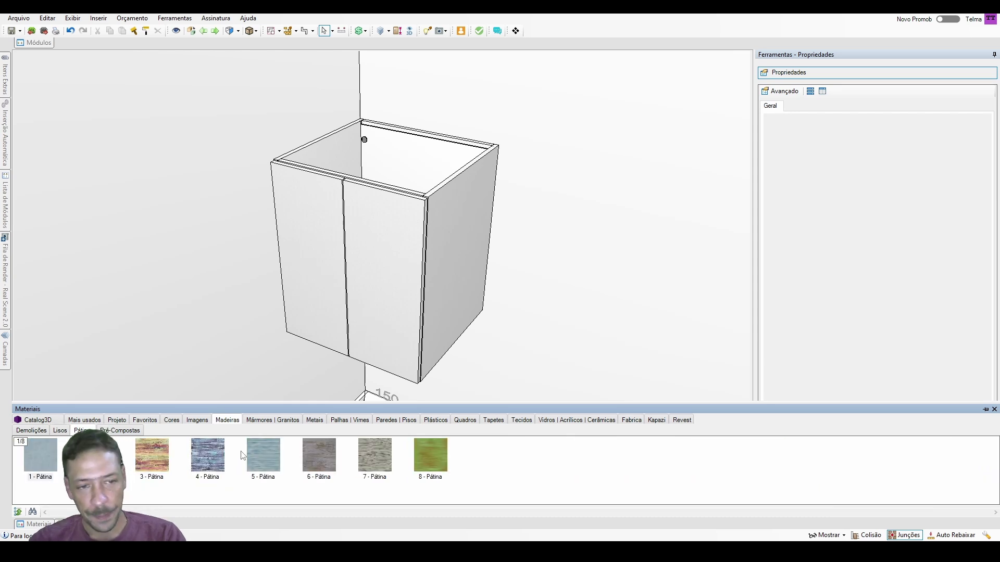
{"action": "left_click", "coordinate": [123, 431]}
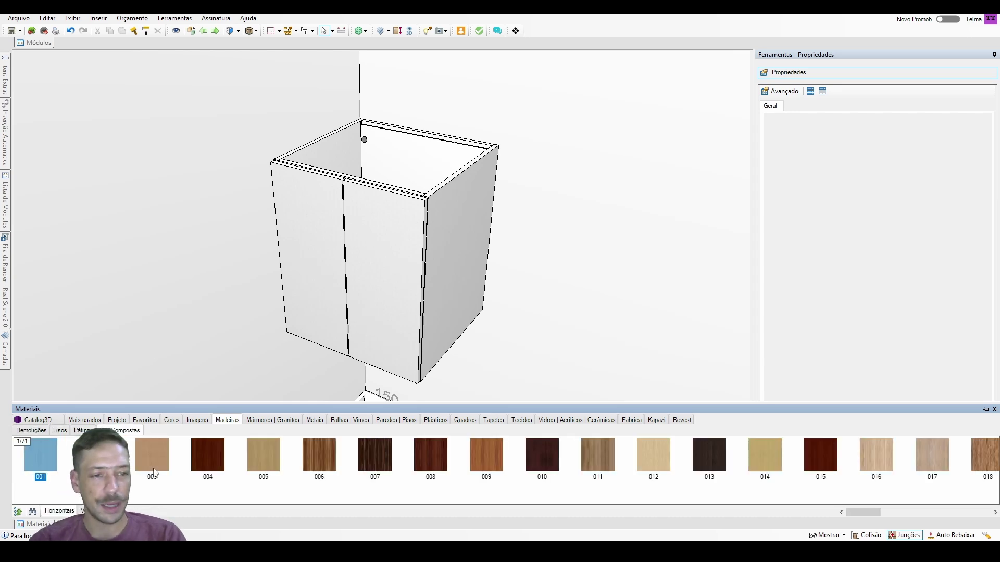
{"action": "left_click", "coordinate": [272, 420]}
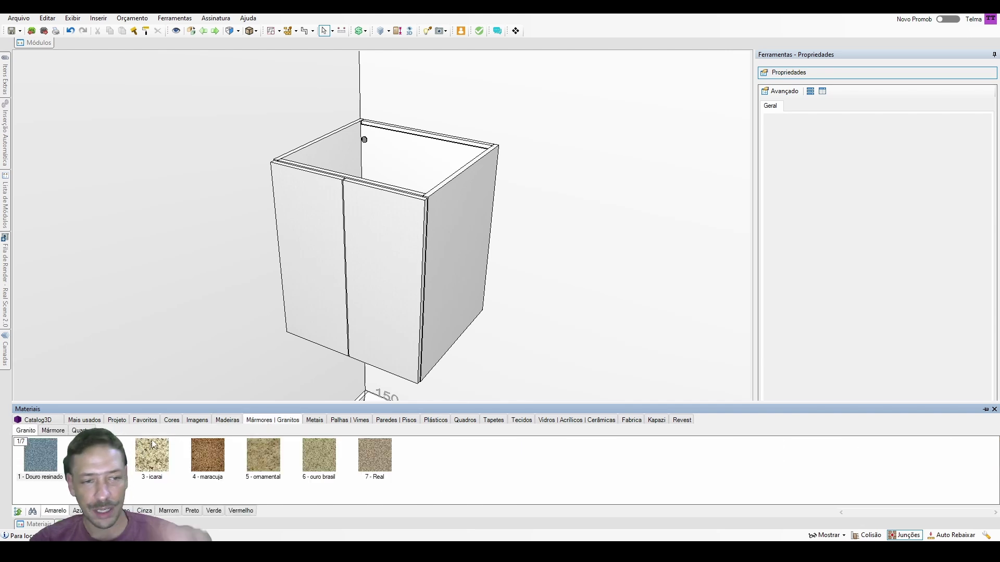
{"action": "left_click", "coordinate": [197, 420]}
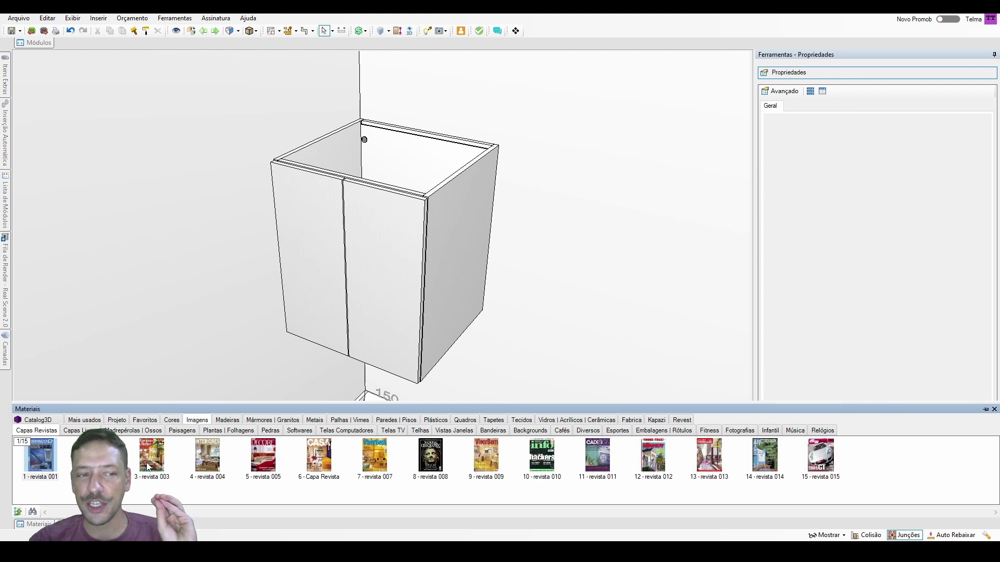
Step: Search Catalog3D for "cimento queimado" and look through the resulting materials
{"action": "left_click", "coordinate": [58, 422]}
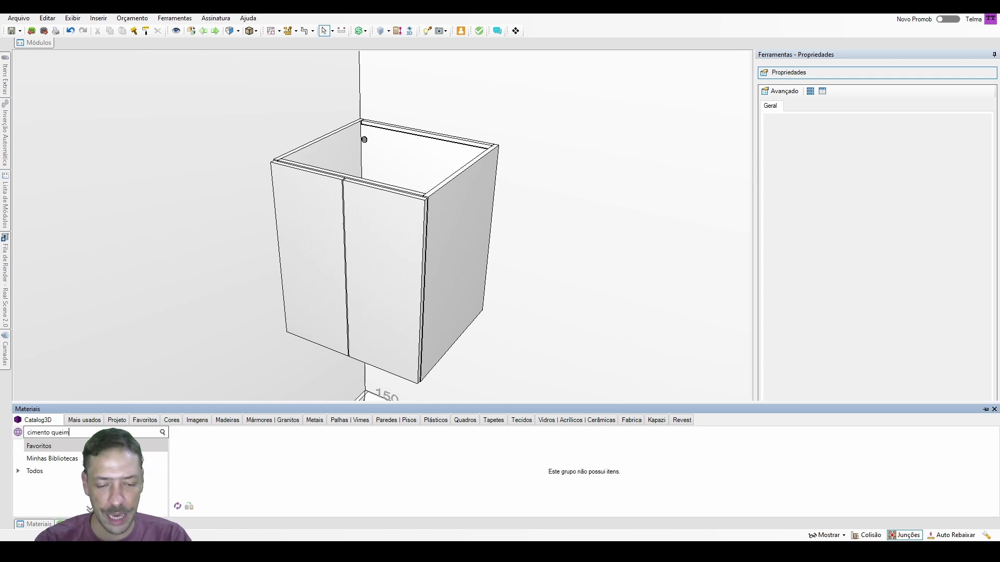
{"action": "type", "text": "cimento queimado"}
{"action": "key", "text": "Return"}
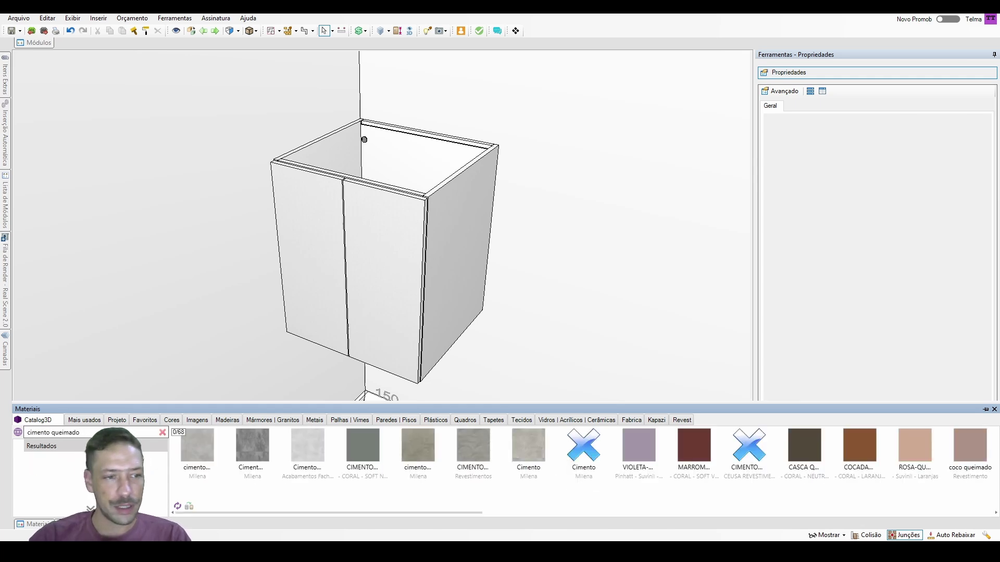
{"action": "scroll", "coordinate": [368, 481], "scroll_direction": "right", "scroll_amount": 3}
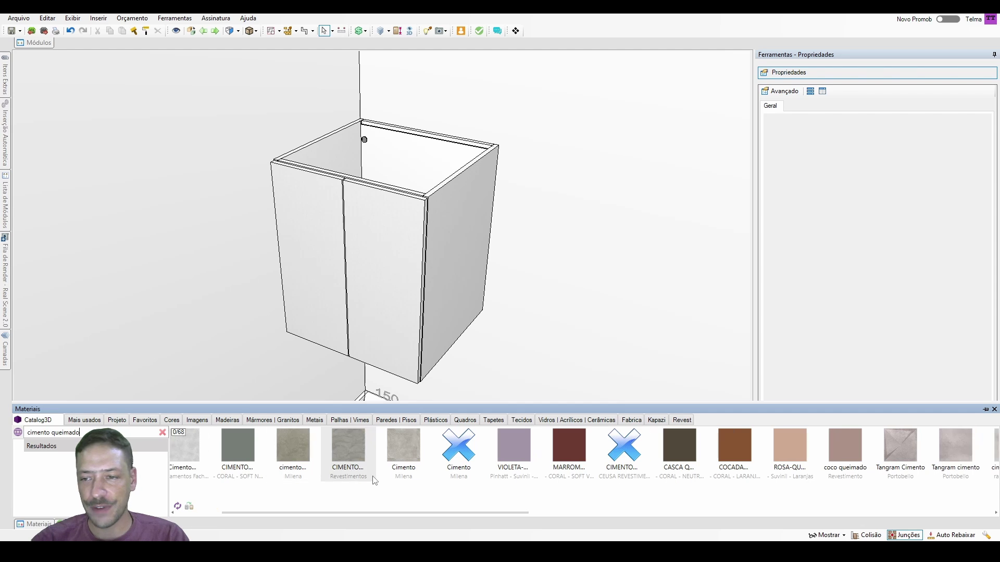
{"action": "scroll", "coordinate": [374, 480], "scroll_direction": "left", "scroll_amount": 3}
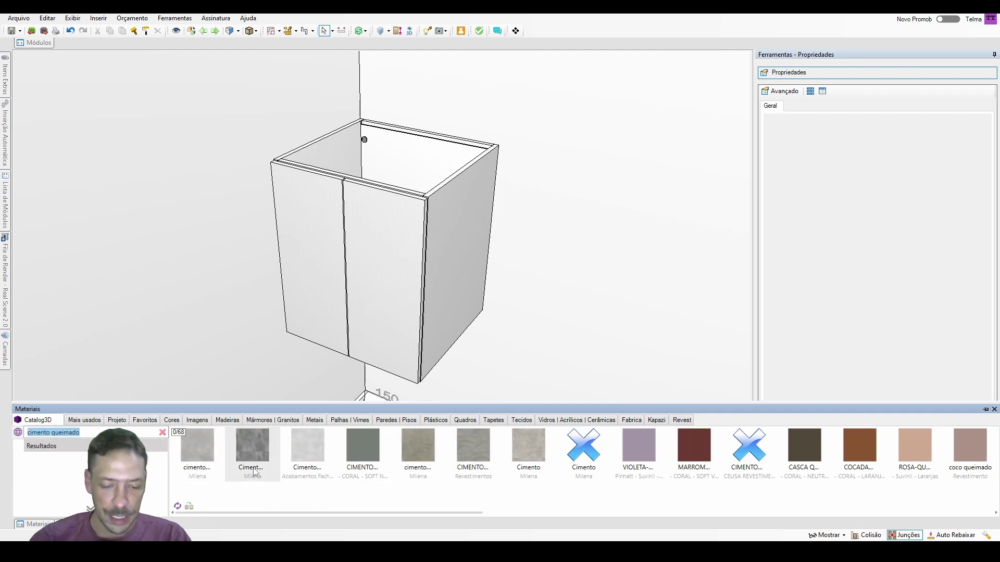
Step: Search the Catalog3D materials for "metro white"
{"action": "type", "text": "metro w"}
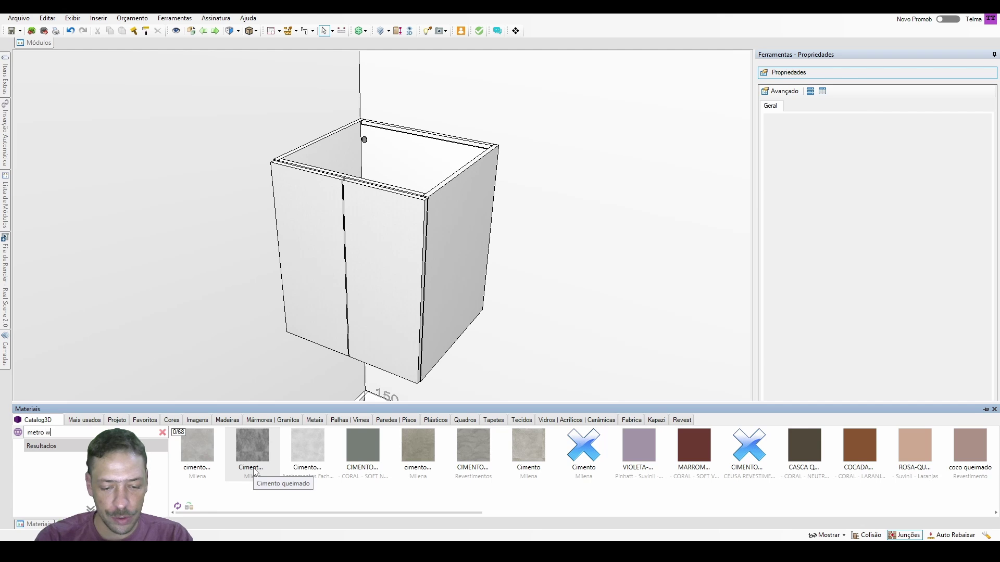
{"action": "type", "text": "hitw"}
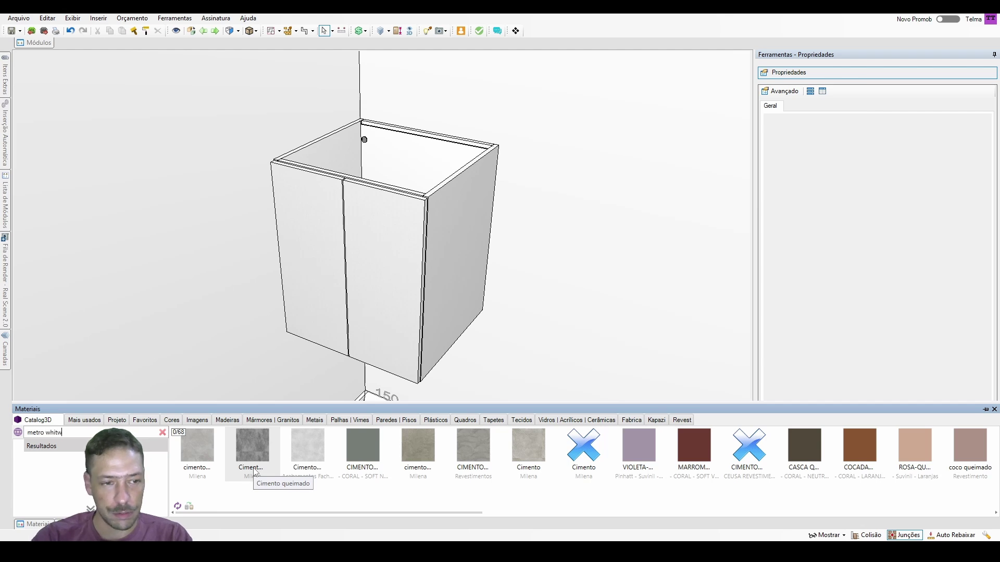
{"action": "key", "text": "BackSpace"}
{"action": "type", "text": "e"}
{"action": "key", "text": "Return"}
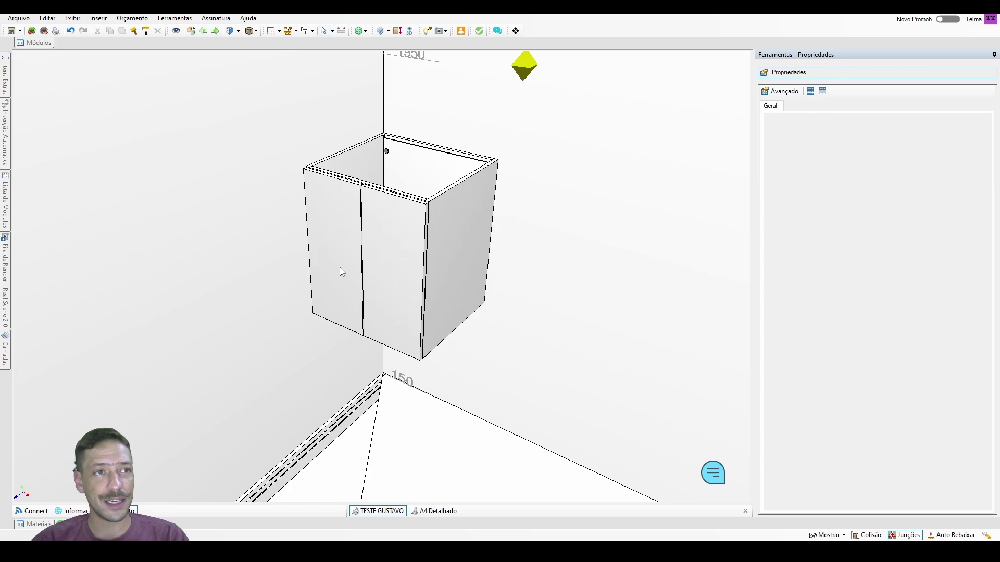
Step: Compare the Módulos library with the Materiais library and its Catalog3D search results for "metro white"
{"action": "left_click", "coordinate": [39, 43]}
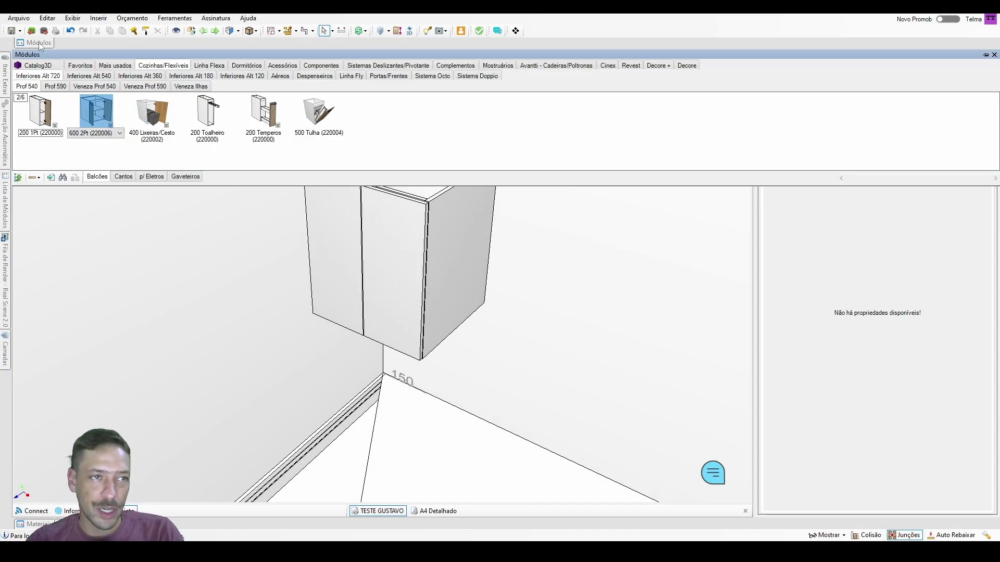
{"action": "left_click", "coordinate": [34, 524]}
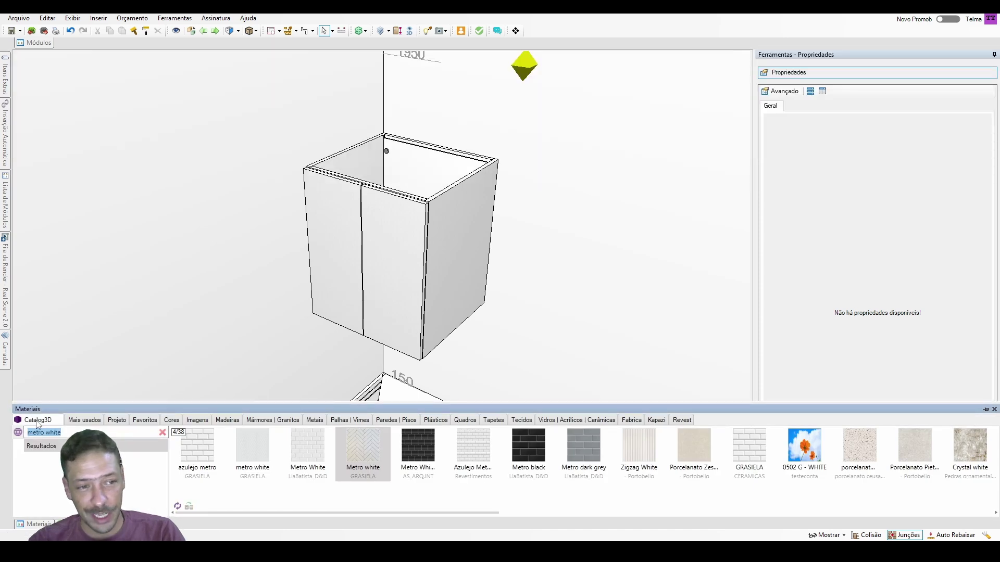
{"action": "left_click", "coordinate": [48, 44]}
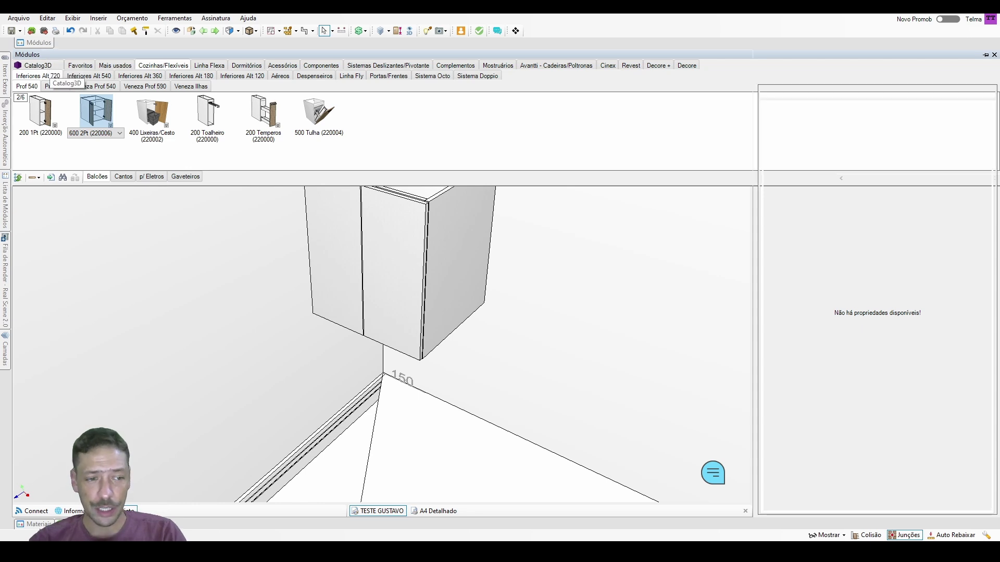
{"action": "left_click", "coordinate": [34, 524]}
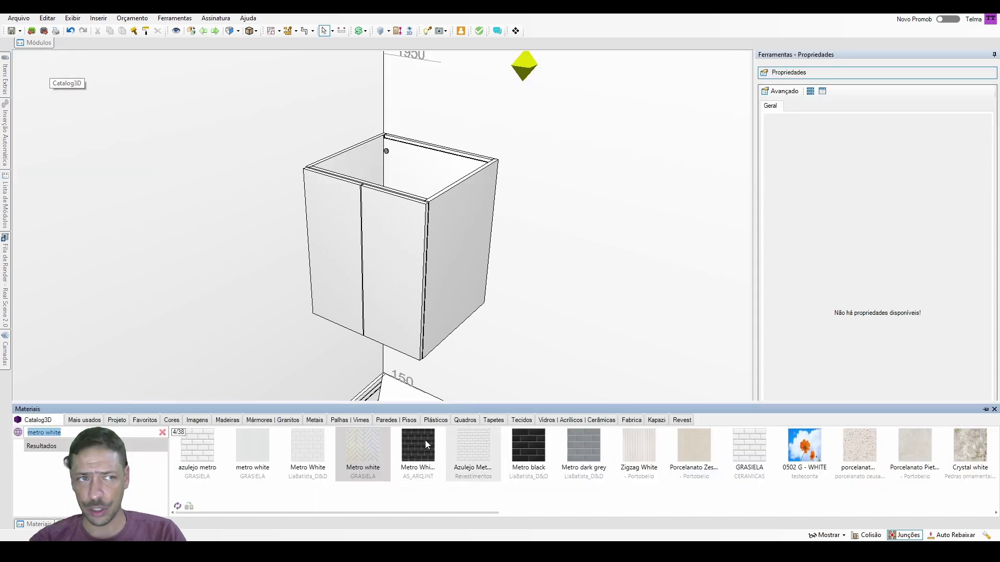
Step: Search the Catalog3D modules for "decoração" and look through the resulting objects
{"action": "left_click", "coordinate": [48, 44]}
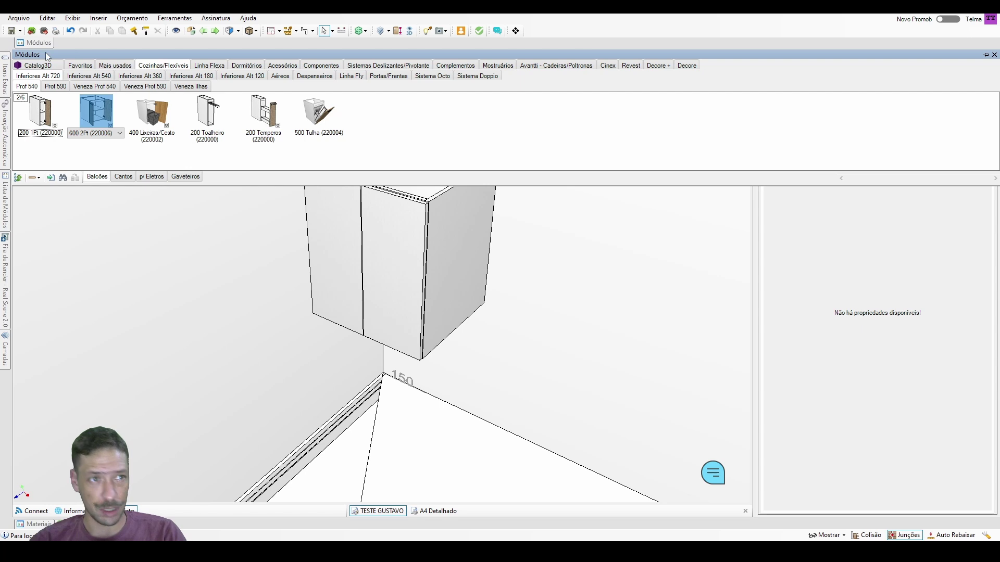
{"action": "left_click", "coordinate": [36, 65]}
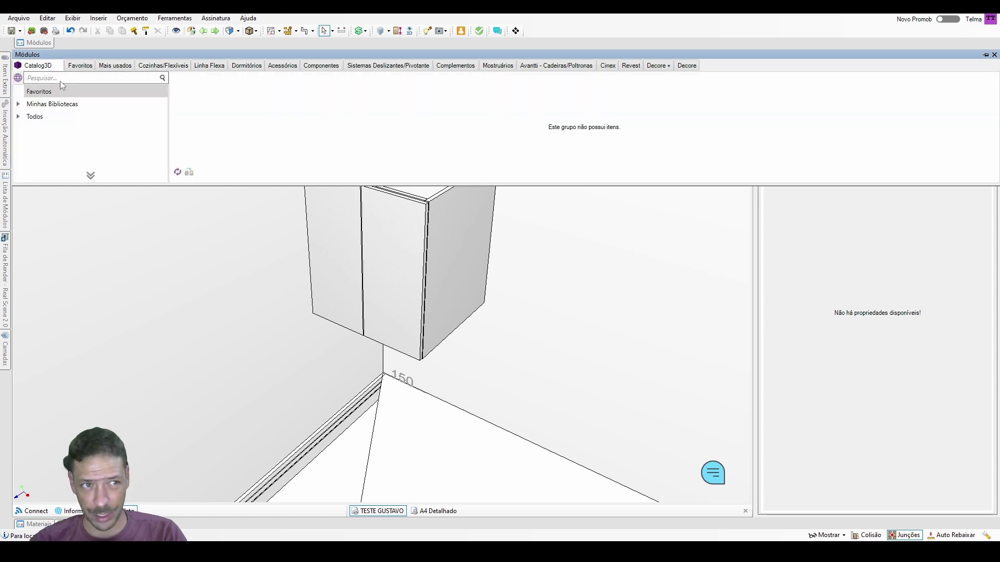
{"action": "left_click", "coordinate": [61, 80]}
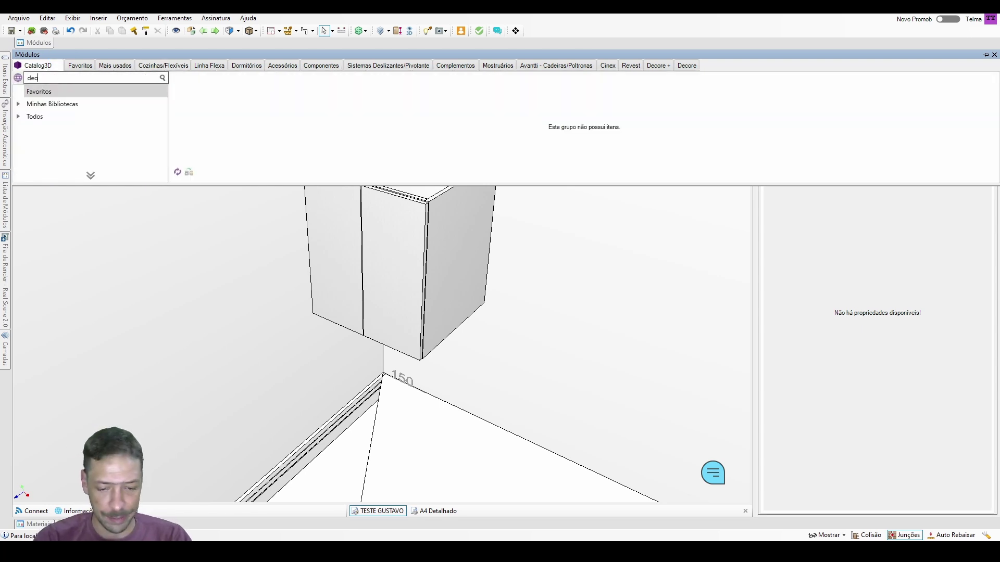
{"action": "key", "text": "Return"}
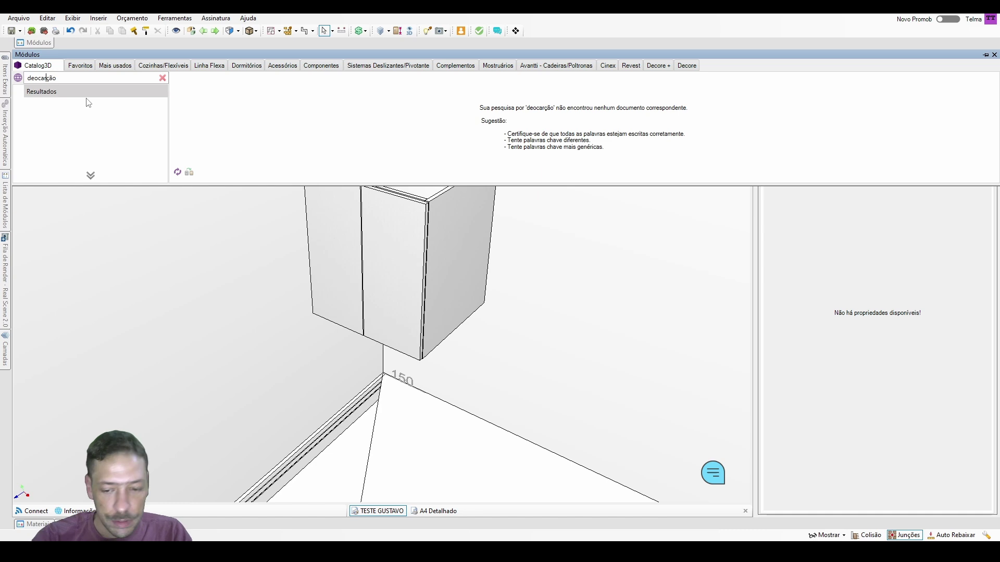
{"action": "key", "text": "BackSpace"}
{"action": "key", "text": "BackSpace"}
{"action": "key", "text": "BackSpace"}
{"action": "key", "text": "BackSpace"}
{"action": "type", "text": "cor"}
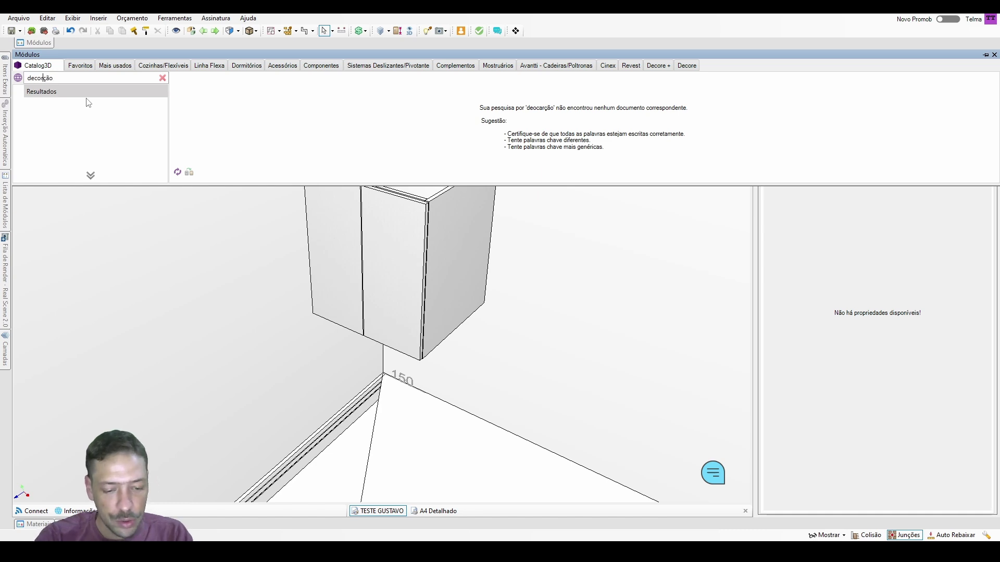
{"action": "type", "text": "a"}
{"action": "key", "text": "Return"}
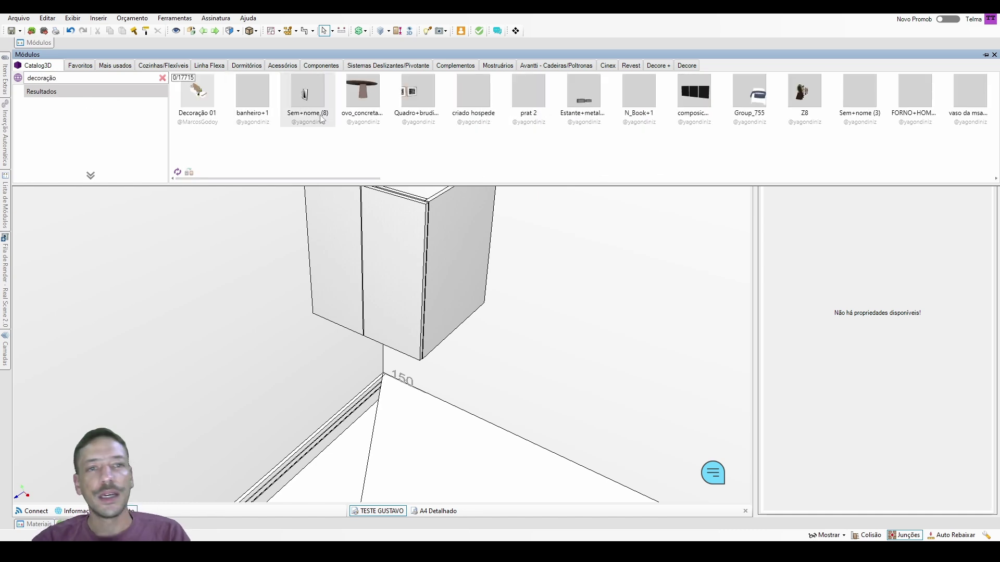
{"action": "scroll", "coordinate": [277, 99], "scroll_direction": "down", "scroll_amount": 1}
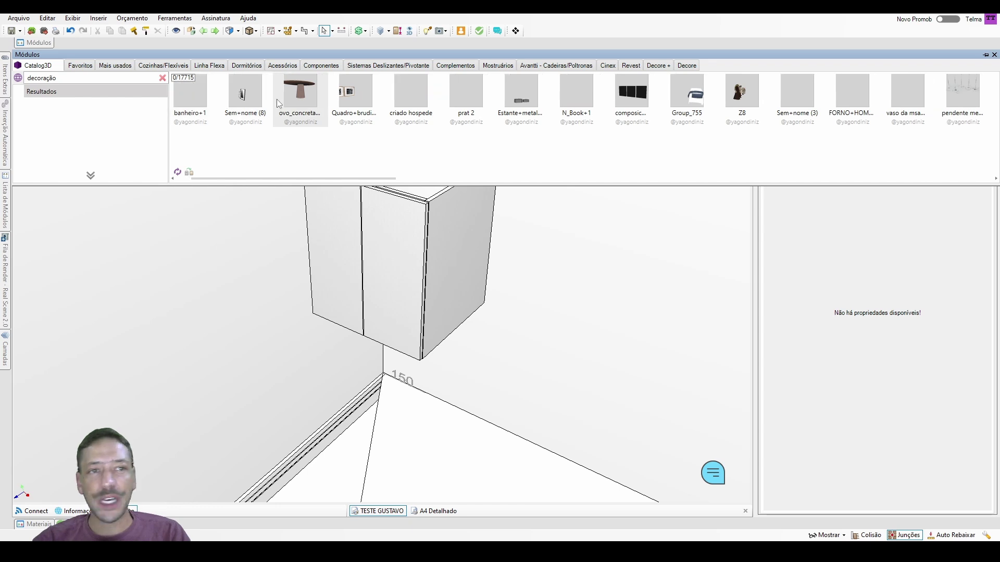
{"action": "scroll", "coordinate": [277, 99], "scroll_direction": "down", "scroll_amount": 8}
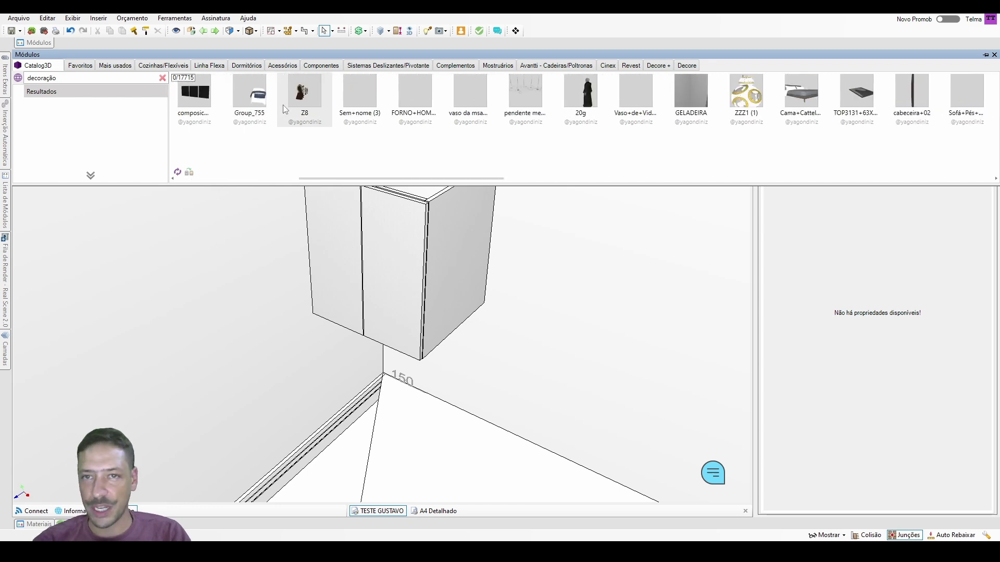
{"action": "scroll", "coordinate": [285, 109], "scroll_direction": "down", "scroll_amount": 20}
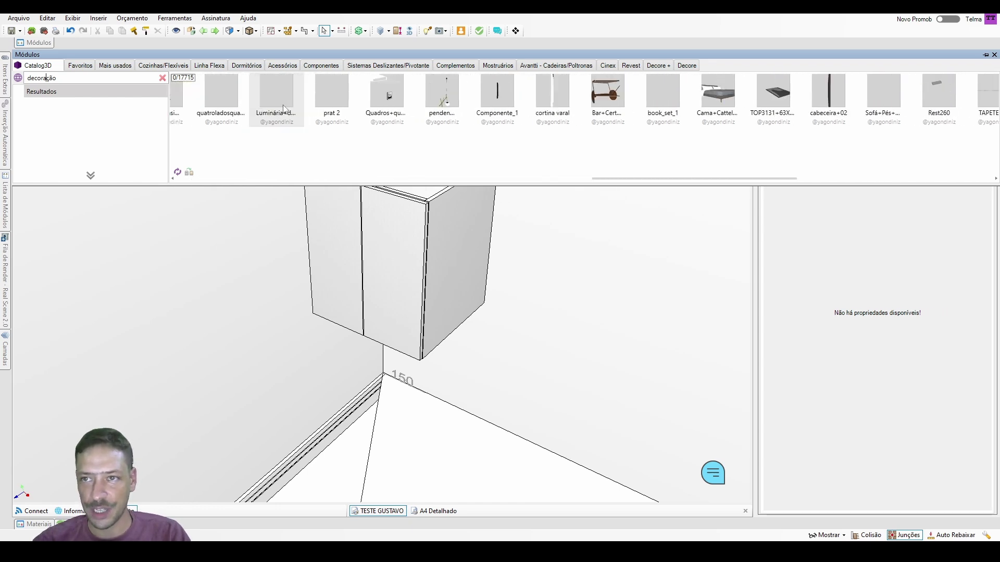
{"action": "scroll", "coordinate": [284, 108], "scroll_direction": "up", "scroll_amount": 20}
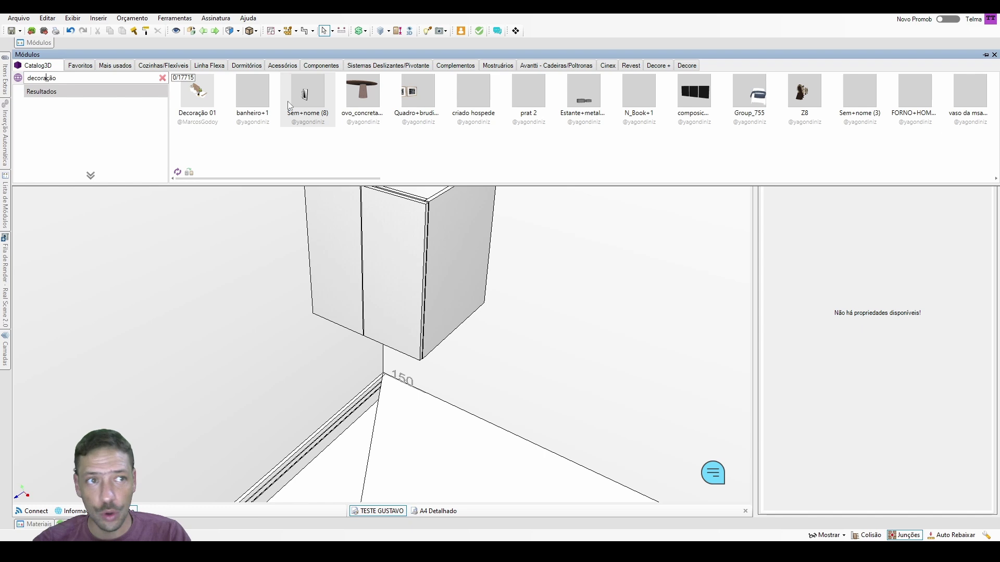
Step: Search the Catalog3D modules for "academia" and look through the resulting gym equipment
{"action": "double_click", "coordinate": [52, 78]}
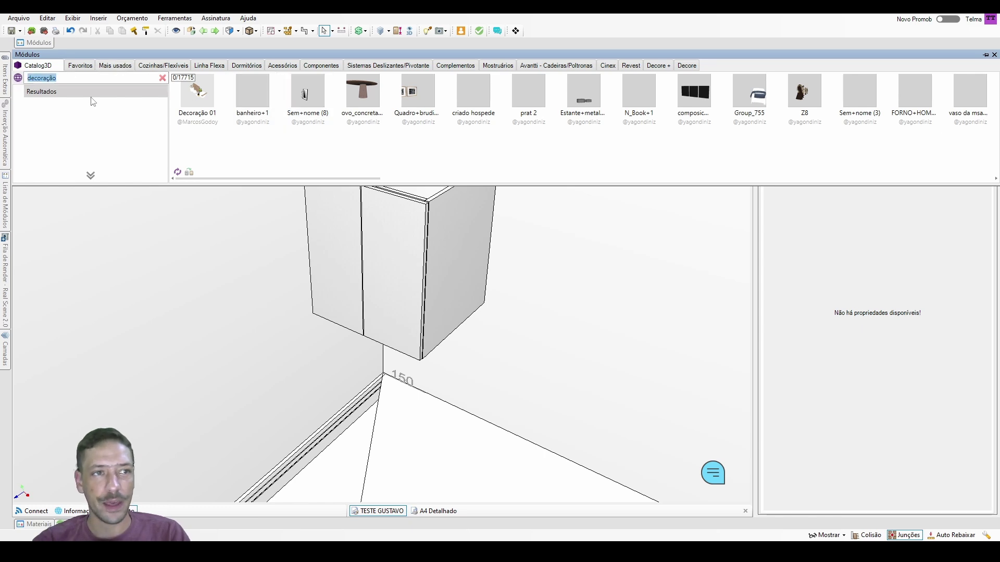
{"action": "type", "text": "academia"}
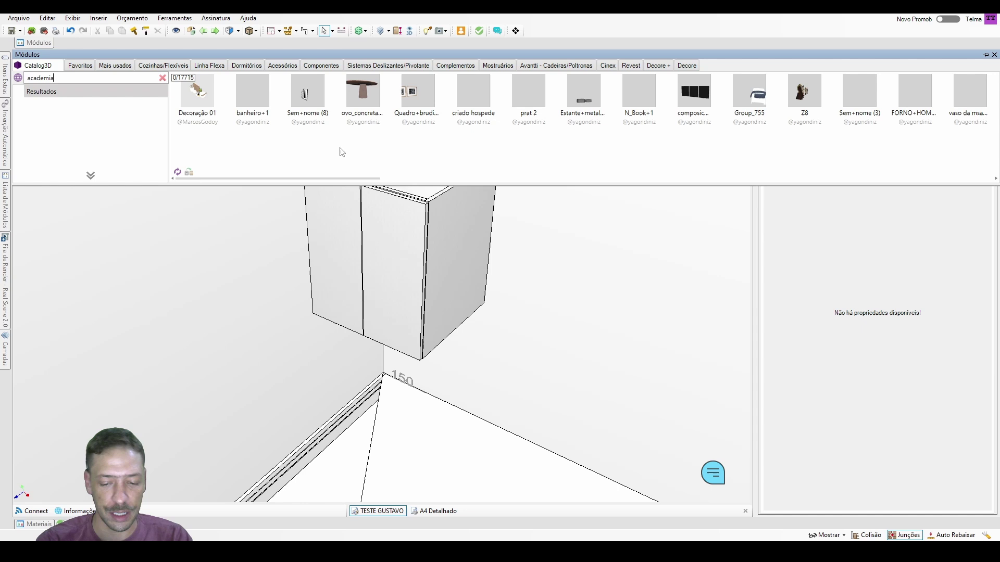
{"action": "key", "text": "Return"}
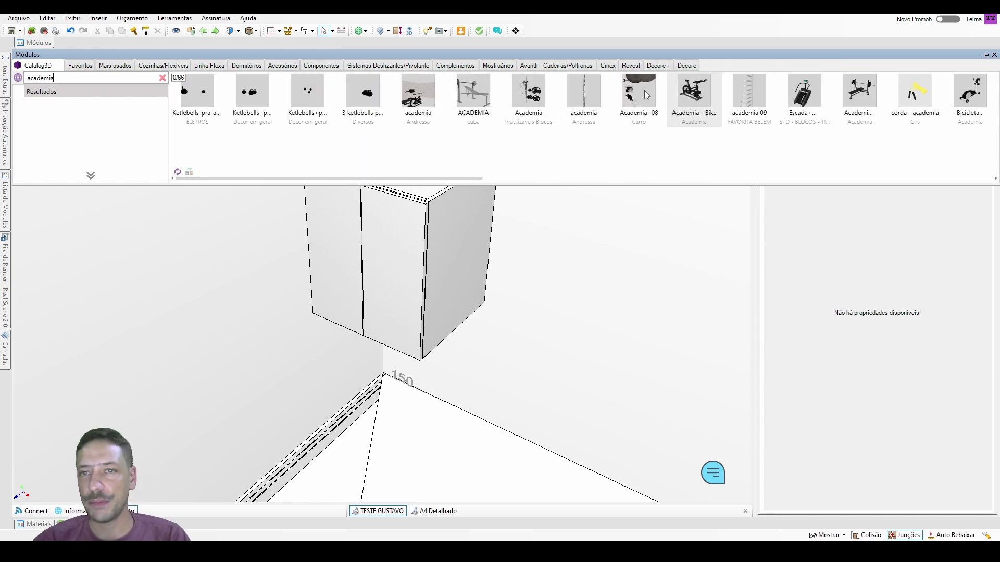
{"action": "scroll", "coordinate": [703, 99], "scroll_direction": "right", "scroll_amount": 3}
{"action": "scroll", "coordinate": [704, 99], "scroll_direction": "right", "scroll_amount": 4}
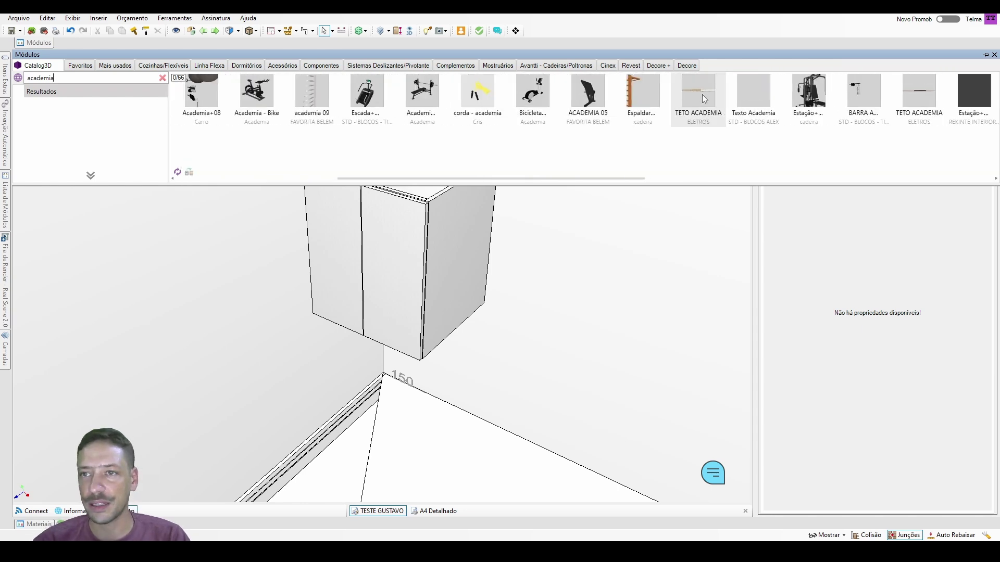
{"action": "scroll", "coordinate": [704, 99], "scroll_direction": "left", "scroll_amount": 7}
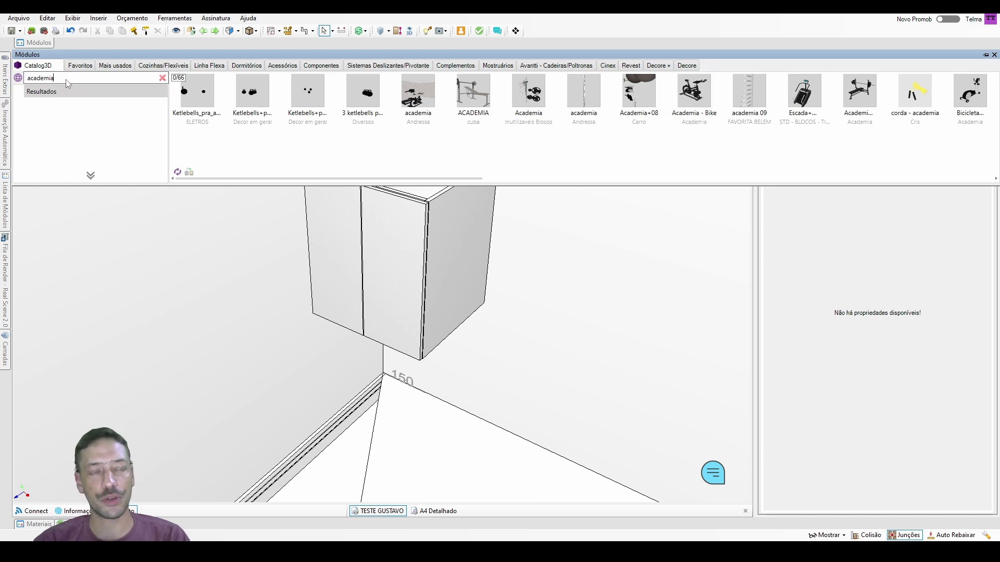
Step: Select the 3653 mm wall behind the cabinet and examine the corner where it meets the adjoining wall
{"action": "scroll", "coordinate": [467, 349], "scroll_direction": "down", "scroll_amount": 2}
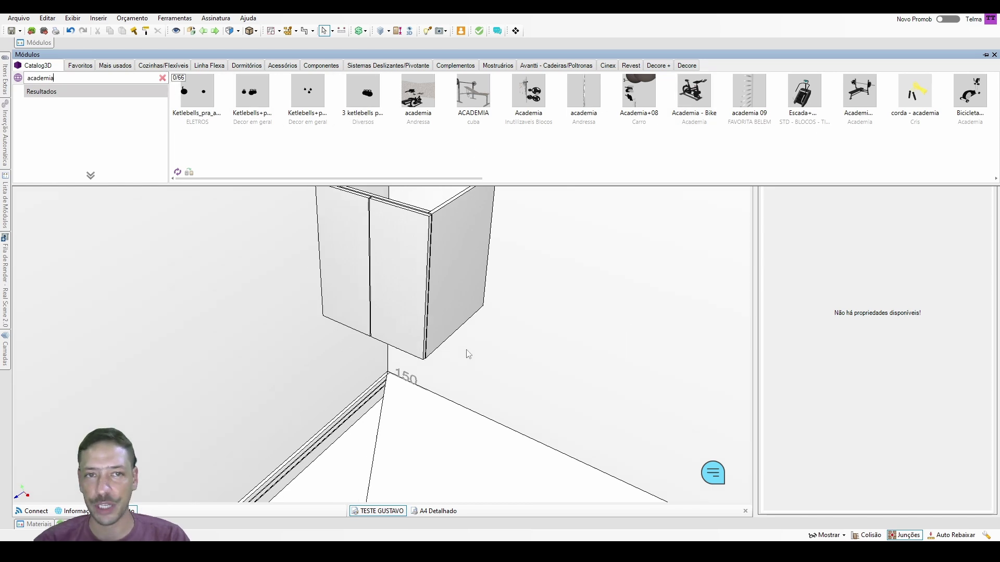
{"action": "scroll", "coordinate": [474, 303], "scroll_direction": "down", "scroll_amount": 3}
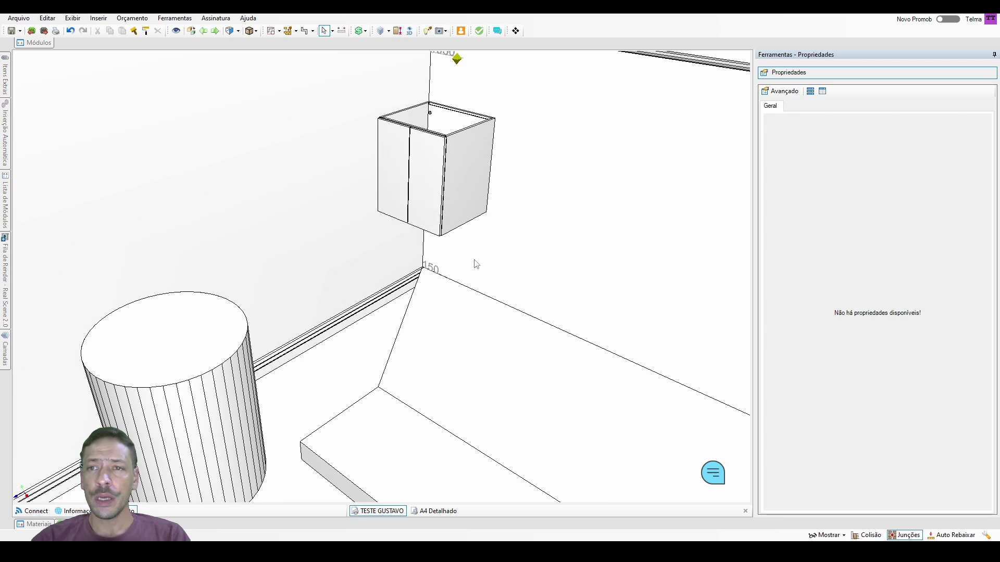
{"action": "left_click", "coordinate": [557, 248]}
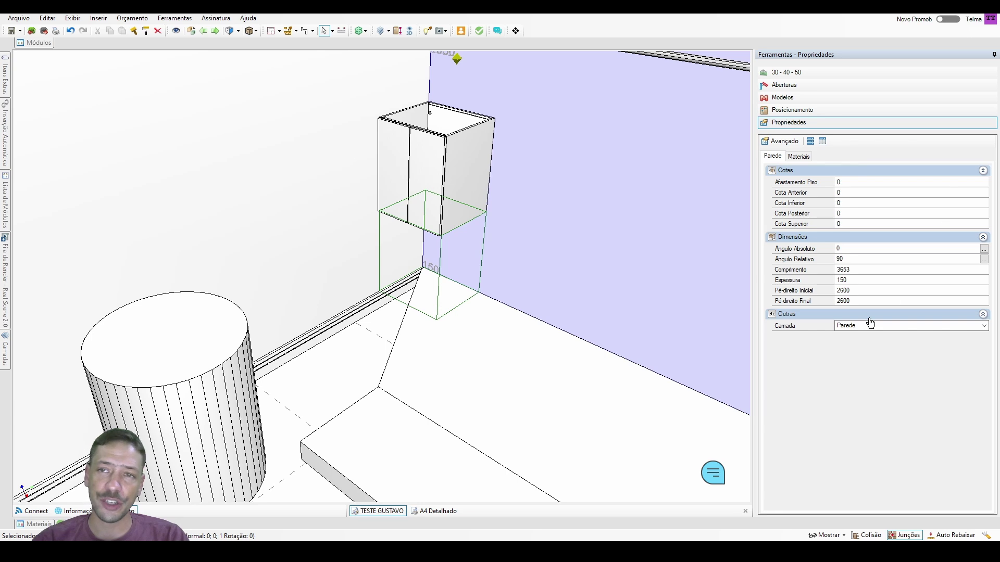
{"action": "scroll", "coordinate": [519, 328], "scroll_direction": "down", "scroll_amount": 2}
{"action": "middle_click_drag", "start_coordinate": [519, 329], "coordinate": [429, 284]}
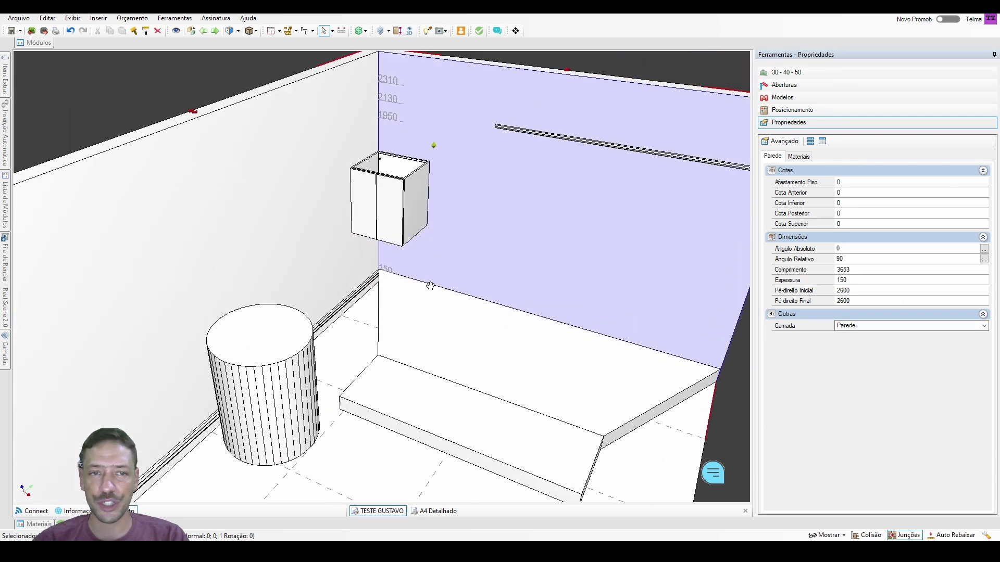
{"action": "scroll", "coordinate": [401, 246], "scroll_direction": "up", "scroll_amount": 2}
{"action": "scroll", "coordinate": [400, 246], "scroll_direction": "up", "scroll_amount": 2}
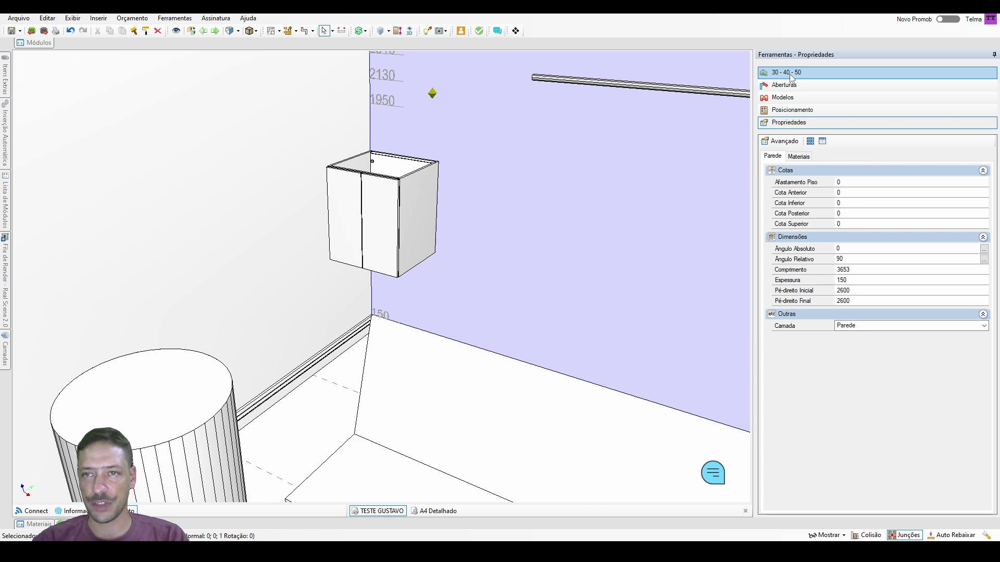
{"action": "middle_click_drag", "start_coordinate": [530, 194], "coordinate": [407, 88]}
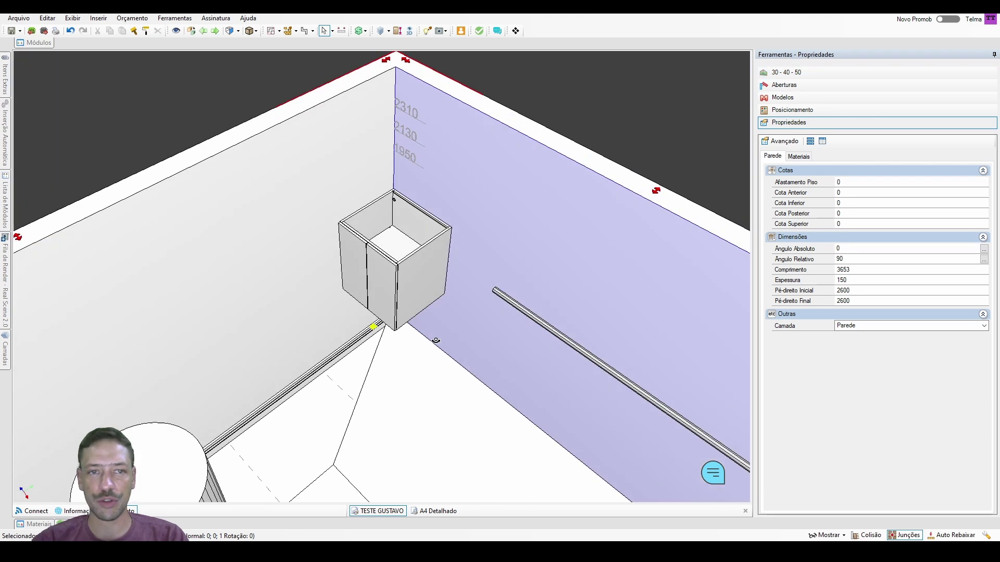
{"action": "scroll", "coordinate": [407, 88], "scroll_direction": "up", "scroll_amount": 2}
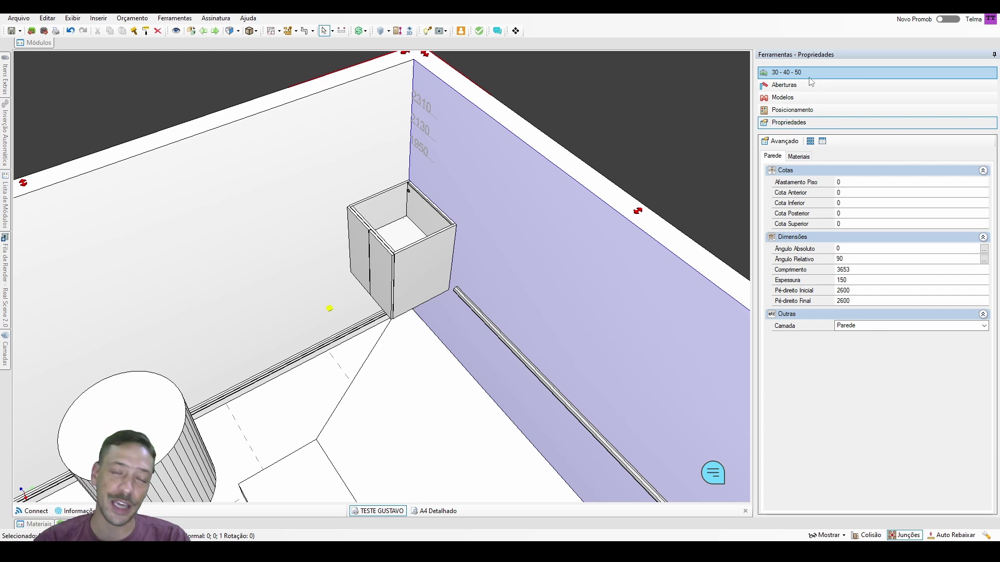
{"action": "middle_click_drag", "start_coordinate": [339, 246], "coordinate": [404, 181]}
{"action": "scroll", "coordinate": [404, 181], "scroll_direction": "up", "scroll_amount": 5}
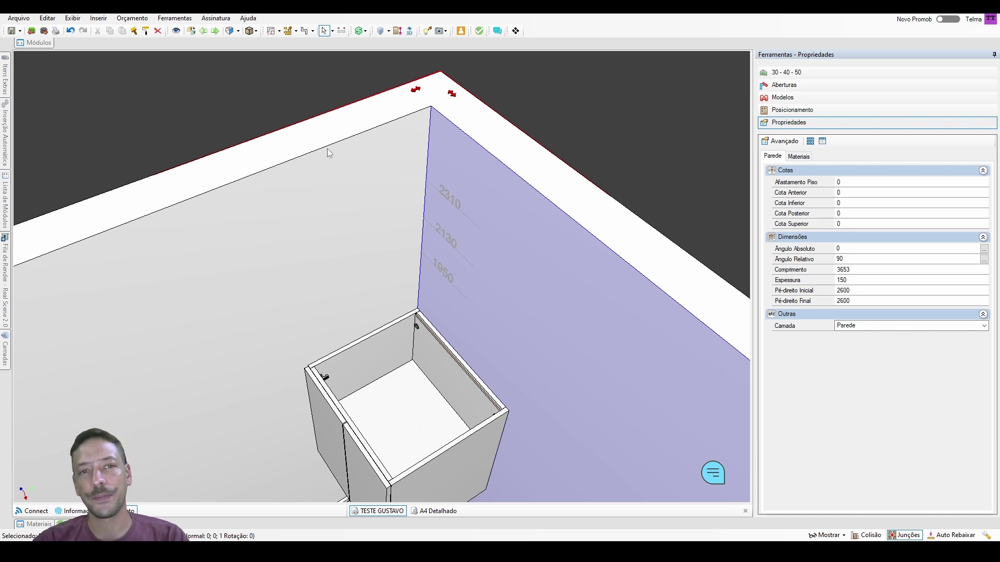
Step: Open the 30 - 40 - 50 tool for the selected wall and examine its A, B and C corner measurements
{"action": "left_click", "coordinate": [798, 74]}
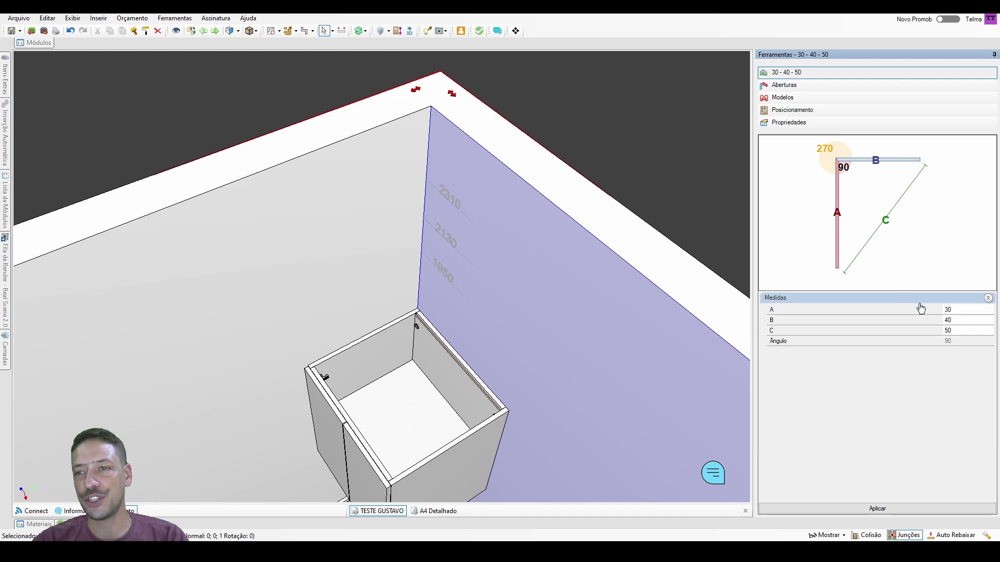
{"action": "left_click", "coordinate": [943, 331]}
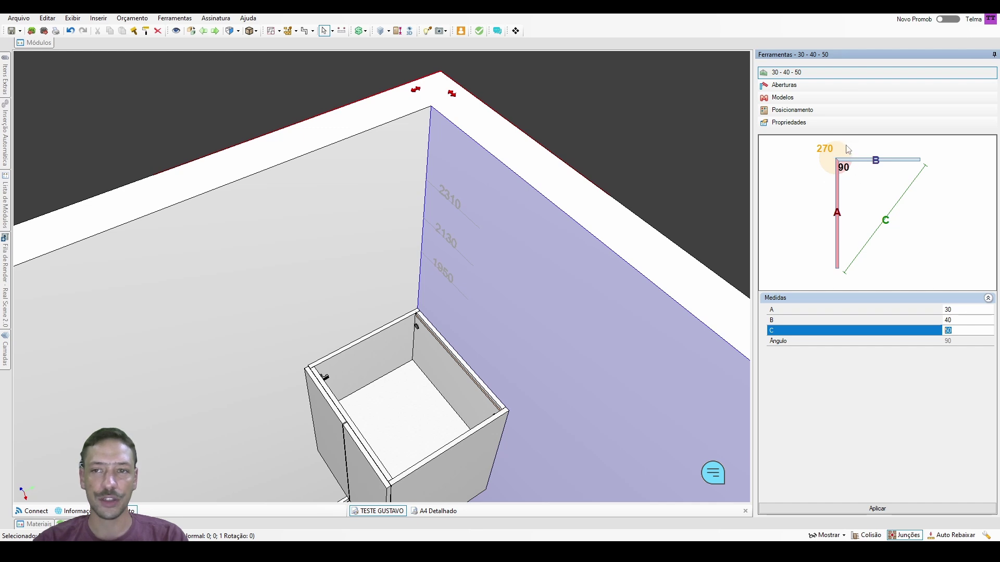
{"action": "middle_click_drag", "start_coordinate": [435, 406], "coordinate": [396, 291]}
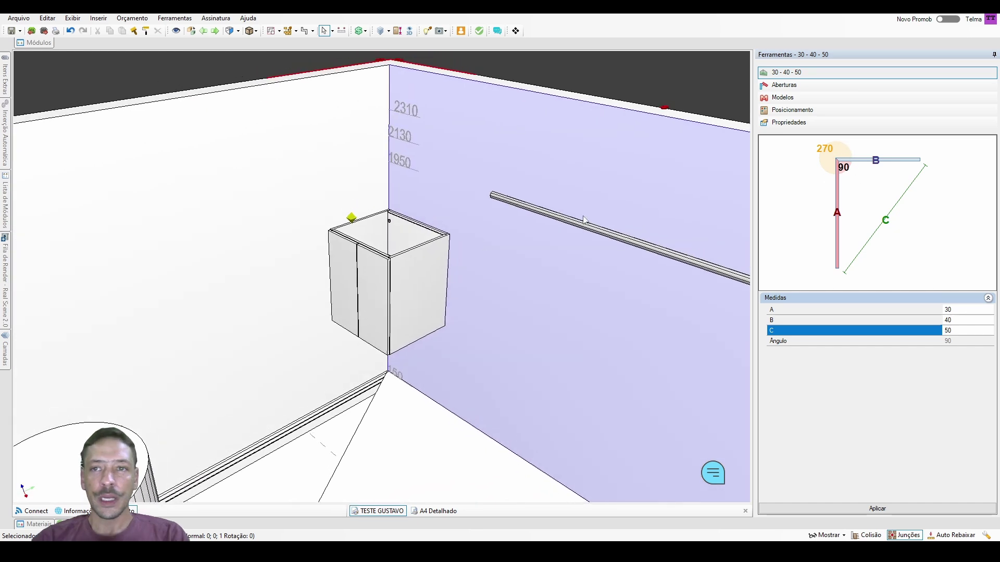
Step: Open the Aberturas tool and try swinging the door in its opening diagram
{"action": "left_click", "coordinate": [785, 85]}
{"action": "left_click_drag", "start_coordinate": [884, 255], "coordinate": [957, 209]}
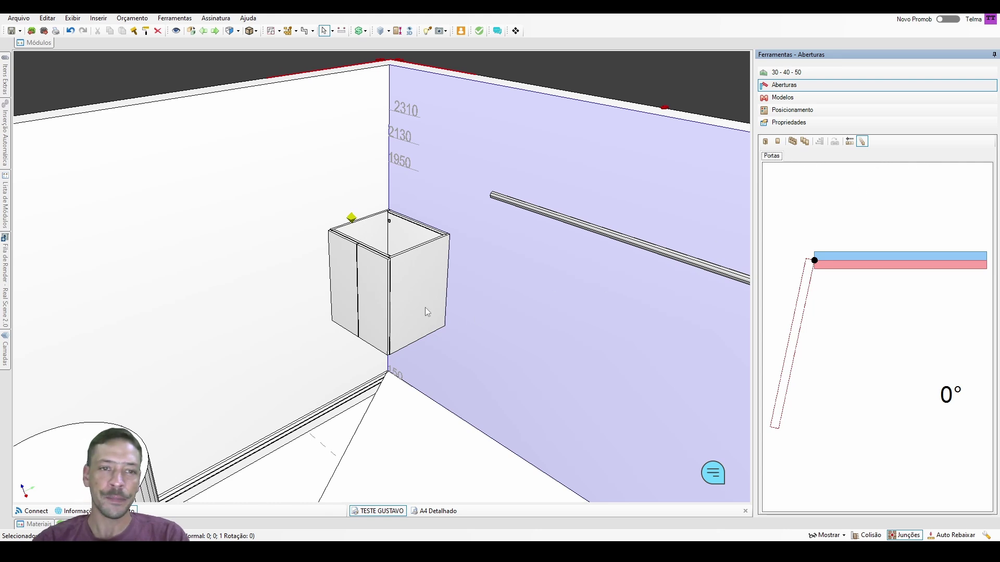
{"action": "scroll", "coordinate": [425, 312], "scroll_direction": "up", "scroll_amount": 2}
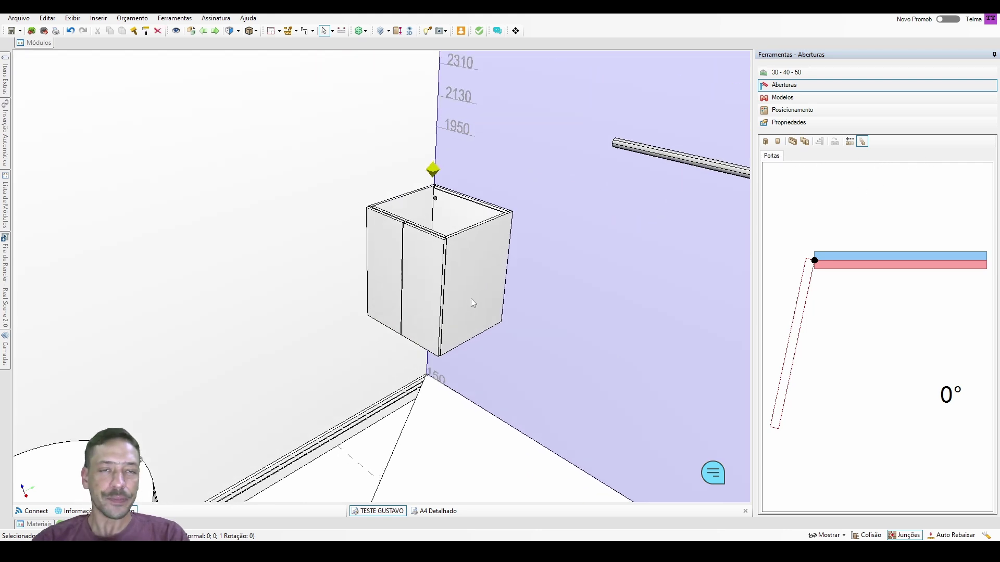
Step: Set the cabinet models' Armação to Amber - 316 and the Acab Frentes Reta BP finish to Carbo - 304
{"action": "left_click", "coordinate": [783, 102]}
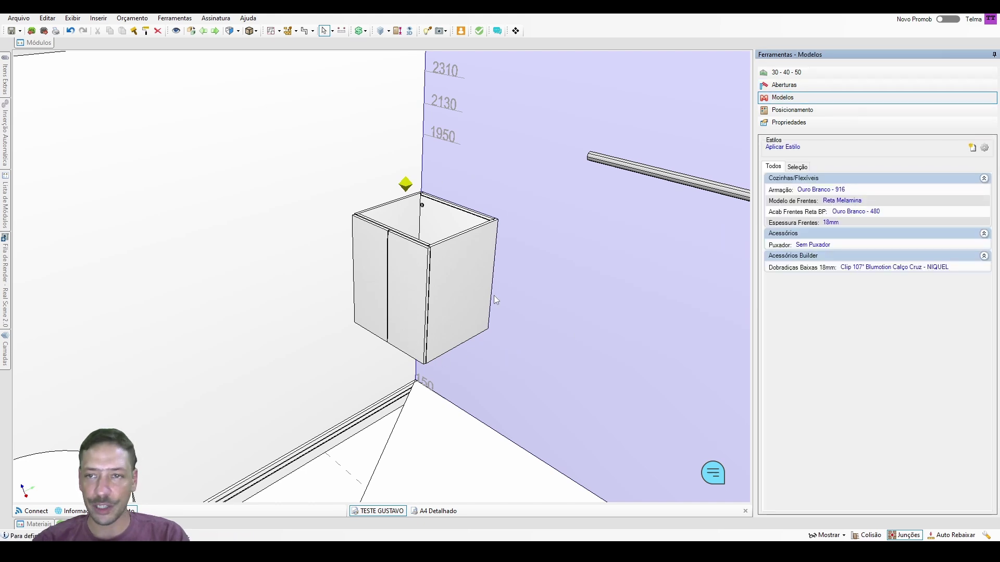
{"action": "scroll", "coordinate": [390, 281], "scroll_direction": "up", "scroll_amount": 2}
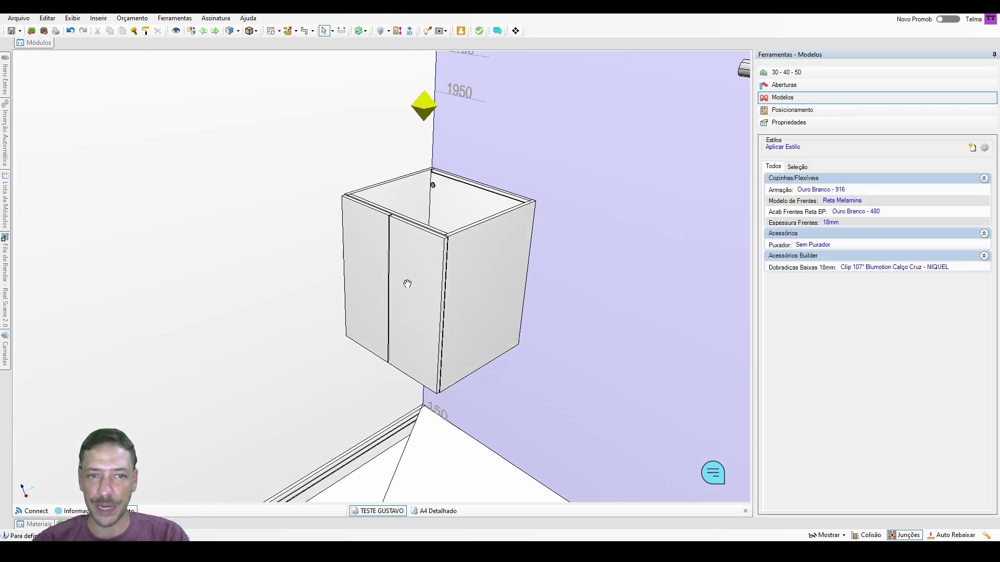
{"action": "left_click", "coordinate": [818, 190]}
{"action": "left_click", "coordinate": [844, 227]}
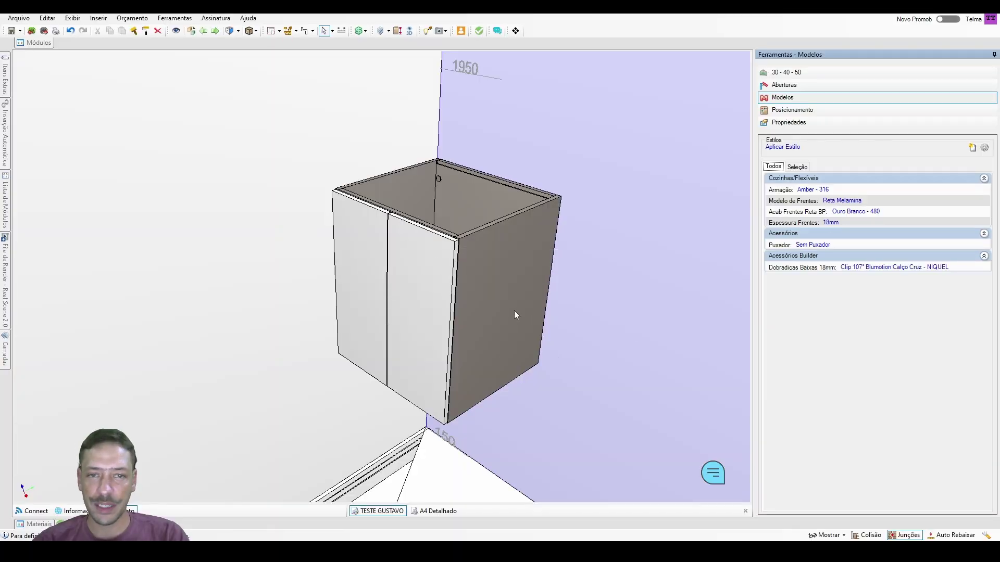
{"action": "left_click", "coordinate": [848, 213]}
{"action": "left_click", "coordinate": [865, 236]}
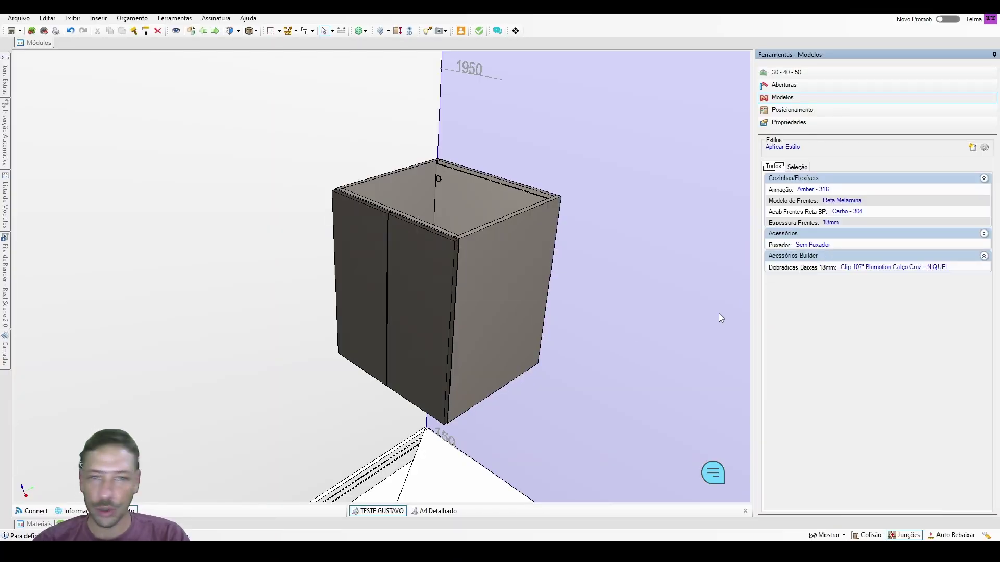
Step: Set the cabinet's Puxador to the 160mm Línea handle in Preto 18mm (1940615)
{"action": "left_click", "coordinate": [811, 245]}
{"action": "mouse_move", "coordinate": [852, 307]}
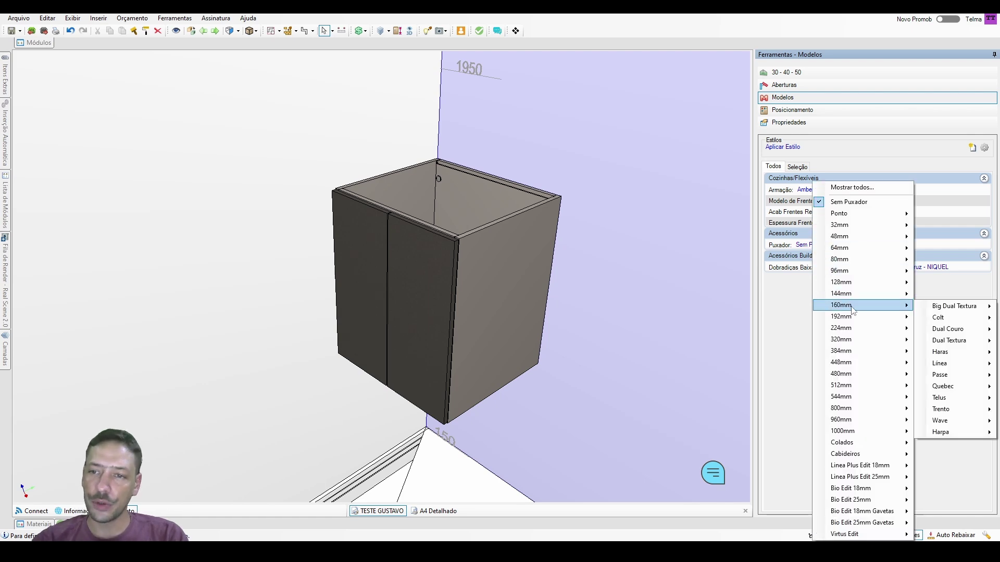
{"action": "mouse_move", "coordinate": [956, 364]}
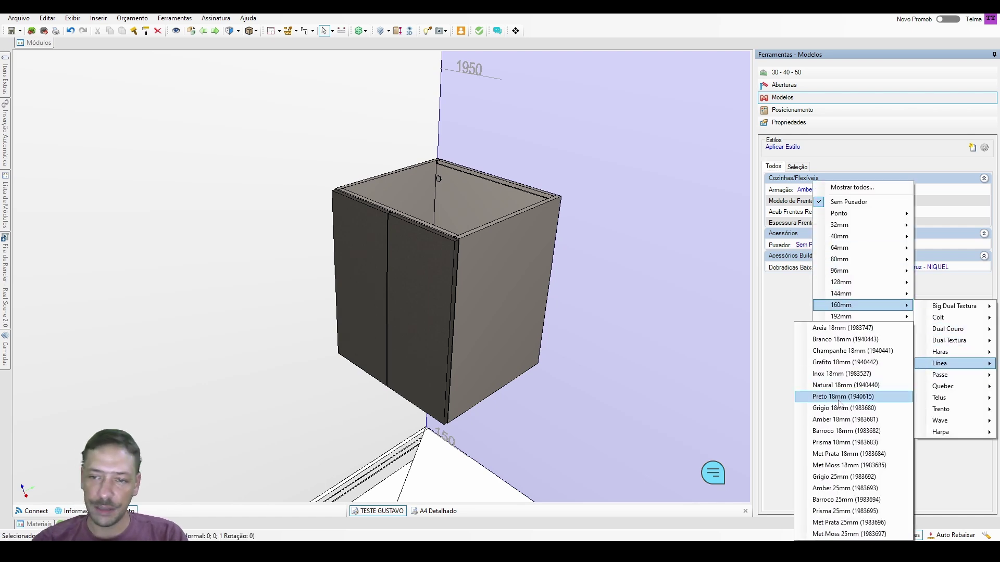
{"action": "left_click", "coordinate": [843, 399]}
{"action": "scroll", "coordinate": [404, 294], "scroll_direction": "up", "scroll_amount": 3}
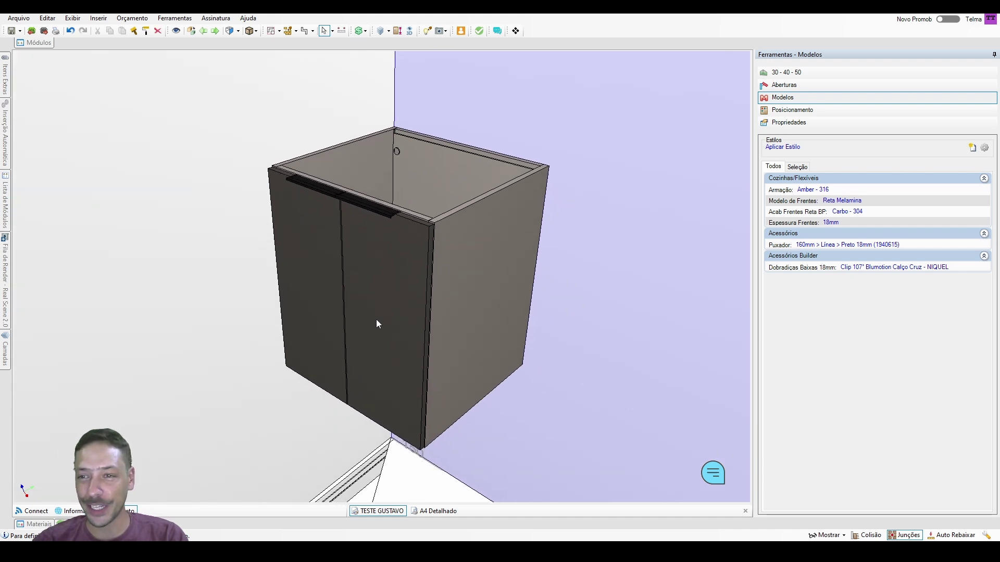
{"action": "middle_click_drag", "start_coordinate": [377, 324], "coordinate": [370, 332]}
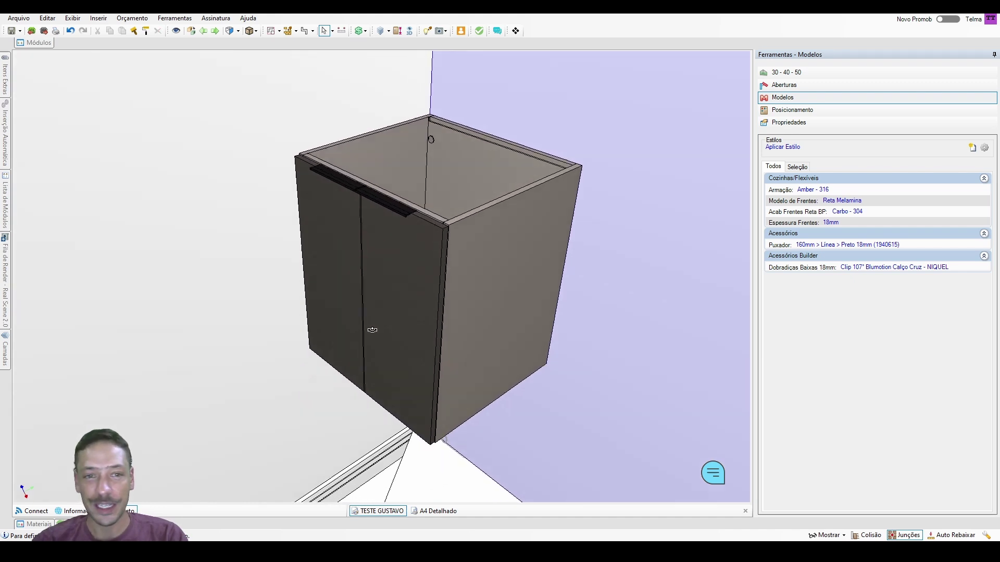
Step: Look through the Dobradiças Baixas 18mm hinge options and examine the finished cabinet
{"action": "left_click", "coordinate": [885, 269]}
{"action": "left_click", "coordinate": [825, 449]}
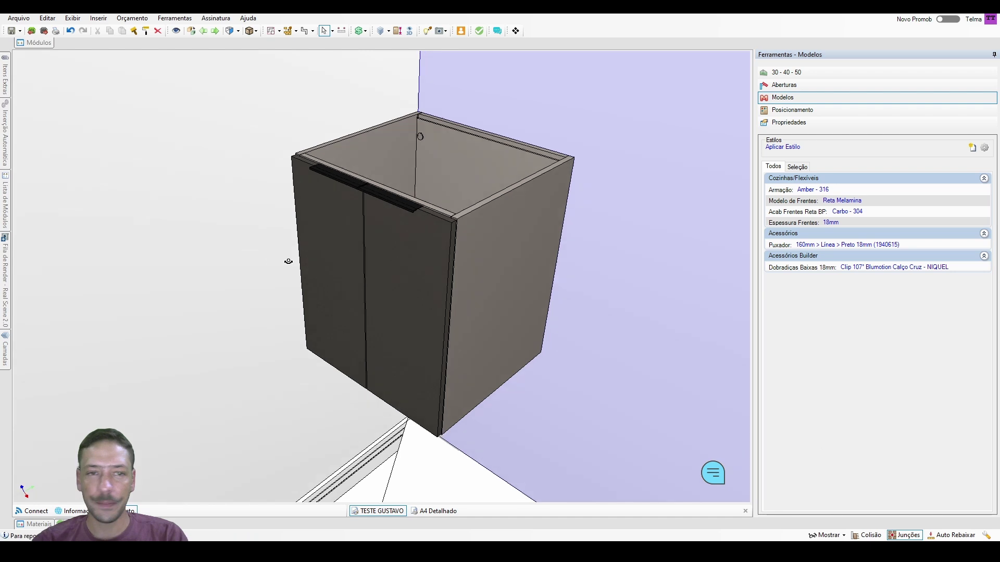
{"action": "middle_click_drag", "start_coordinate": [286, 259], "coordinate": [458, 286]}
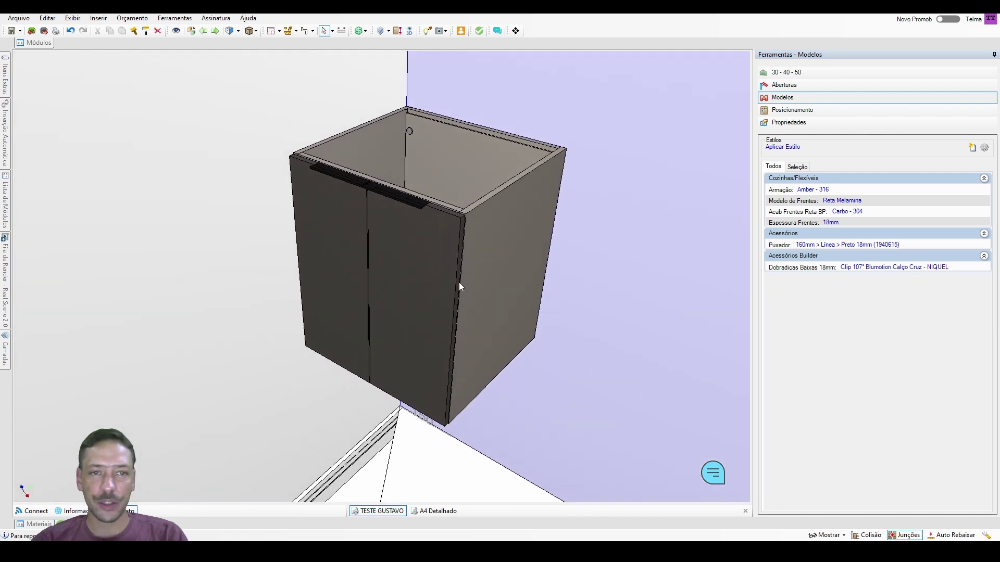
{"action": "left_click", "coordinate": [791, 98]}
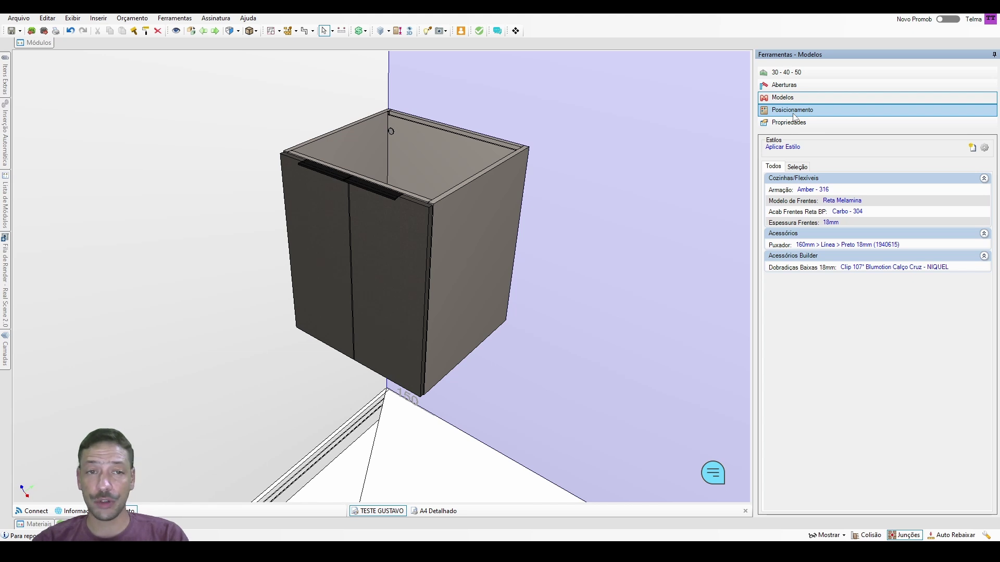
Step: Try the lower door handle in upper horizontal placements, Superior Vertical and Central Vertical using the Posicionamento tool
{"action": "left_click", "coordinate": [793, 110]}
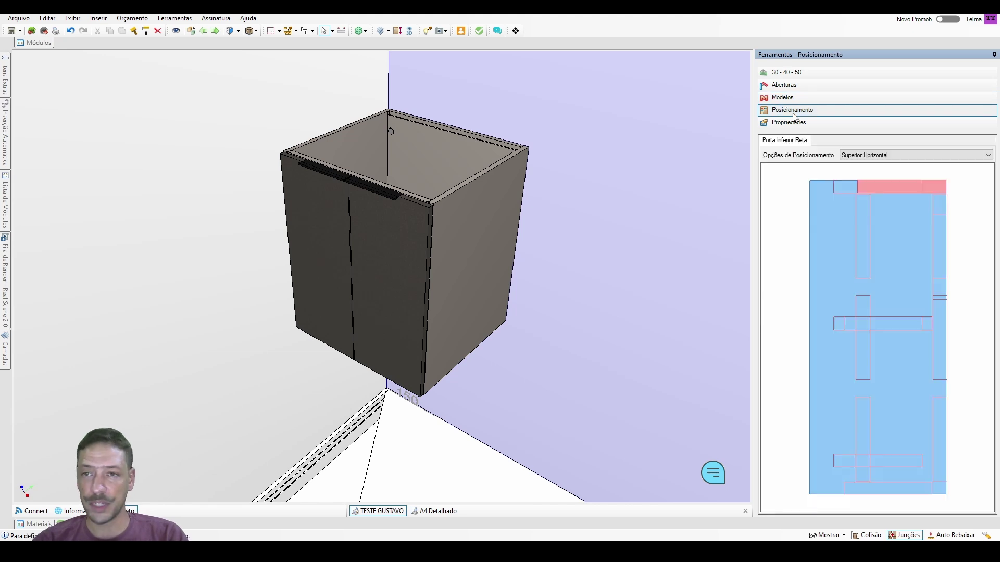
{"action": "left_click", "coordinate": [847, 193]}
{"action": "left_click", "coordinate": [932, 186]}
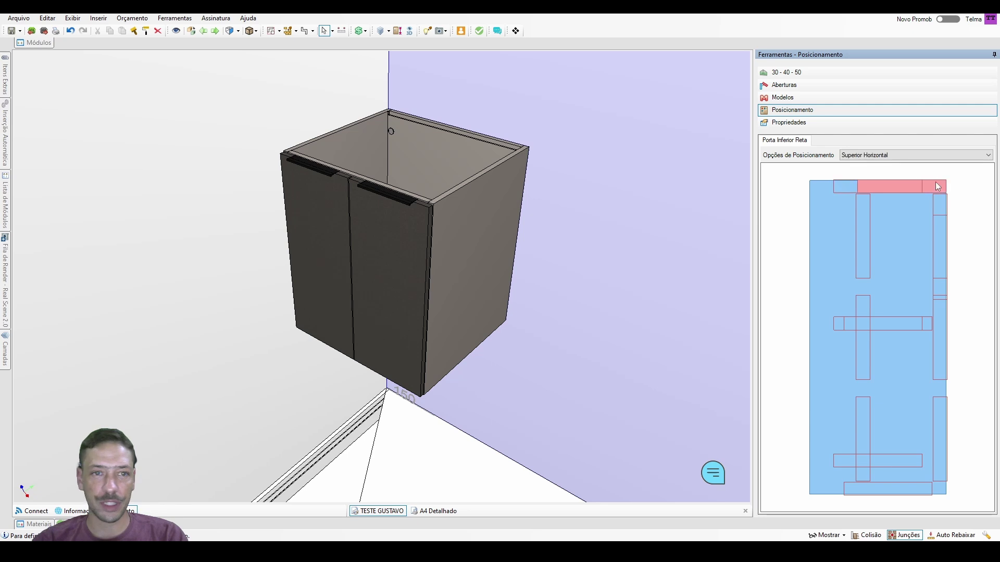
{"action": "left_click", "coordinate": [945, 208]}
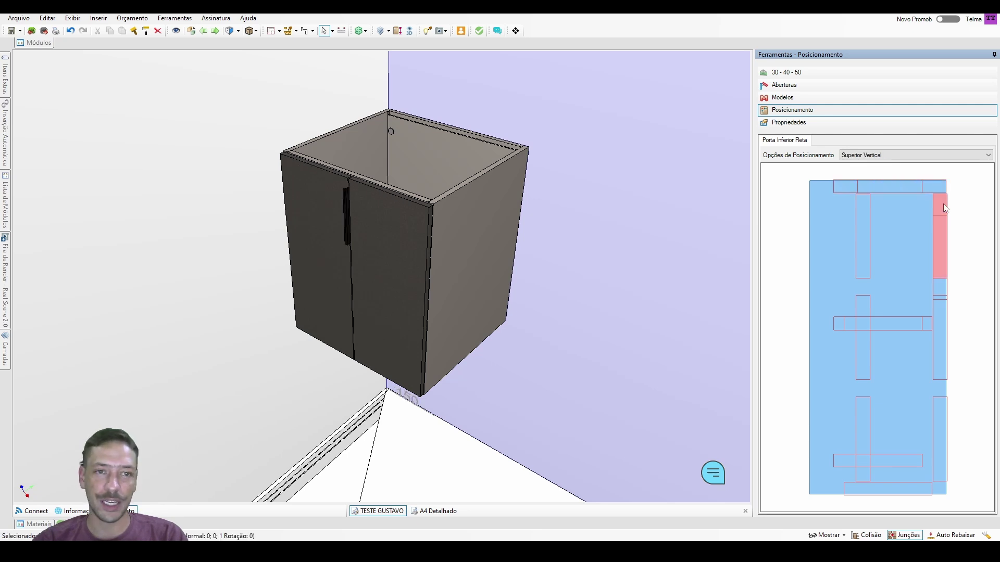
{"action": "left_click", "coordinate": [943, 323]}
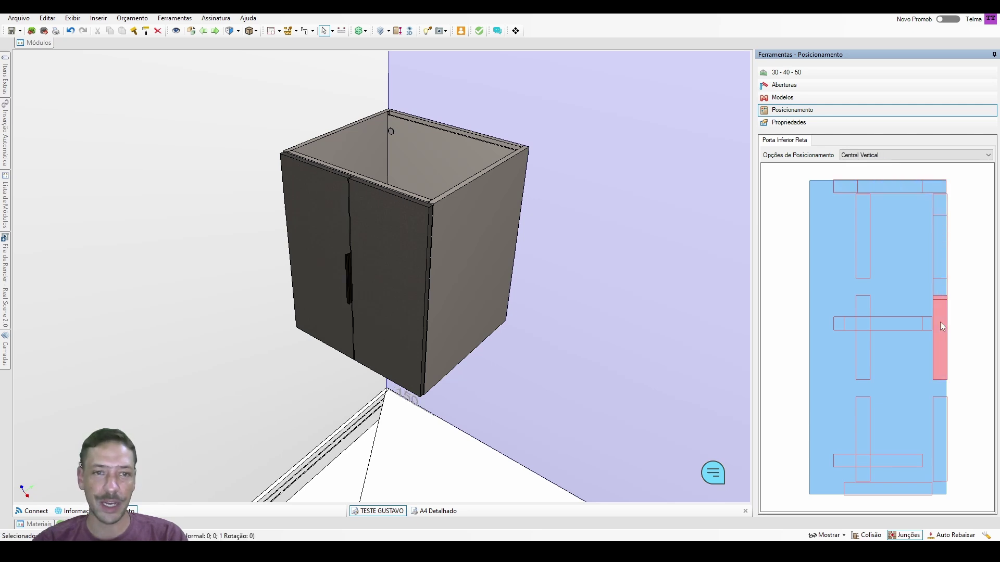
Step: Try the Inferior Horizontal, Vertical Cen/Cen and Horizontal Cen/Sup handle positions and return the handle to Superior Horizontal
{"action": "left_click", "coordinate": [942, 463]}
{"action": "left_click", "coordinate": [917, 489]}
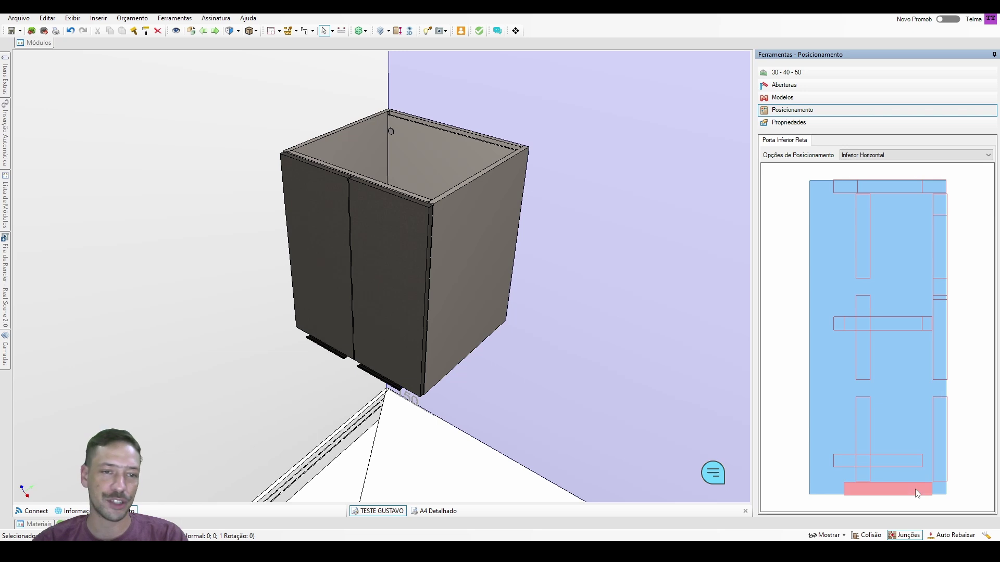
{"action": "left_click", "coordinate": [864, 420]}
{"action": "left_click", "coordinate": [866, 345]}
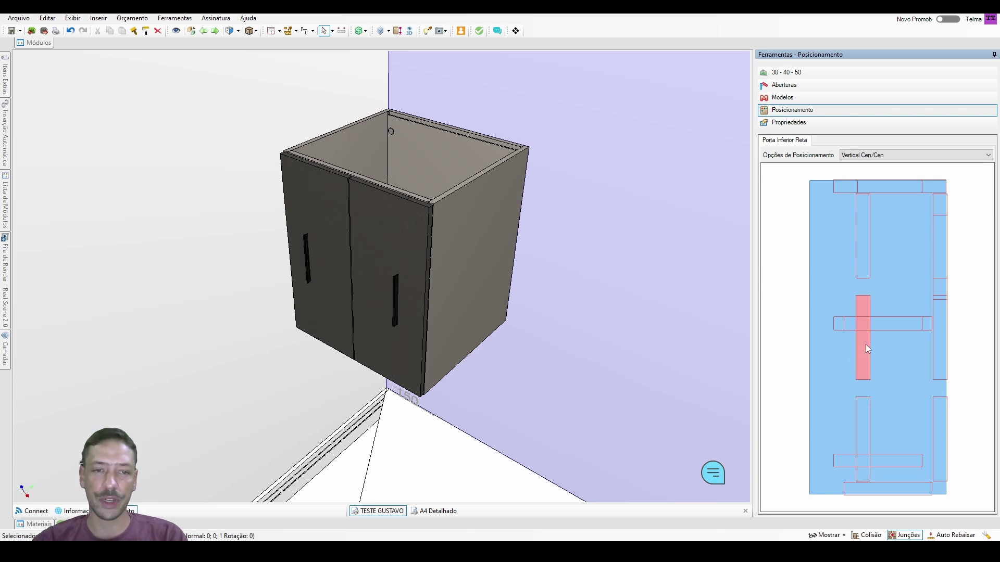
{"action": "left_click", "coordinate": [867, 259]}
{"action": "left_click", "coordinate": [851, 189]}
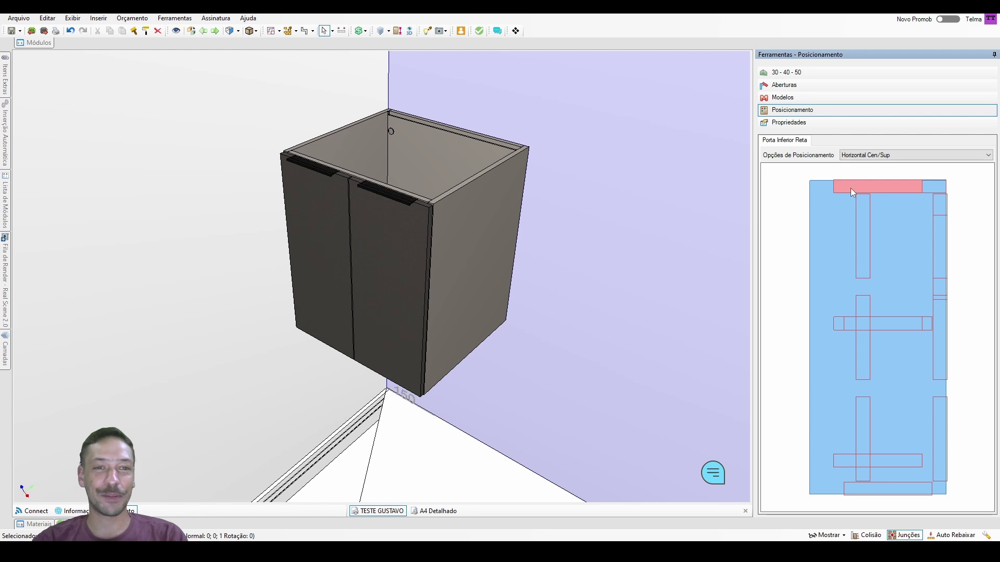
{"action": "left_click", "coordinate": [934, 190]}
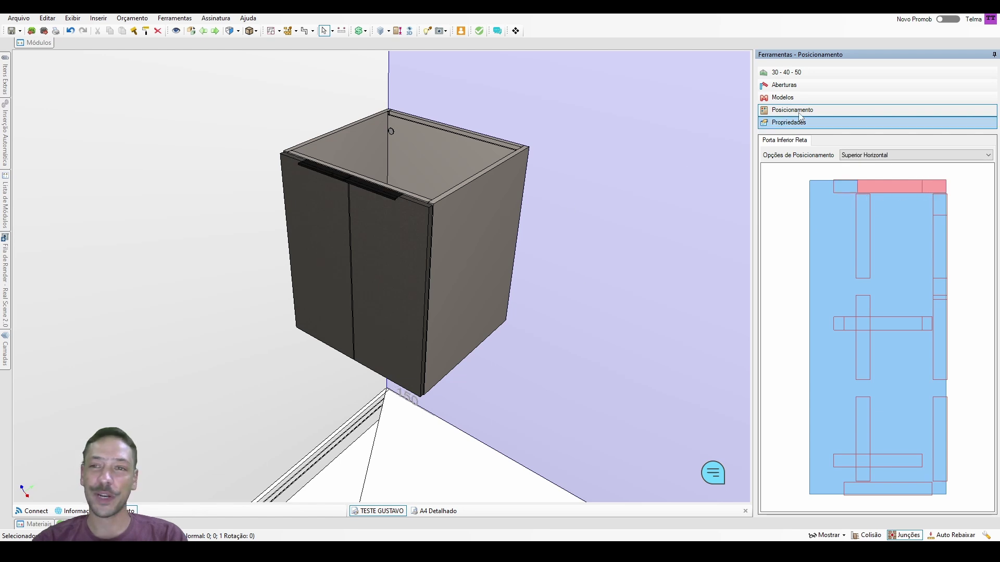
Step: Examine the properties of the selected wall and of the corner cabinet
{"action": "left_click", "coordinate": [777, 125]}
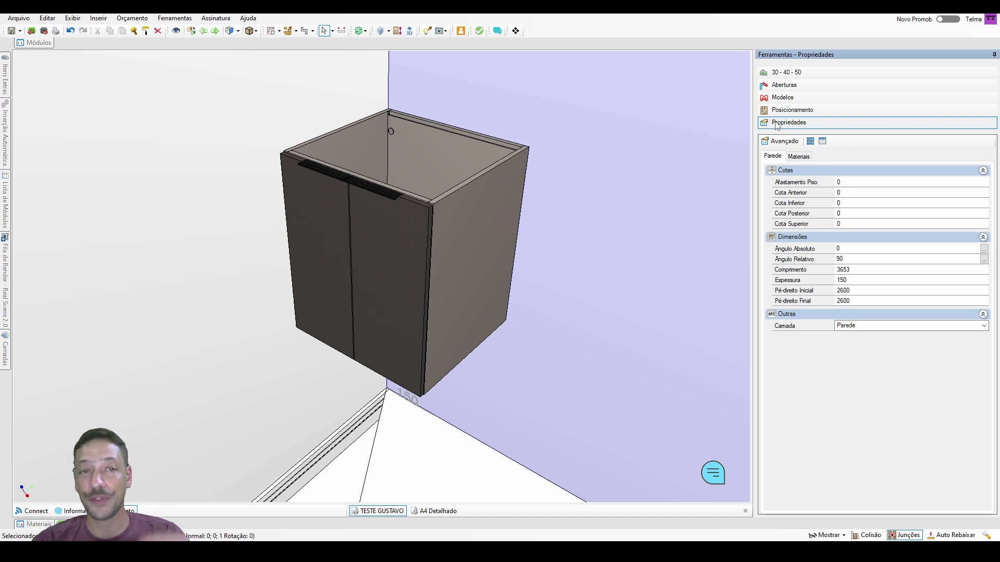
{"action": "left_click", "coordinate": [472, 257]}
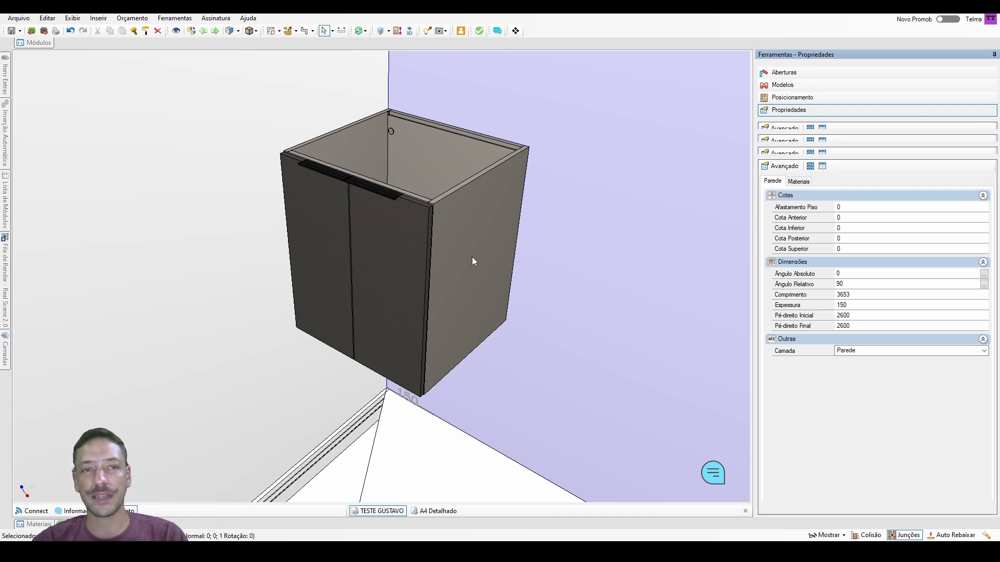
{"action": "scroll", "coordinate": [503, 316], "scroll_direction": "down", "scroll_amount": 3}
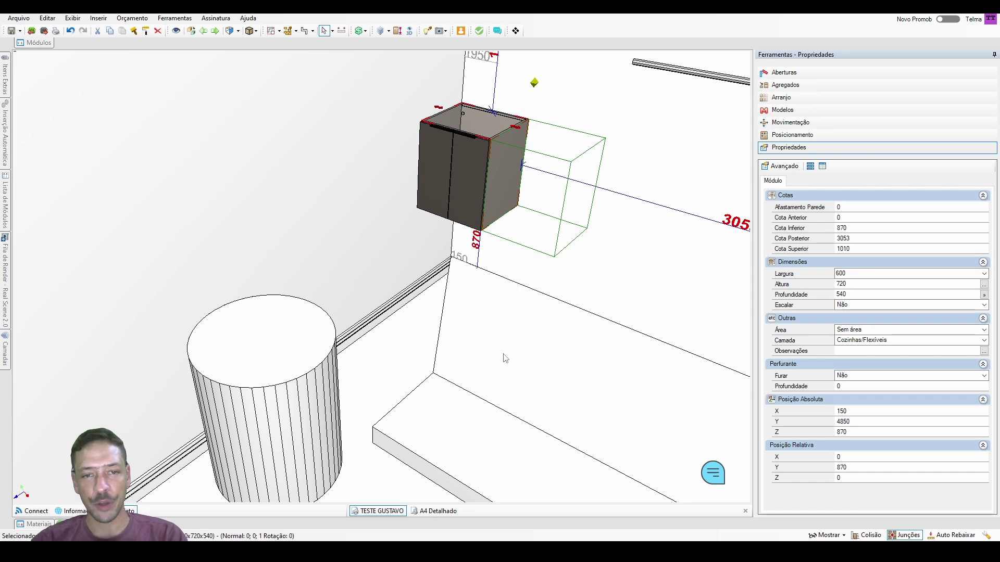
Step: Resize the floor cylinder to Largura 500, Altura 1000 and Profundidade 500
{"action": "left_click", "coordinate": [289, 357]}
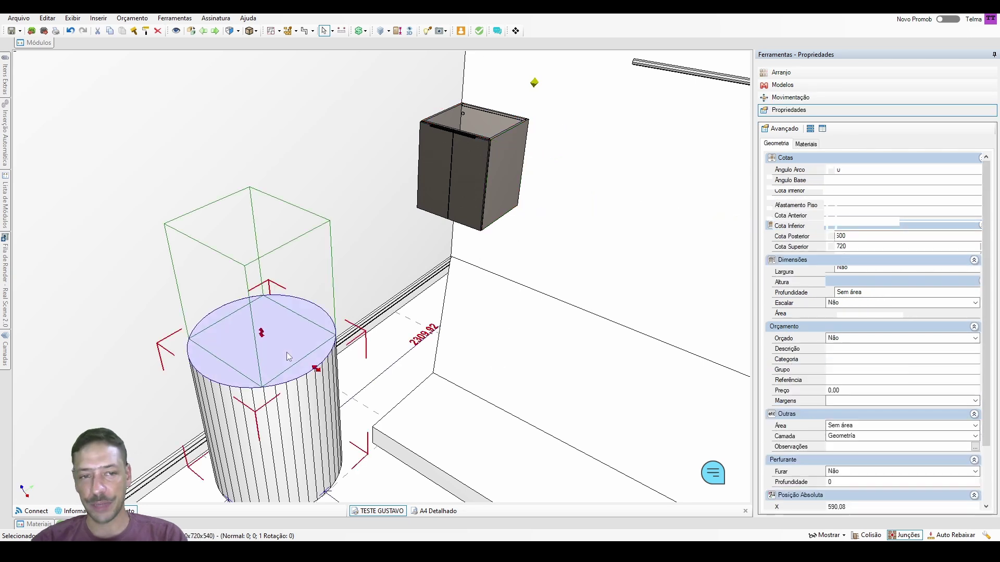
{"action": "left_click", "coordinate": [846, 272]}
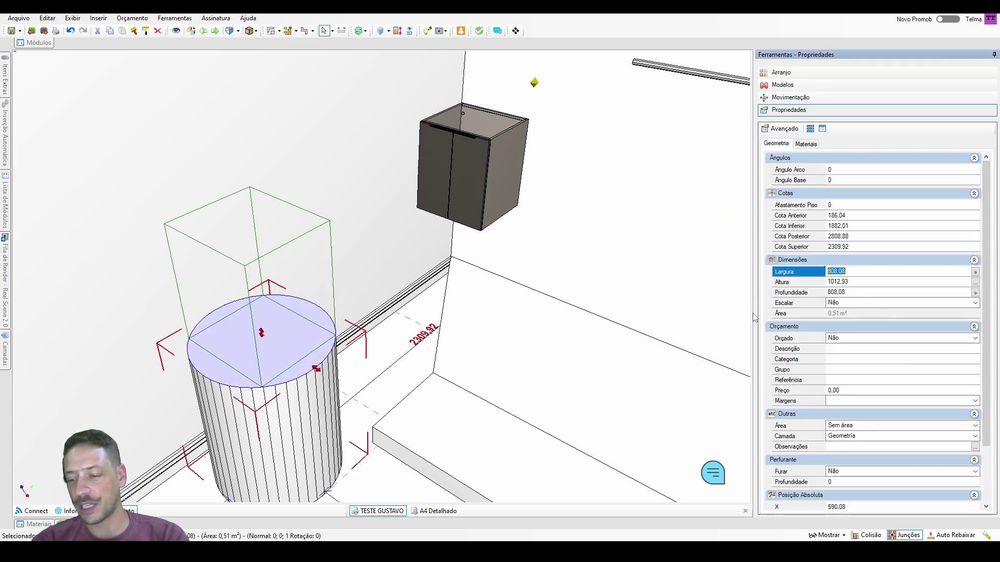
{"action": "type", "text": "500"}
{"action": "key", "text": "Tab"}
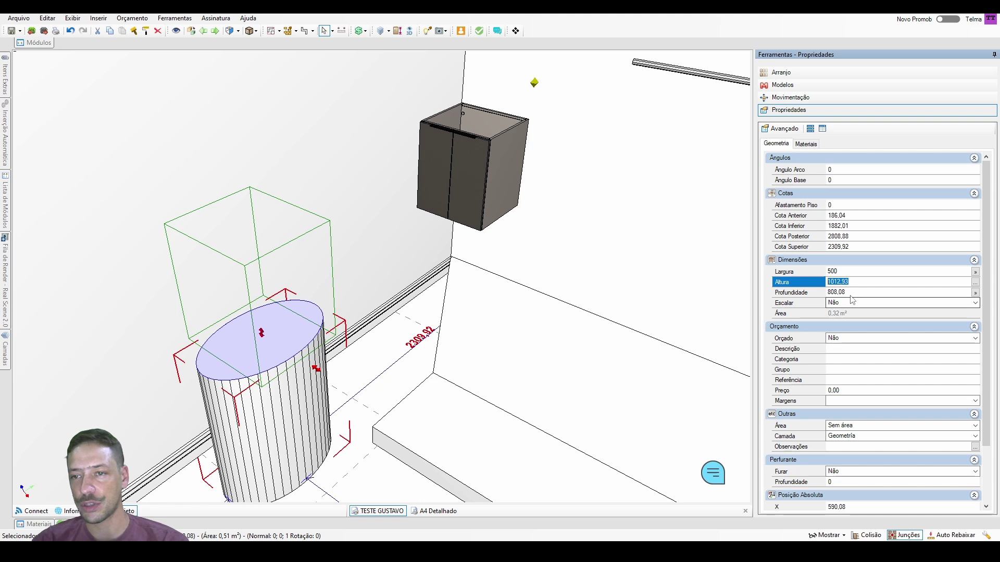
{"action": "type", "text": "1000"}
{"action": "key", "text": "Tab"}
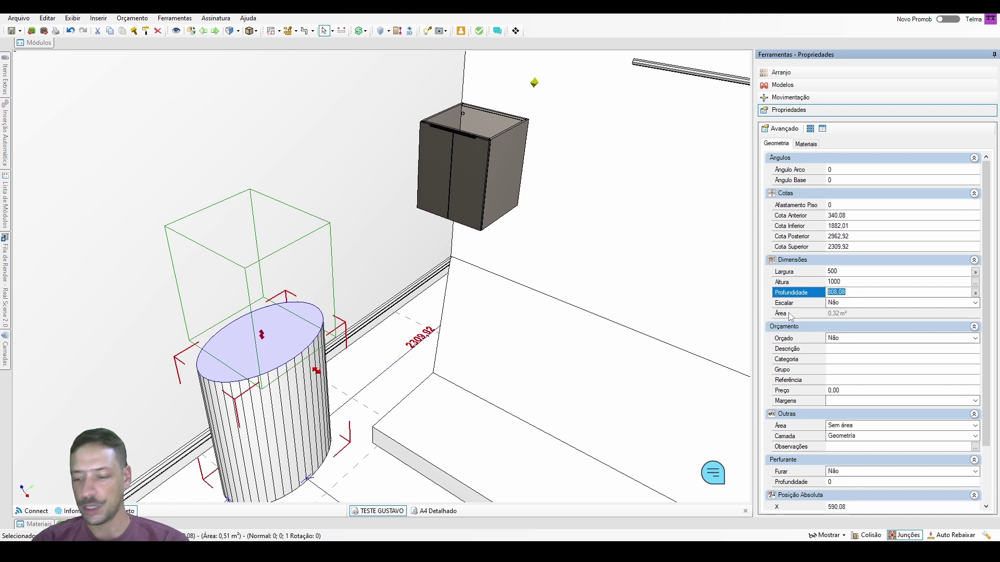
{"action": "type", "text": "500"}
{"action": "key", "text": "Return"}
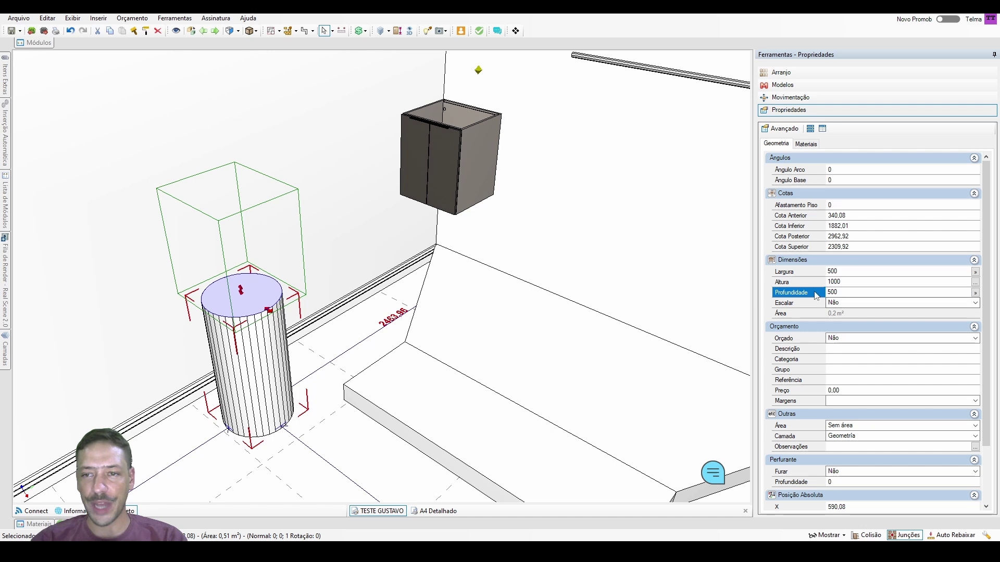
Step: Examine the cylinder's Ângulo Arco property, and select the corner cabinet to examine its Cotas, including Cota Anterior
{"action": "scroll", "coordinate": [544, 245], "scroll_direction": "up", "scroll_amount": 3}
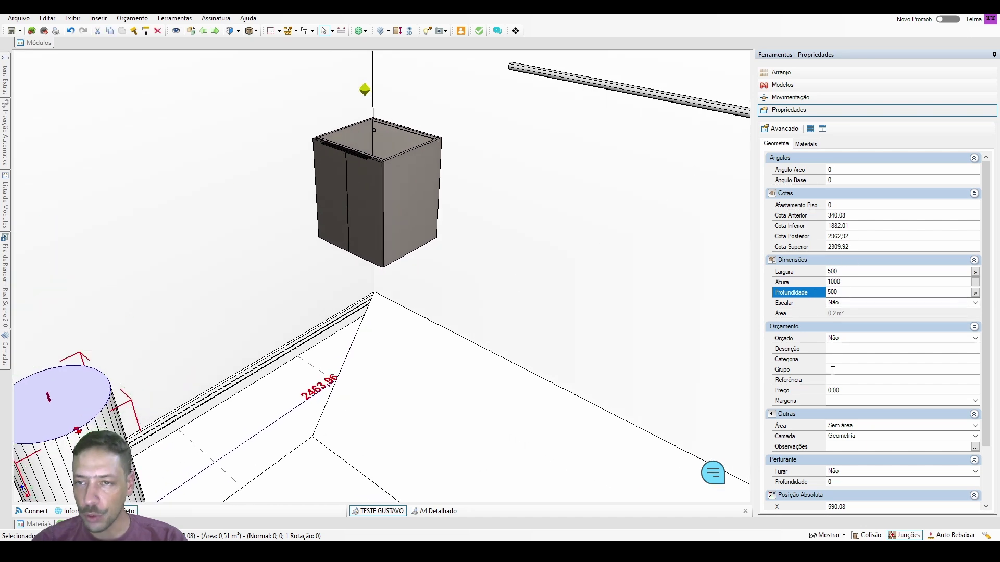
{"action": "left_click", "coordinate": [831, 170]}
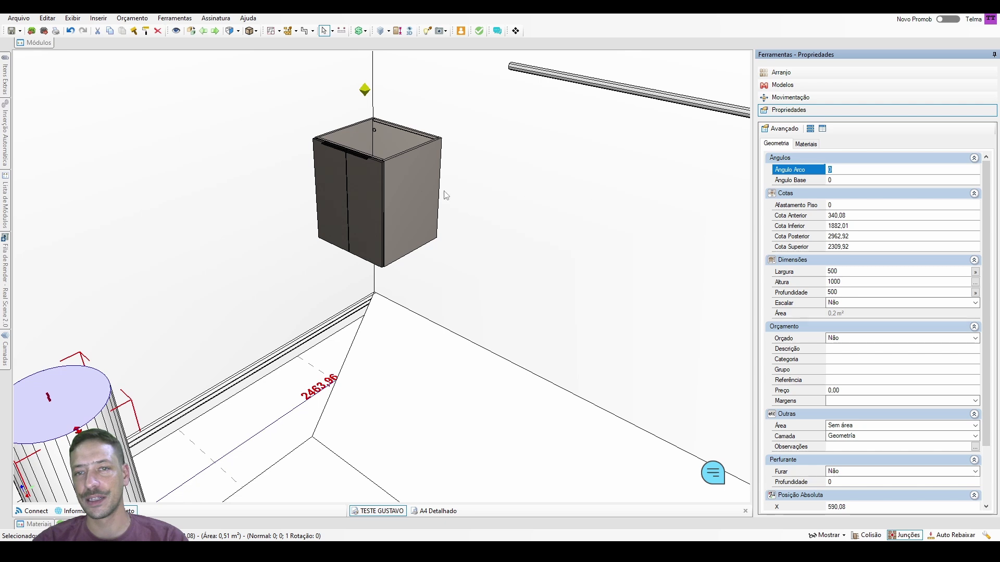
{"action": "left_click", "coordinate": [417, 191]}
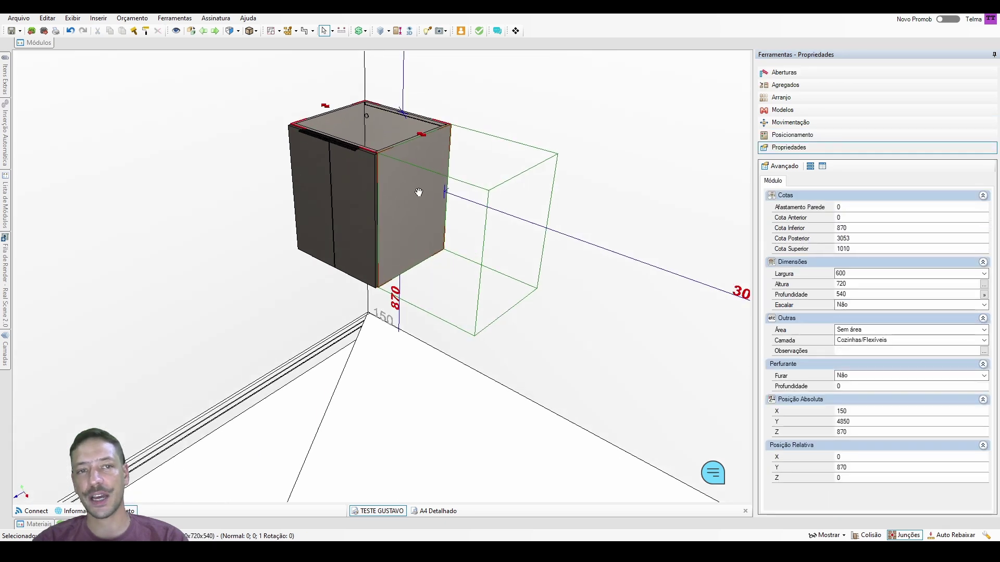
{"action": "middle_click_drag", "start_coordinate": [419, 192], "coordinate": [477, 222]}
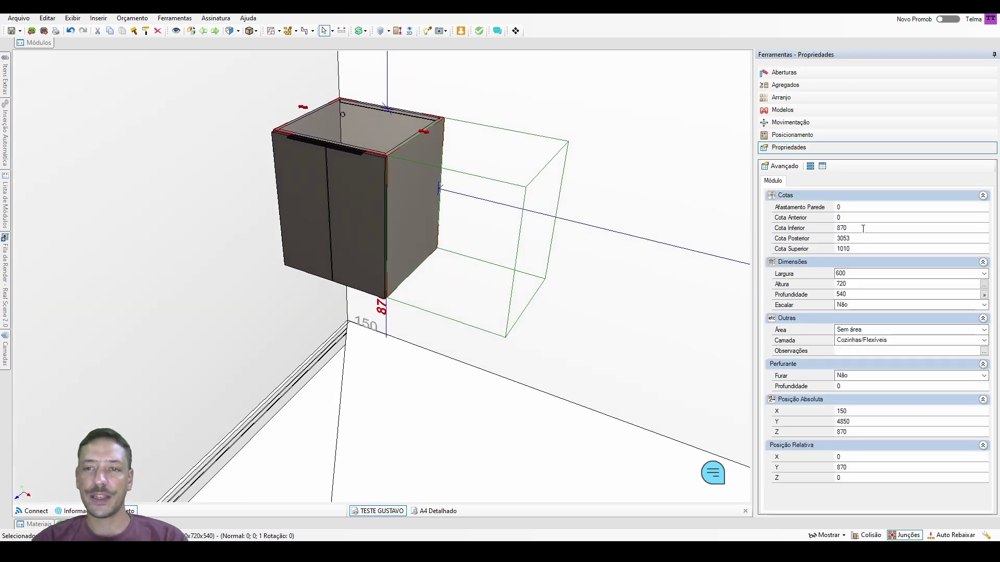
{"action": "left_click", "coordinate": [851, 219]}
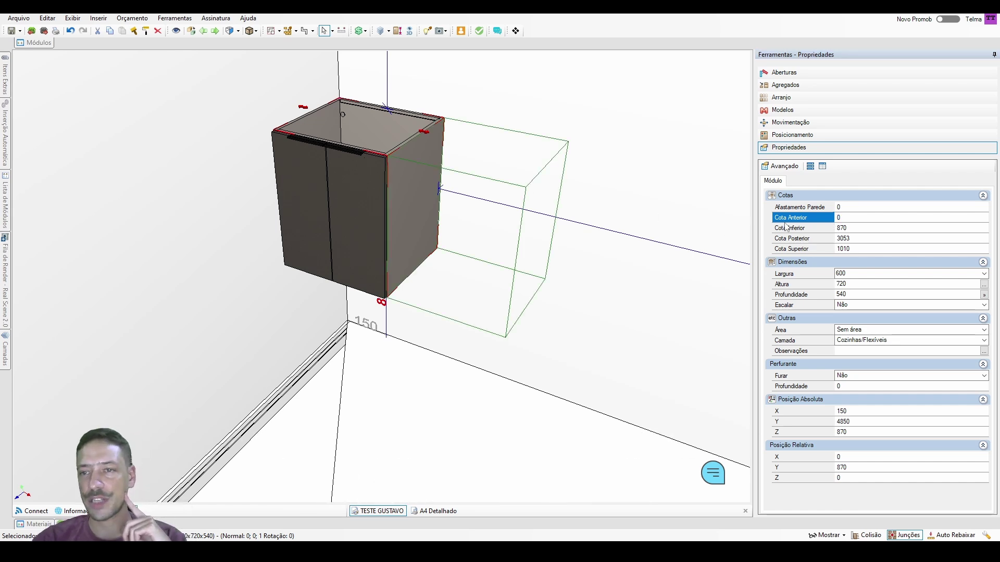
{"action": "left_click", "coordinate": [839, 217]}
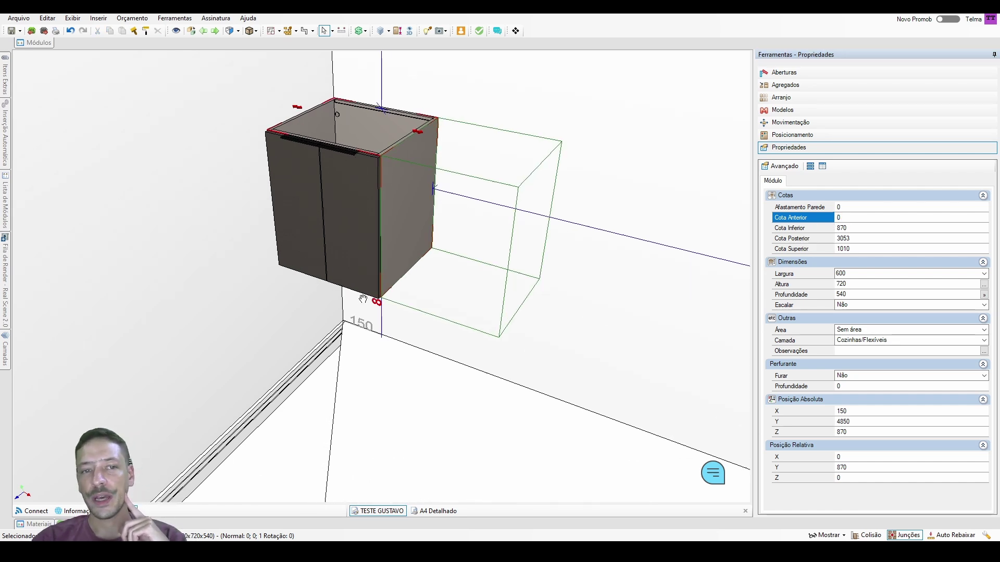
Step: Try an Afastamento Parede of 50 on the corner cabinet and return it to 0
{"action": "left_click", "coordinate": [848, 228]}
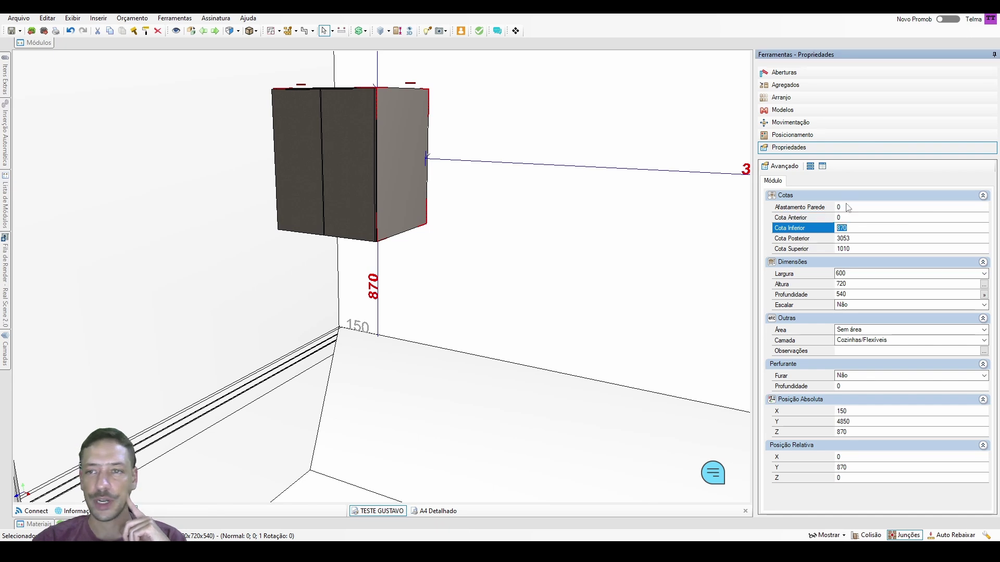
{"action": "left_click", "coordinate": [825, 207]}
{"action": "type", "text": "50"}
{"action": "key", "text": "Return"}
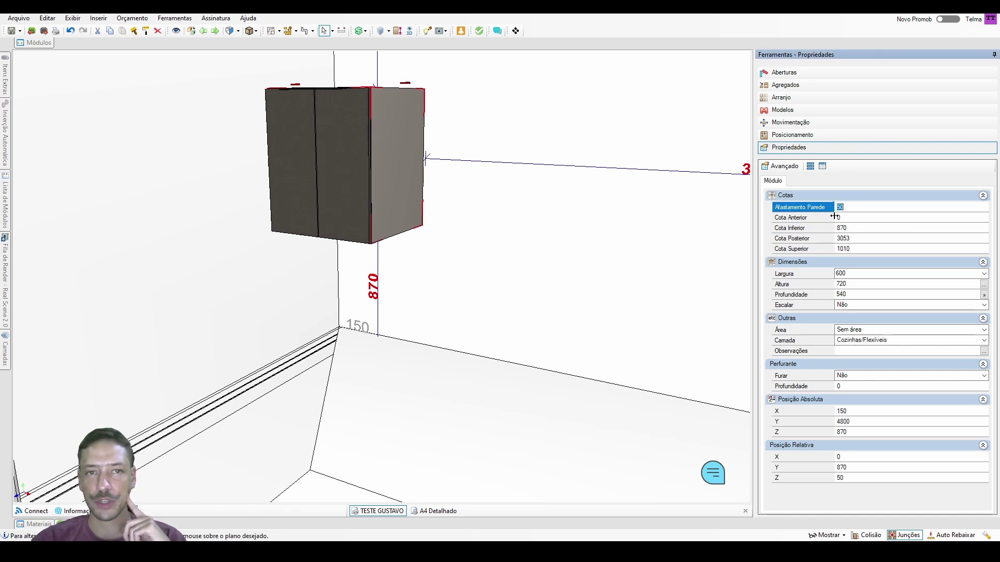
{"action": "middle_click_drag", "start_coordinate": [666, 208], "coordinate": [470, 277]}
{"action": "left_click", "coordinate": [868, 220]}
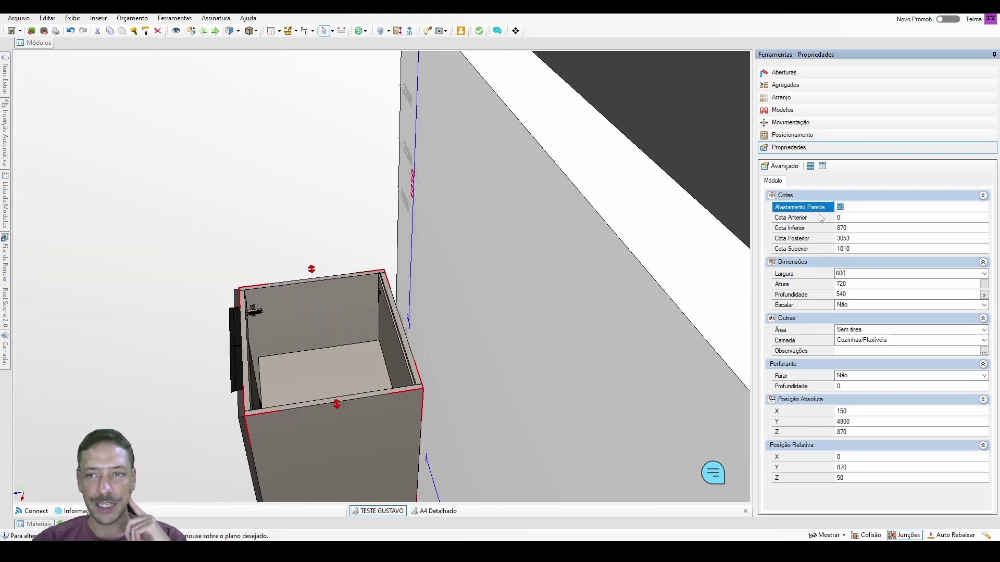
{"action": "type", "text": "0"}
{"action": "key", "text": "Return"}
{"action": "middle_click_drag", "start_coordinate": [535, 357], "coordinate": [224, 258]}
Step: Reposition the corner cabinet with Cota Anterior 120 and Cota Inferior 900
{"action": "left_click", "coordinate": [844, 216]}
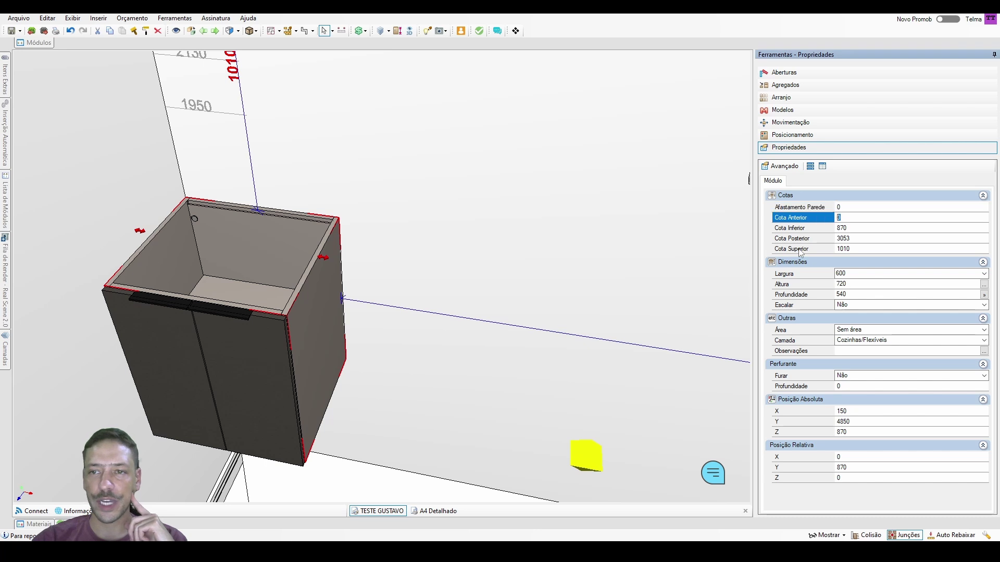
{"action": "type", "text": "120"}
{"action": "key", "text": "Return"}
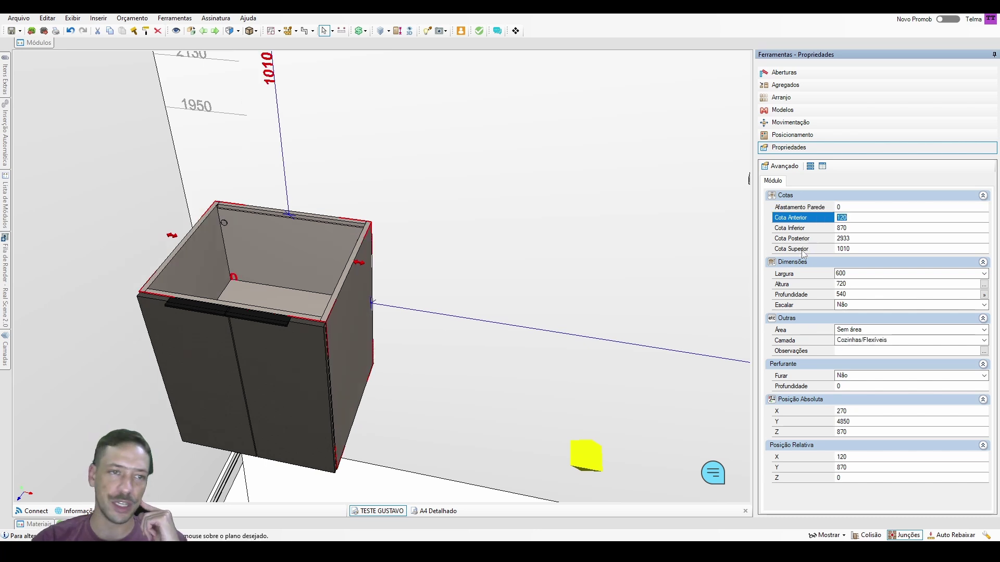
{"action": "left_click", "coordinate": [843, 228]}
{"action": "type", "text": "900"}
{"action": "key", "text": "Return"}
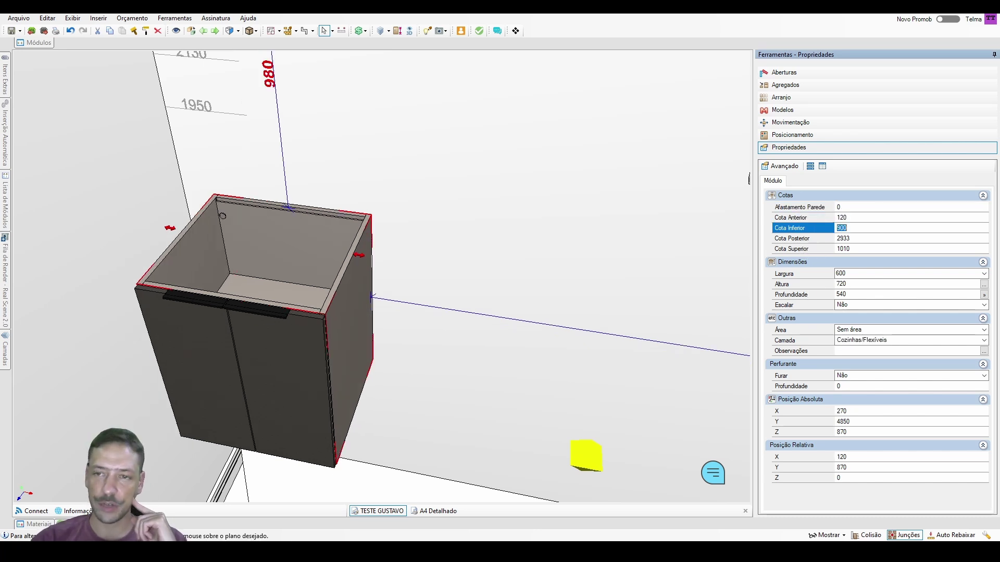
{"action": "middle_click_drag", "start_coordinate": [497, 417], "coordinate": [416, 292]}
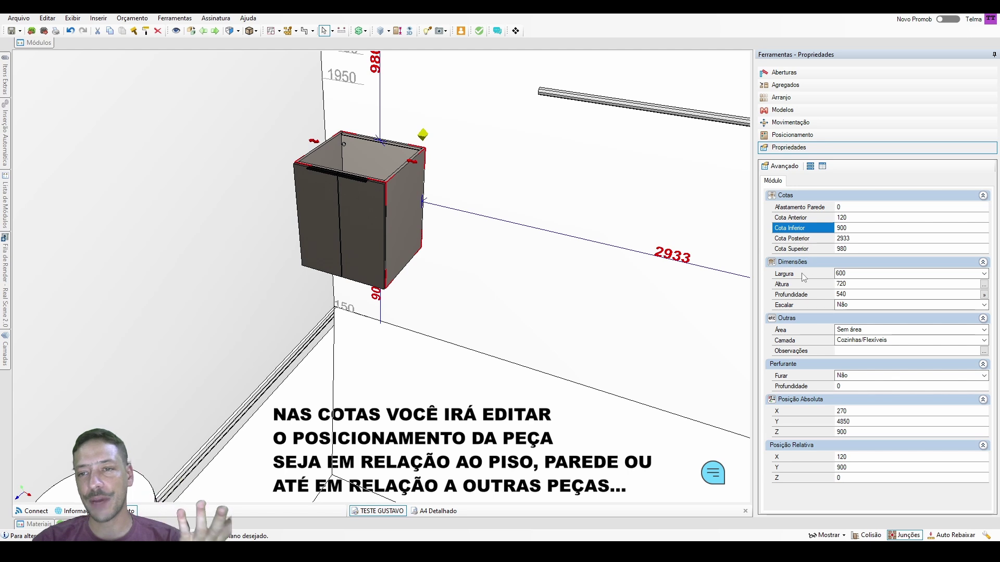
Step: Set the corner cabinet's Largura to 800 and examine its Altura and Profundidade
{"action": "left_click", "coordinate": [859, 273]}
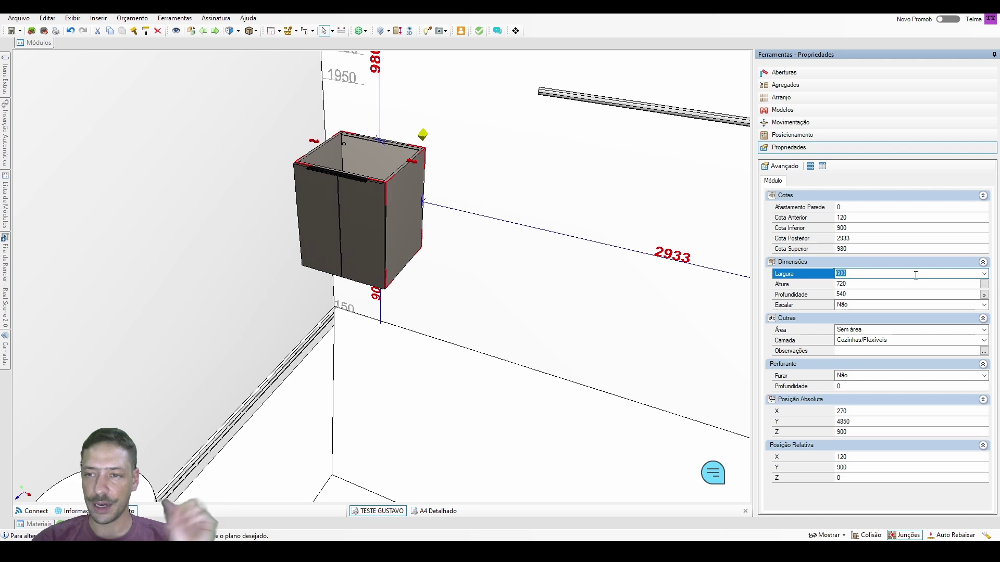
{"action": "left_click", "coordinate": [984, 274]}
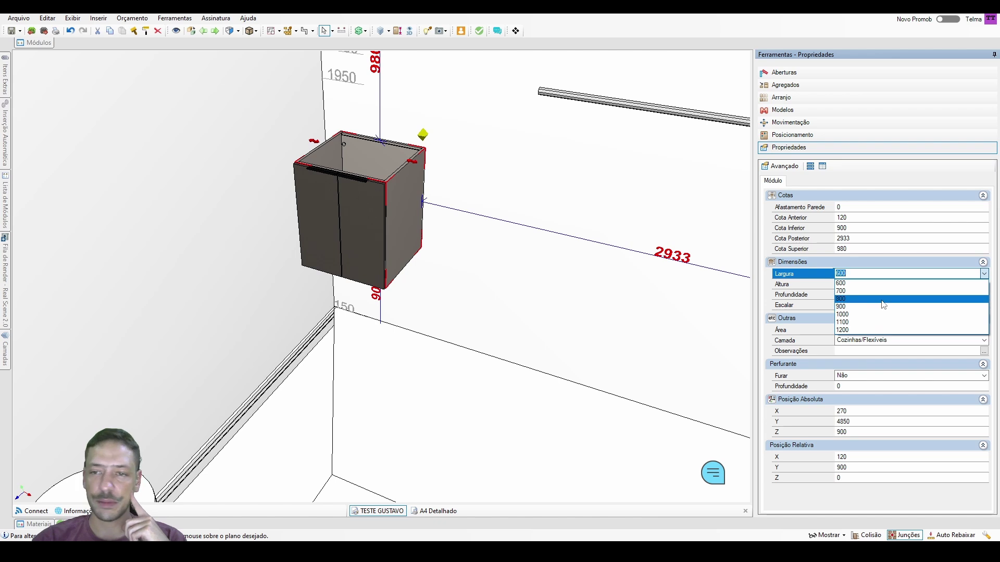
{"action": "key", "text": "Escape"}
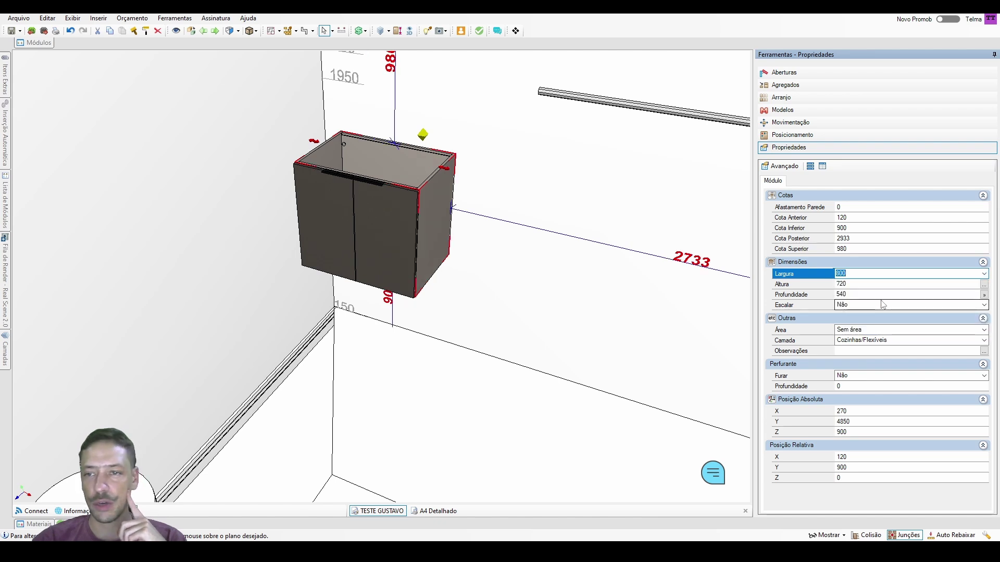
{"action": "left_click", "coordinate": [840, 288]}
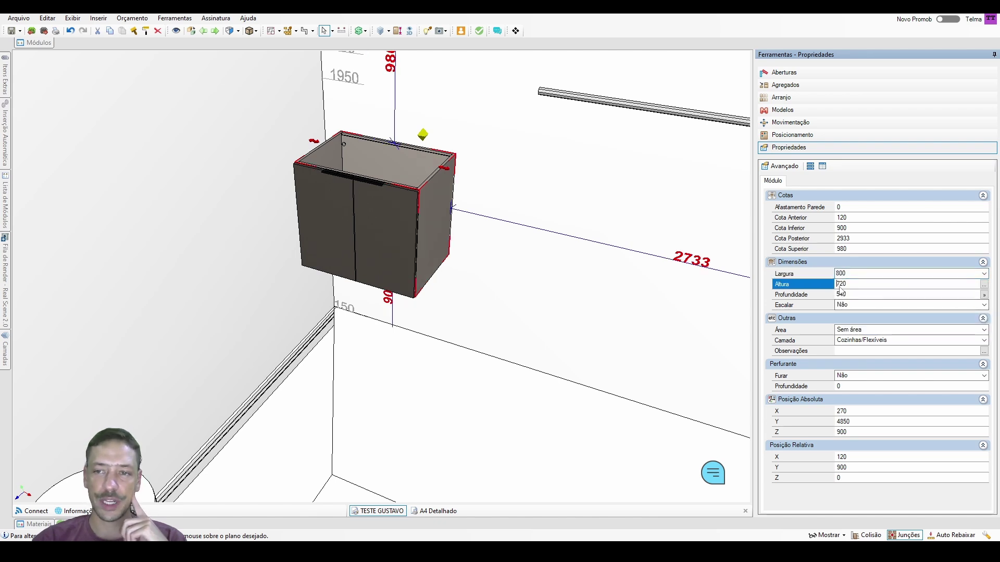
{"action": "middle_click_drag", "start_coordinate": [386, 235], "coordinate": [373, 236]}
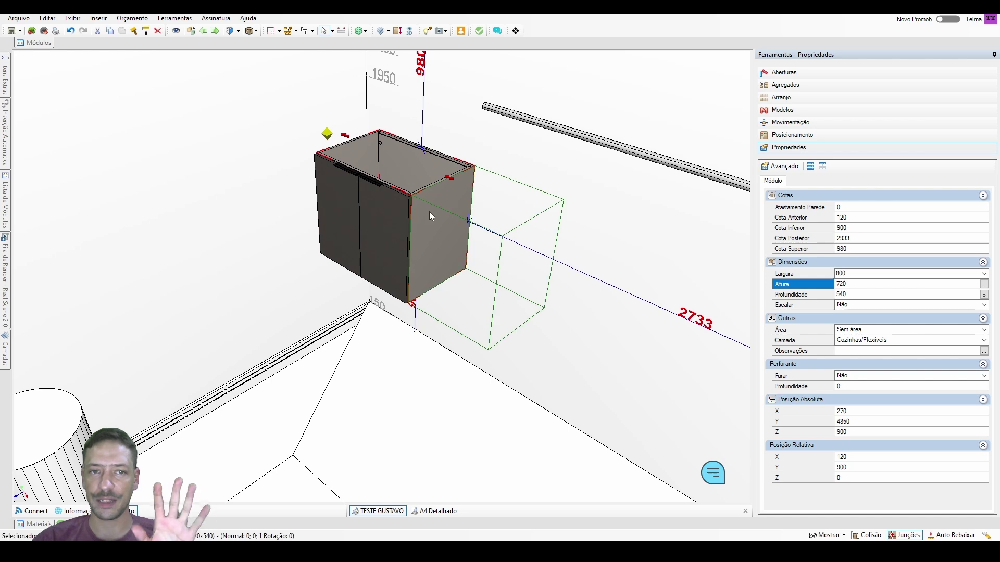
{"action": "scroll", "coordinate": [432, 214], "scroll_direction": "up", "scroll_amount": 1}
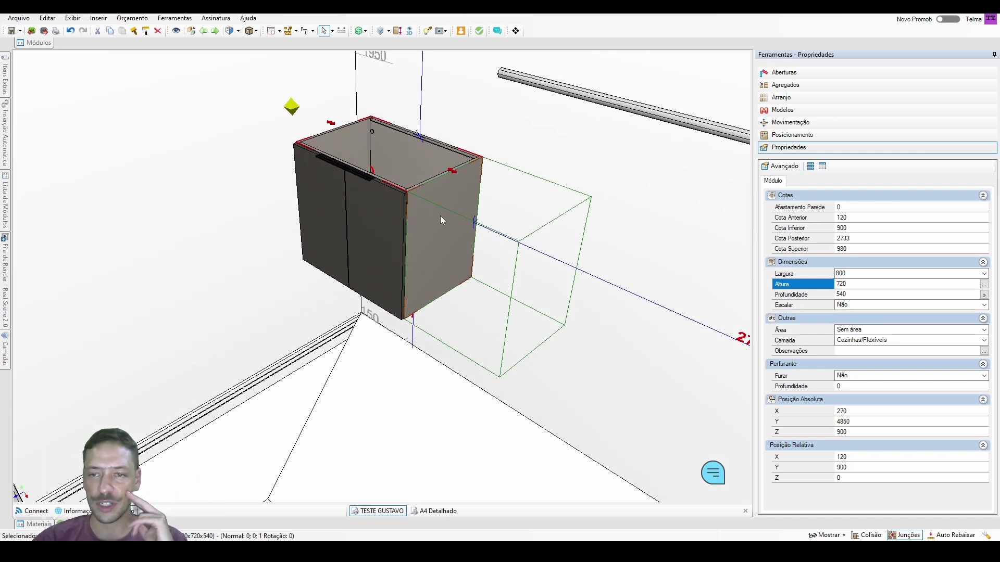
{"action": "left_click", "coordinate": [873, 294]}
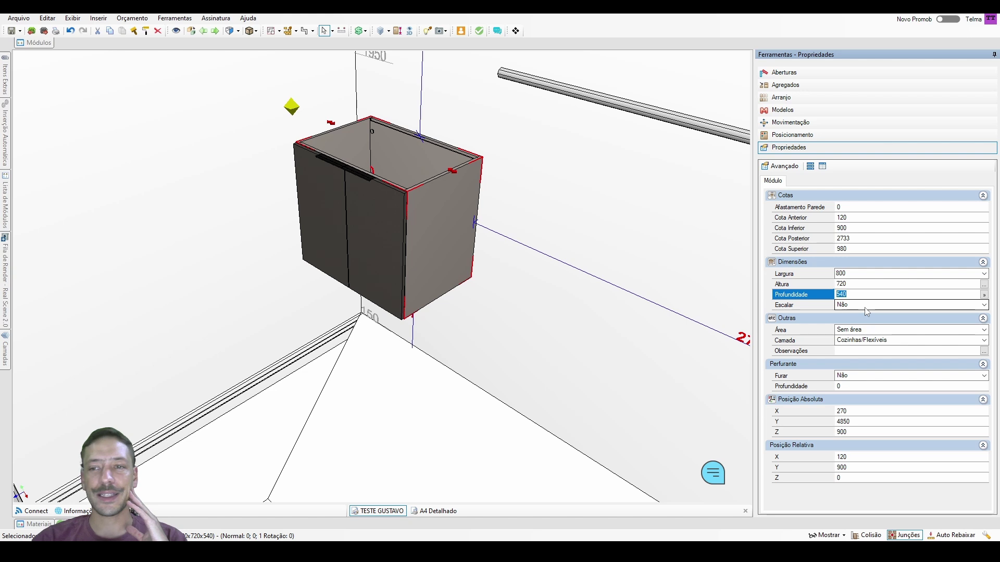
{"action": "middle_click_drag", "start_coordinate": [440, 417], "coordinate": [335, 379]}
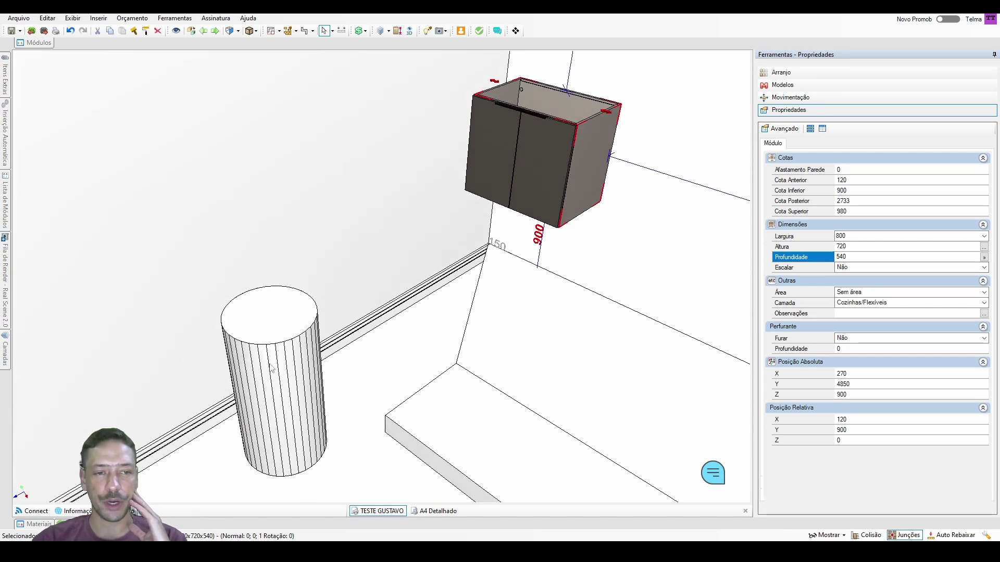
Step: Scale the floor cylinder proportionally by setting Escalar to Sim and its Altura to 800
{"action": "left_click", "coordinate": [271, 367]}
{"action": "middle_click_drag", "start_coordinate": [271, 368], "coordinate": [355, 345]}
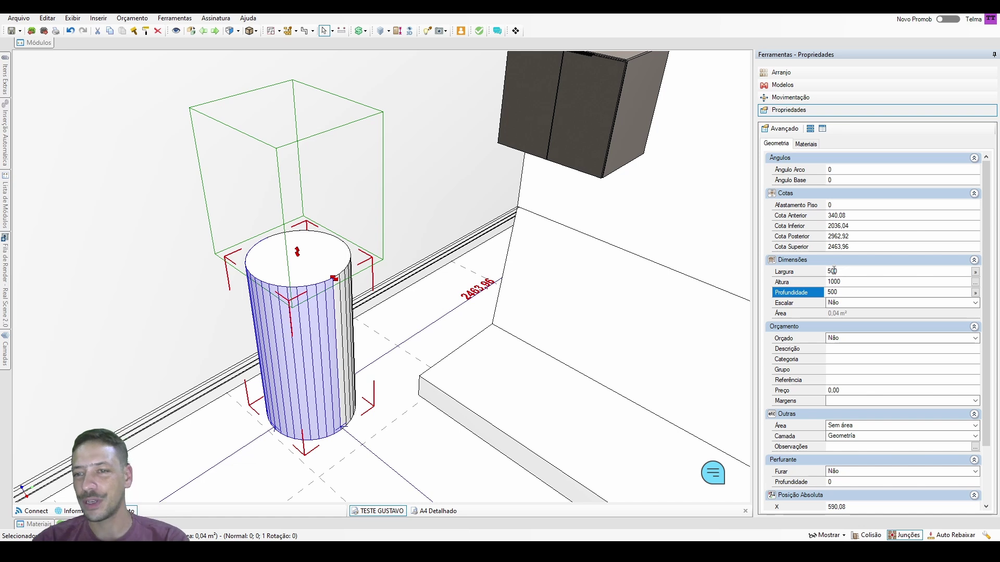
{"action": "left_click", "coordinate": [832, 272]}
{"action": "left_click", "coordinate": [833, 292]}
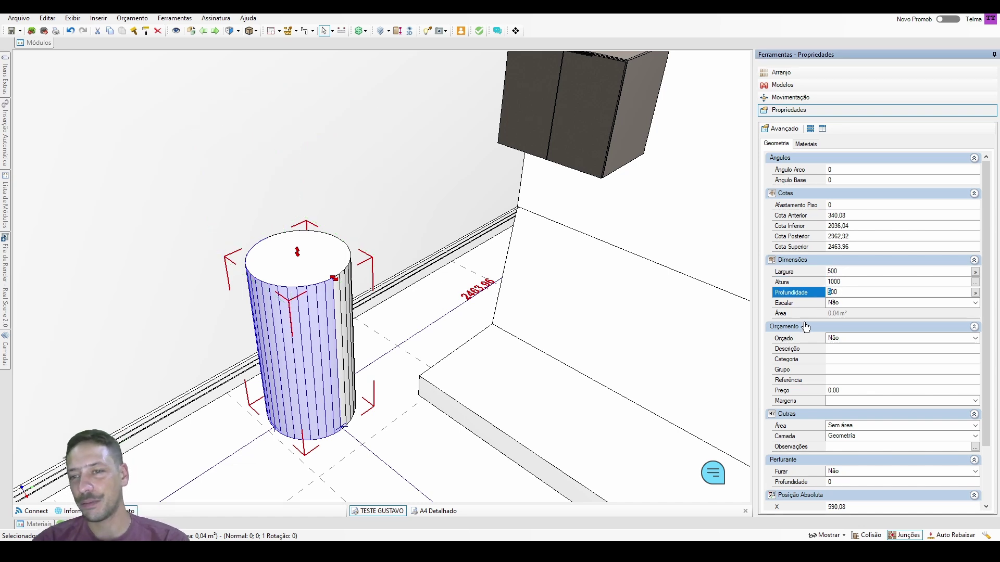
{"action": "left_click", "coordinate": [834, 282]}
{"action": "left_click", "coordinate": [842, 304]}
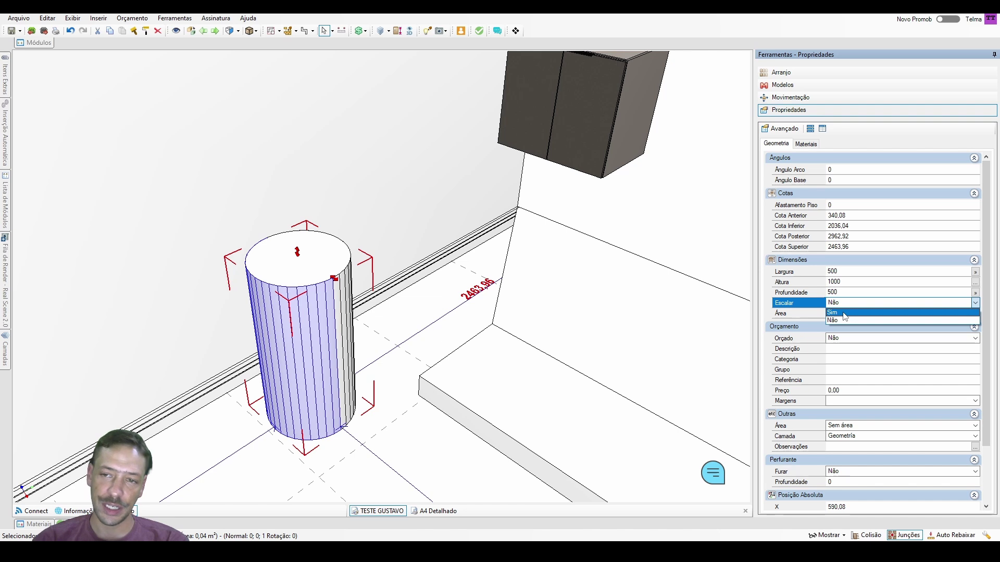
{"action": "left_click", "coordinate": [845, 317]}
{"action": "left_click", "coordinate": [834, 282]}
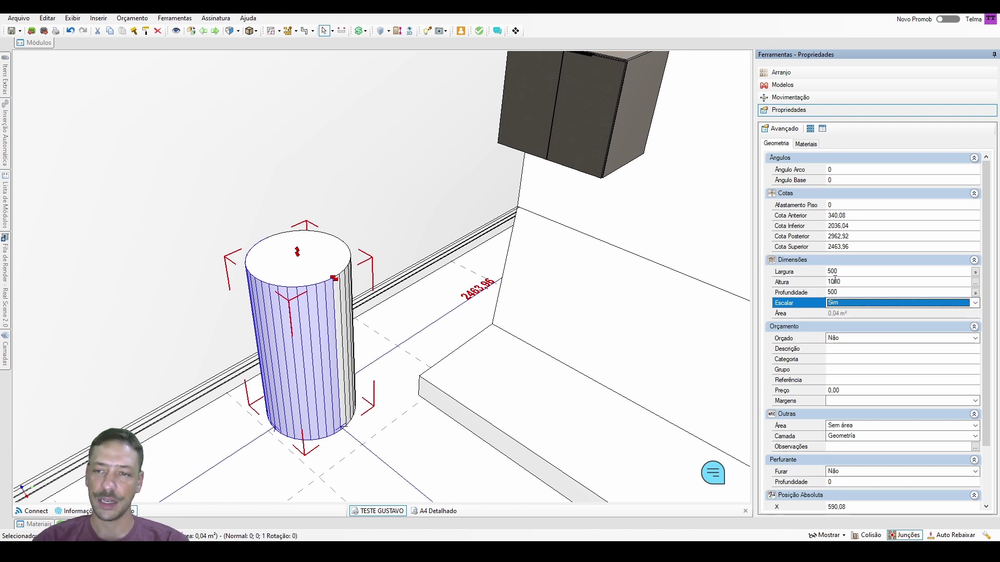
{"action": "type", "text": "800"}
{"action": "key", "text": "Return"}
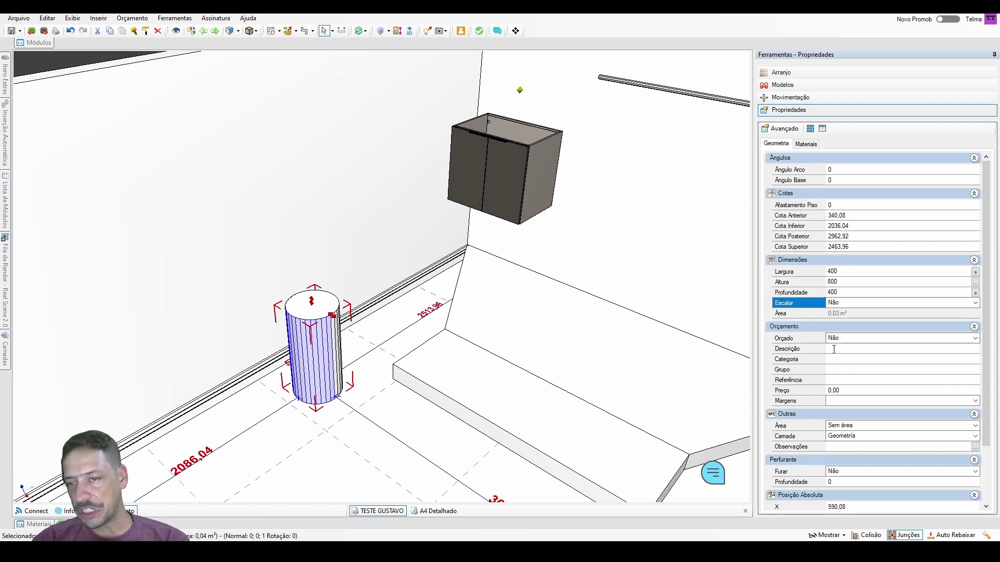
Step: Examine the cylinder's Orçamento properties, including Orçado, Preço and Margens, and its available Camada options
{"action": "left_click", "coordinate": [331, 363]}
{"action": "left_click", "coordinate": [854, 338]}
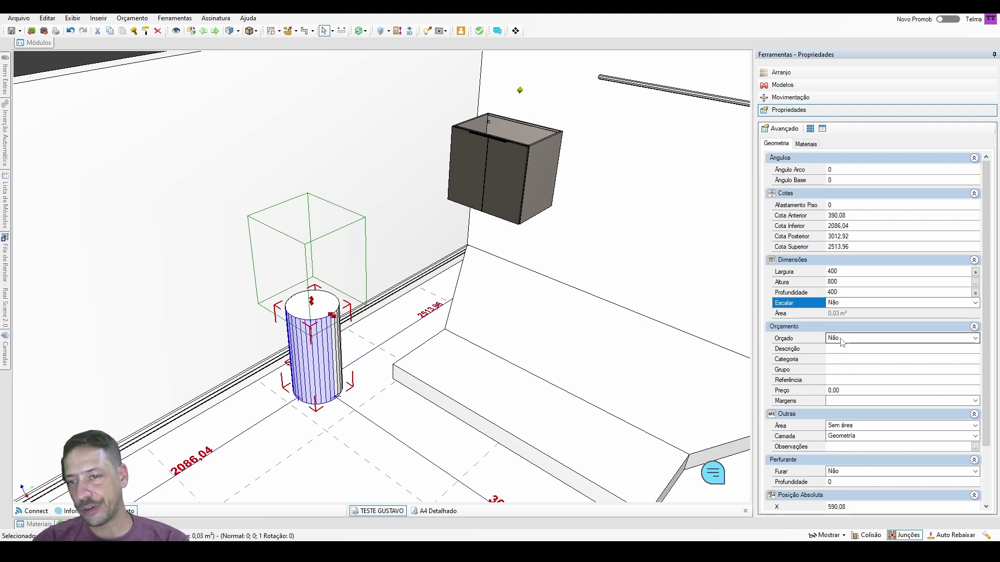
{"action": "left_click", "coordinate": [850, 391]}
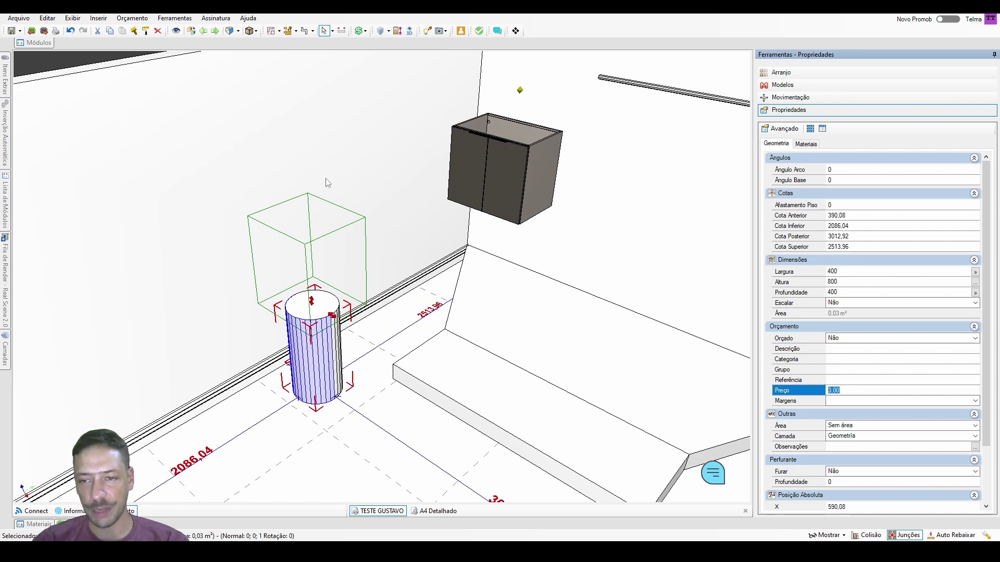
{"action": "left_click", "coordinate": [841, 403]}
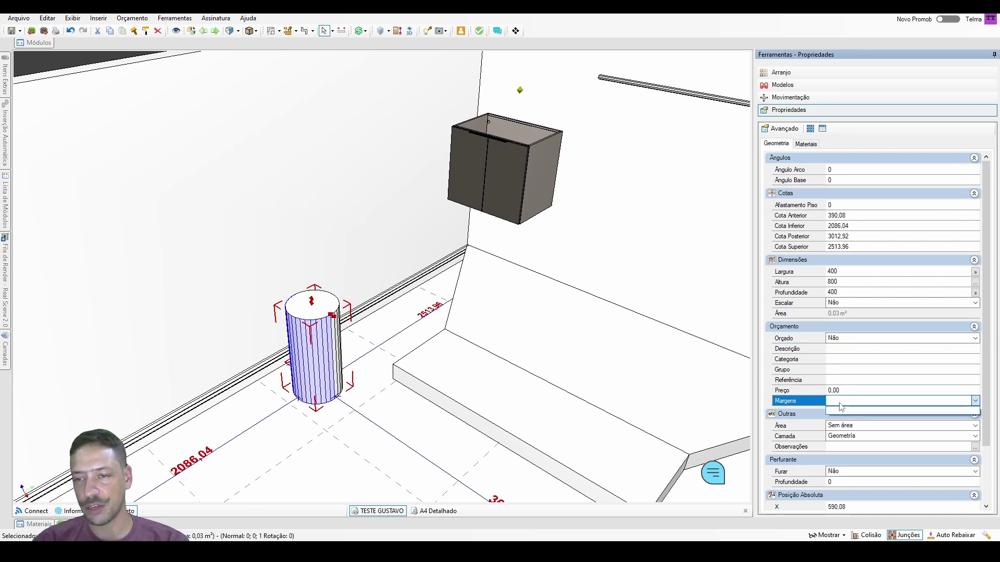
{"action": "left_click", "coordinate": [679, 405]}
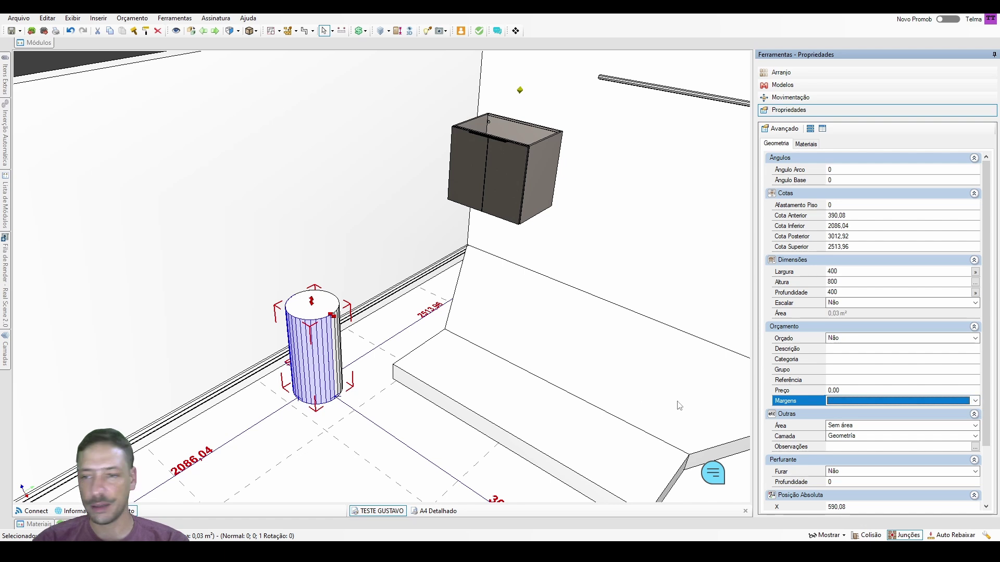
{"action": "scroll", "coordinate": [807, 407], "scroll_direction": "down", "scroll_amount": 3}
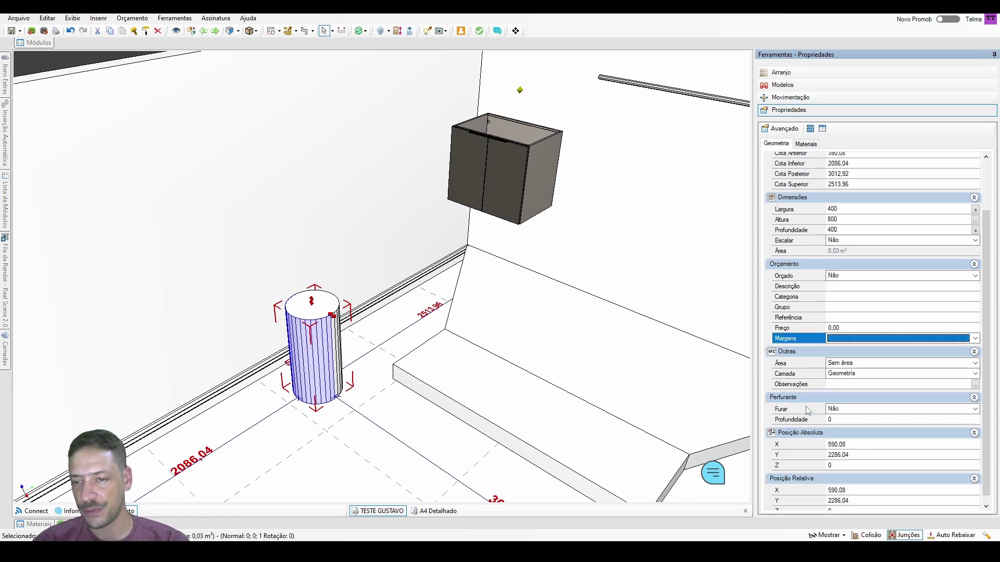
{"action": "left_click", "coordinate": [840, 367]}
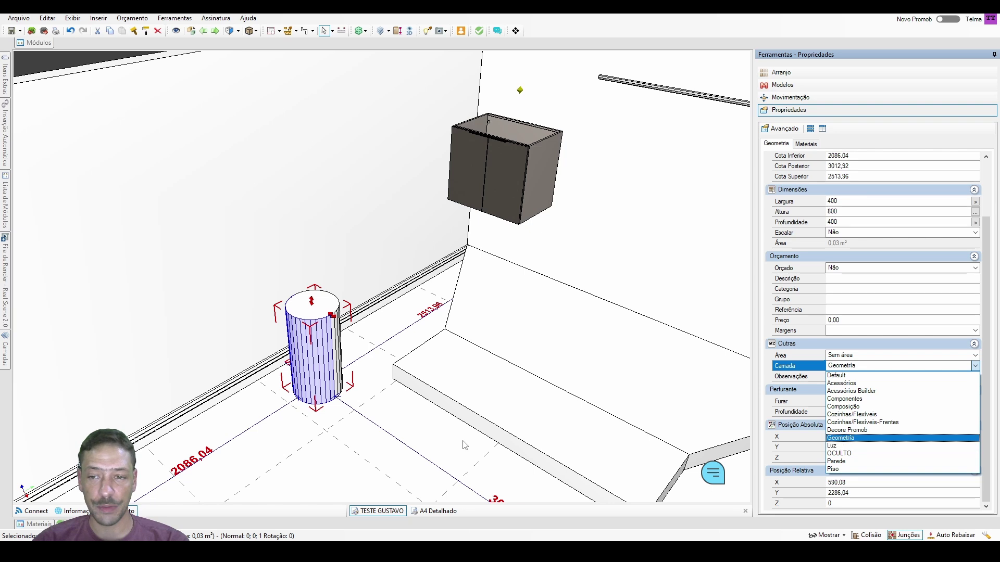
Step: Set the corner cabinet's Afastamento Parede to 50 and enter "50mm AFASTADO DA PAREDE" as its Observações
{"action": "left_click", "coordinate": [544, 180]}
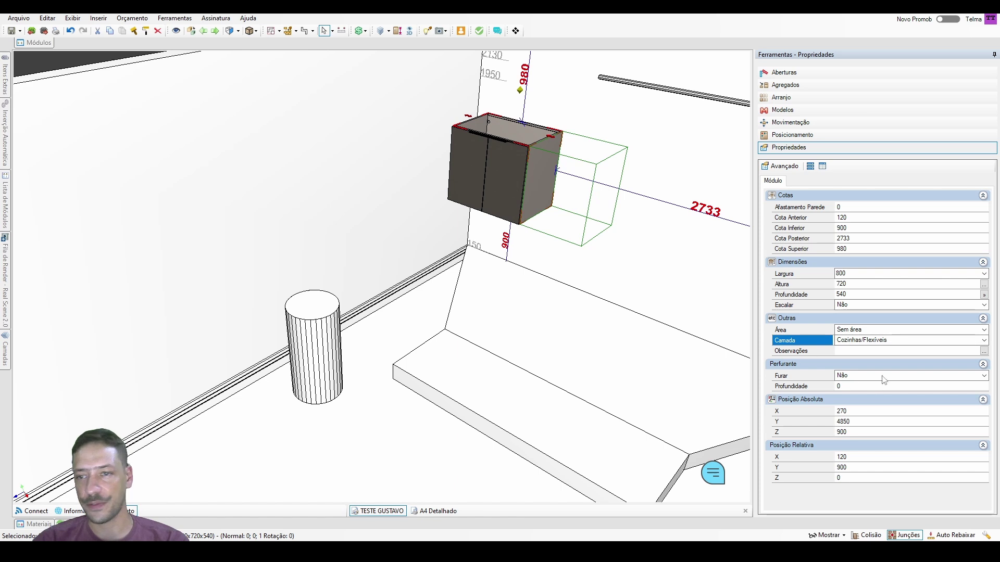
{"action": "left_click", "coordinate": [847, 352]}
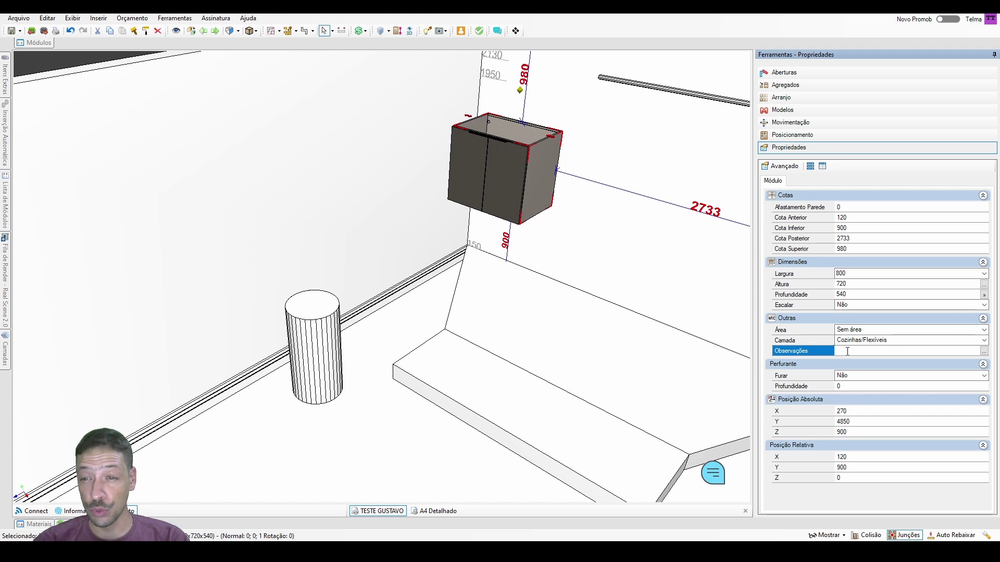
{"action": "scroll", "coordinate": [446, 323], "scroll_direction": "up", "scroll_amount": 3}
{"action": "scroll", "coordinate": [397, 219], "scroll_direction": "up", "scroll_amount": 3}
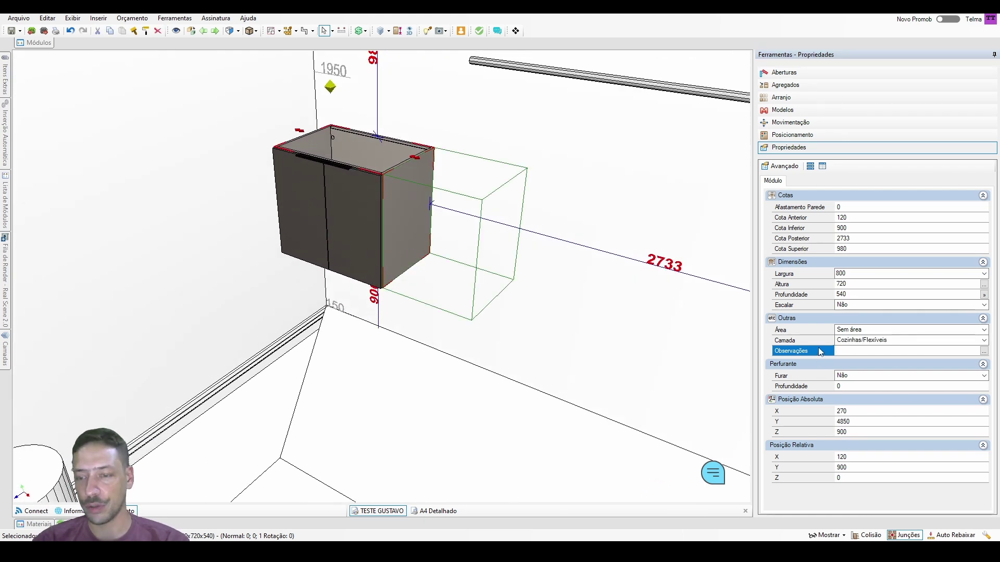
{"action": "left_click", "coordinate": [847, 204]}
{"action": "left_click", "coordinate": [866, 351]}
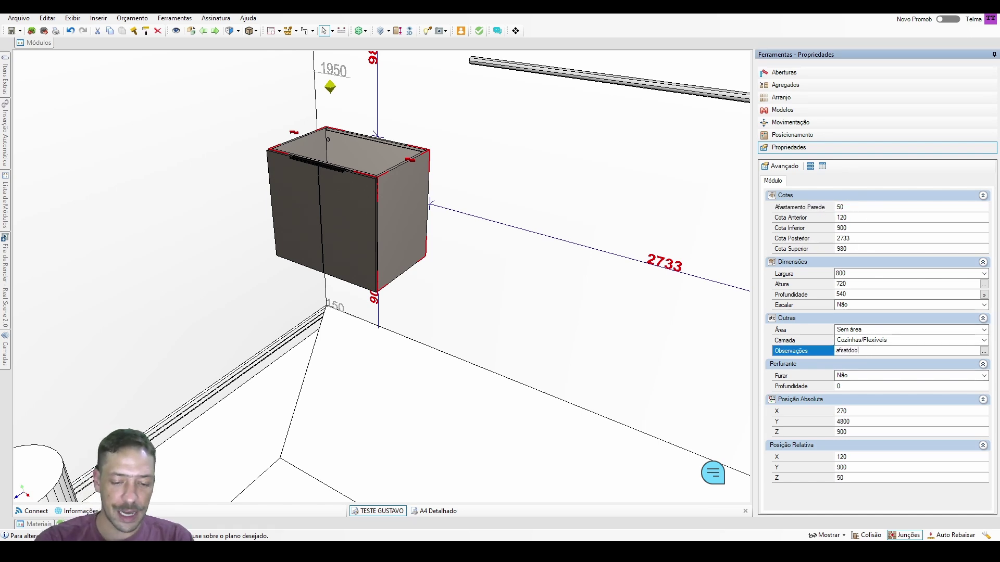
{"action": "key", "text": "BackSpace"}
{"action": "key", "text": "BackSpace"}
{"action": "key", "text": "BackSpace"}
{"action": "key", "text": "BackSpace"}
{"action": "key", "text": "BackSpace"}
{"action": "key", "text": "BackSpace"}
{"action": "key", "text": "BackSpace"}
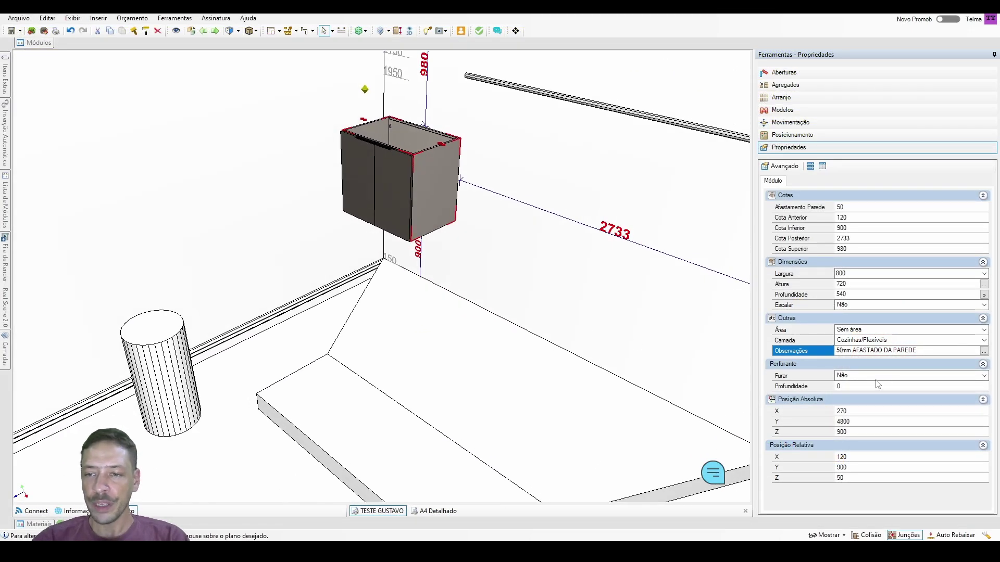
Step: Examine the Furar options of the corner cabinet and the raised floor platform, and the platform's Posição Absoluta Y
{"action": "left_click", "coordinate": [866, 379]}
{"action": "left_click", "coordinate": [866, 378]}
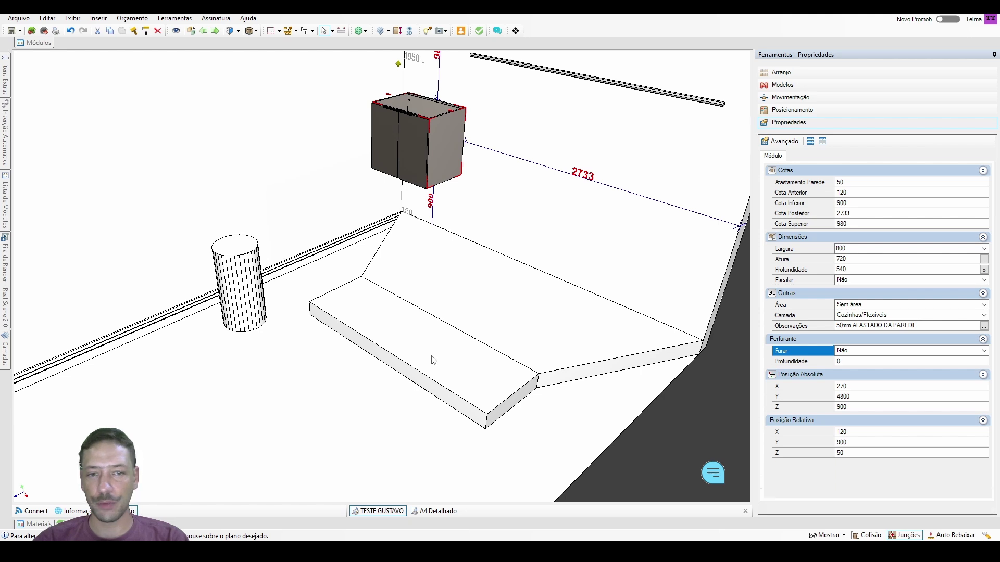
{"action": "left_click", "coordinate": [432, 359]}
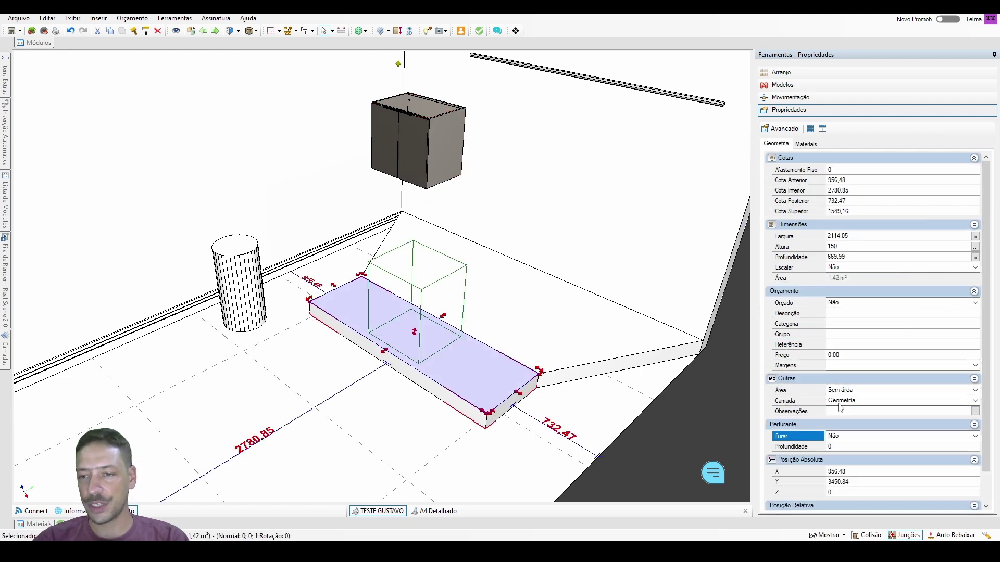
{"action": "left_click", "coordinate": [844, 437]}
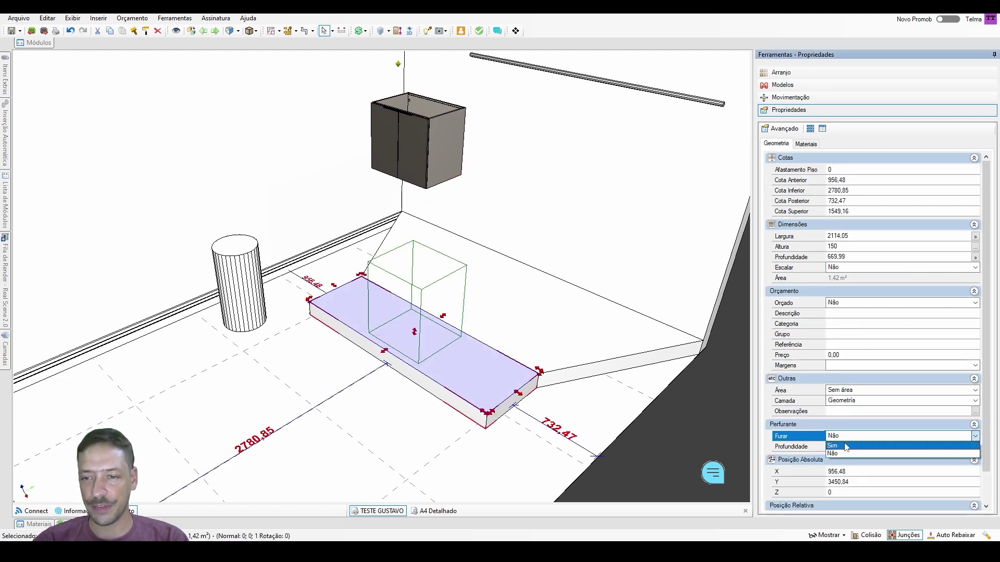
{"action": "left_click", "coordinate": [845, 448]}
{"action": "right_click_drag", "start_coordinate": [516, 350], "coordinate": [480, 375]}
{"action": "right_click", "coordinate": [480, 375]}
{"action": "left_click", "coordinate": [502, 296]}
{"action": "left_click", "coordinate": [833, 483]}
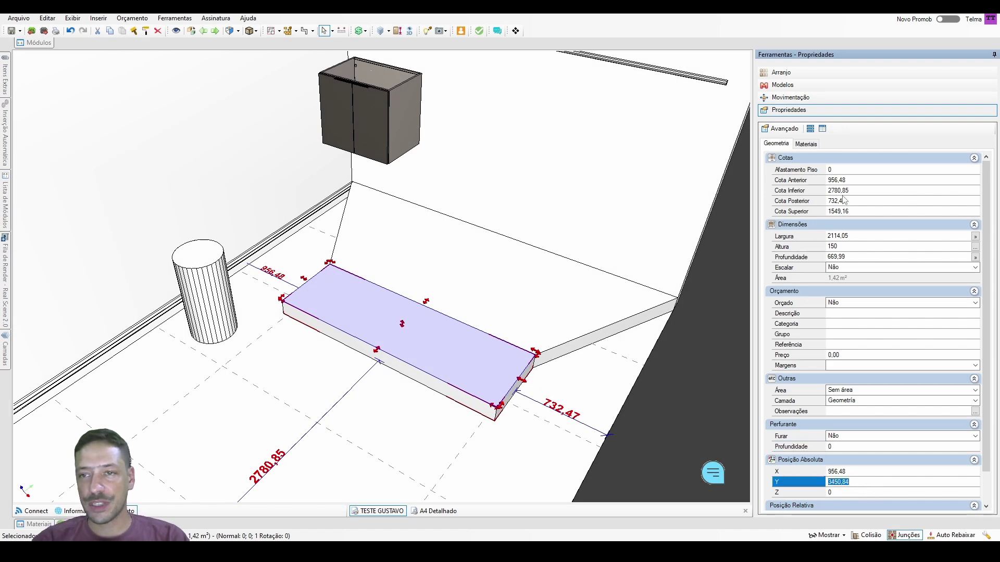
Step: Select the corner cabinet and turn on Colisão
{"action": "left_click", "coordinate": [867, 536]}
{"action": "middle_click_drag", "start_coordinate": [414, 395], "coordinate": [420, 271]}
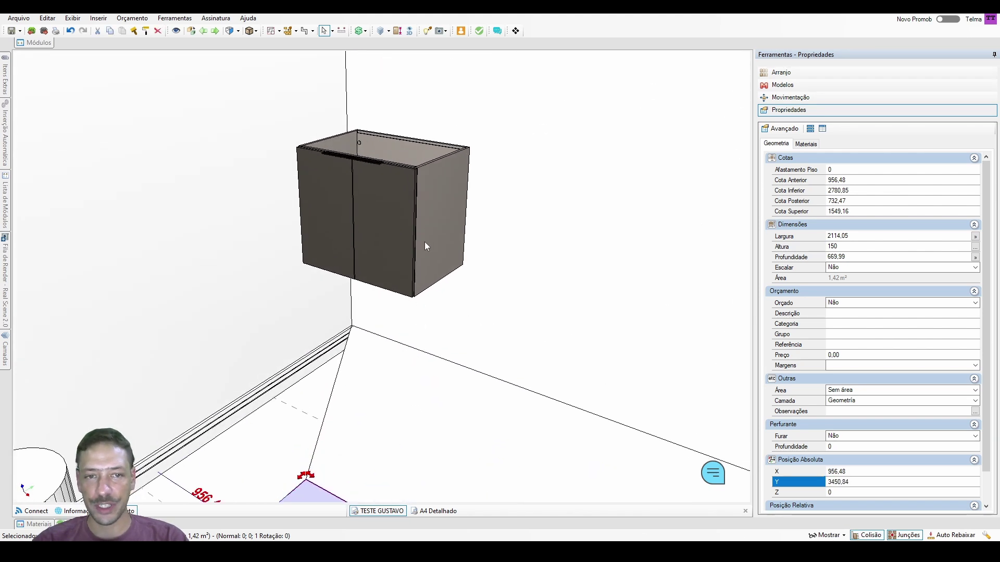
{"action": "left_click", "coordinate": [868, 535]}
{"action": "middle_click_drag", "start_coordinate": [478, 380], "coordinate": [392, 284]}
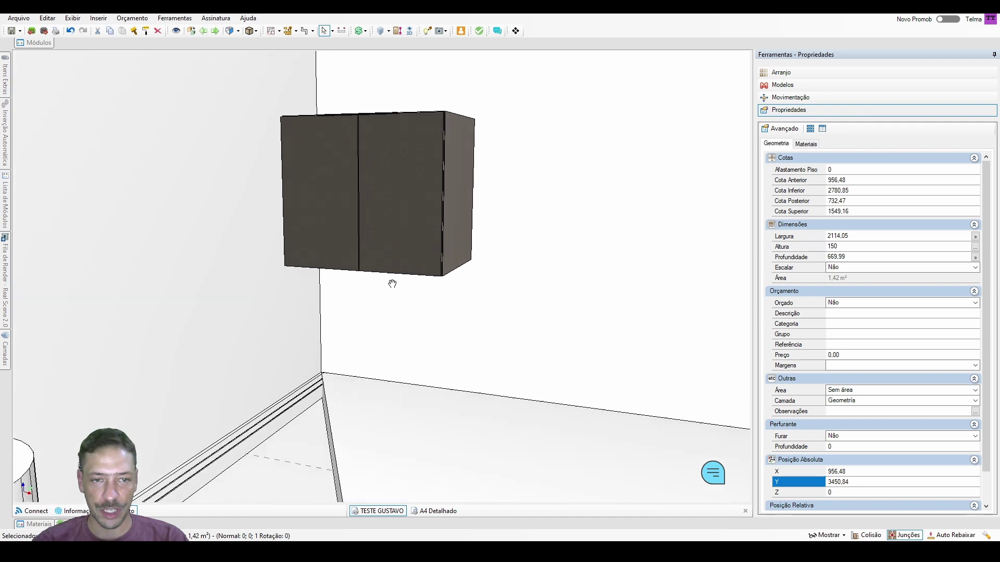
{"action": "scroll", "coordinate": [392, 284], "scroll_direction": "up", "scroll_amount": 2}
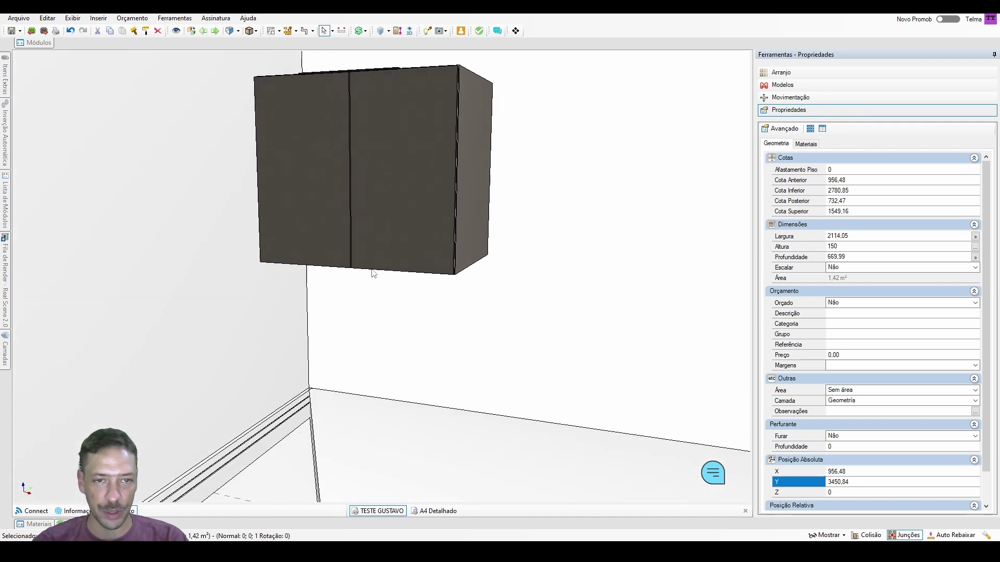
{"action": "middle_click_drag", "start_coordinate": [393, 422], "coordinate": [420, 388]}
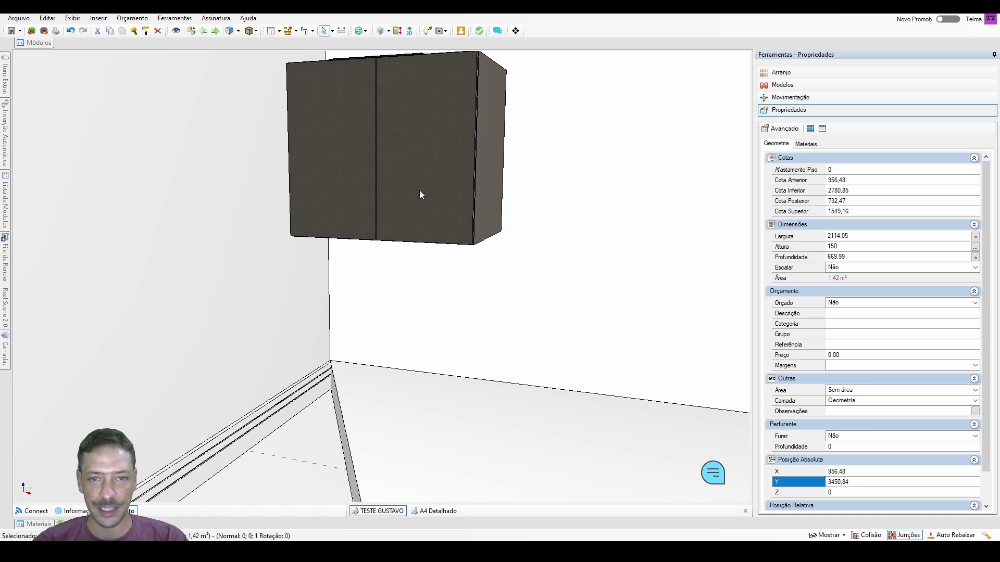
{"action": "left_click", "coordinate": [476, 205]}
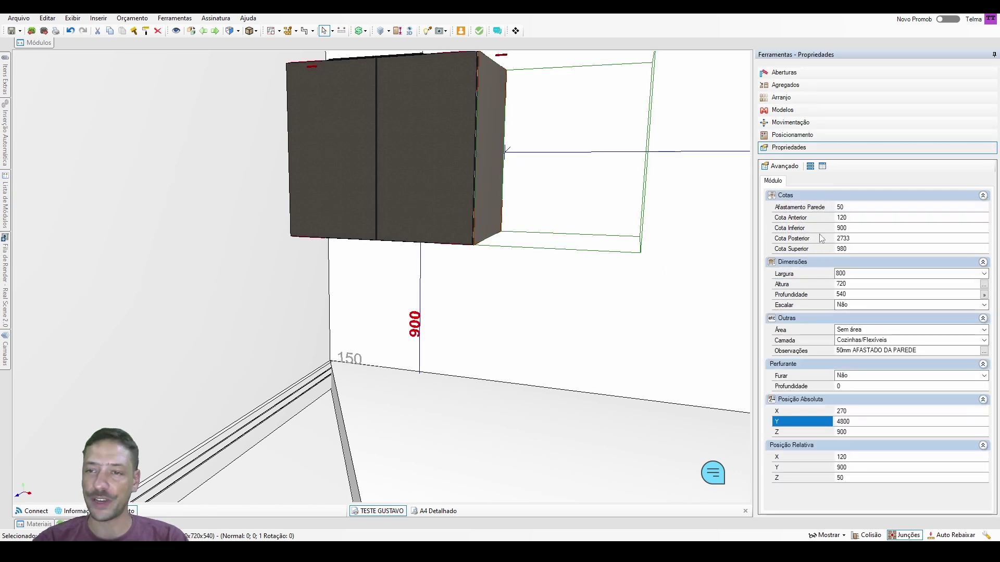
{"action": "left_click", "coordinate": [867, 535]}
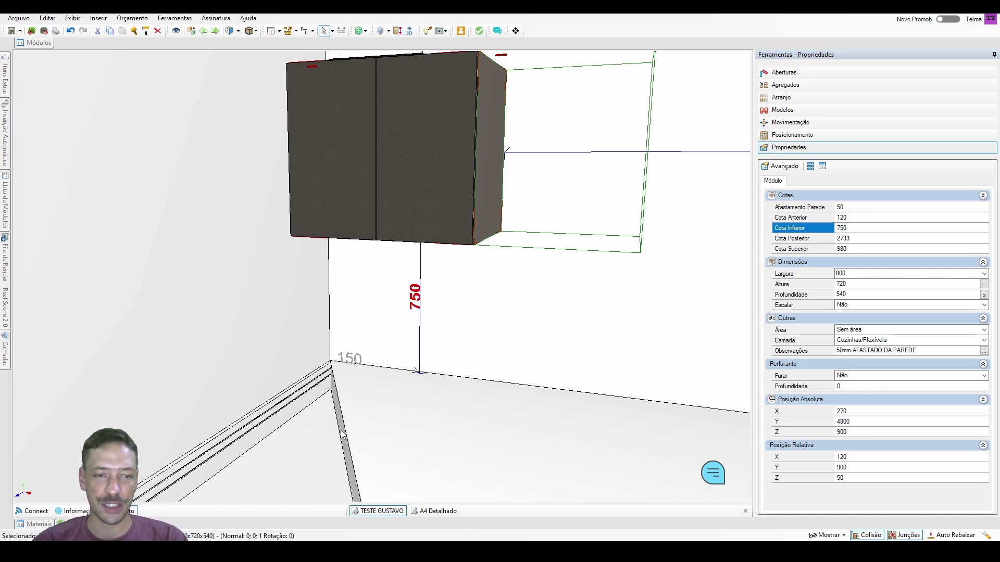
Step: Compare the corner cabinet's Posição Relativa X, Y and Z values with its Cota Inferior and Afastamento Parede
{"action": "middle_click_drag", "start_coordinate": [350, 444], "coordinate": [538, 265]}
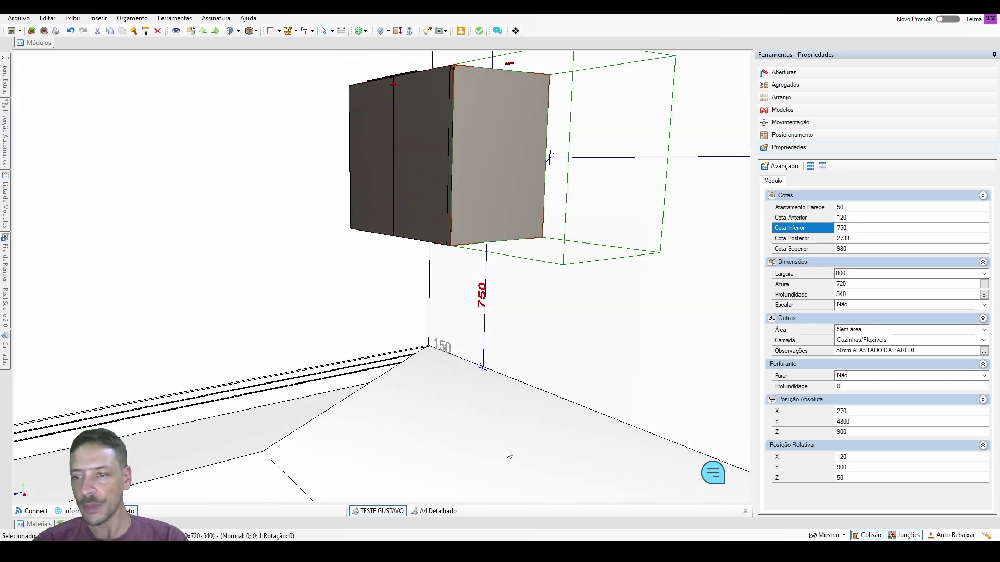
{"action": "left_click", "coordinate": [845, 468]}
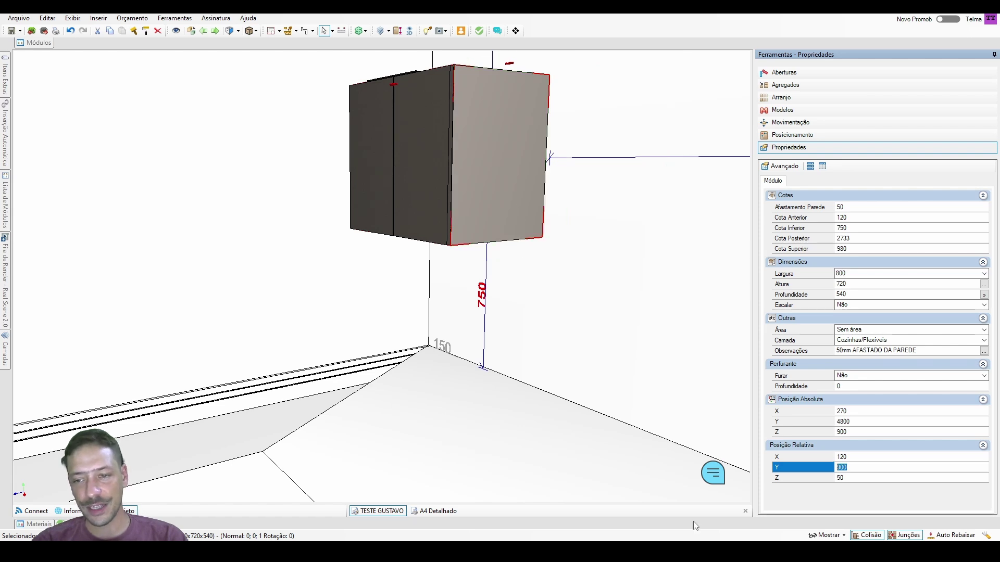
{"action": "left_click", "coordinate": [842, 228]}
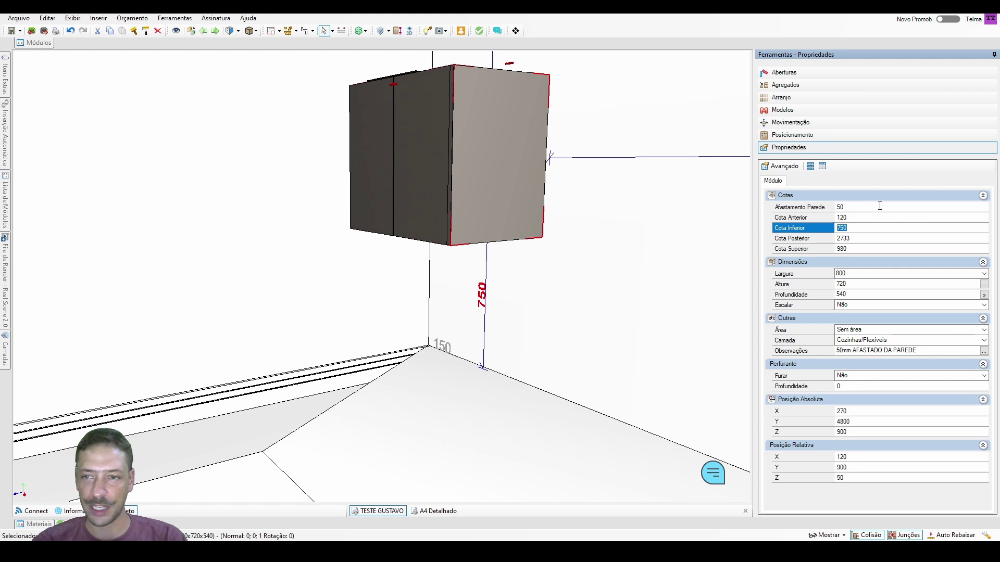
{"action": "left_click", "coordinate": [847, 468]}
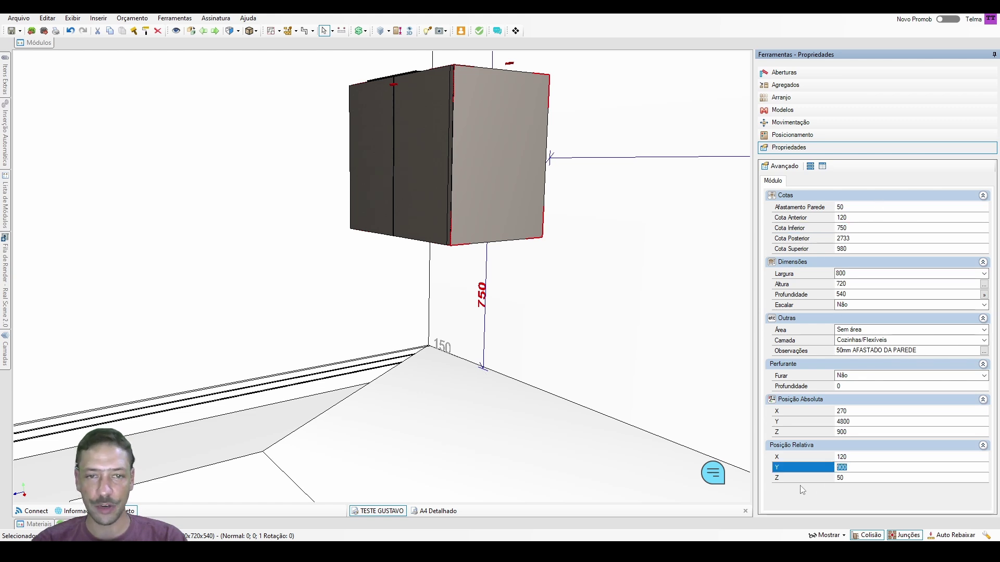
{"action": "left_click", "coordinate": [854, 478]}
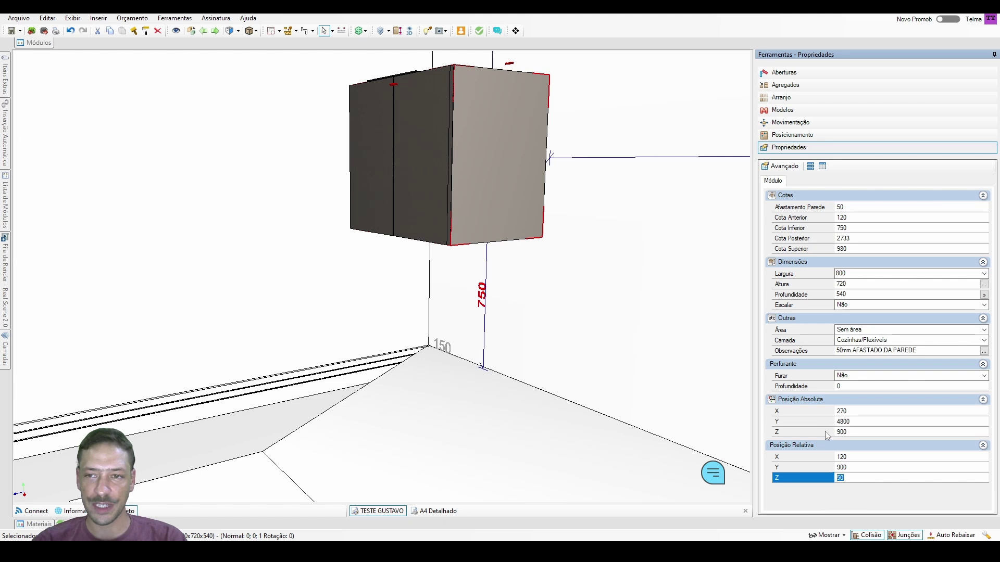
{"action": "left_click", "coordinate": [840, 208]}
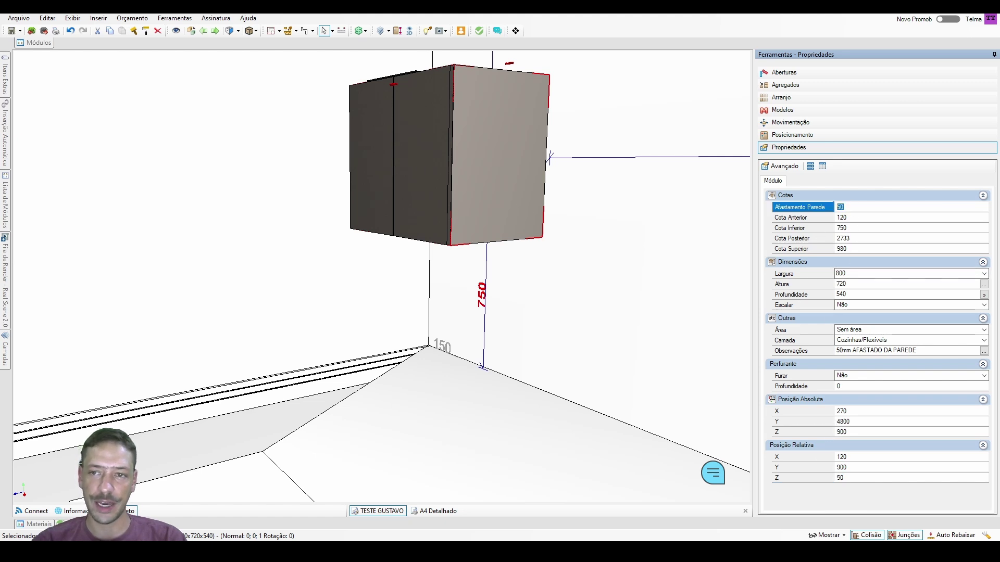
{"action": "left_click", "coordinate": [851, 482]}
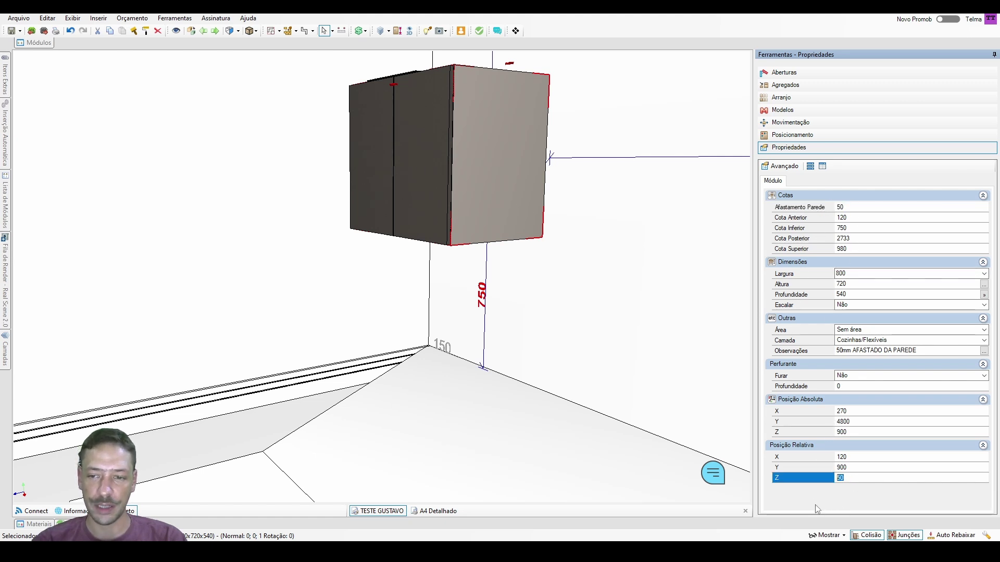
{"action": "left_click", "coordinate": [849, 457]}
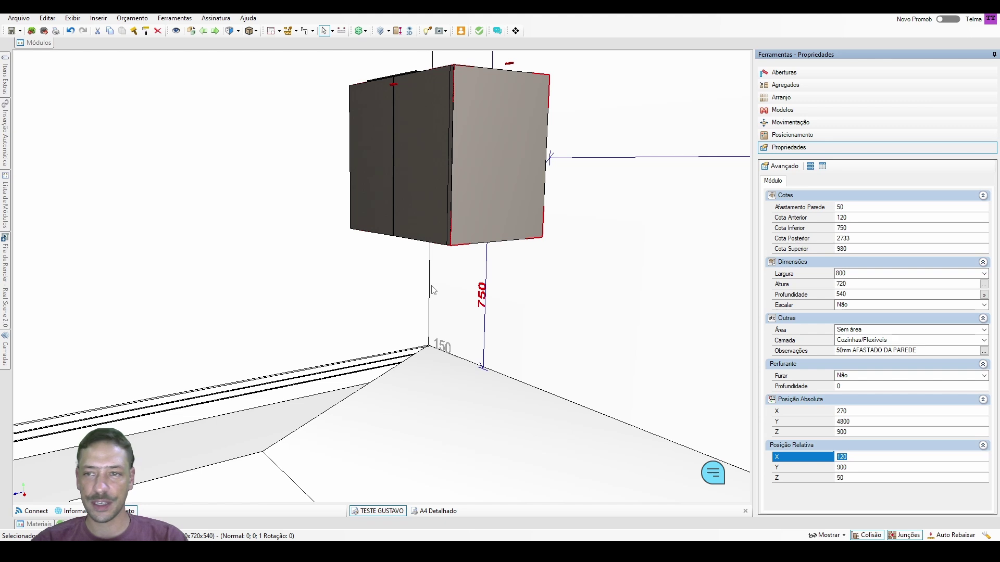
{"action": "middle_click_drag", "start_coordinate": [435, 288], "coordinate": [396, 250]}
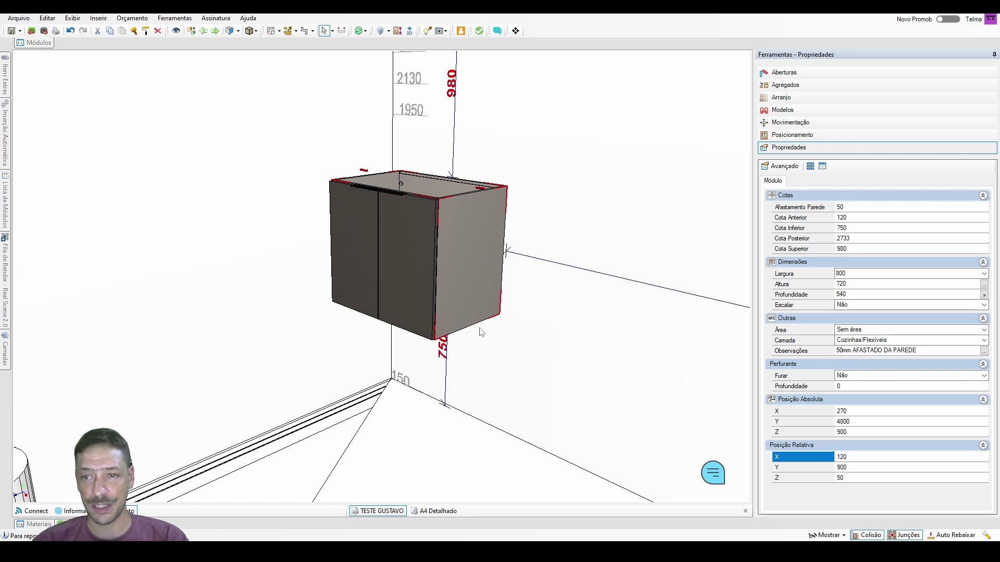
{"action": "middle_click_drag", "start_coordinate": [598, 311], "coordinate": [467, 276]}
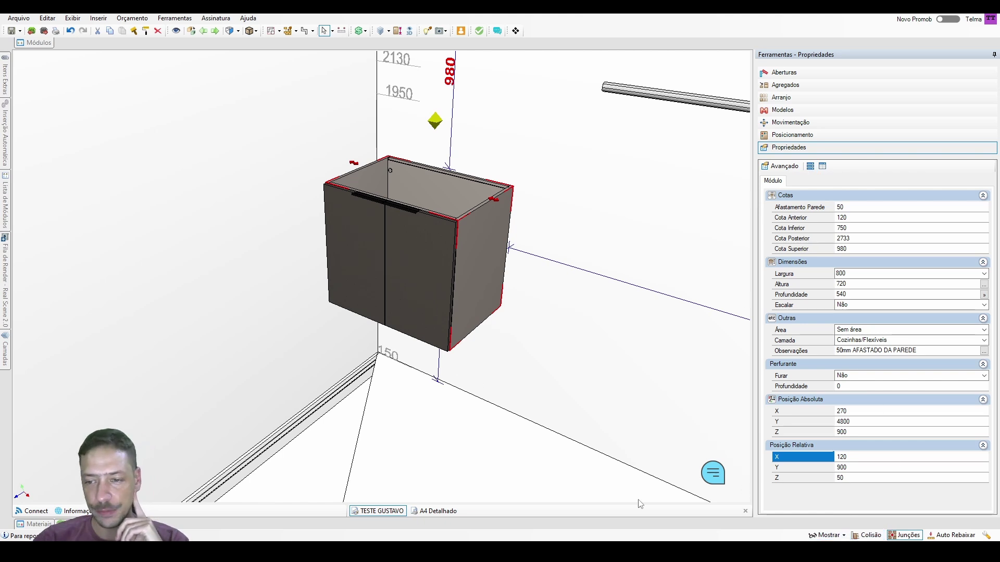
Step: Switch Colisão off and back on for the corner cabinet to compare its lower clearance dimension
{"action": "middle_click_drag", "start_coordinate": [461, 428], "coordinate": [444, 295]}
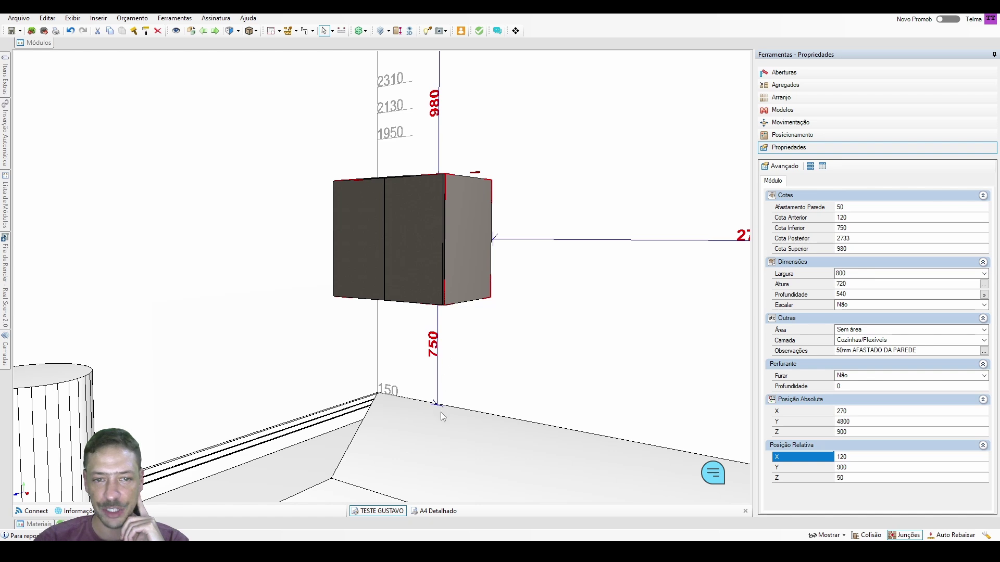
{"action": "left_click", "coordinate": [445, 290]}
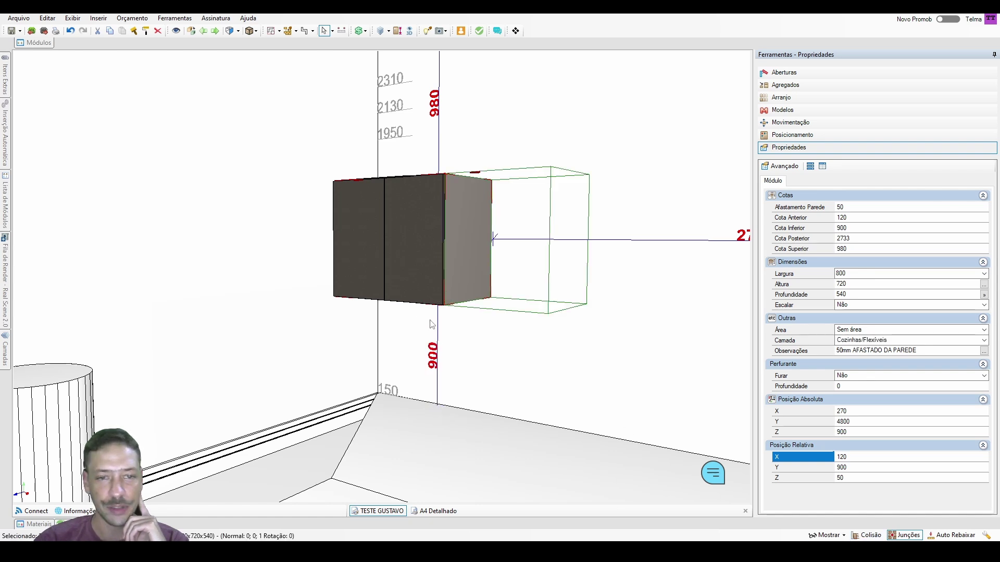
{"action": "left_click", "coordinate": [867, 536]}
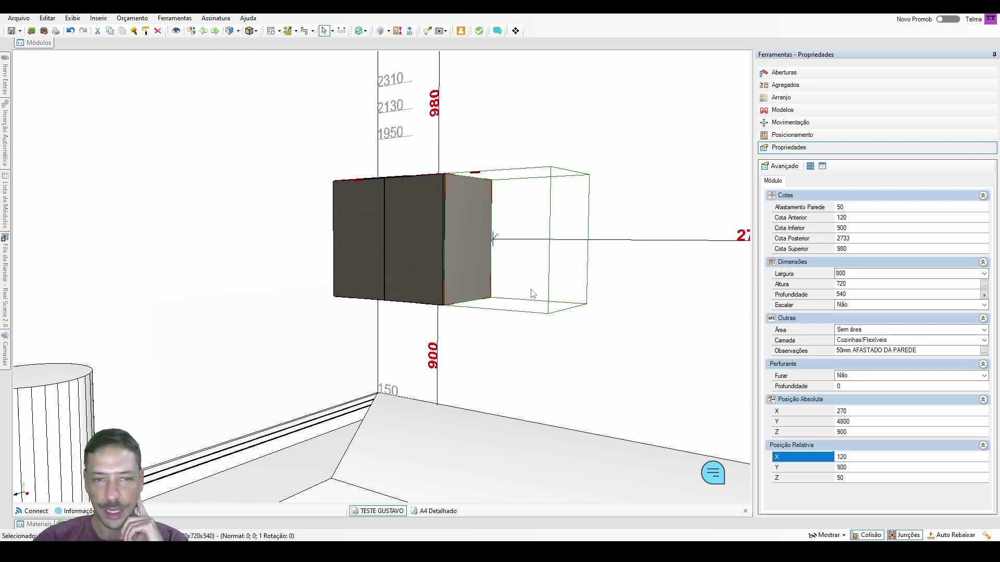
{"action": "left_click", "coordinate": [480, 279]}
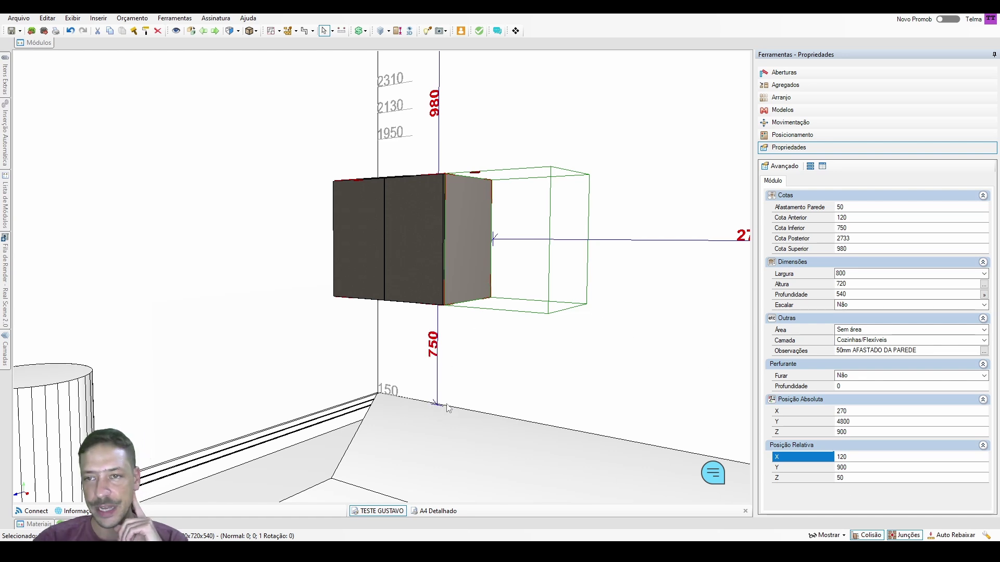
{"action": "middle_click_drag", "start_coordinate": [446, 406], "coordinate": [670, 491]}
Step: Turn off the display of Hotpoints Agregados with the Calcular Distância tool active
{"action": "left_click", "coordinate": [833, 536]}
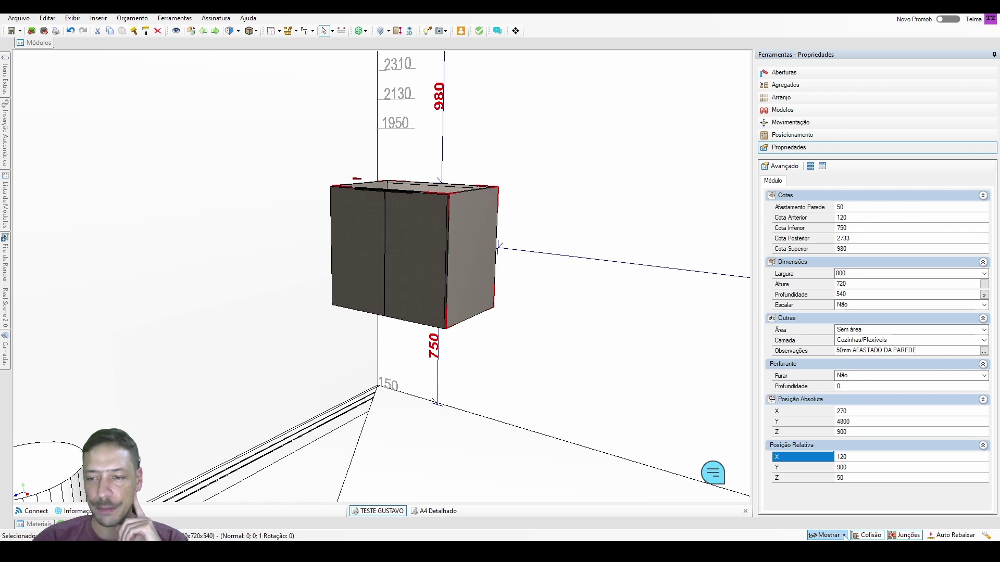
{"action": "left_click", "coordinate": [844, 536]}
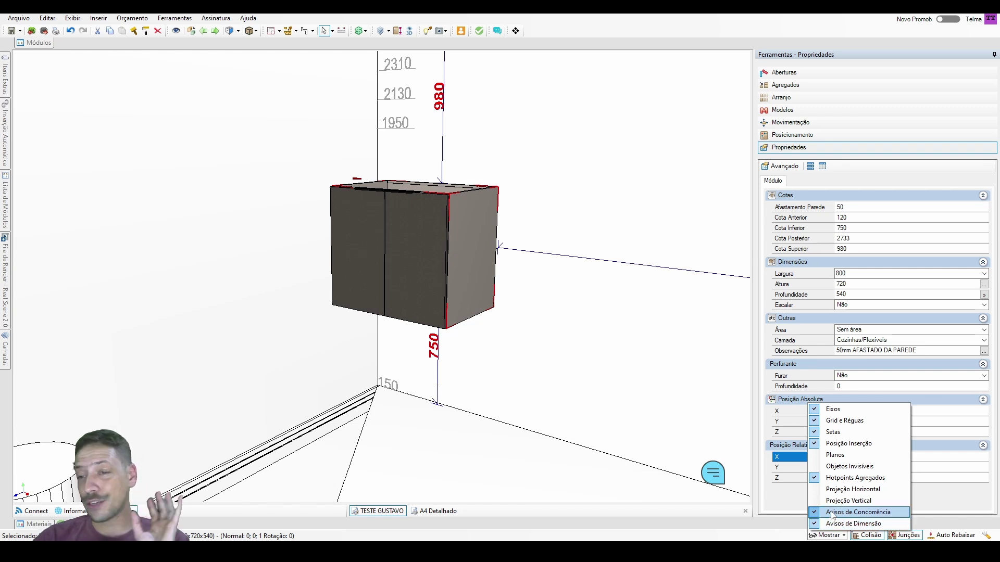
{"action": "left_click", "coordinate": [846, 478]}
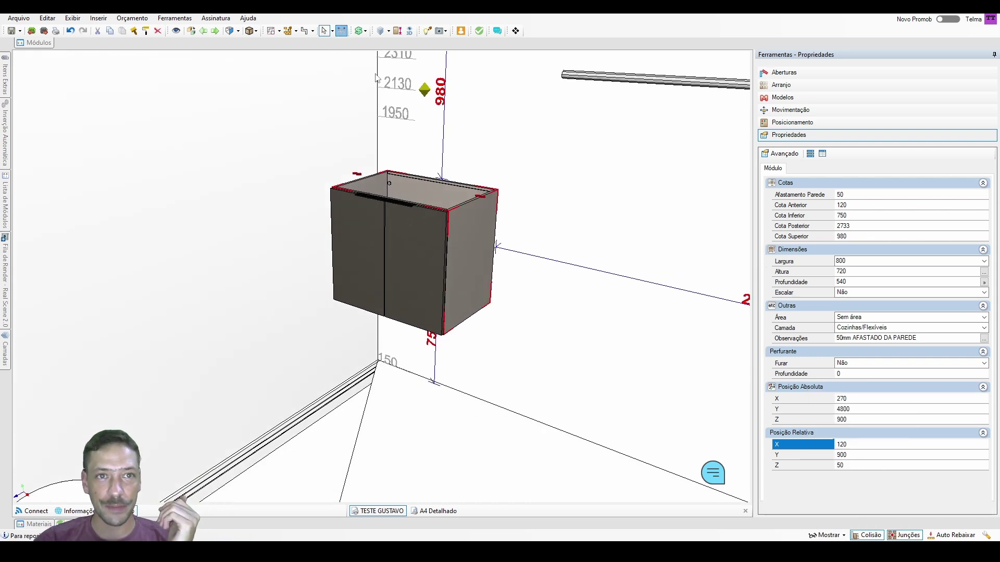
{"action": "key", "text": "d"}
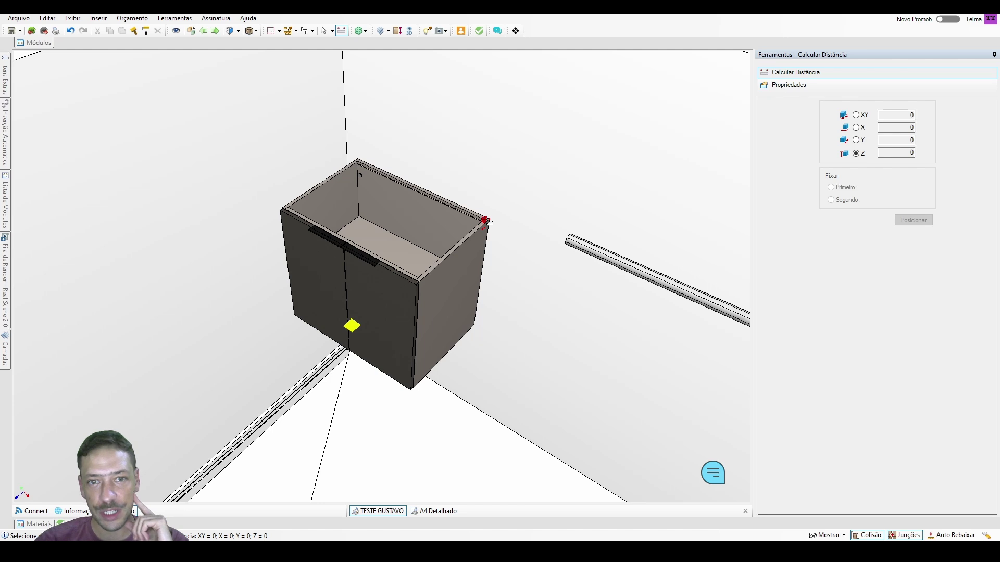
{"action": "left_click", "coordinate": [827, 536]}
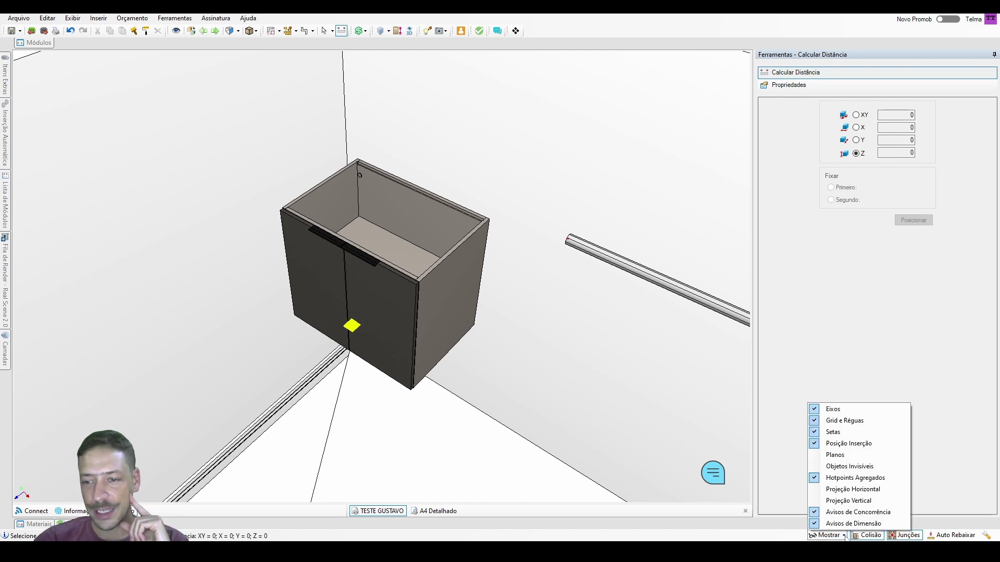
{"action": "left_click", "coordinate": [849, 478]}
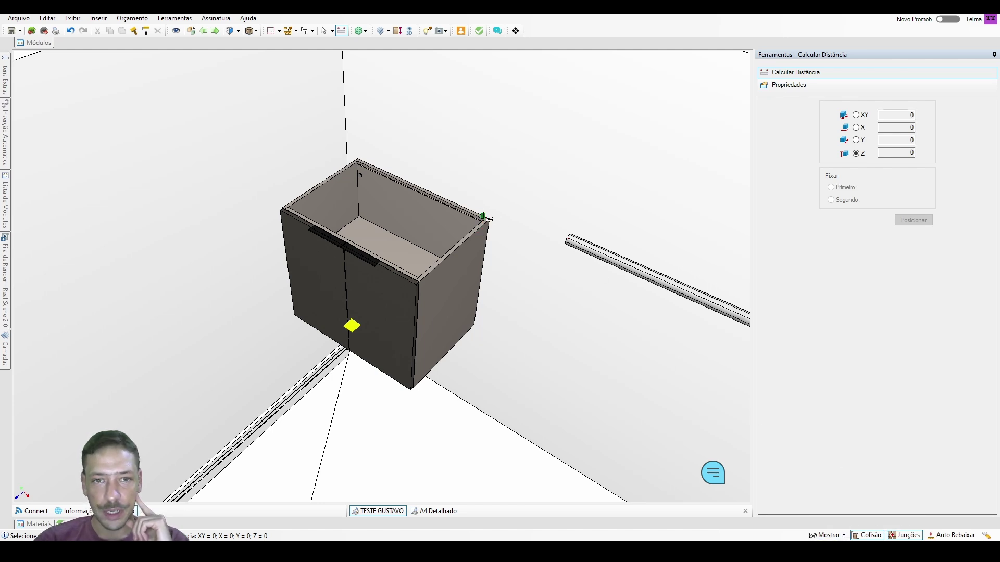
Step: Measure the distance between the two outer corners of the cabinet's rear top edge
{"action": "scroll", "coordinate": [500, 235], "scroll_direction": "up", "scroll_amount": 5}
{"action": "scroll", "coordinate": [598, 305], "scroll_direction": "up", "scroll_amount": 2}
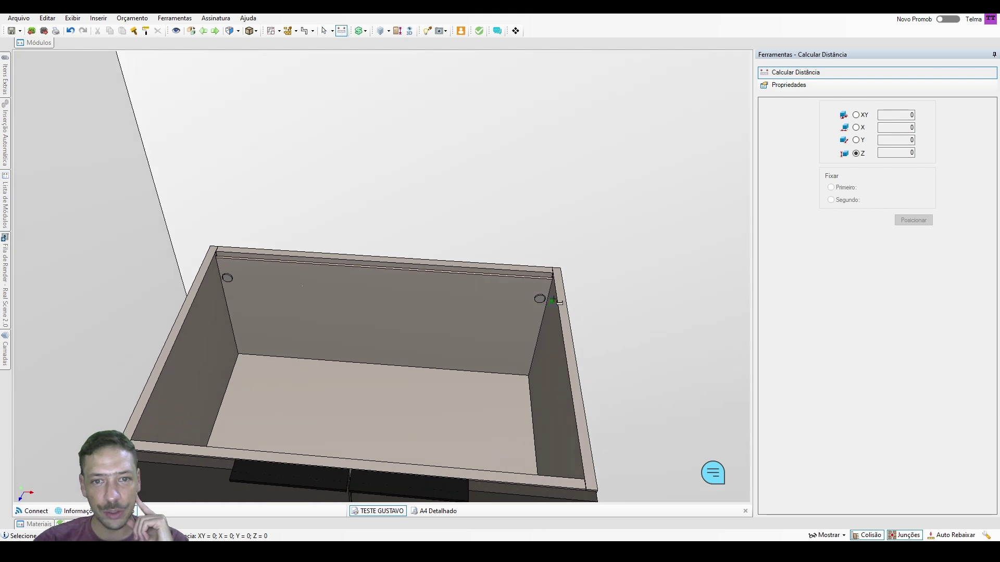
{"action": "left_click", "coordinate": [561, 268]}
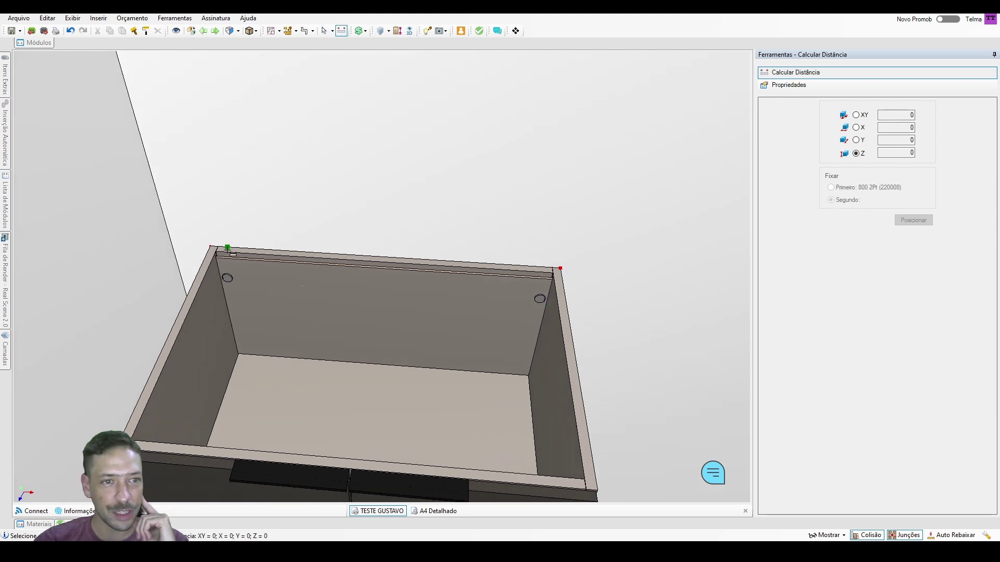
{"action": "left_click", "coordinate": [217, 247]}
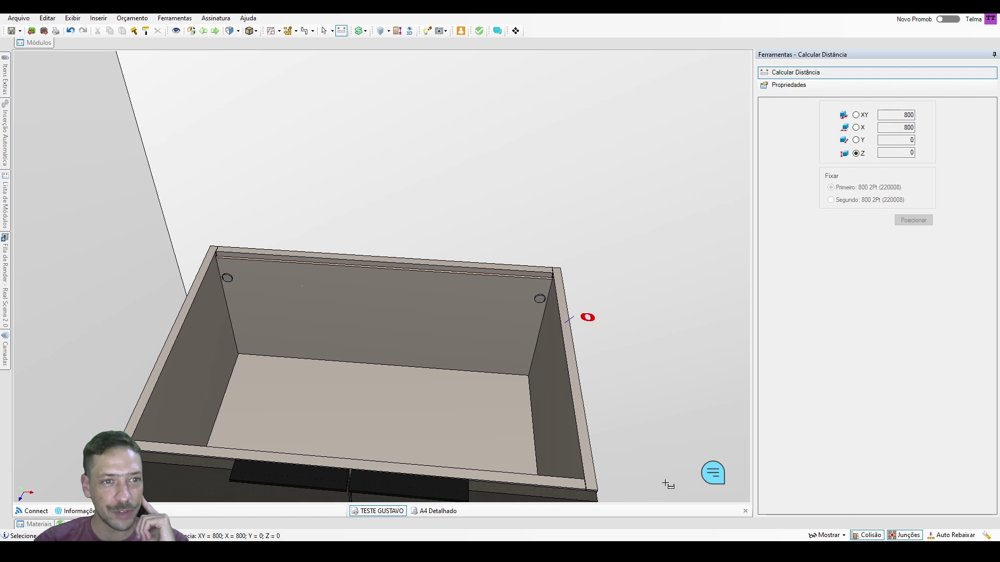
Step: Turn Hotpoints Agregados back on, leave the distance tool and select the corner cabinet
{"action": "left_click", "coordinate": [827, 535]}
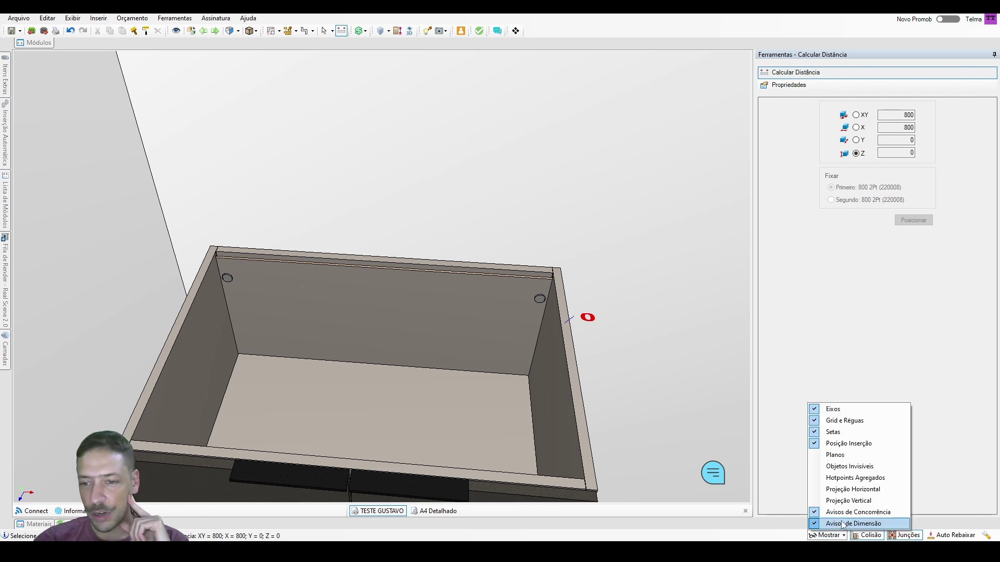
{"action": "left_click", "coordinate": [840, 478]}
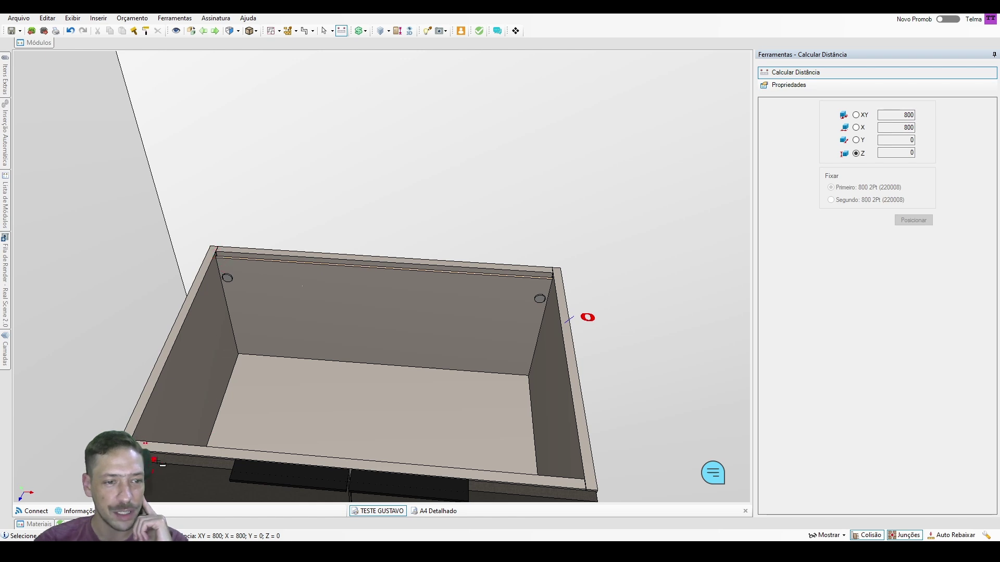
{"action": "middle_click_drag", "start_coordinate": [161, 464], "coordinate": [306, 362]}
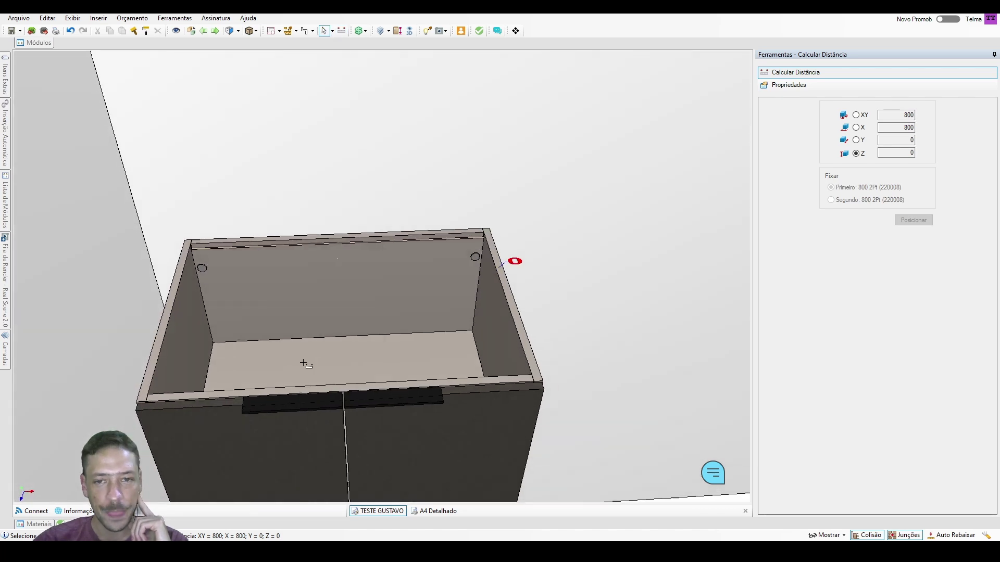
{"action": "left_click", "coordinate": [844, 536]}
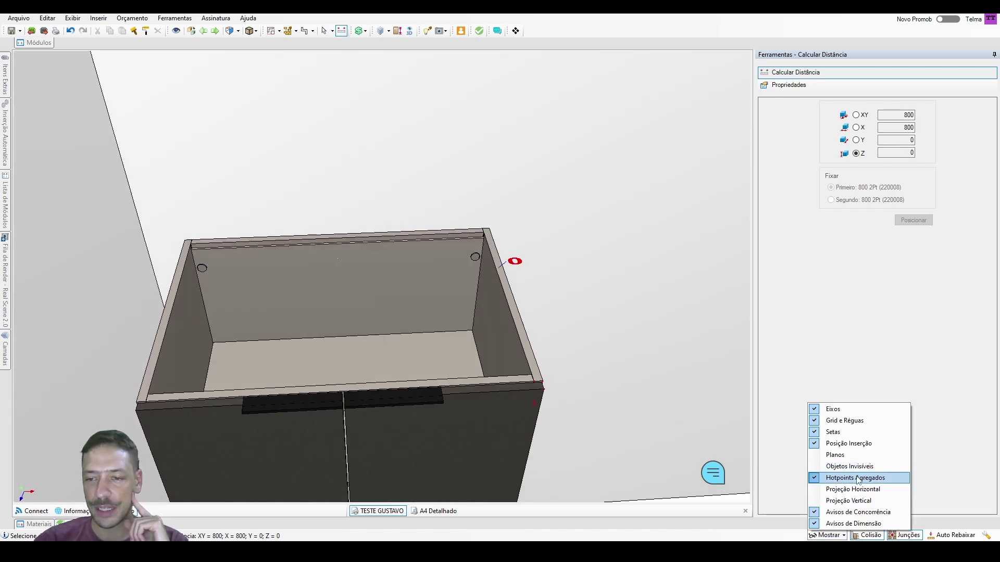
{"action": "middle_click_drag", "start_coordinate": [678, 437], "coordinate": [380, 77]}
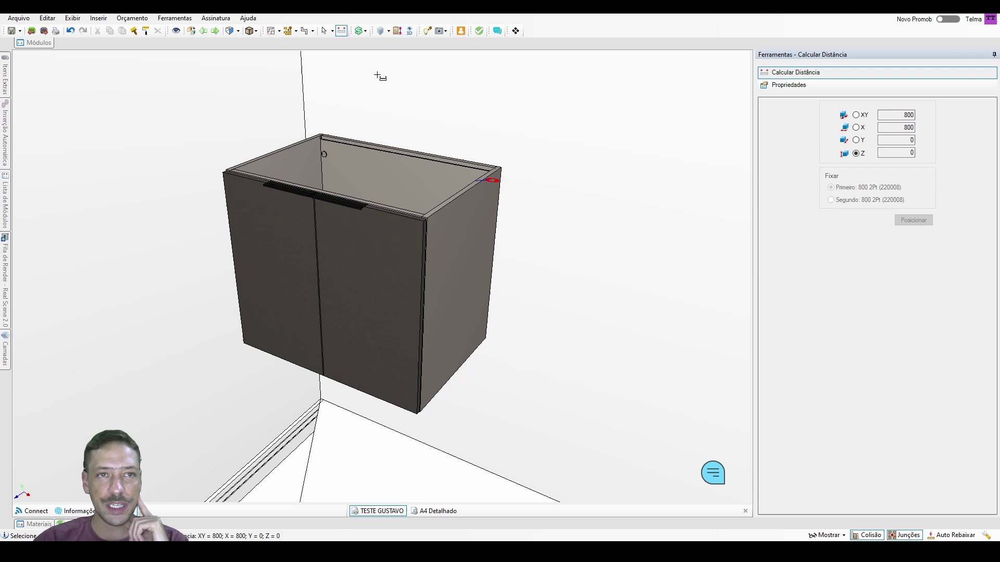
{"action": "left_click", "coordinate": [330, 33]}
{"action": "left_click", "coordinate": [455, 251]}
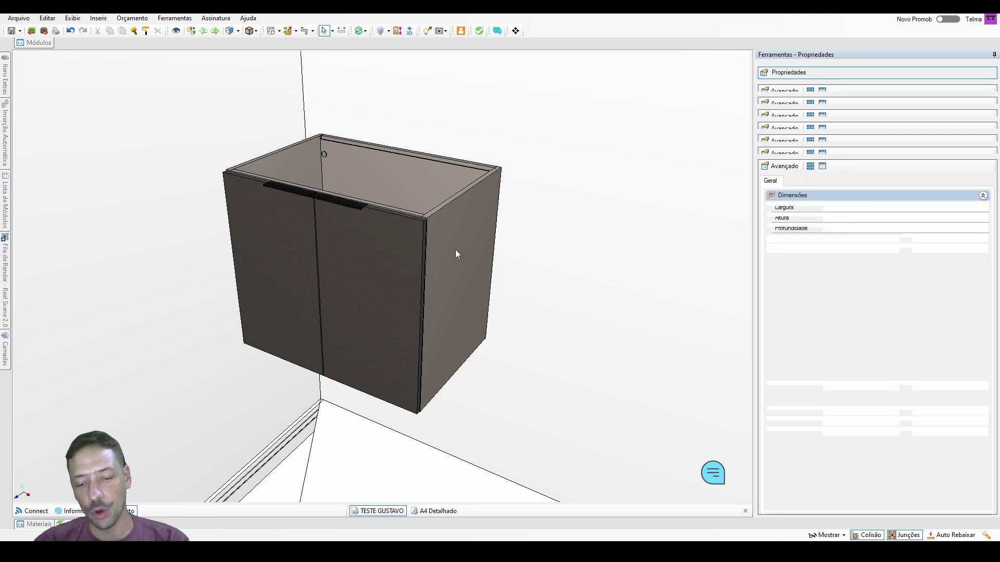
Step: Hide the corner cabinet, turn on the display of Objetos Invisíveis to locate its outline, and make the cabinet visible again
{"action": "key", "text": "ctrl+h"}
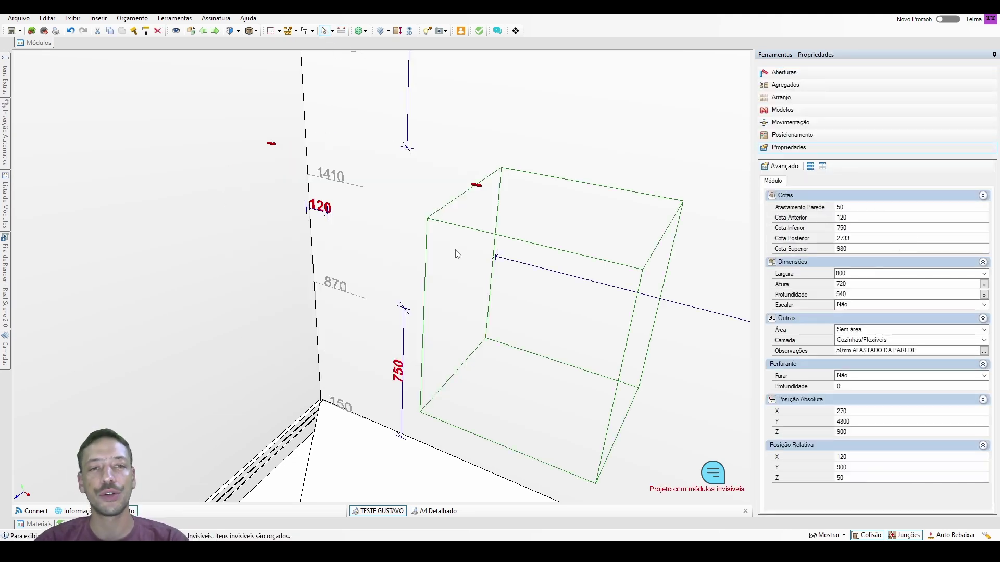
{"action": "scroll", "coordinate": [454, 267], "scroll_direction": "down", "scroll_amount": 1}
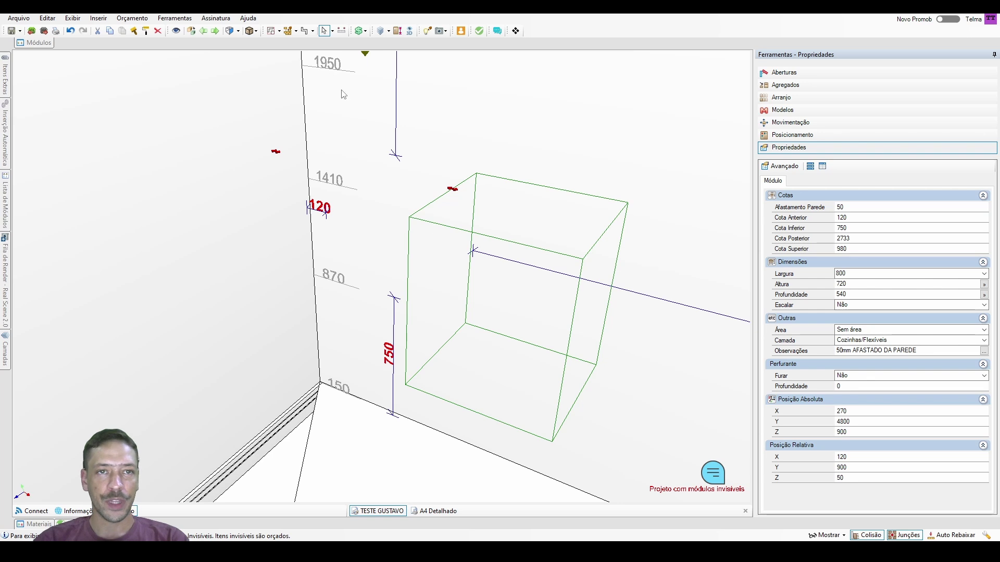
{"action": "left_click", "coordinate": [843, 535]}
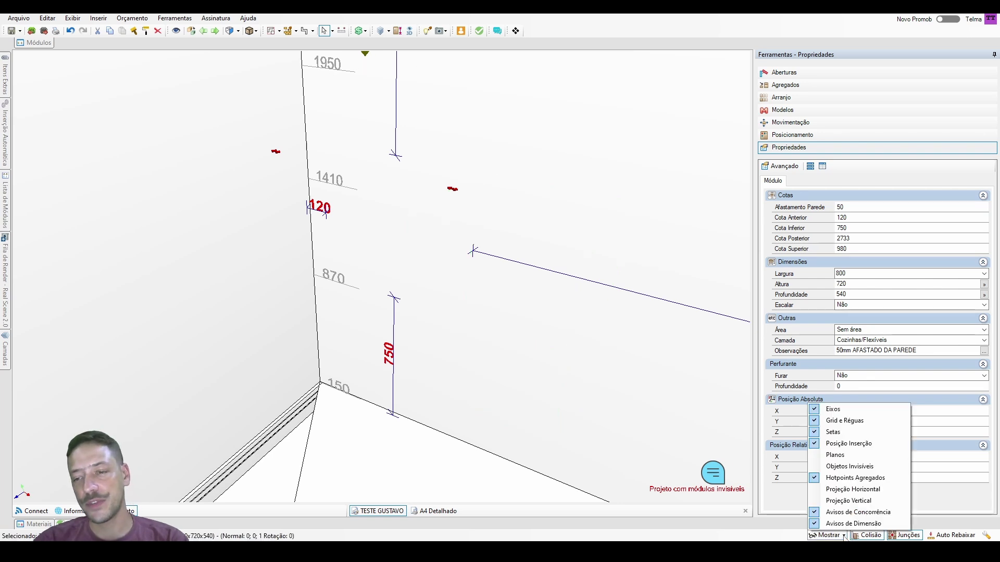
{"action": "left_click", "coordinate": [853, 470]}
{"action": "right_click_drag", "start_coordinate": [532, 330], "coordinate": [374, 236]}
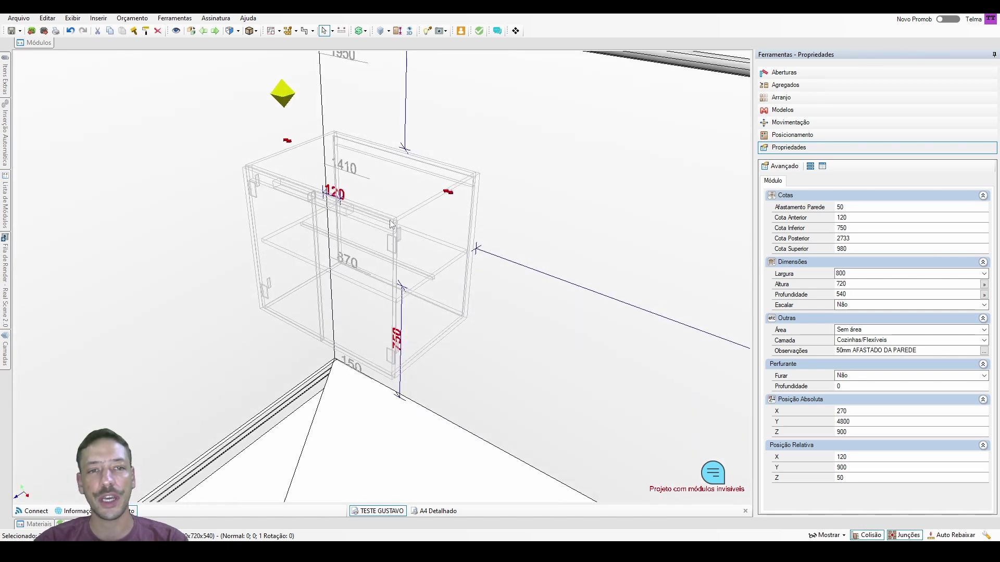
{"action": "left_click", "coordinate": [391, 224]}
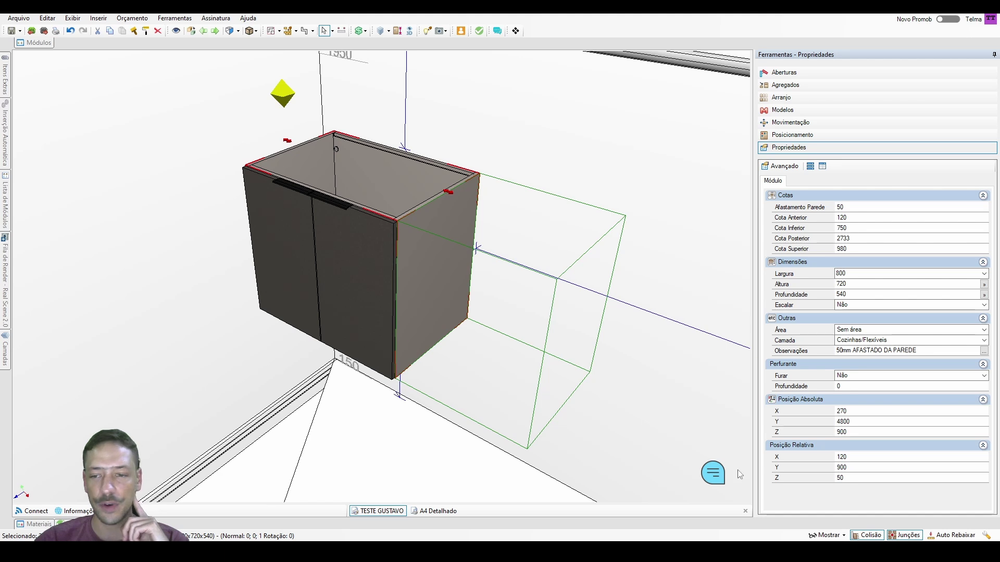
{"action": "middle_click_drag", "start_coordinate": [438, 359], "coordinate": [652, 450]}
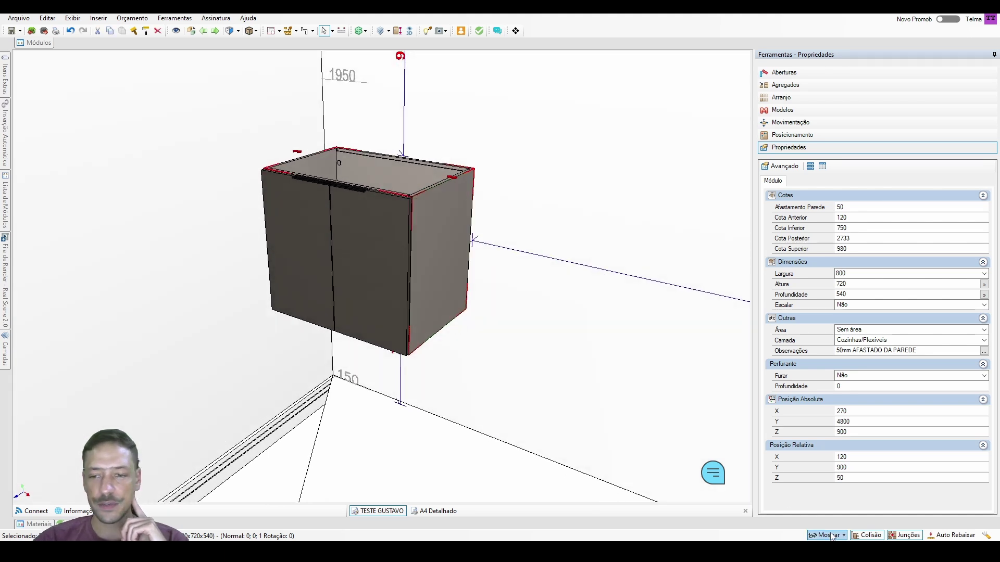
{"action": "middle_click_drag", "start_coordinate": [393, 335], "coordinate": [426, 277]}
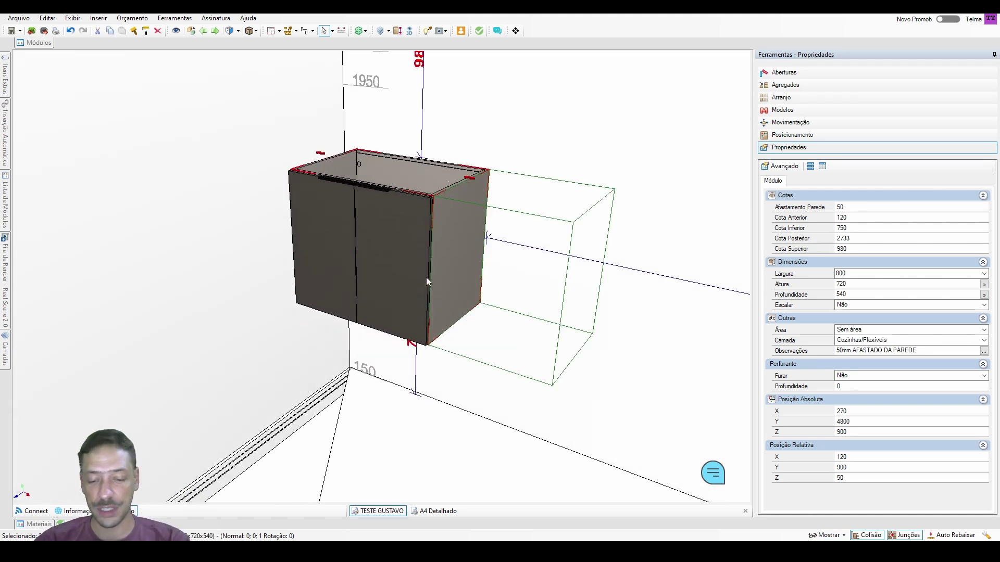
Step: Hide the corner cabinet again, turn off the display of Objetos Invisíveis, and restore the cabinet's visibility
{"action": "left_click", "coordinate": [426, 277]}
{"action": "left_click", "coordinate": [375, 298]}
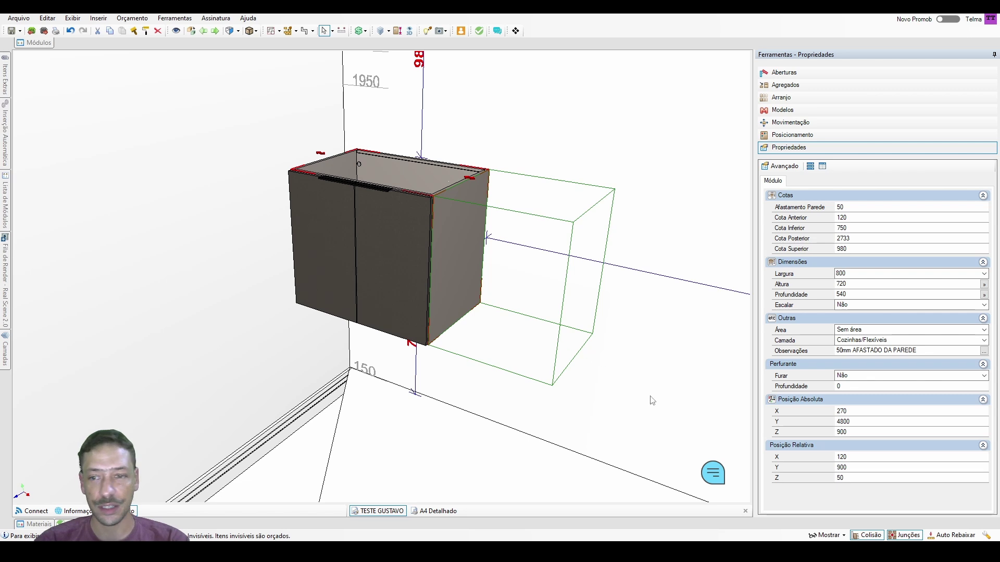
{"action": "left_click", "coordinate": [810, 535]}
{"action": "left_click", "coordinate": [846, 536]}
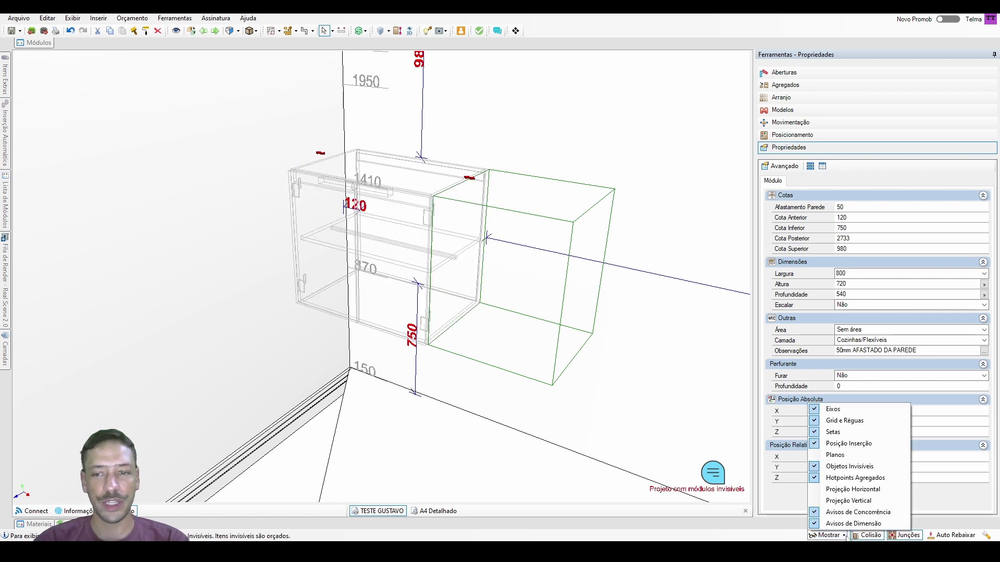
{"action": "left_click", "coordinate": [858, 467]}
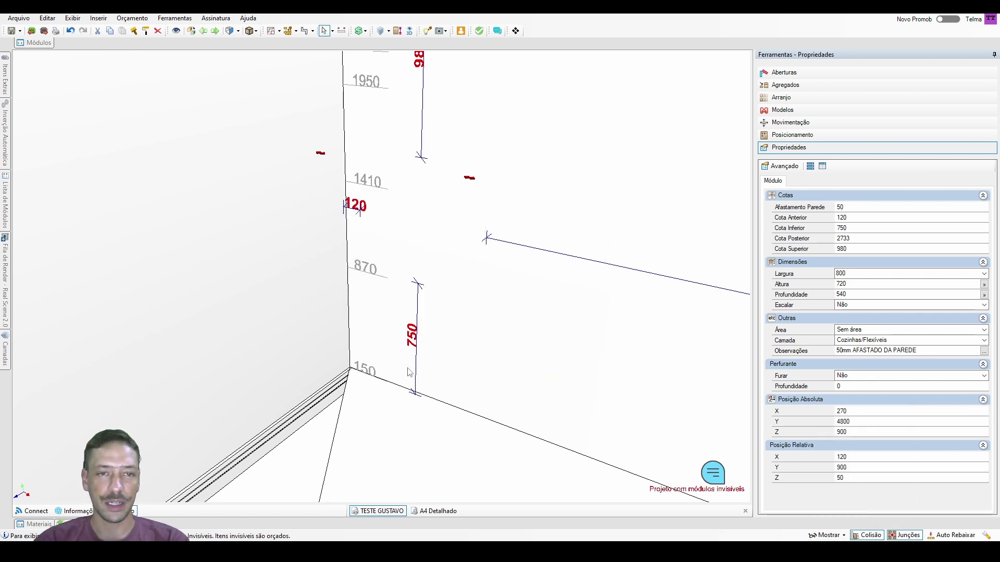
{"action": "left_click", "coordinate": [394, 295]}
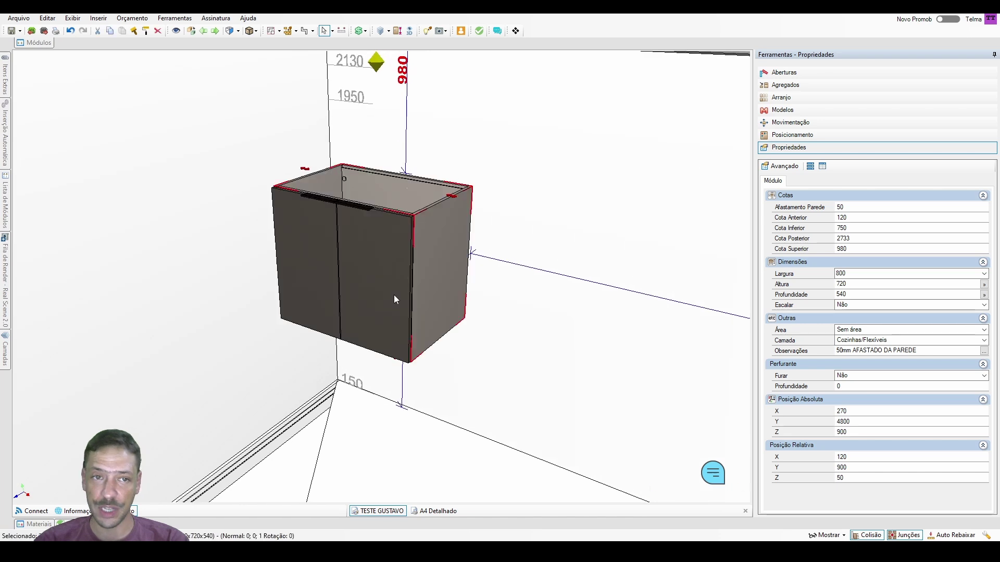
Step: Assign the corner cabinet to the OCULTO layer (Camada)
{"action": "middle_click_drag", "start_coordinate": [394, 295], "coordinate": [353, 283]}
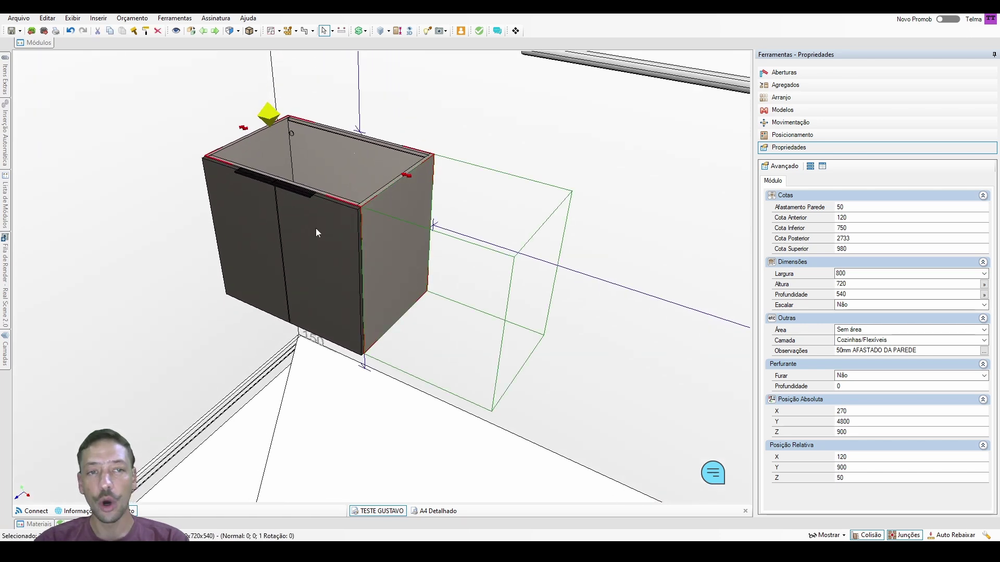
{"action": "left_click", "coordinate": [906, 340]}
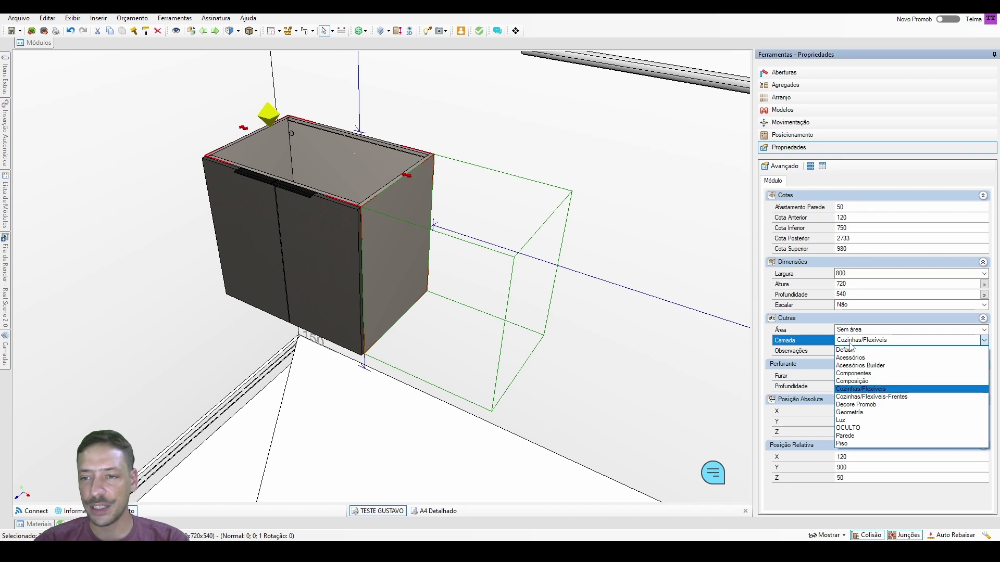
{"action": "left_click", "coordinate": [854, 430]}
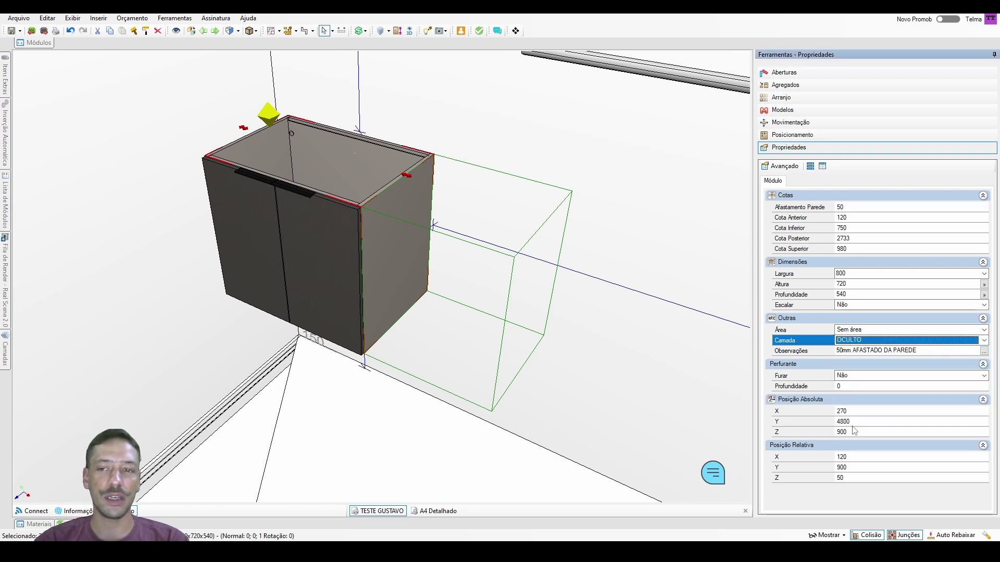
Step: Switch the visibility of the OCULTO layer off and back on
{"action": "left_click", "coordinate": [6, 358]}
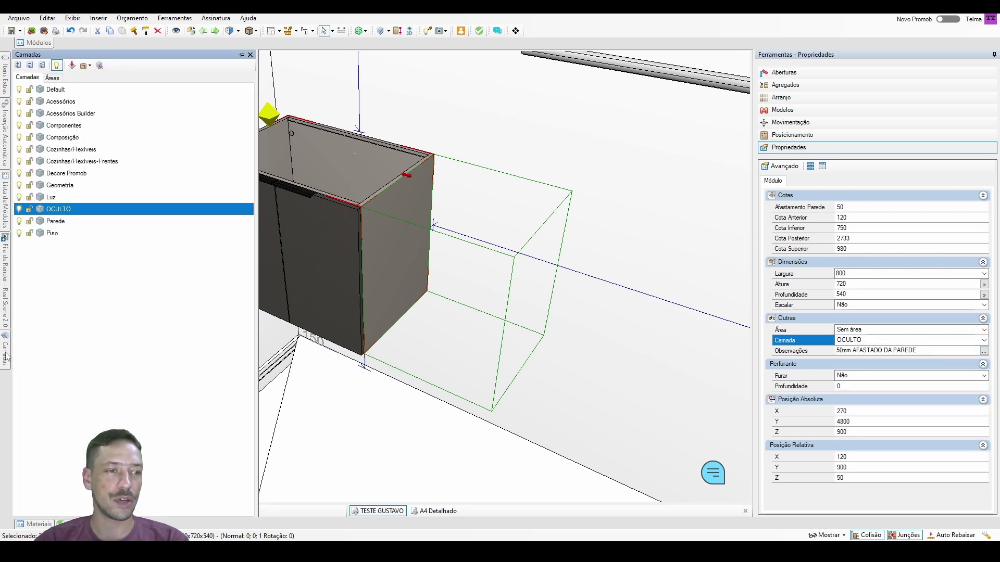
{"action": "left_click", "coordinate": [20, 209]}
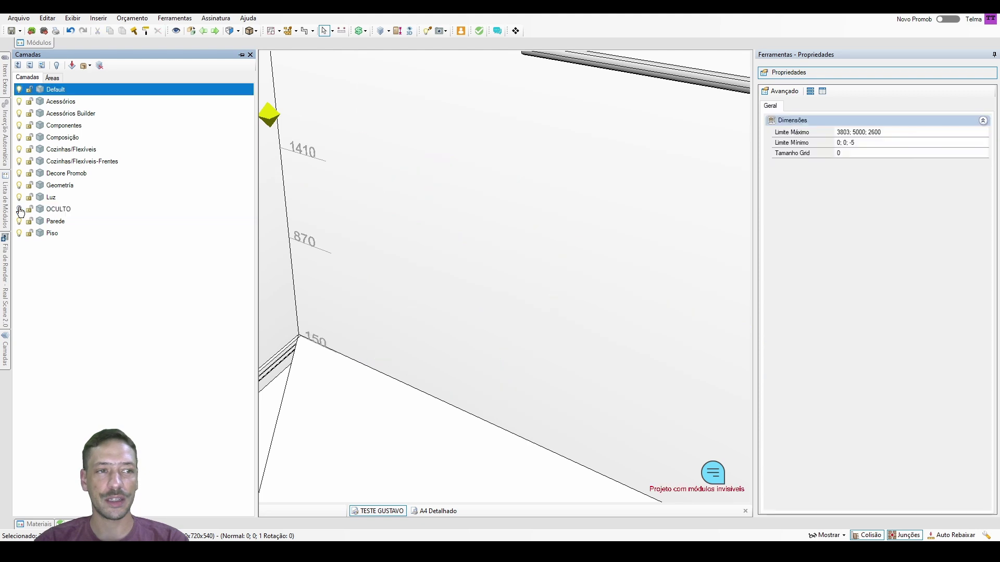
{"action": "left_click", "coordinate": [19, 210]}
{"action": "middle_click_drag", "start_coordinate": [510, 347], "coordinate": [379, 214]}
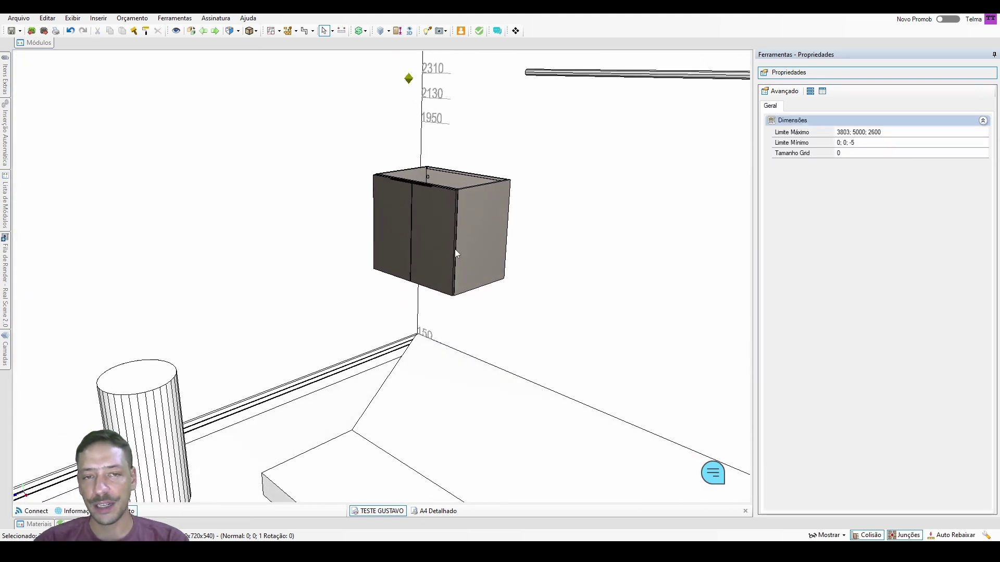
Step: Select the corner cabinet and examine its placement in the room from several angles
{"action": "middle_click_drag", "start_coordinate": [458, 240], "coordinate": [446, 260]}
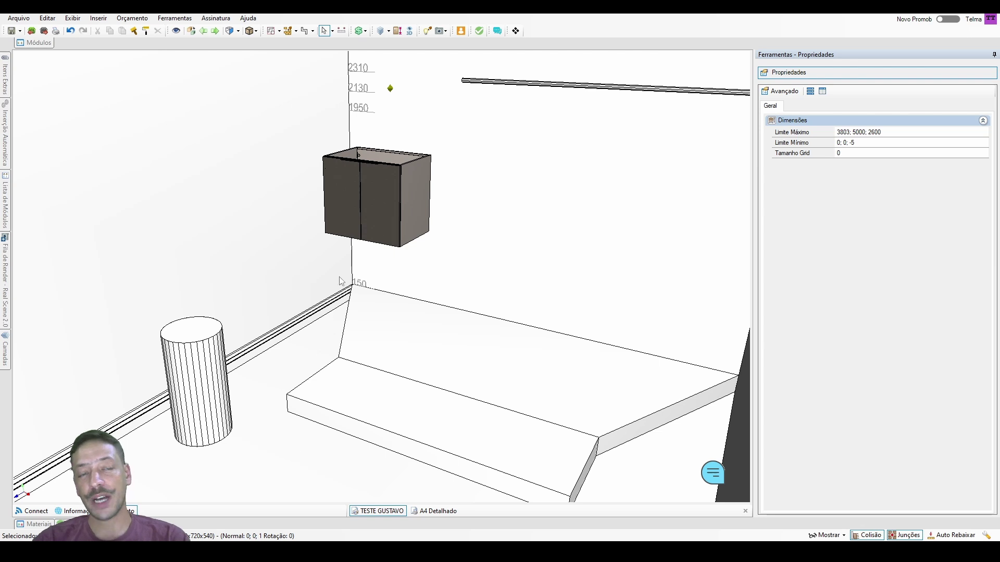
{"action": "left_click", "coordinate": [378, 205]}
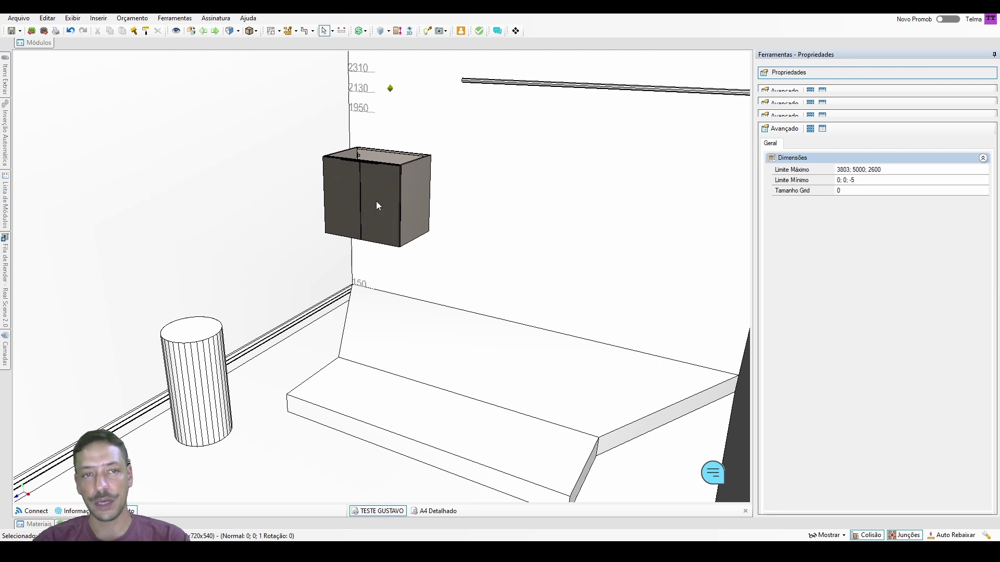
{"action": "scroll", "coordinate": [412, 209], "scroll_direction": "up", "scroll_amount": 2}
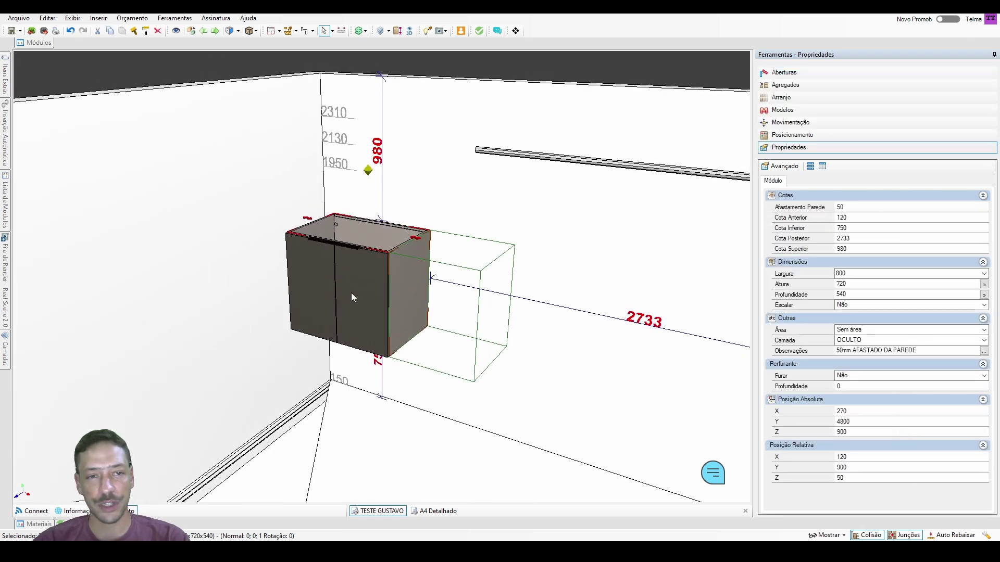
{"action": "left_click", "coordinate": [882, 273]}
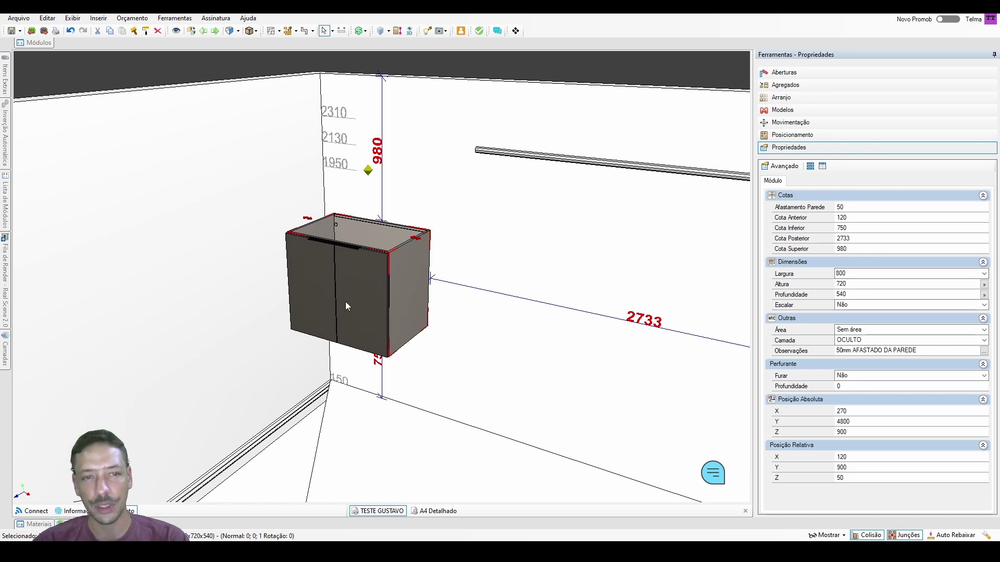
{"action": "middle_click_drag", "start_coordinate": [346, 302], "coordinate": [341, 305]}
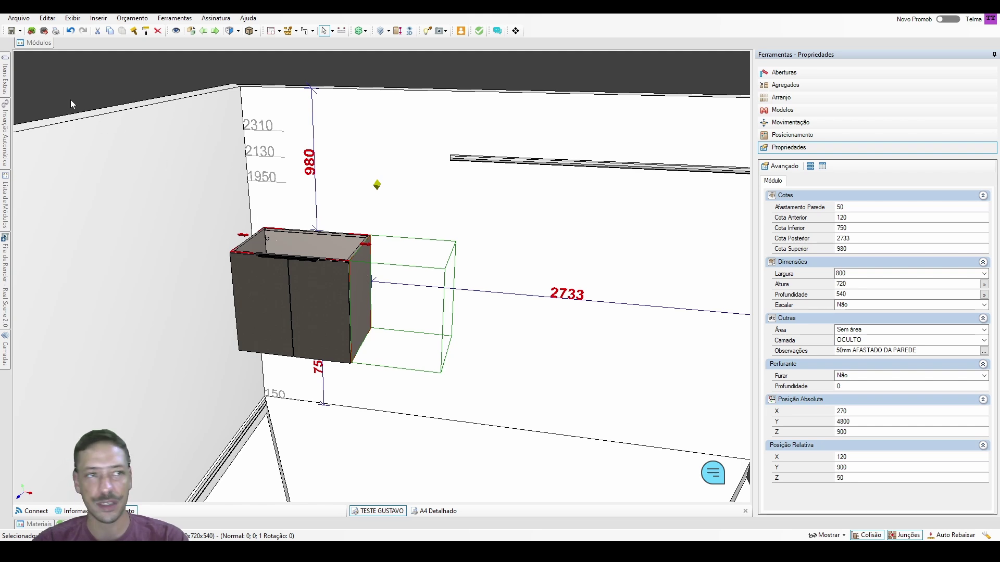
{"action": "middle_click_drag", "start_coordinate": [315, 323], "coordinate": [420, 366]}
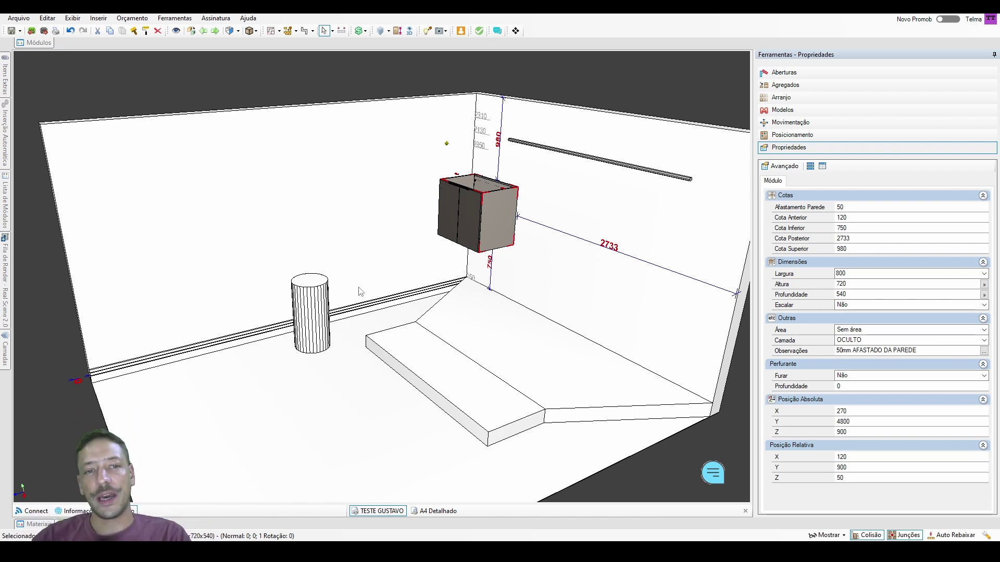
{"action": "middle_click_drag", "start_coordinate": [424, 318], "coordinate": [581, 288]}
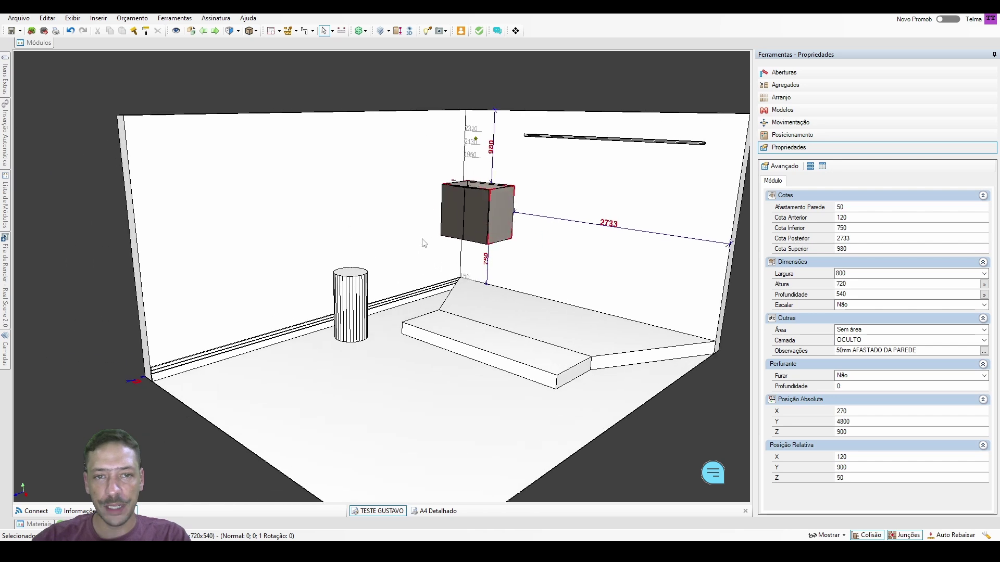
Step: Select the wall to the right of the corner cabinet and zoom the room view in and out repeatedly
{"action": "left_click", "coordinate": [581, 287]}
{"action": "left_click", "coordinate": [406, 296]}
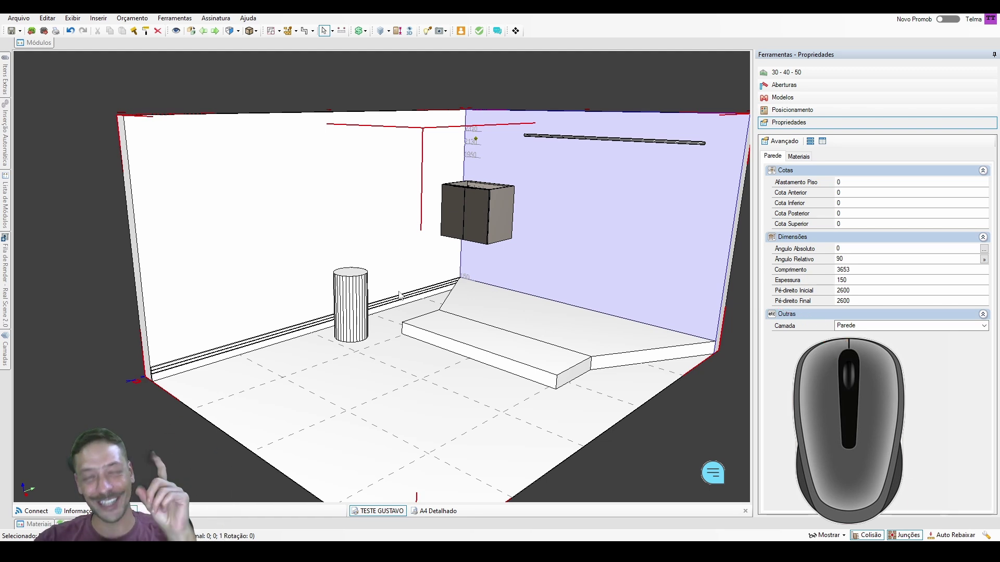
{"action": "scroll", "coordinate": [399, 295], "scroll_direction": "down", "scroll_amount": 2}
{"action": "scroll", "coordinate": [399, 295], "scroll_direction": "up", "scroll_amount": 2}
{"action": "scroll", "coordinate": [399, 295], "scroll_direction": "down", "scroll_amount": 2}
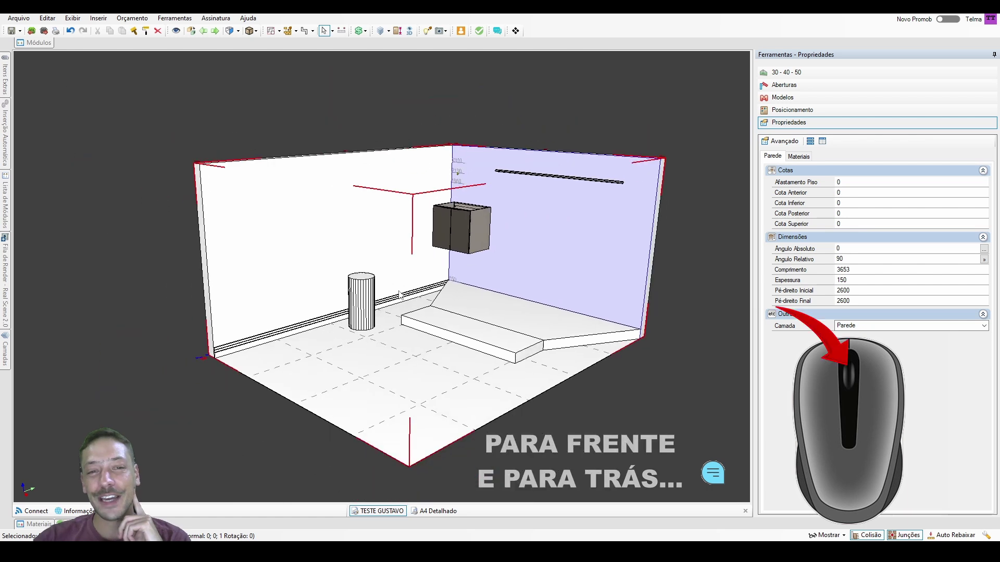
{"action": "scroll", "coordinate": [400, 295], "scroll_direction": "up", "scroll_amount": 3}
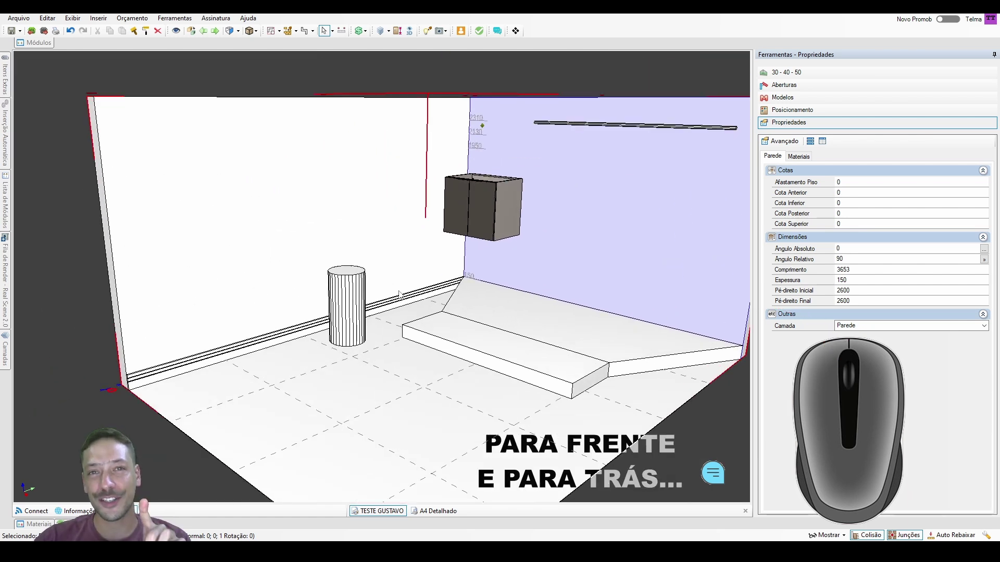
{"action": "scroll", "coordinate": [399, 295], "scroll_direction": "up", "scroll_amount": 2}
{"action": "scroll", "coordinate": [399, 295], "scroll_direction": "down", "scroll_amount": 4}
{"action": "scroll", "coordinate": [399, 295], "scroll_direction": "up", "scroll_amount": 2}
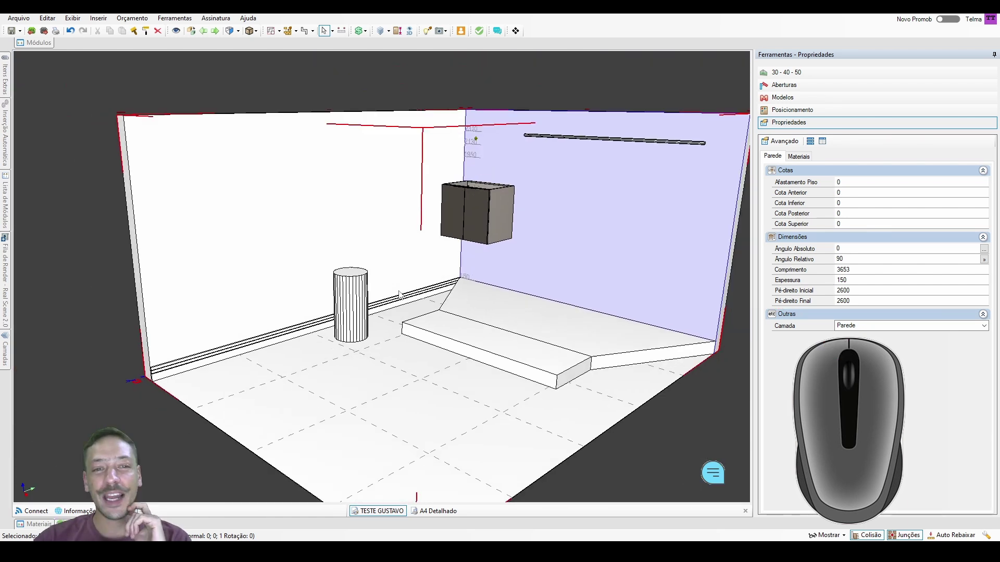
{"action": "scroll", "coordinate": [399, 295], "scroll_direction": "up", "scroll_amount": 3}
{"action": "scroll", "coordinate": [399, 295], "scroll_direction": "down", "scroll_amount": 3}
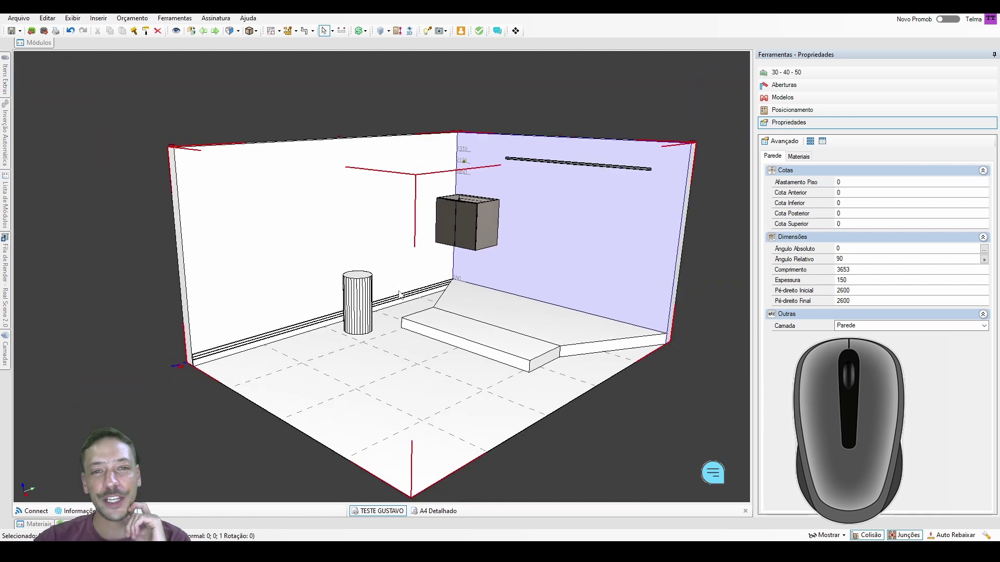
{"action": "scroll", "coordinate": [399, 295], "scroll_direction": "up", "scroll_amount": 3}
{"action": "scroll", "coordinate": [399, 295], "scroll_direction": "up", "scroll_amount": 2}
{"action": "scroll", "coordinate": [399, 295], "scroll_direction": "down", "scroll_amount": 5}
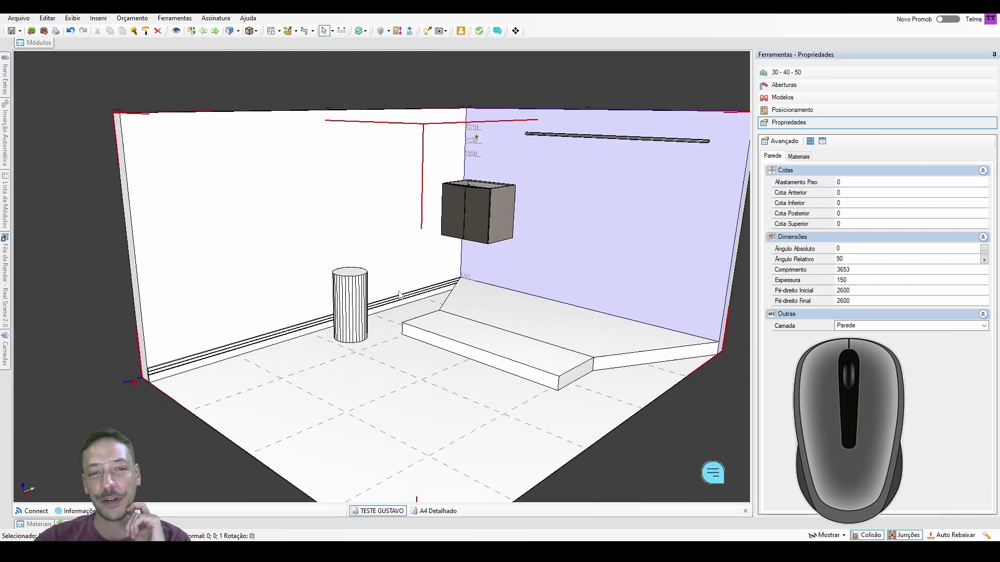
{"action": "scroll", "coordinate": [399, 294], "scroll_direction": "down", "scroll_amount": 1}
{"action": "scroll", "coordinate": [399, 295], "scroll_direction": "up", "scroll_amount": 3}
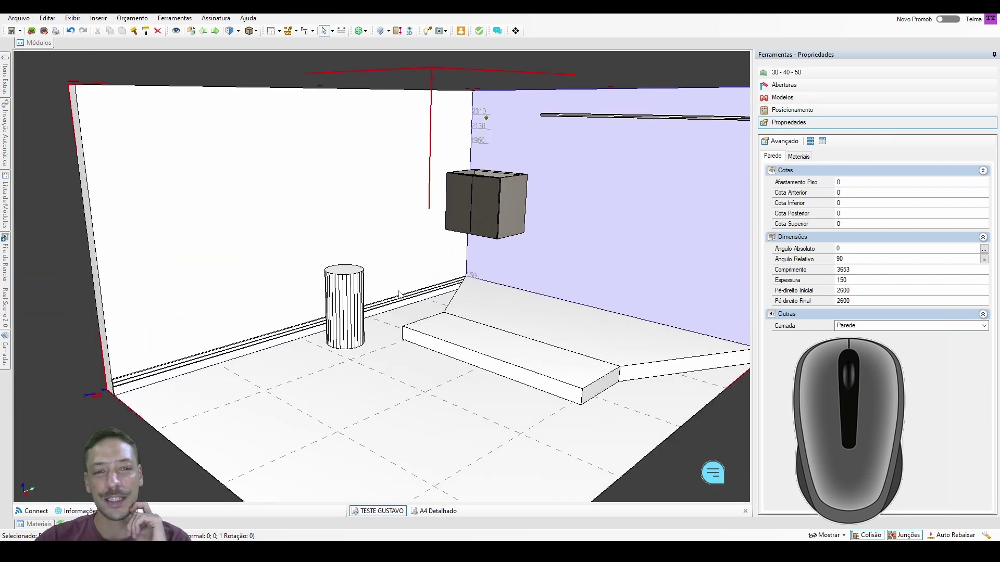
{"action": "scroll", "coordinate": [399, 295], "scroll_direction": "down", "scroll_amount": 4}
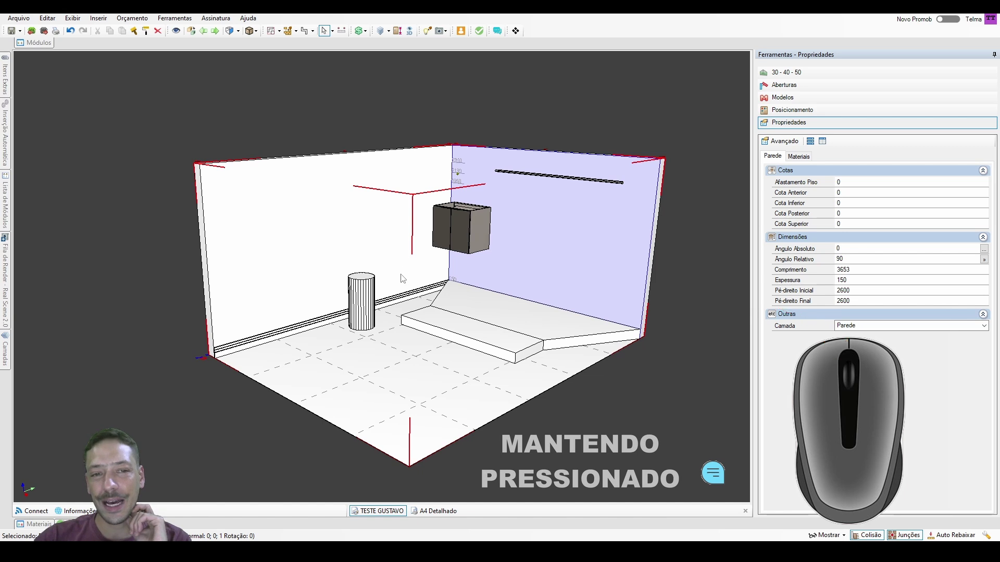
Step: Pan and orbit the room view to demonstrate navigation around the walls and cabinet
{"action": "middle_click_drag", "start_coordinate": [399, 267], "coordinate": [430, 267]}
{"action": "middle_click_drag", "start_coordinate": [321, 274], "coordinate": [384, 281]}
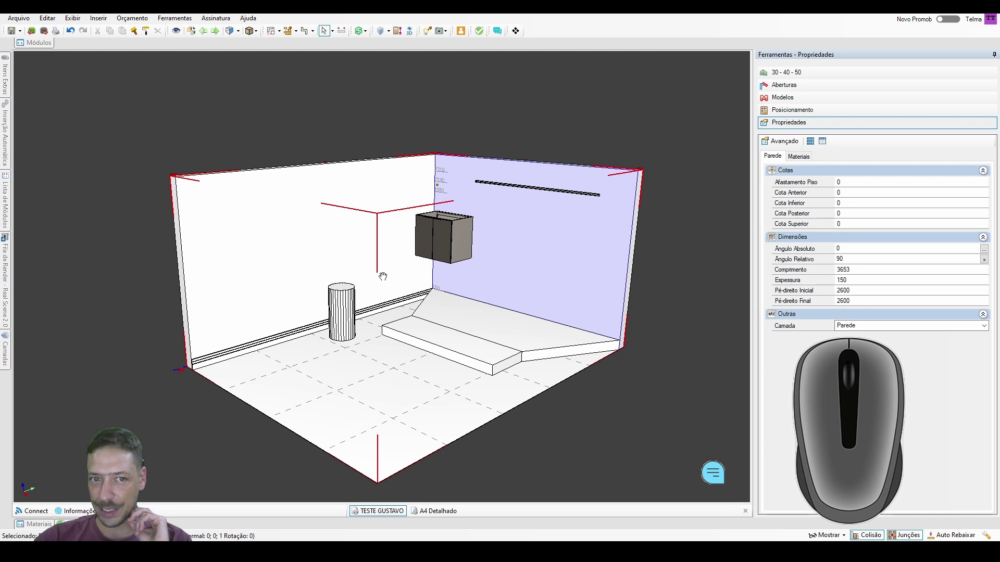
{"action": "middle_click_drag", "start_coordinate": [382, 276], "coordinate": [374, 406]}
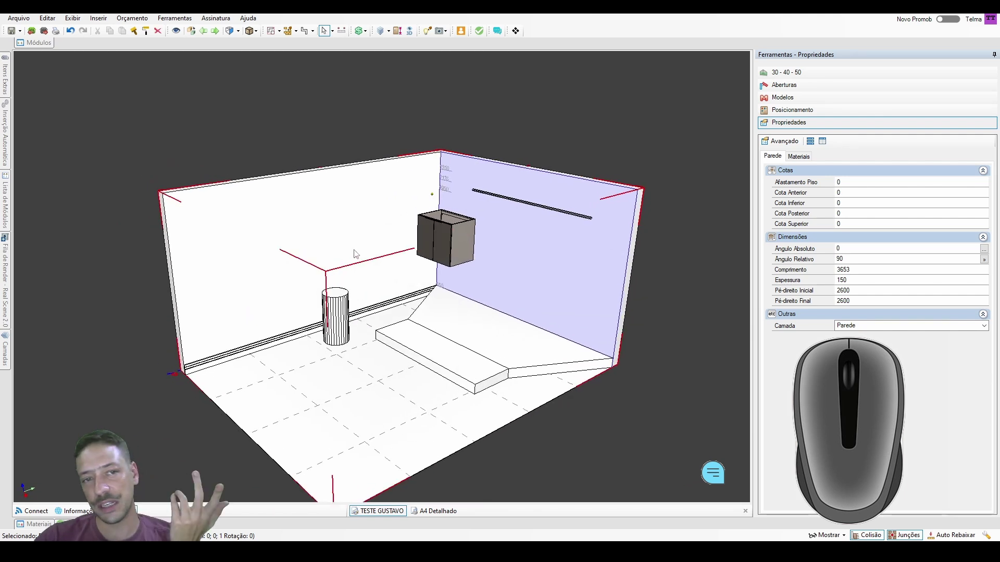
Step: Select the room's two visible walls alternately, starting and ending with the wall to the right of the cabinet
{"action": "left_click", "coordinate": [547, 281]}
{"action": "left_click", "coordinate": [311, 235]}
{"action": "left_click", "coordinate": [510, 235]}
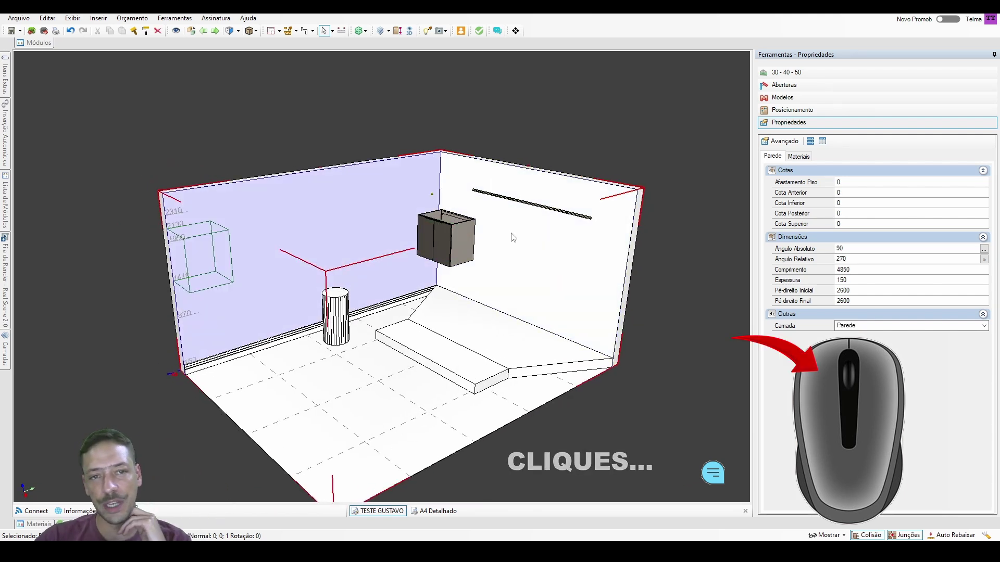
Step: Select the wall behind the cylindrical column, followed by the adjoining wall with the horizontal rail
{"action": "left_click", "coordinate": [335, 253]}
{"action": "left_click", "coordinate": [333, 250]}
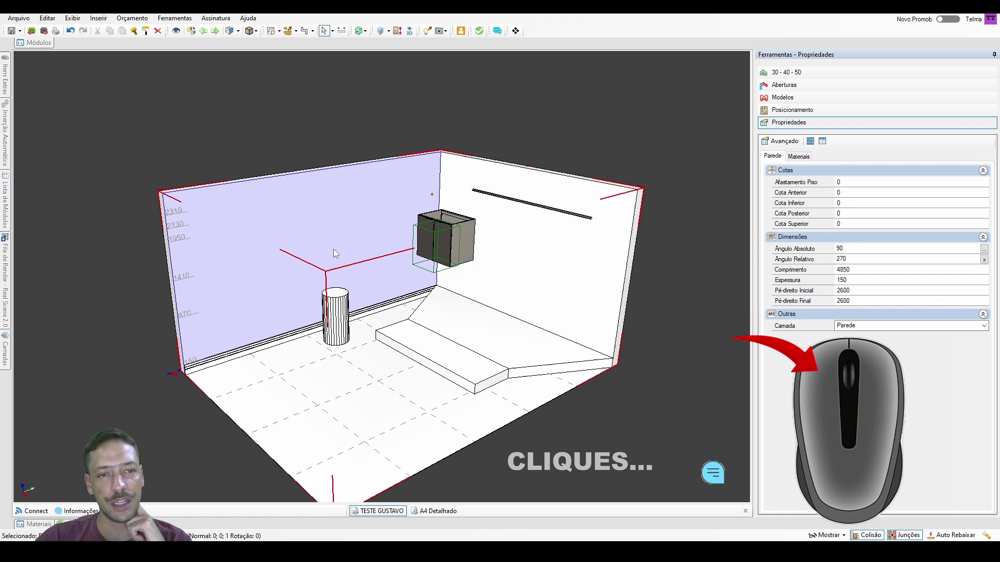
{"action": "left_click", "coordinate": [505, 261]}
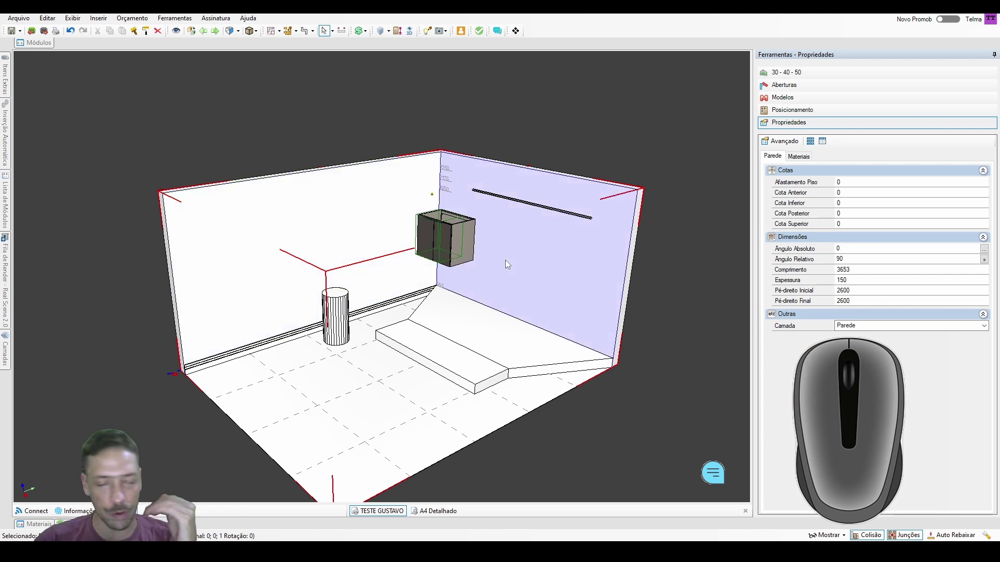
Step: Pan and orbit the room view, and zoom it in and out to demonstrate mouse navigation
{"action": "middle_click_drag", "start_coordinate": [505, 260], "coordinate": [524, 226]}
{"action": "scroll", "coordinate": [524, 226], "scroll_direction": "down", "scroll_amount": 1}
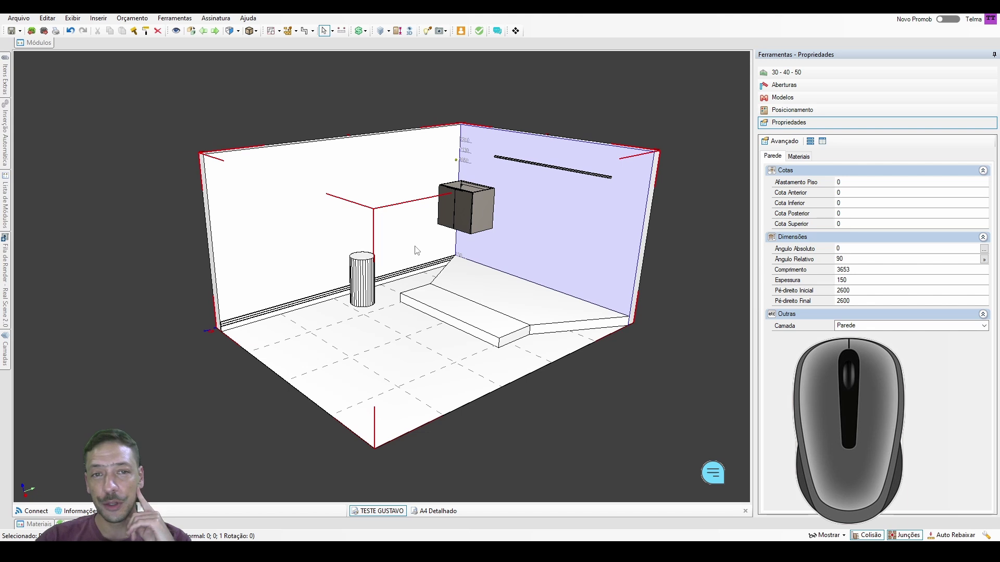
{"action": "middle_click_drag", "start_coordinate": [419, 252], "coordinate": [430, 410]}
{"action": "scroll", "coordinate": [409, 260], "scroll_direction": "down", "scroll_amount": 2}
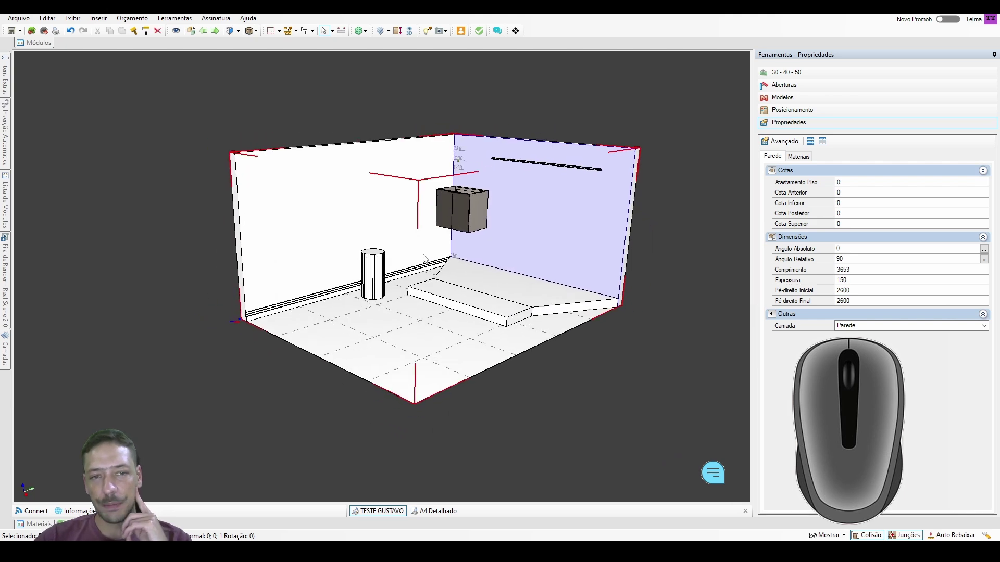
{"action": "scroll", "coordinate": [425, 271], "scroll_direction": "up", "scroll_amount": 2}
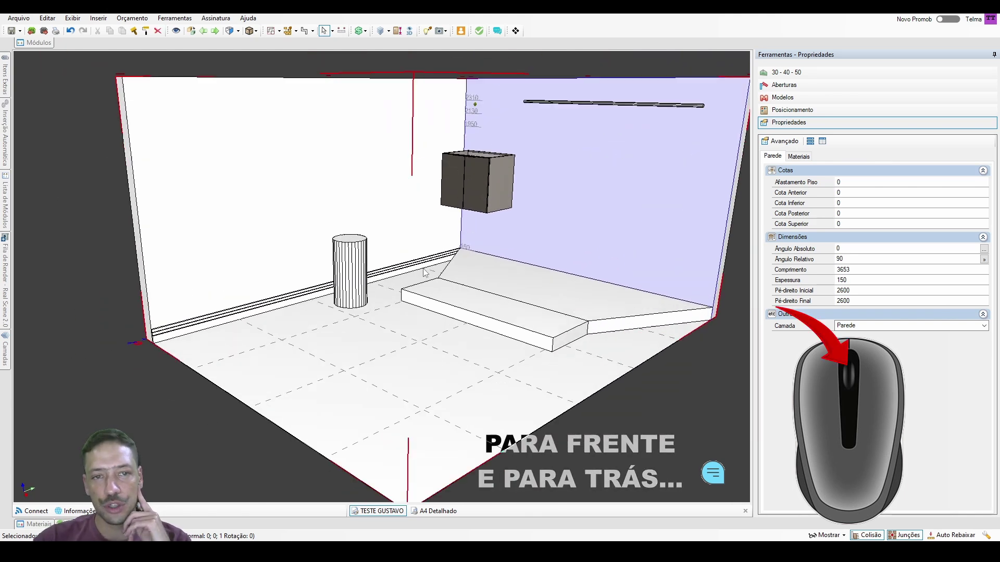
{"action": "scroll", "coordinate": [425, 271], "scroll_direction": "down", "scroll_amount": 2}
{"action": "scroll", "coordinate": [425, 271], "scroll_direction": "up", "scroll_amount": 2}
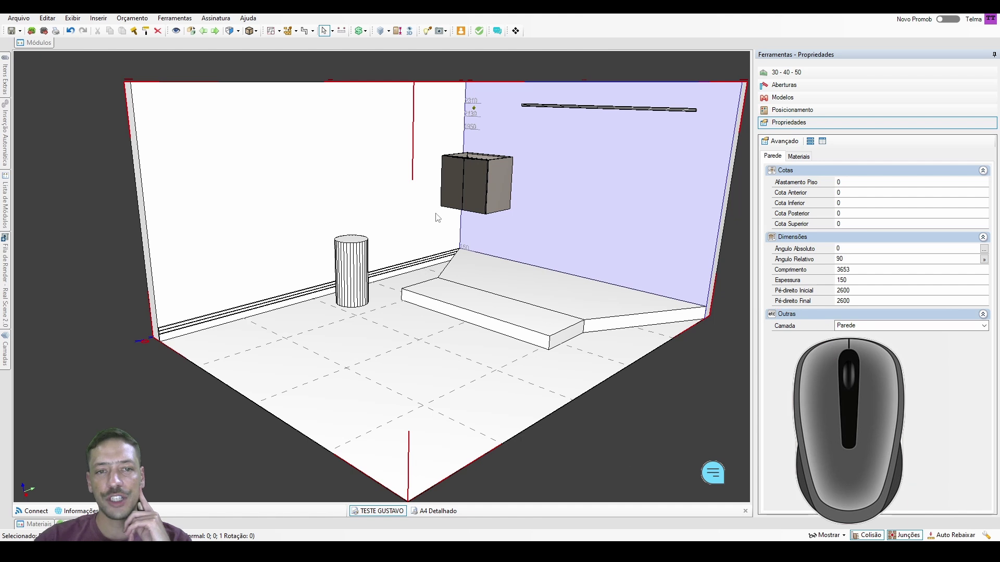
Step: Reframe the room while switching the selection from the wall behind the column to the wall with the rail
{"action": "middle_click_drag", "start_coordinate": [438, 222], "coordinate": [364, 230]}
{"action": "left_click", "coordinate": [443, 247]}
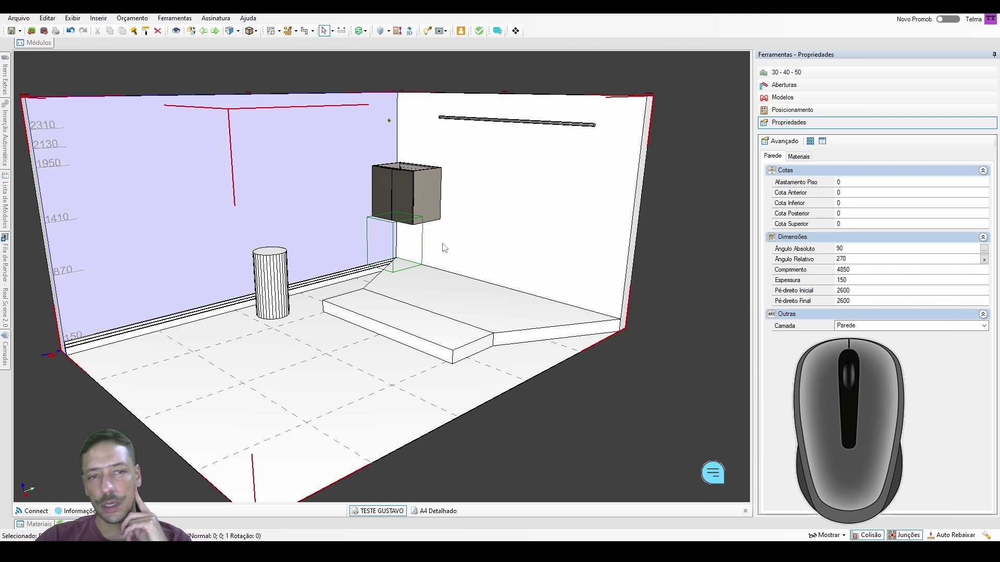
{"action": "left_click", "coordinate": [440, 248]}
{"action": "middle_click_drag", "start_coordinate": [442, 250], "coordinate": [485, 242]}
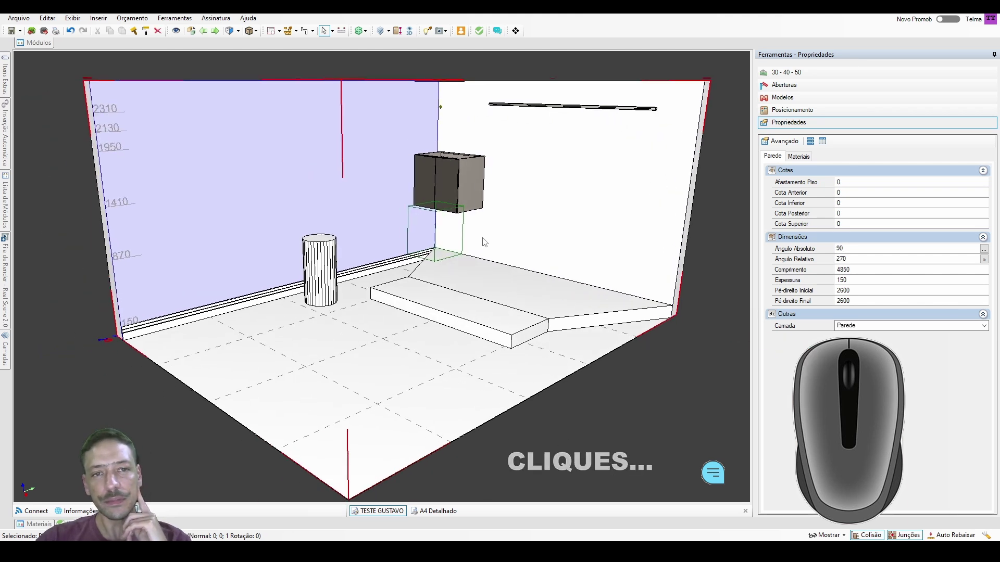
{"action": "left_click", "coordinate": [490, 240]}
{"action": "left_click", "coordinate": [495, 239]}
{"action": "left_click", "coordinate": [498, 242]}
{"action": "left_click", "coordinate": [498, 240]}
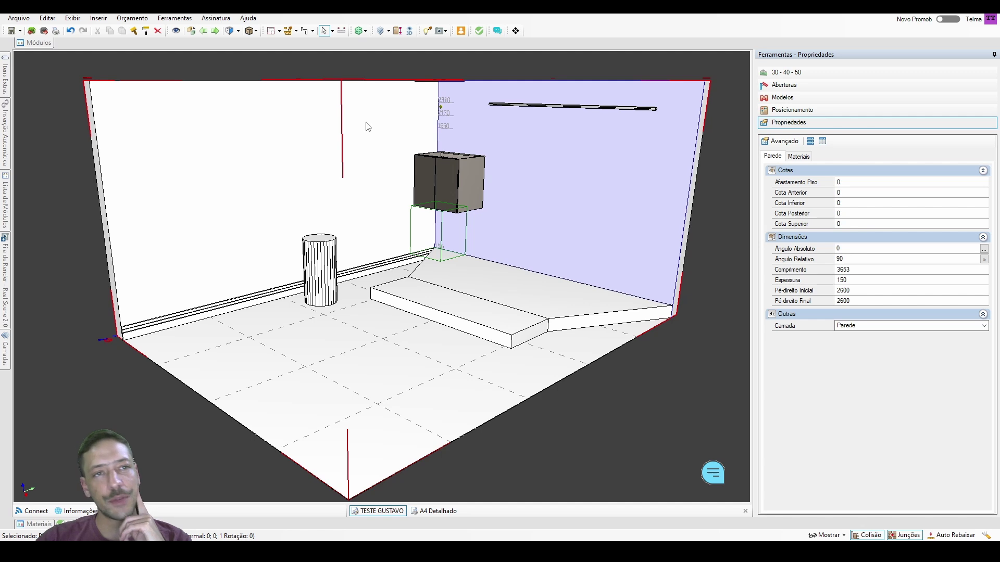
Step: Demonstrate the Selecionar/Mover, Pan, Rotacionar and Zoom modes, zooming the room out slightly and returning to selection mode
{"action": "left_click", "coordinate": [333, 31]}
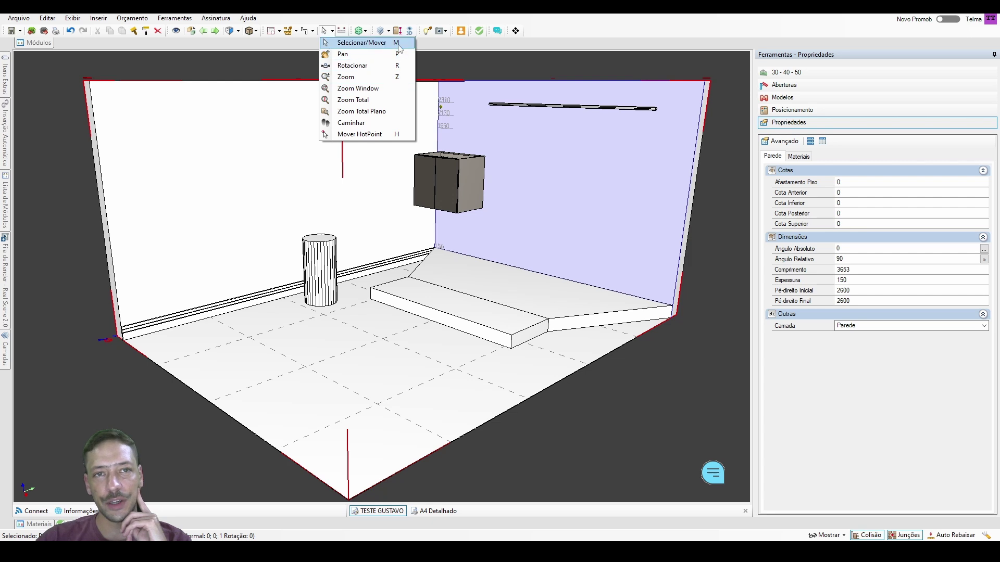
{"action": "key", "text": "m"}
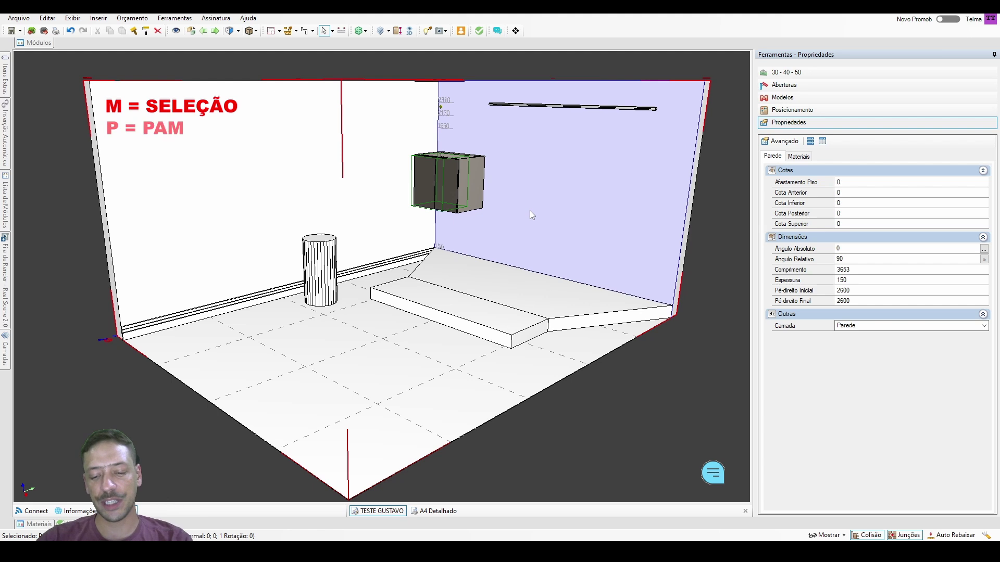
{"action": "key", "text": "p"}
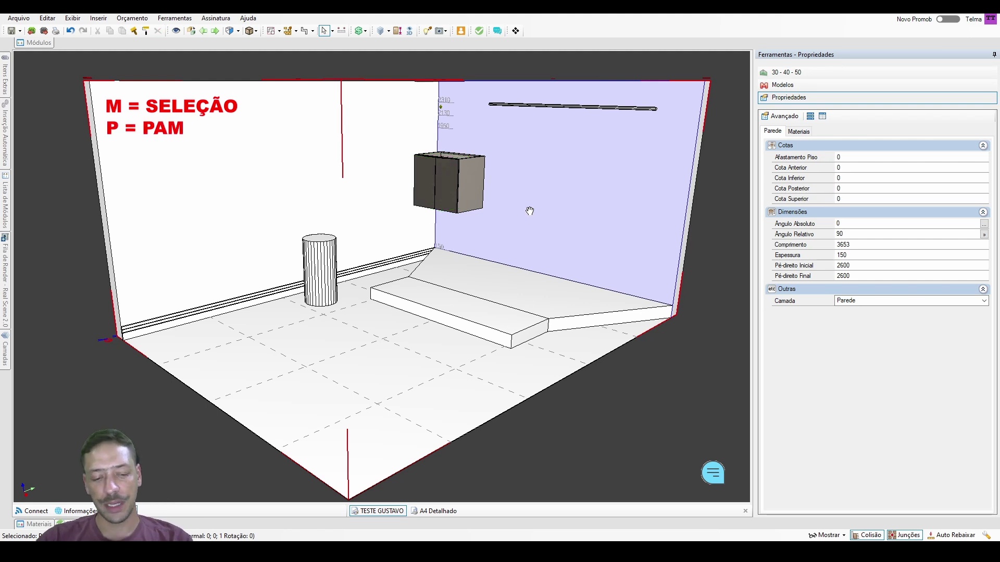
{"action": "key", "text": "r"}
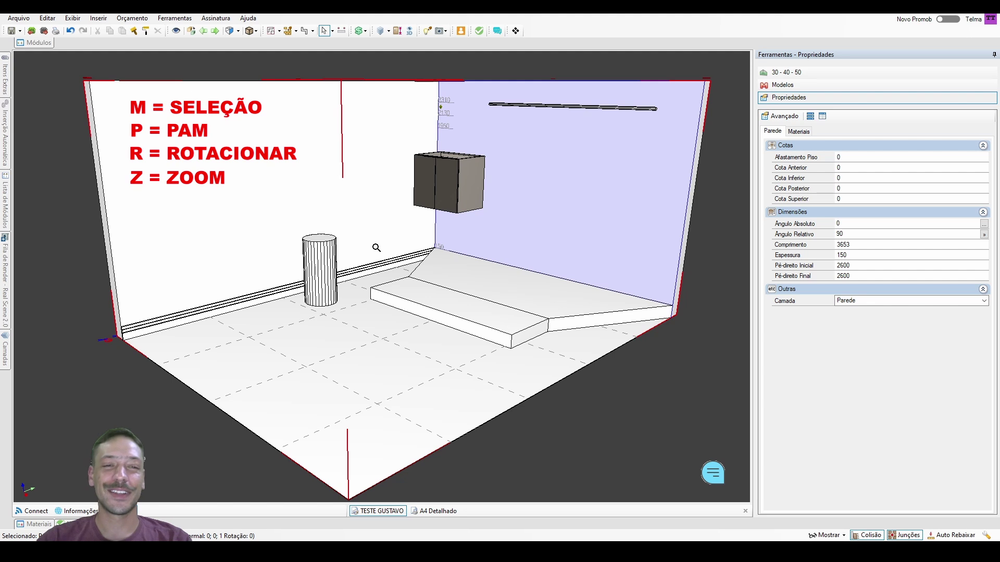
{"action": "mouse_move", "coordinate": [376, 248]}
{"action": "left_mouse_down"}
{"action": "mouse_move", "coordinate": [366, 175]}
{"action": "mouse_move", "coordinate": [377, 161]}
{"action": "mouse_move", "coordinate": [386, 248]}
{"action": "left_mouse_up"}
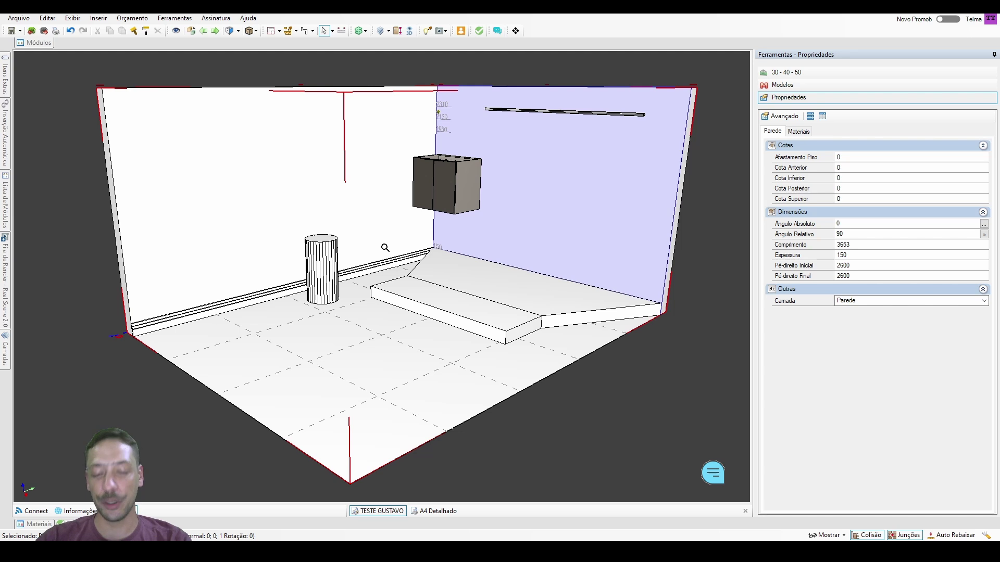
{"action": "left_click", "coordinate": [386, 244]}
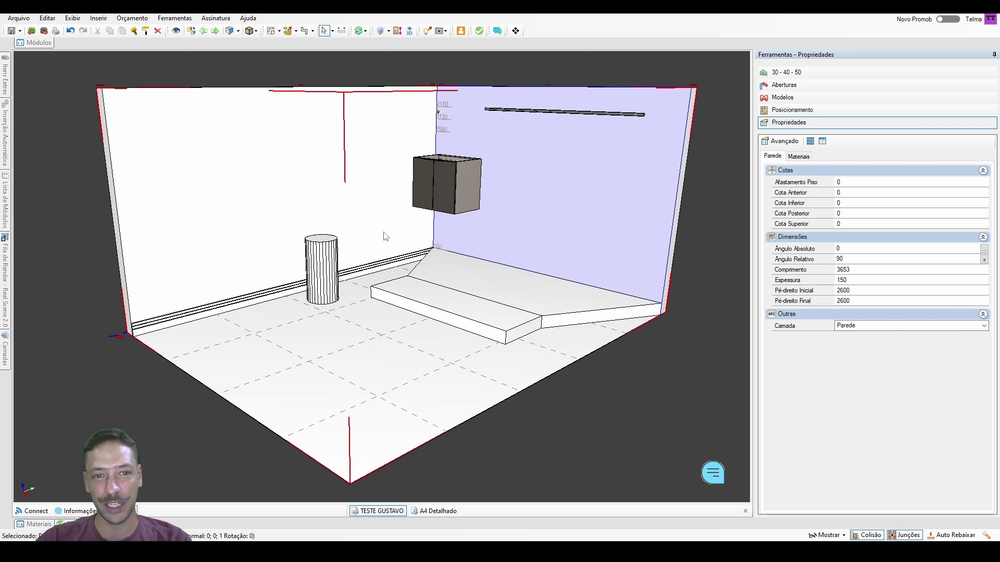
Step: Select the wall behind the cylindrical column and bring the room view closer
{"action": "middle_click_drag", "start_coordinate": [386, 237], "coordinate": [368, 253]}
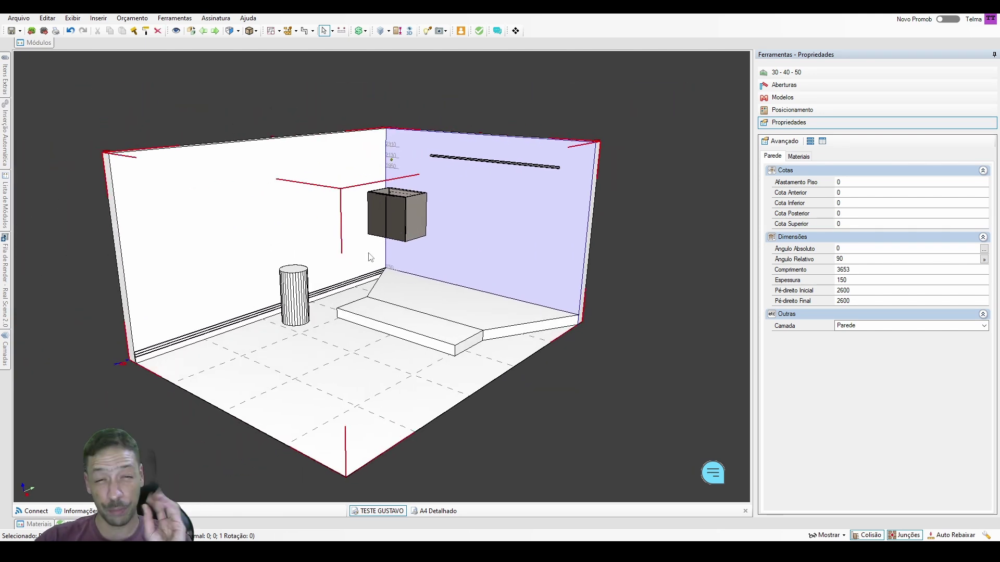
{"action": "left_click", "coordinate": [370, 254]}
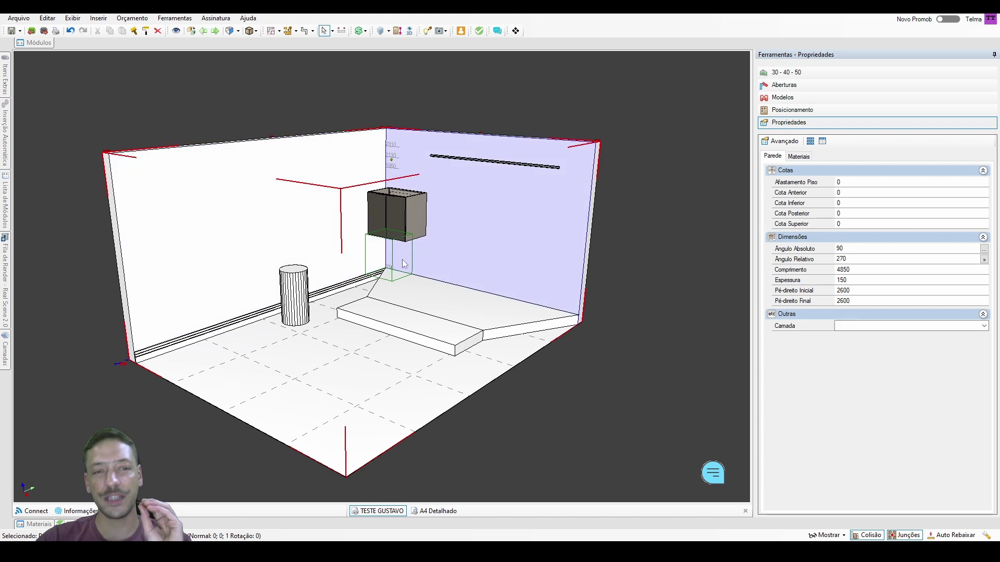
{"action": "scroll", "coordinate": [459, 253], "scroll_direction": "up", "scroll_amount": 3}
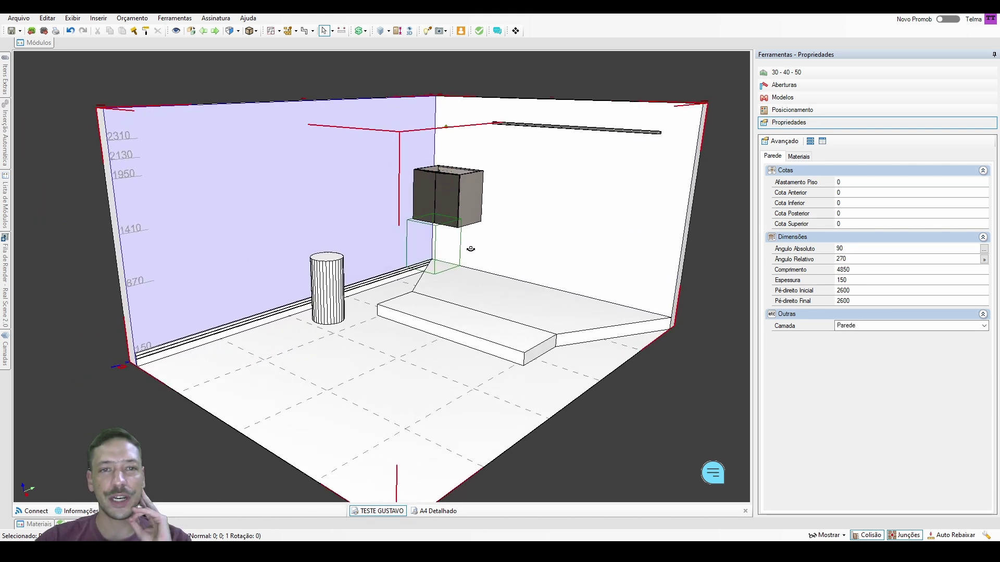
Step: Orbit and zoom the room view to examine the walls, floor platform and hanging cabinet from higher and lower angles
{"action": "middle_click_drag", "start_coordinate": [468, 248], "coordinate": [439, 234]}
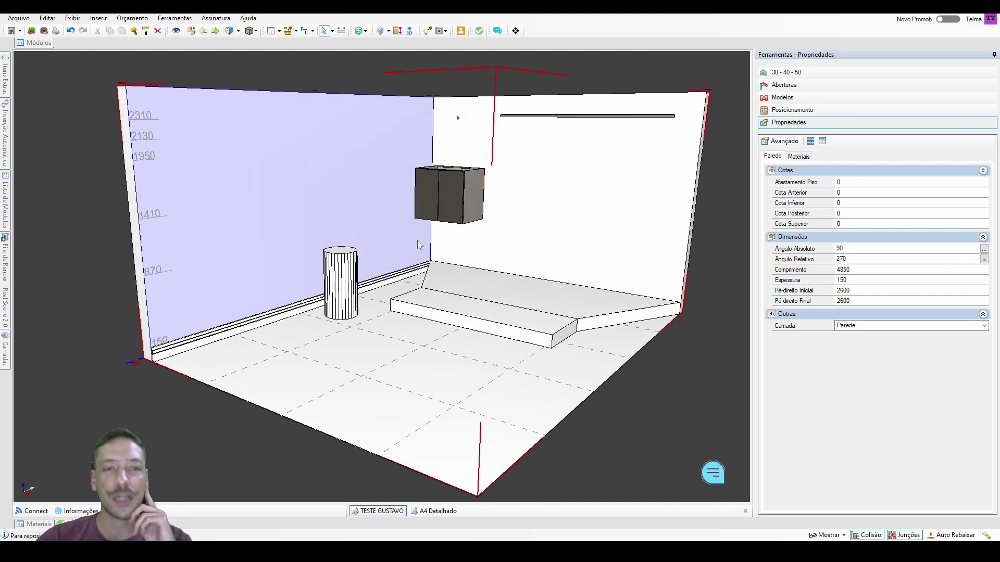
{"action": "middle_click_drag", "start_coordinate": [470, 276], "coordinate": [454, 311]}
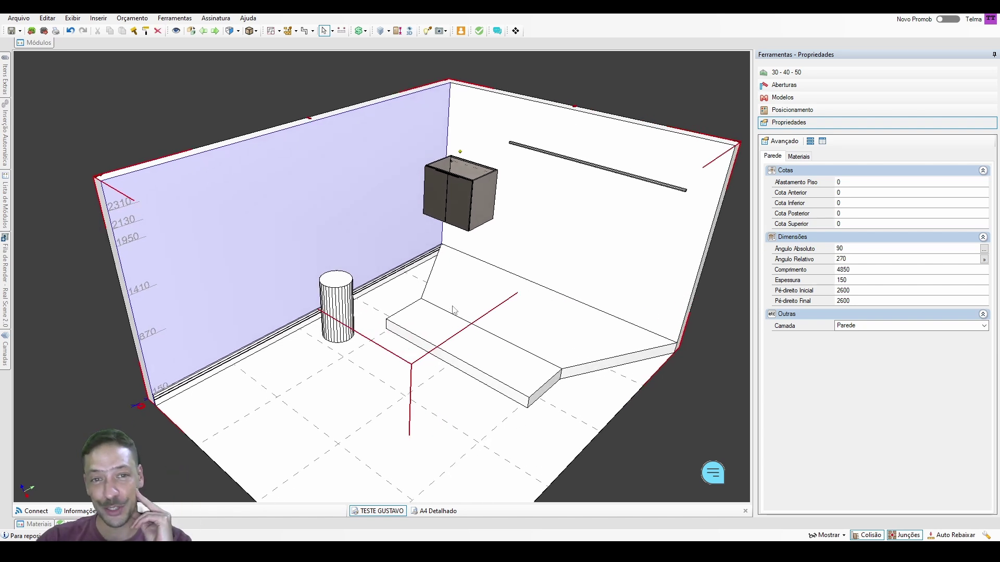
{"action": "middle_click_drag", "start_coordinate": [453, 311], "coordinate": [430, 344]}
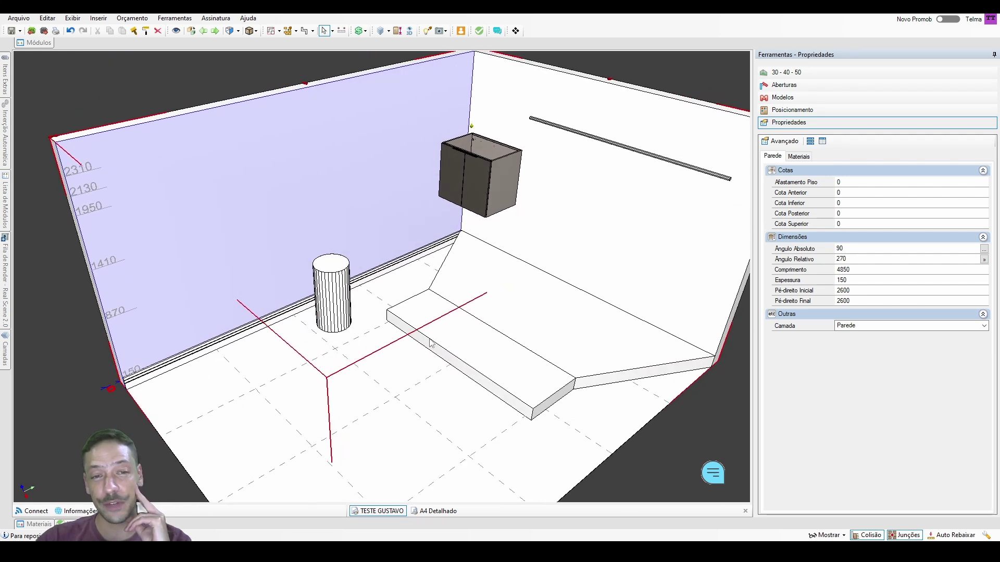
{"action": "scroll", "coordinate": [430, 344], "scroll_direction": "down", "scroll_amount": 3}
{"action": "middle_click_drag", "start_coordinate": [430, 343], "coordinate": [443, 284]}
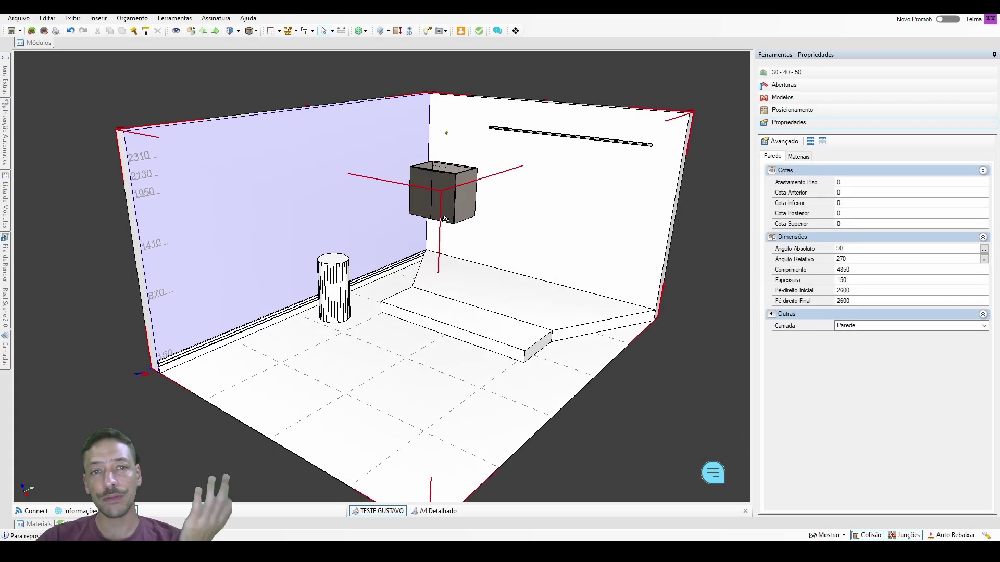
{"action": "middle_click_drag", "start_coordinate": [445, 219], "coordinate": [437, 212]}
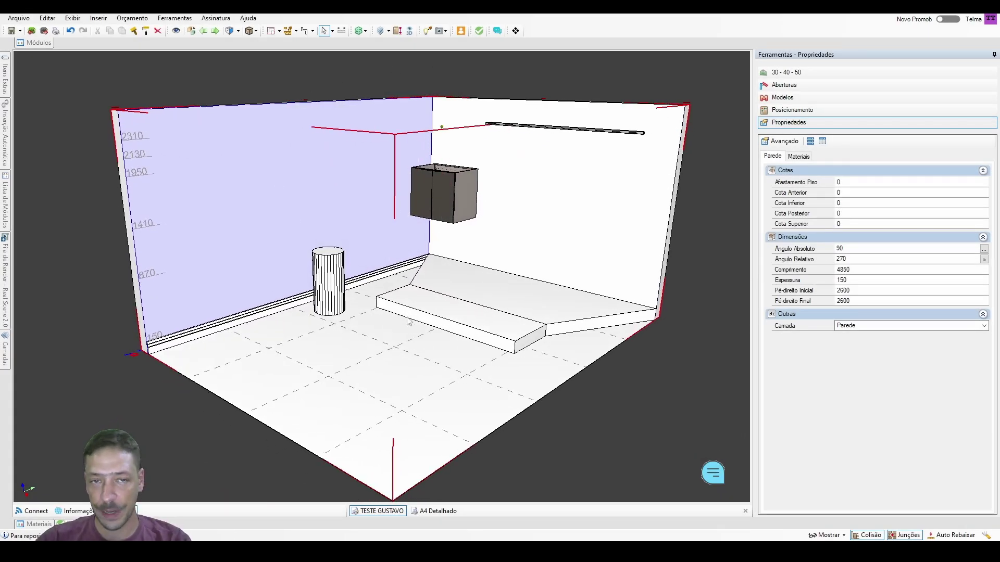